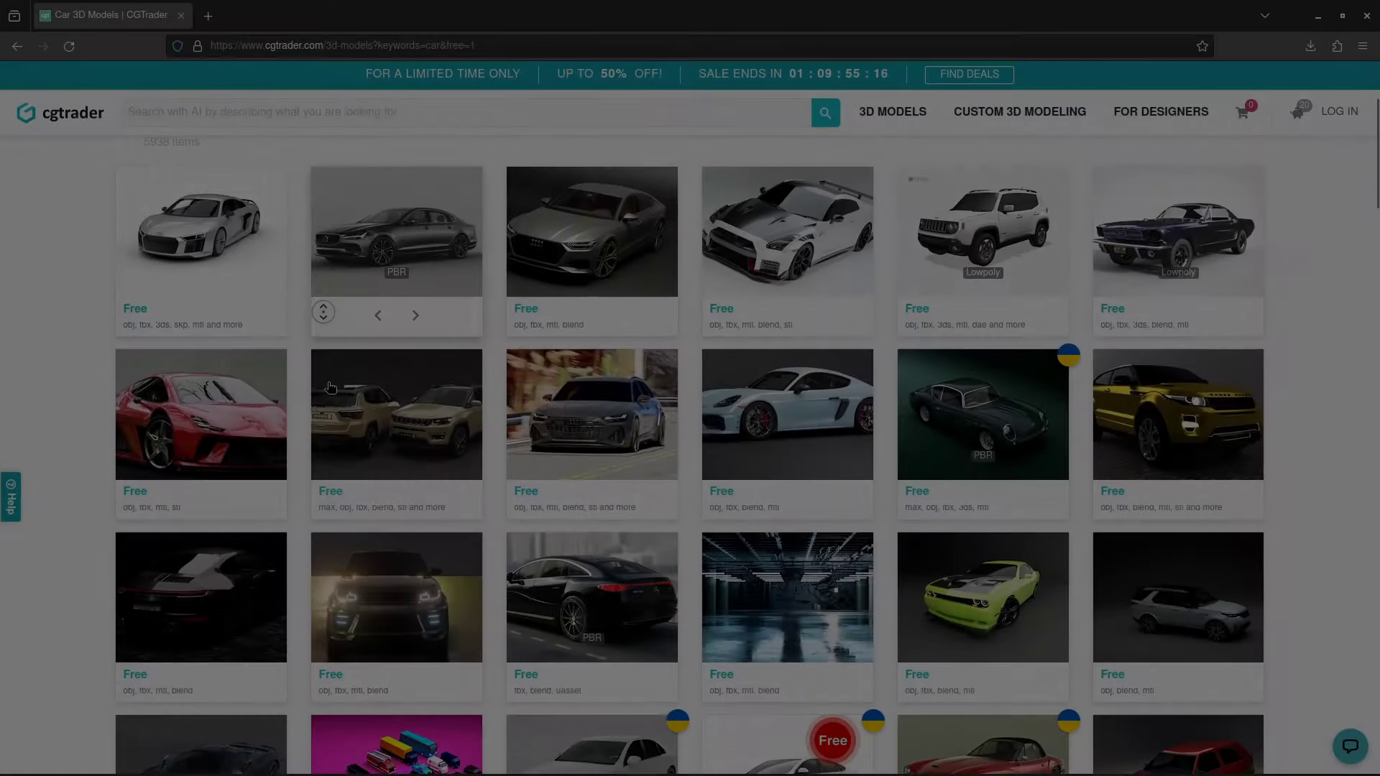
Step: Return to the CGTrader home page and search for 'Car' models
{"action": "scroll", "coordinate": [342, 345], "scroll_direction": "down", "scroll_amount": 5}
{"action": "scroll", "coordinate": [344, 340], "scroll_direction": "down", "scroll_amount": 3}
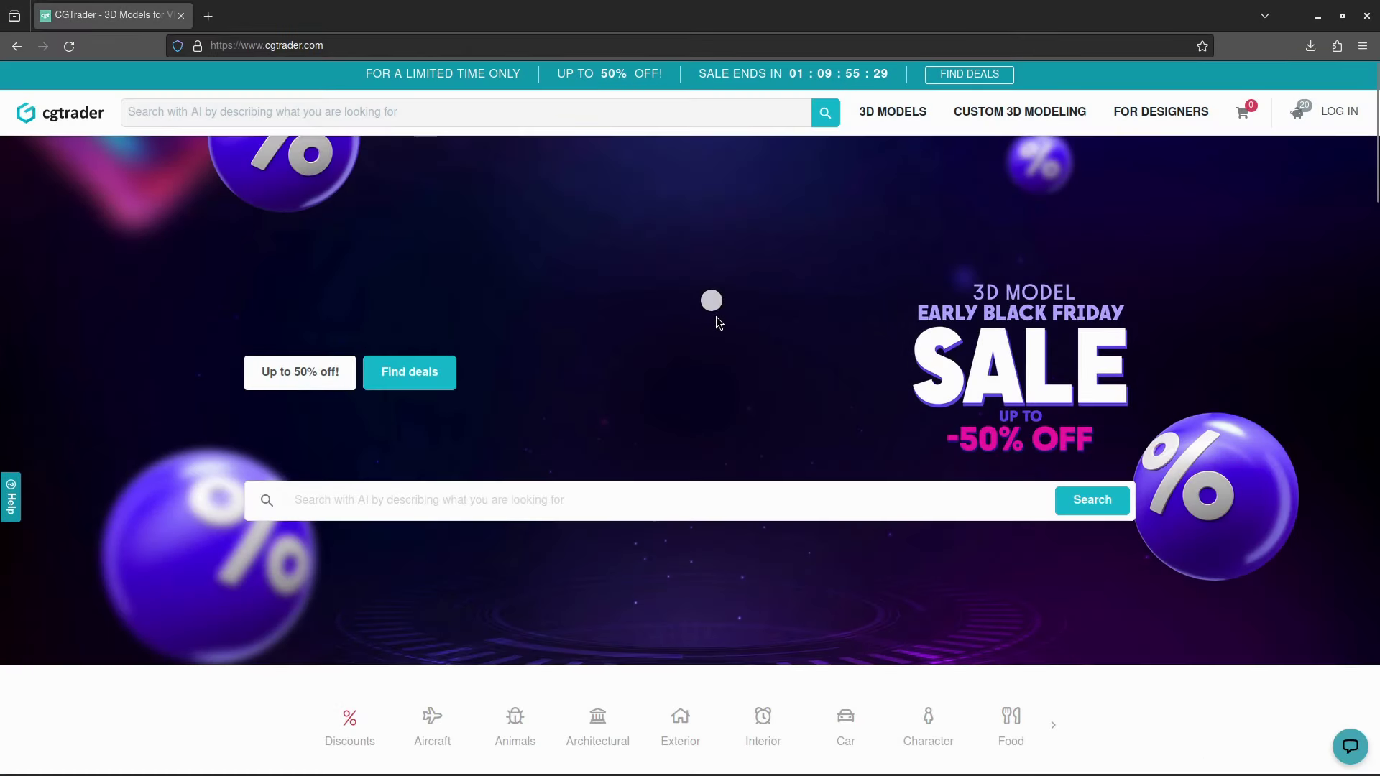
{"action": "scroll", "coordinate": [718, 334], "scroll_direction": "down", "scroll_amount": 2}
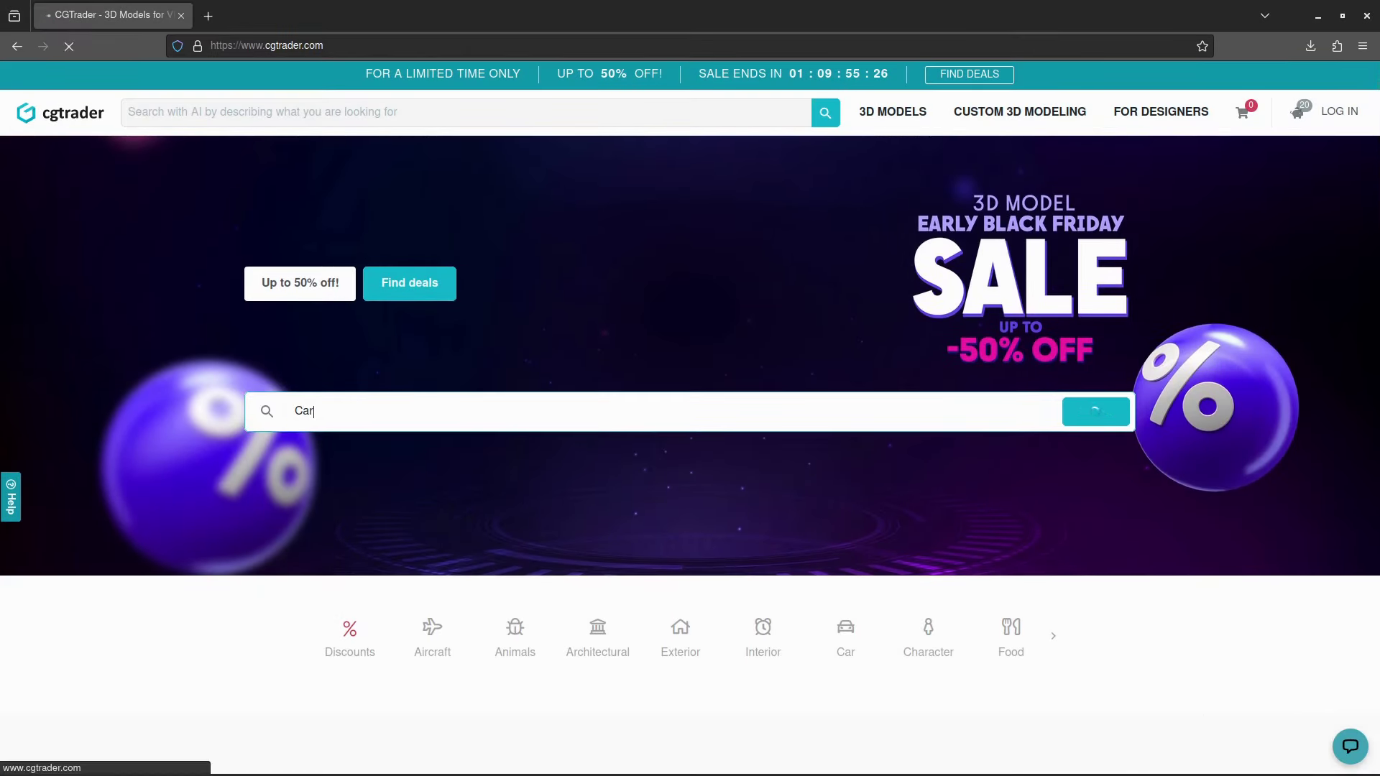
Step: Filter the car results to Free models and browse candidates, including the Tavria Soviet Car
{"action": "left_click", "coordinate": [243, 263]}
{"action": "scroll", "coordinate": [323, 327], "scroll_direction": "down", "scroll_amount": 2}
{"action": "scroll", "coordinate": [347, 338], "scroll_direction": "down", "scroll_amount": 5}
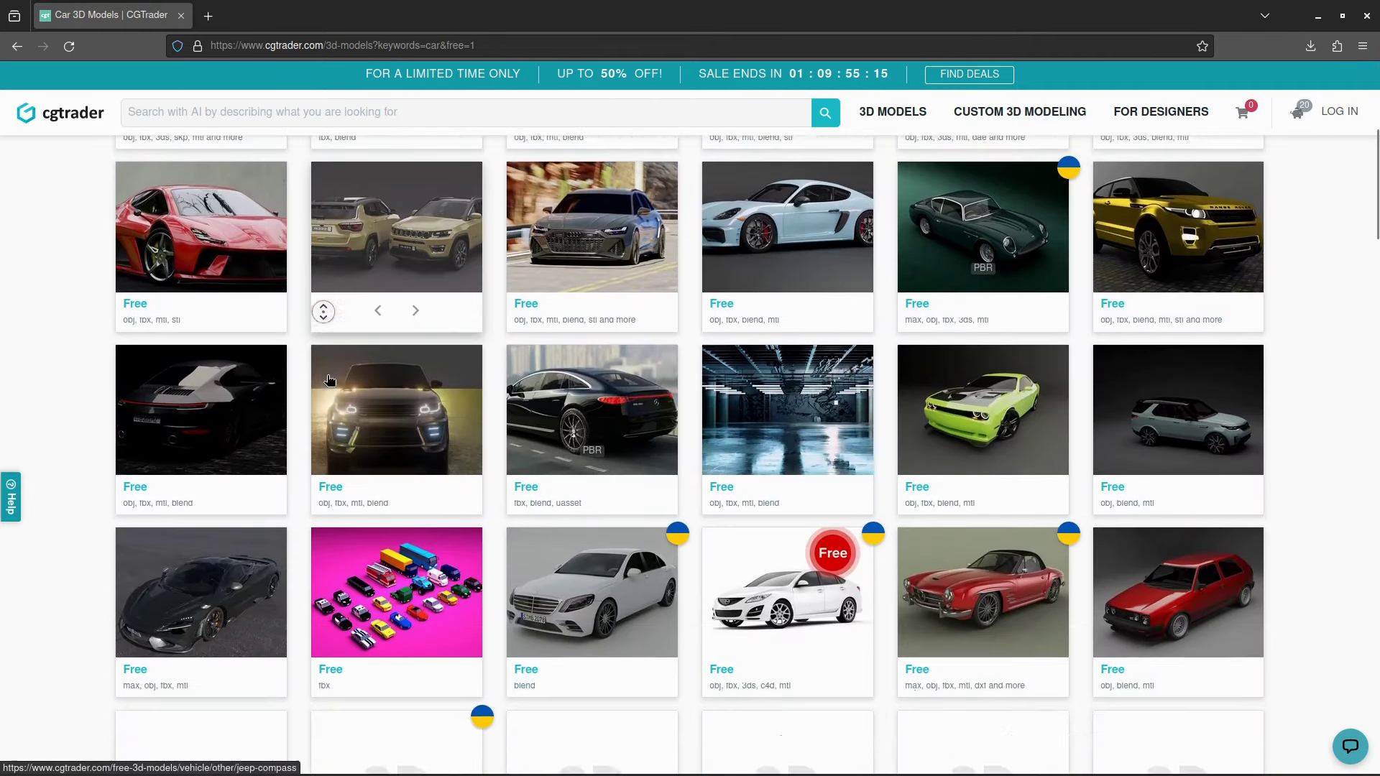
{"action": "scroll", "coordinate": [348, 338], "scroll_direction": "down", "scroll_amount": 4}
{"action": "scroll", "coordinate": [347, 338], "scroll_direction": "down", "scroll_amount": 1}
{"action": "scroll", "coordinate": [347, 338], "scroll_direction": "down", "scroll_amount": 2}
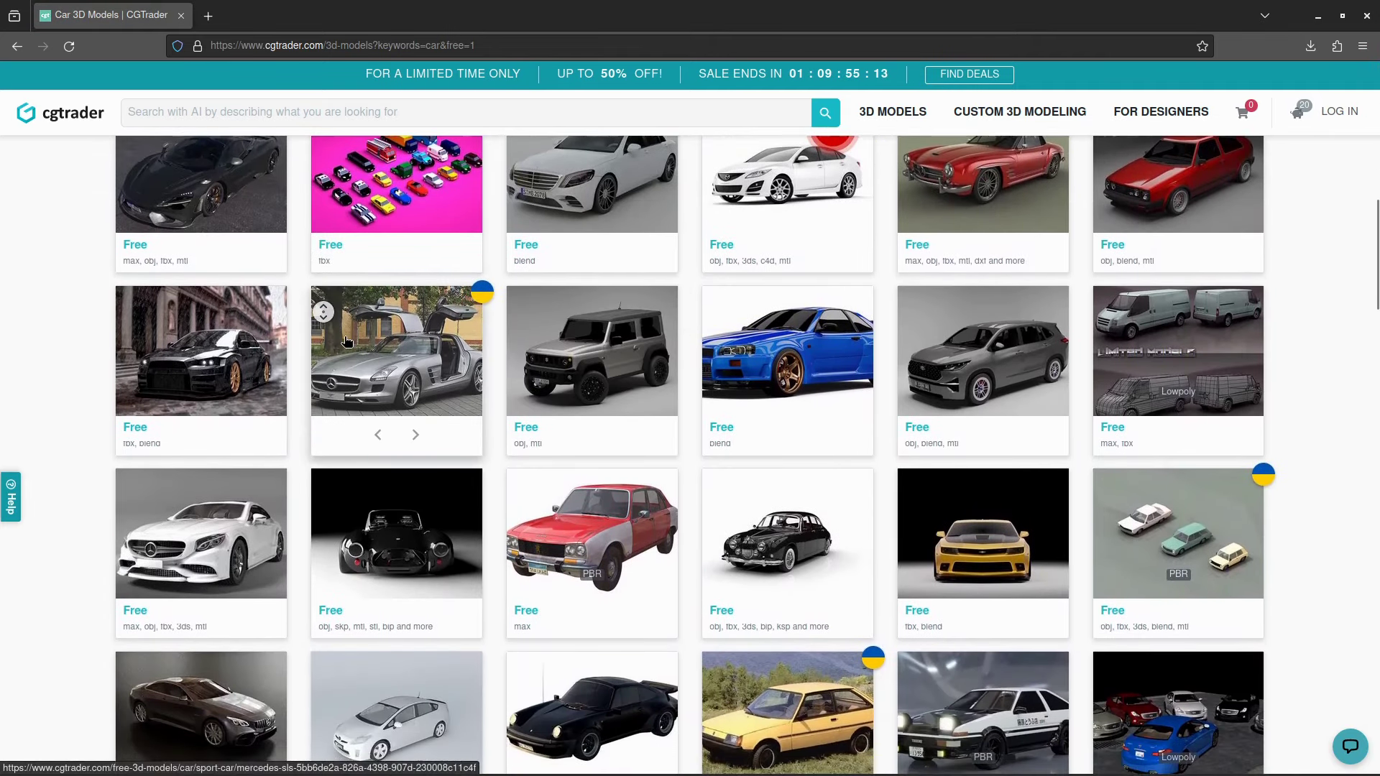
{"action": "scroll", "coordinate": [347, 342], "scroll_direction": "down", "scroll_amount": 1}
{"action": "scroll", "coordinate": [347, 343], "scroll_direction": "down", "scroll_amount": 2}
{"action": "scroll", "coordinate": [330, 316], "scroll_direction": "down", "scroll_amount": 1}
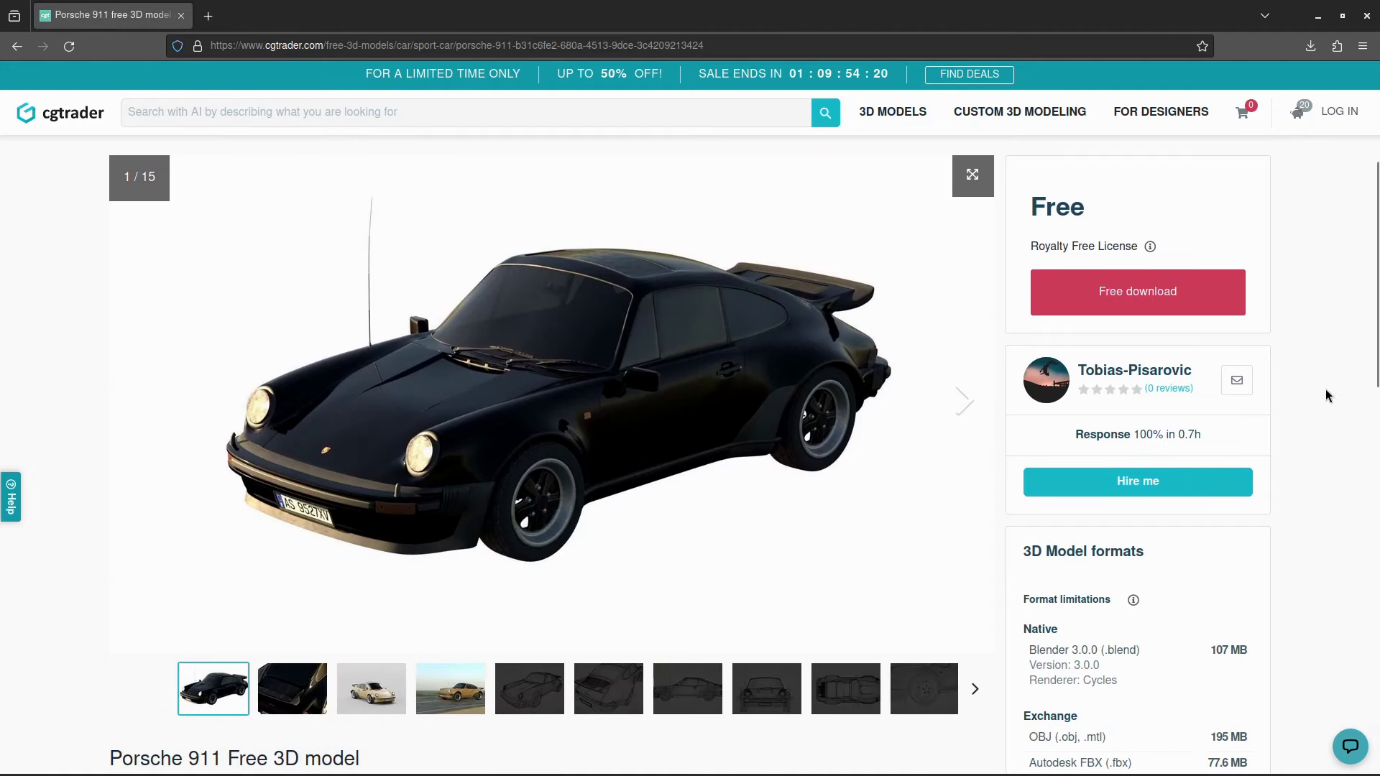
{"action": "middle_click", "coordinate": [1328, 408]}
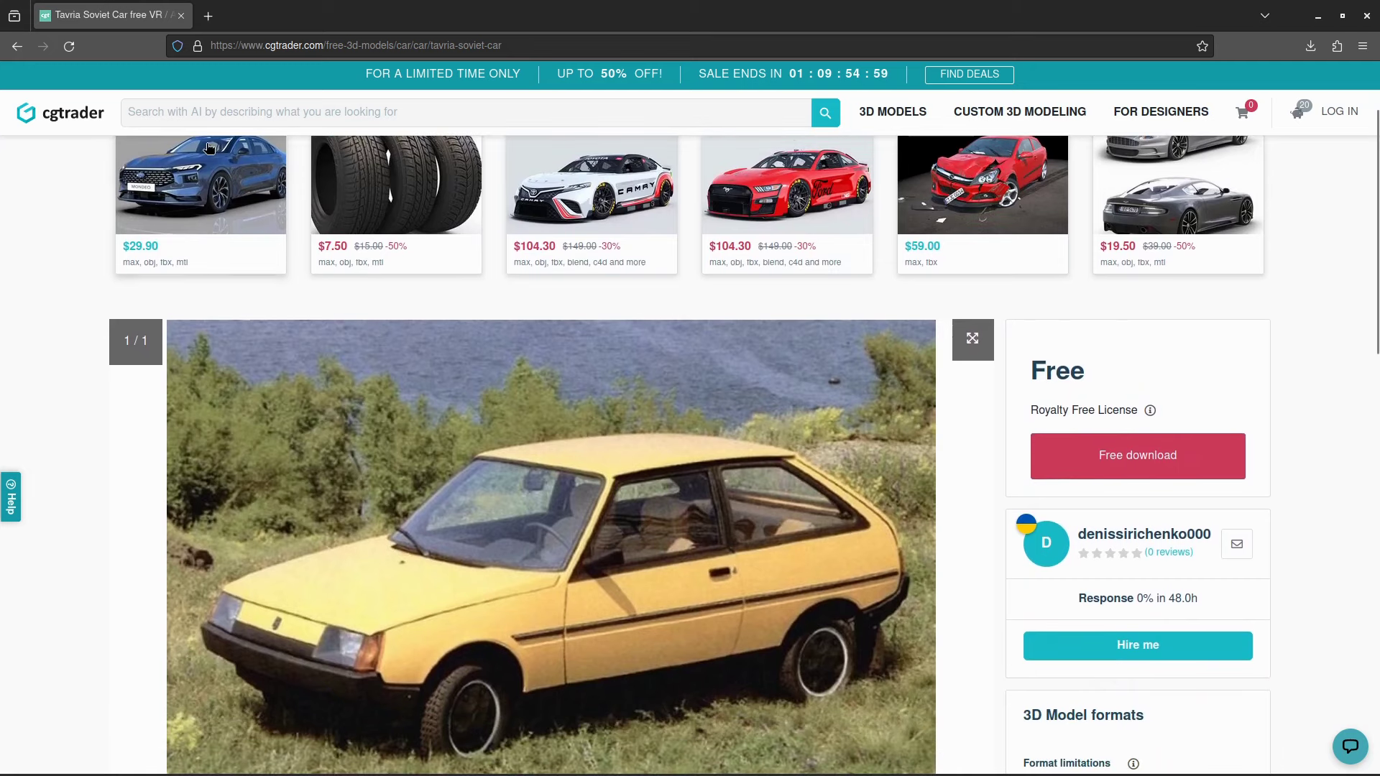
{"action": "middle_click", "coordinate": [84, 408]}
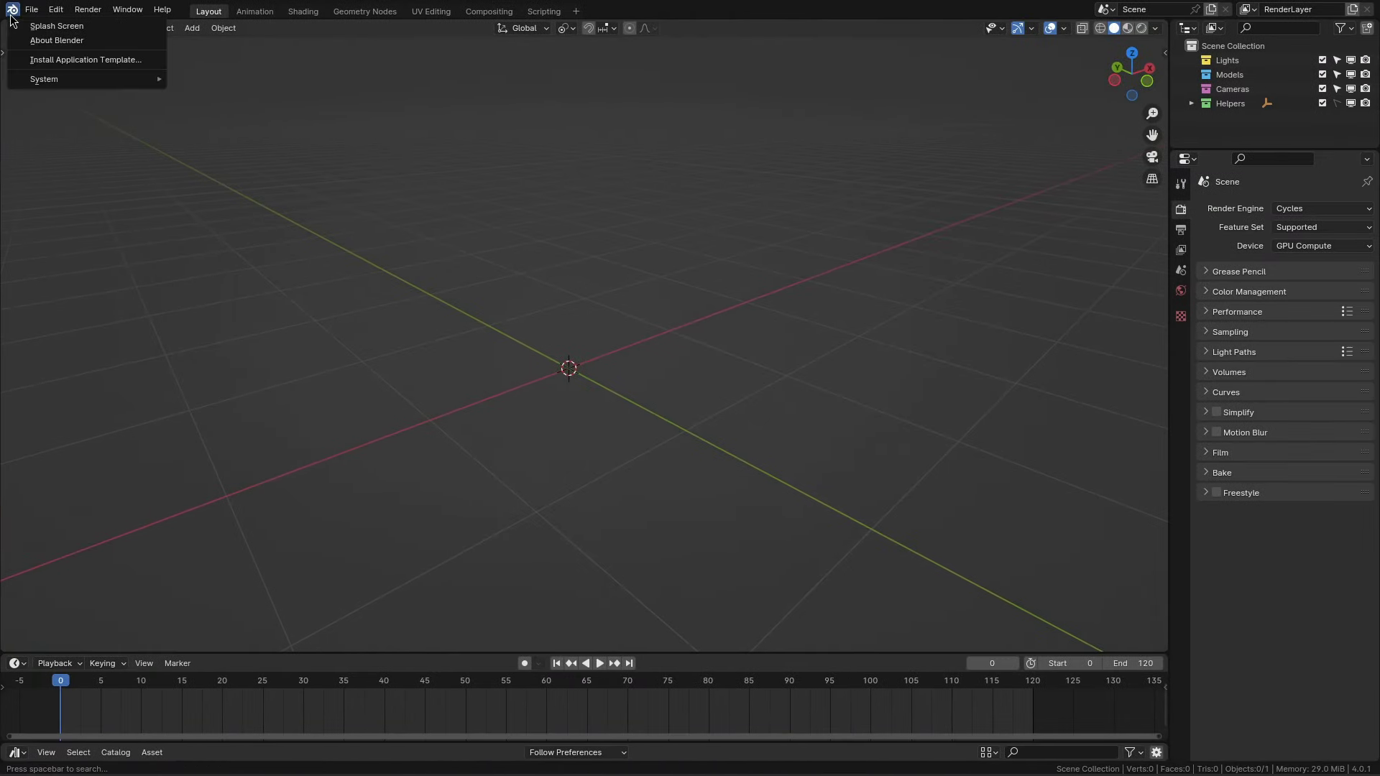
Step: Open the downloaded Tavria .blend from the splash screen and deselect the car
{"action": "left_click", "coordinate": [36, 29]}
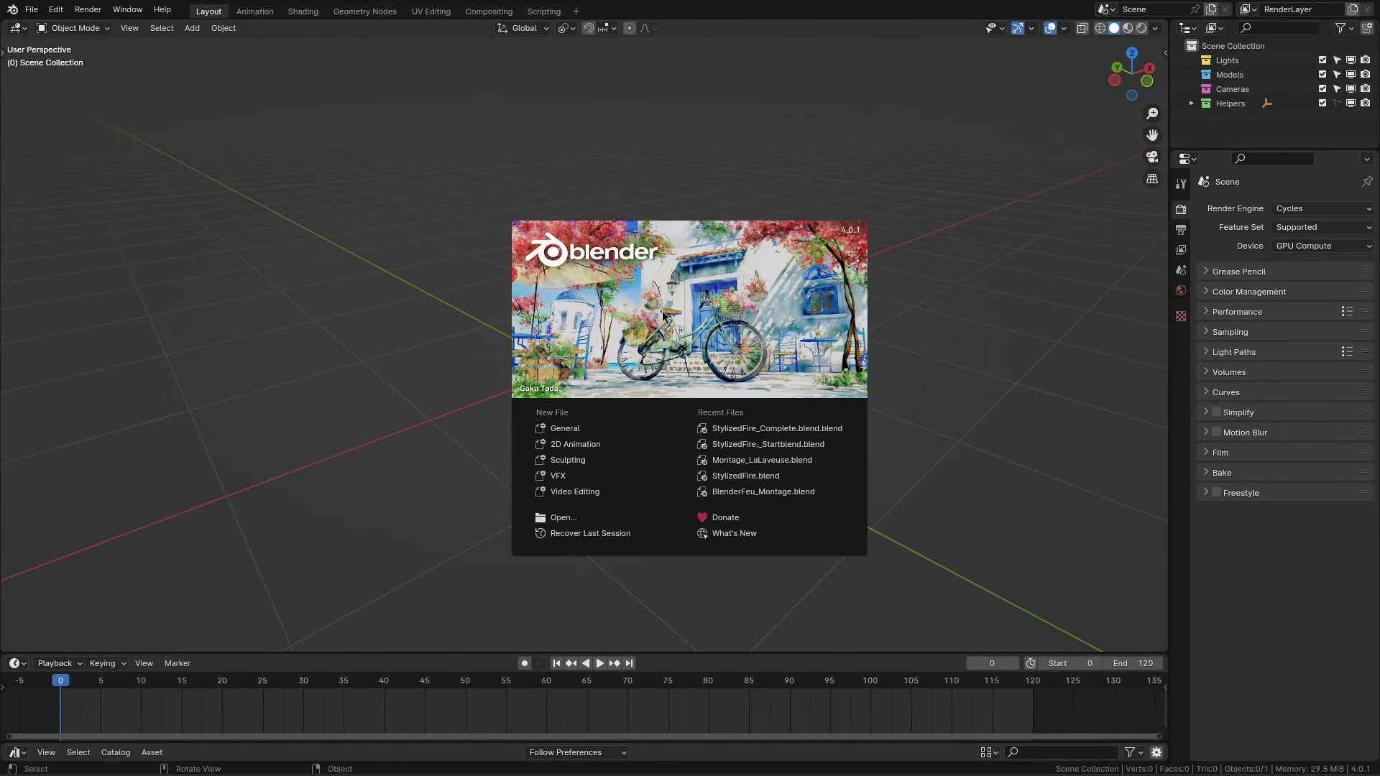
{"action": "mouse_move", "coordinate": [838, 420]}
{"action": "middle_mouse_down"}
{"action": "mouse_move", "coordinate": [651, 459]}
{"action": "mouse_move", "coordinate": [1069, 461]}
{"action": "mouse_move", "coordinate": [631, 414]}
{"action": "mouse_move", "coordinate": [786, 407]}
{"action": "mouse_move", "coordinate": [575, 401]}
{"action": "mouse_move", "coordinate": [727, 453]}
{"action": "mouse_move", "coordinate": [796, 421]}
{"action": "middle_mouse_up"}
{"action": "left_click", "coordinate": [805, 420]}
Step: Edit all car parts together and convert their triangles to quads
{"action": "key", "text": "a"}
{"action": "key", "text": "Tab"}
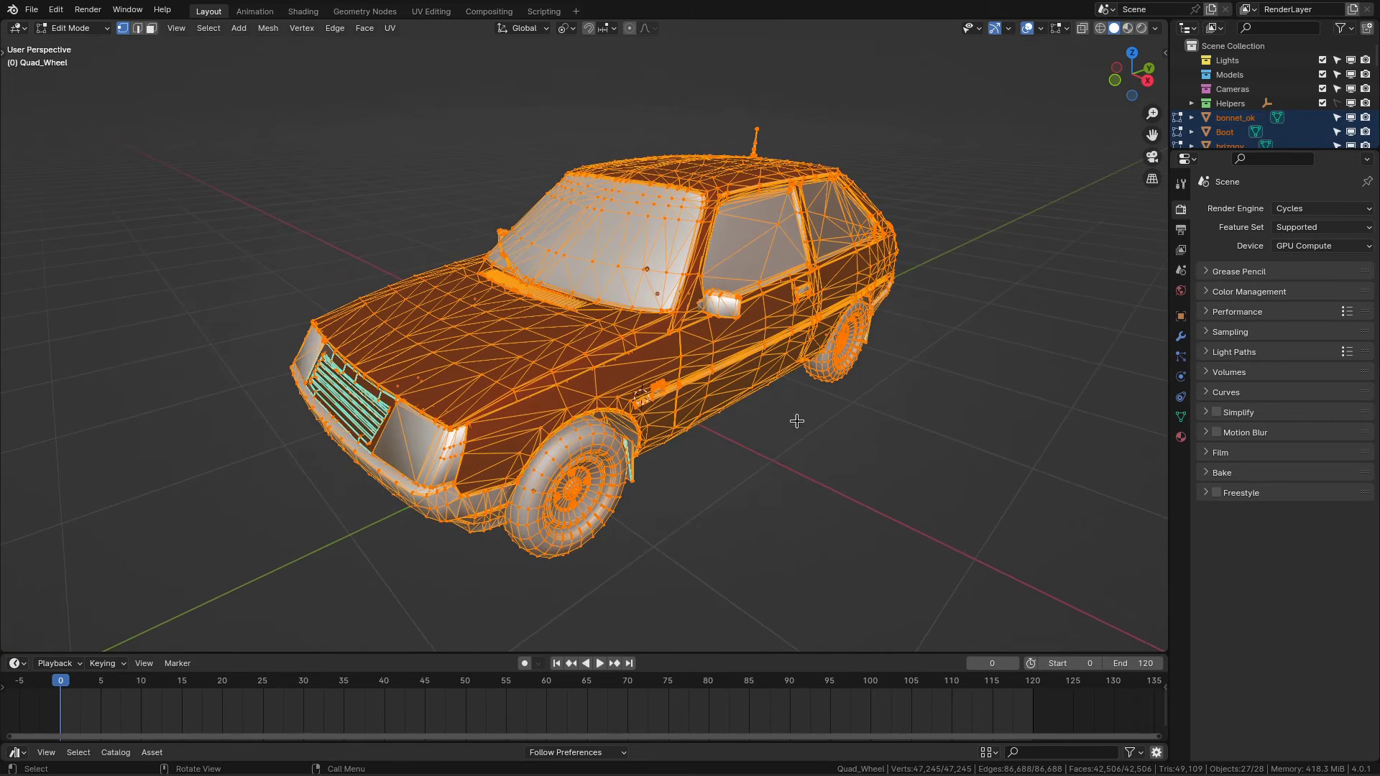
{"action": "key", "text": "F3"}
{"action": "type", "text": "tris"}
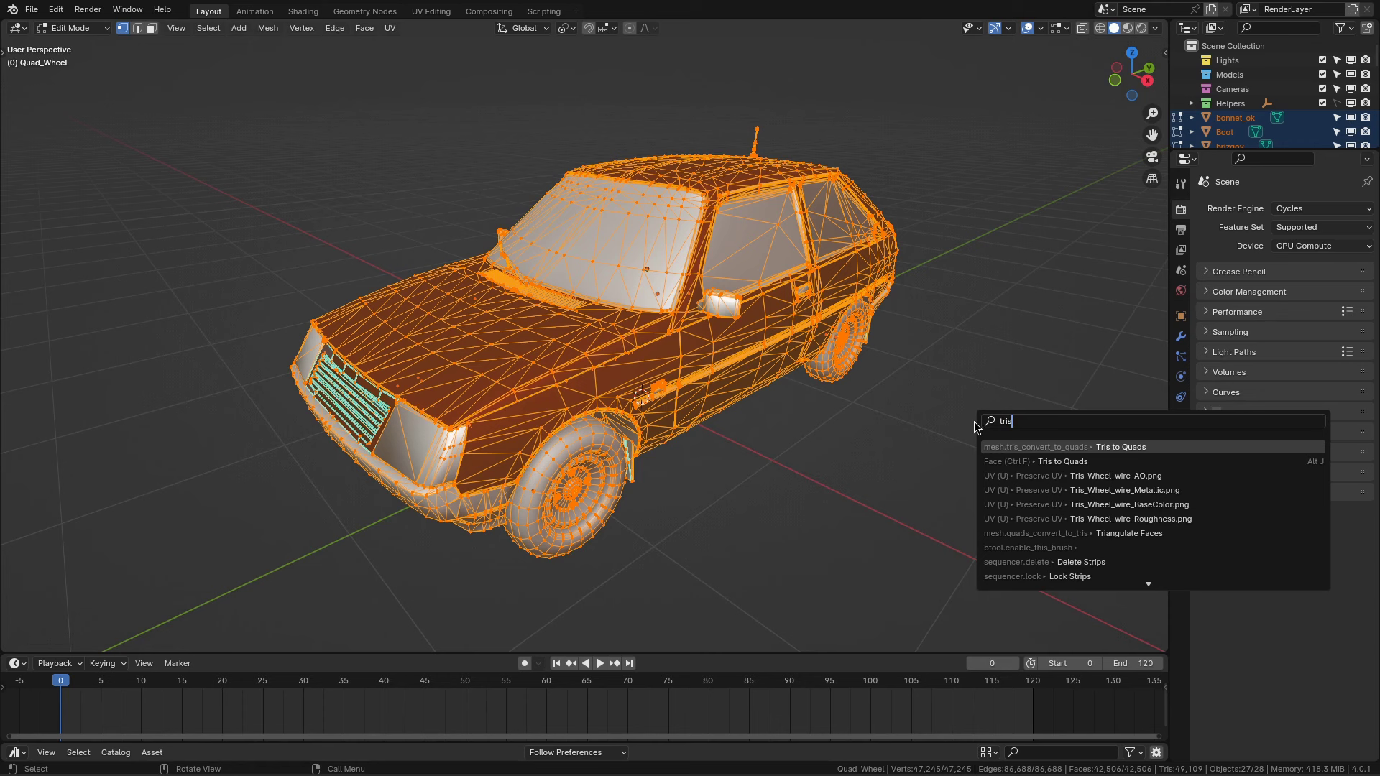
{"action": "key", "text": "Return"}
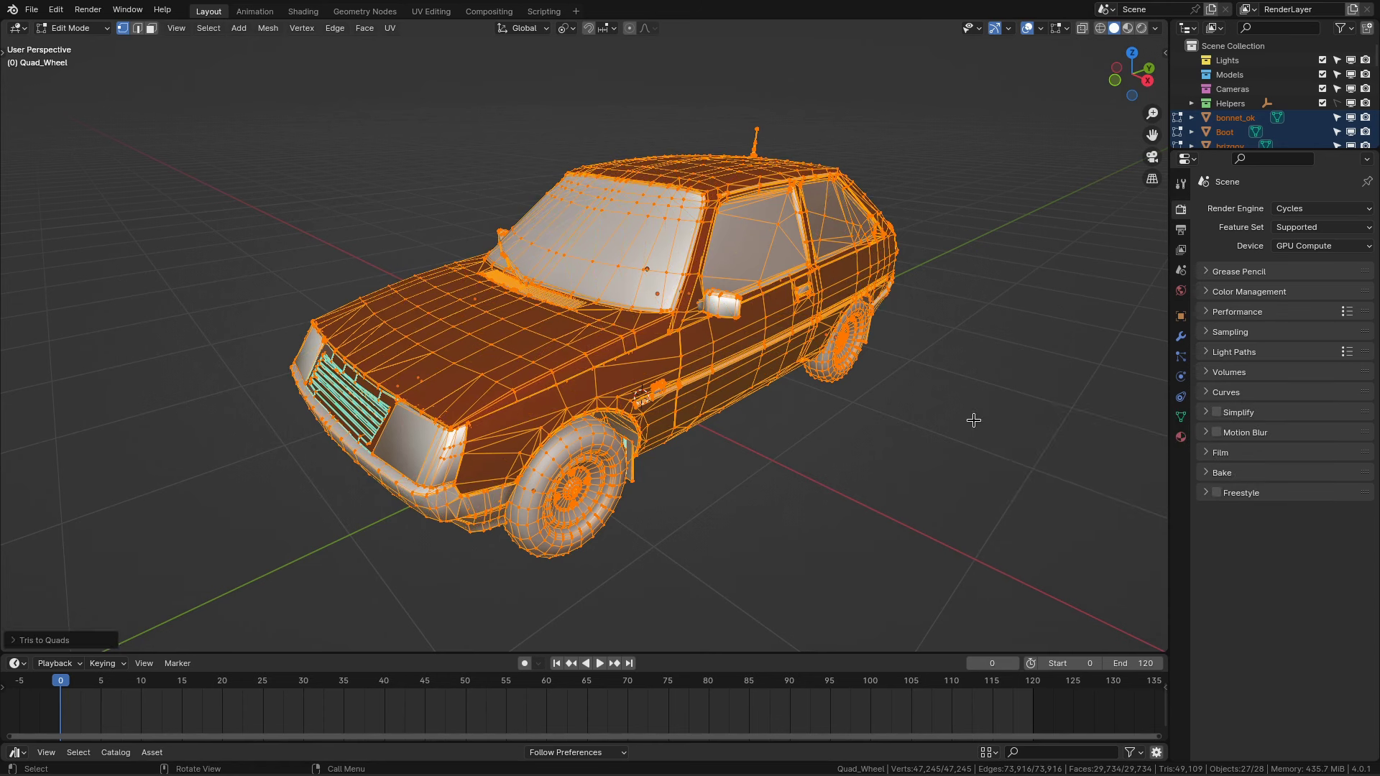
Step: Mark the selected edges of the car meshes as sharp
{"action": "key", "text": "2"}
{"action": "key", "text": "ctrl+e"}
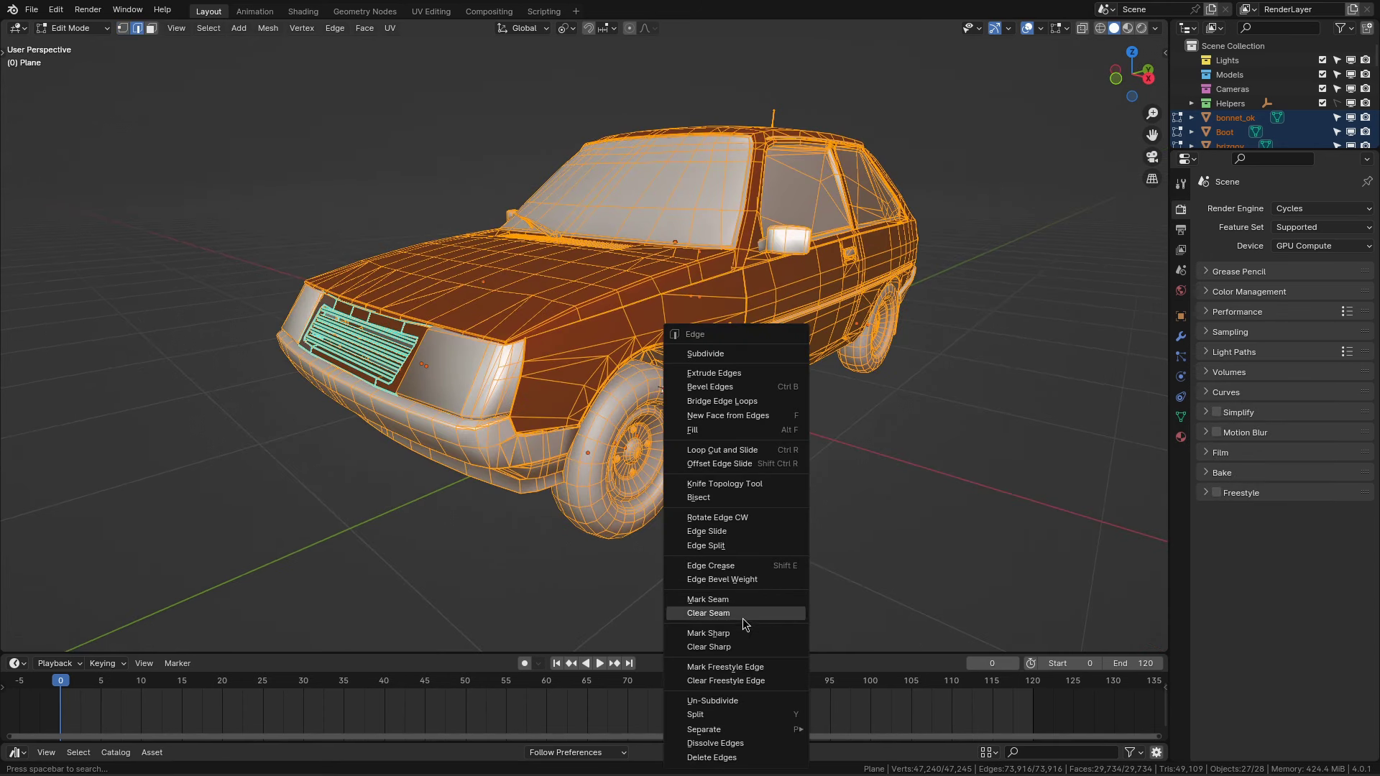
{"action": "left_click", "coordinate": [728, 634]}
{"action": "middle_click_drag", "start_coordinate": [725, 447], "coordinate": [703, 424]}
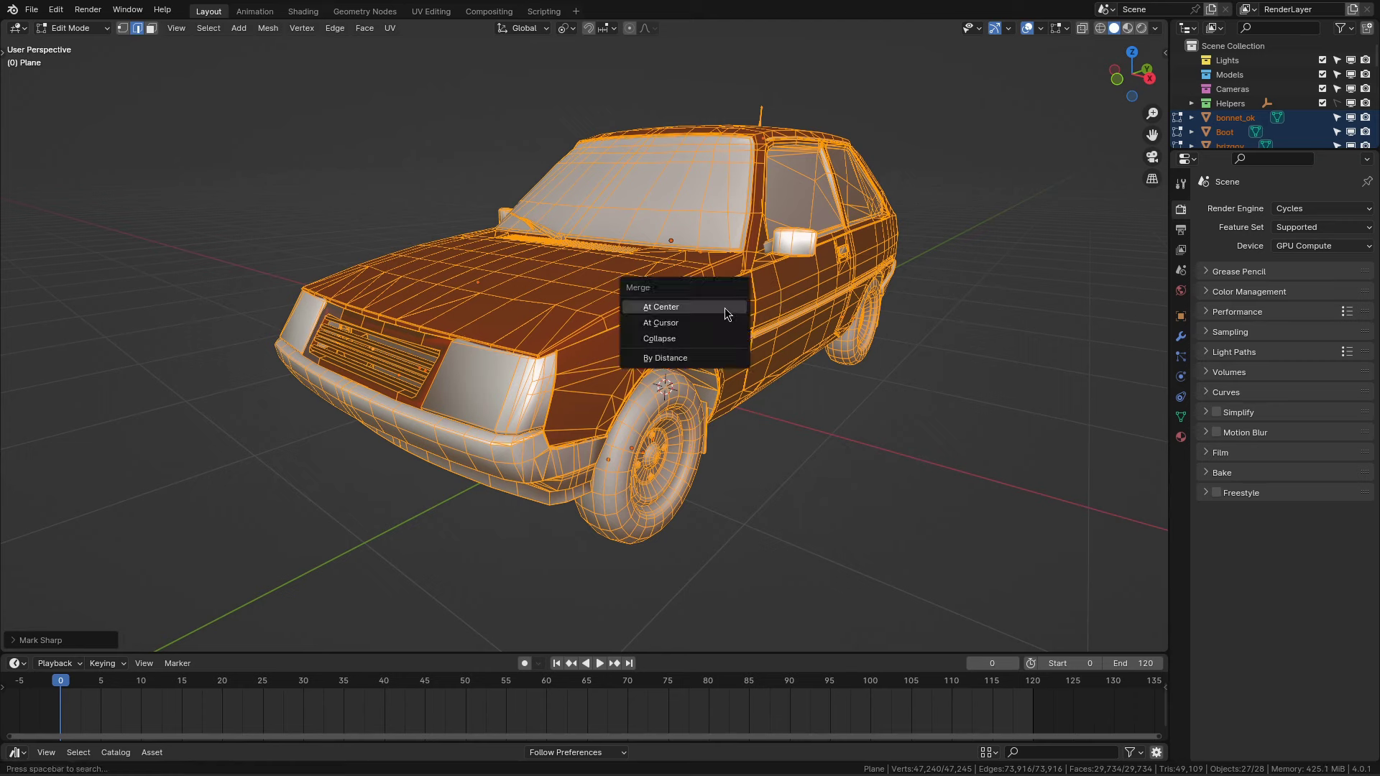
Step: Merge by distance to remove 20063 duplicate vertices, then leave Edit Mode
{"action": "left_click", "coordinate": [713, 358]}
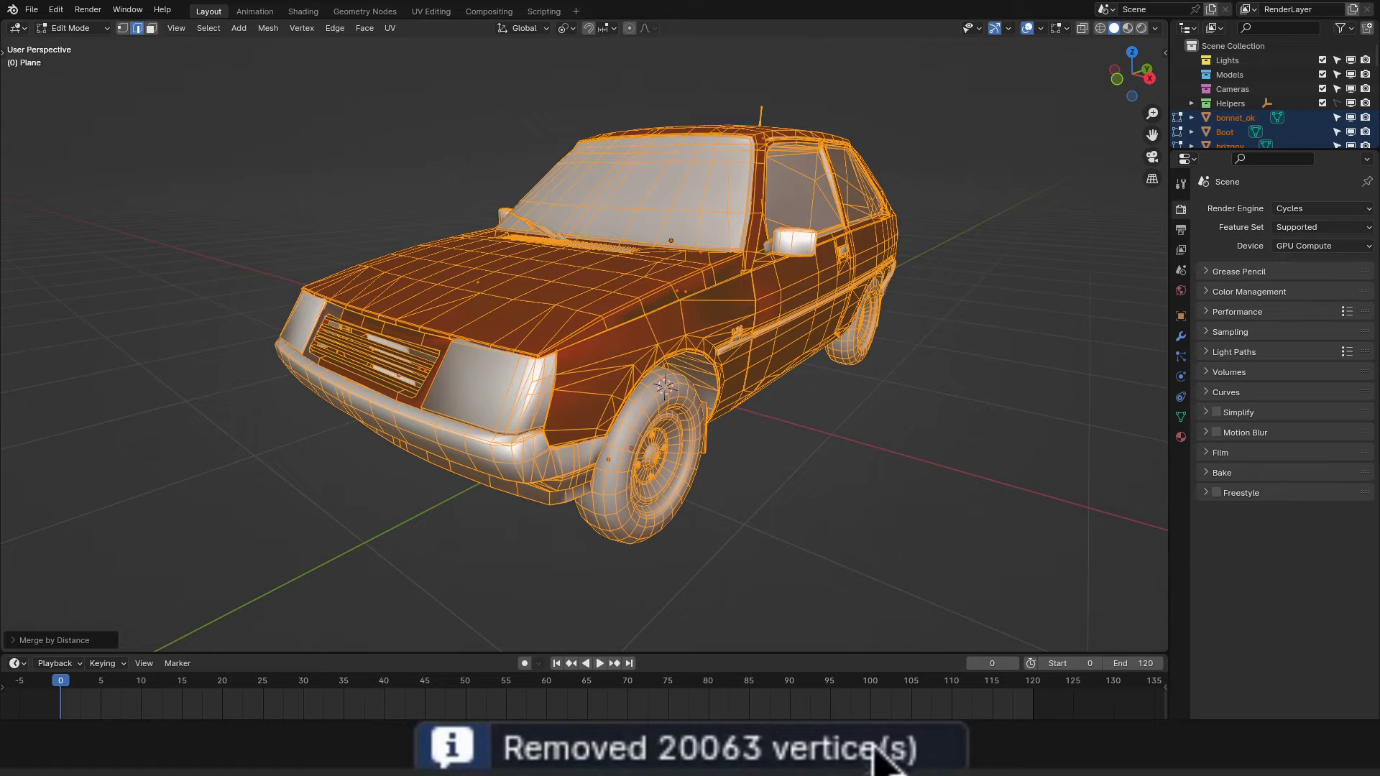
{"action": "mouse_move", "coordinate": [771, 379]}
{"action": "middle_mouse_down"}
{"action": "mouse_move", "coordinate": [628, 331]}
{"action": "mouse_move", "coordinate": [634, 312]}
{"action": "mouse_move", "coordinate": [734, 333]}
{"action": "mouse_move", "coordinate": [695, 302]}
{"action": "mouse_move", "coordinate": [712, 307]}
{"action": "middle_mouse_up"}
{"action": "key", "text": "Tab"}
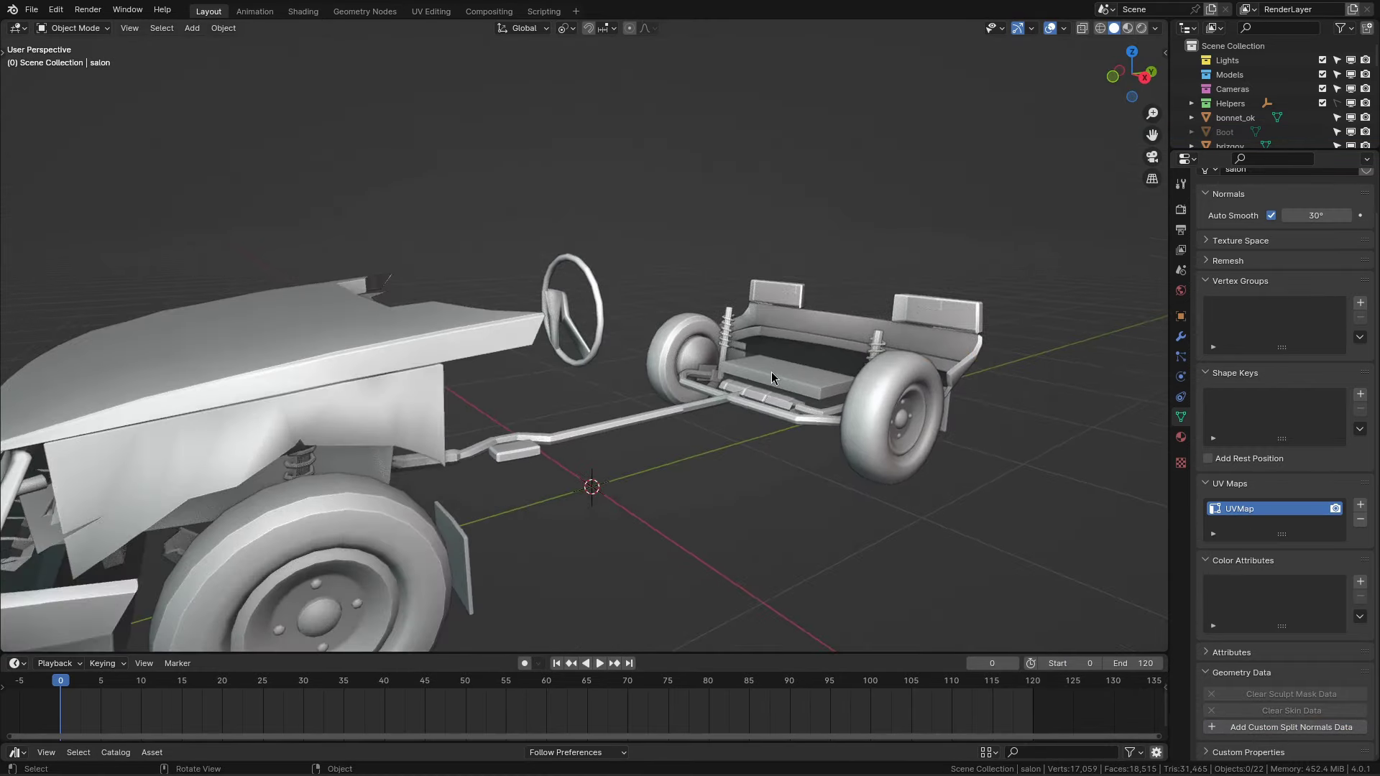
{"action": "left_click", "coordinate": [770, 371]}
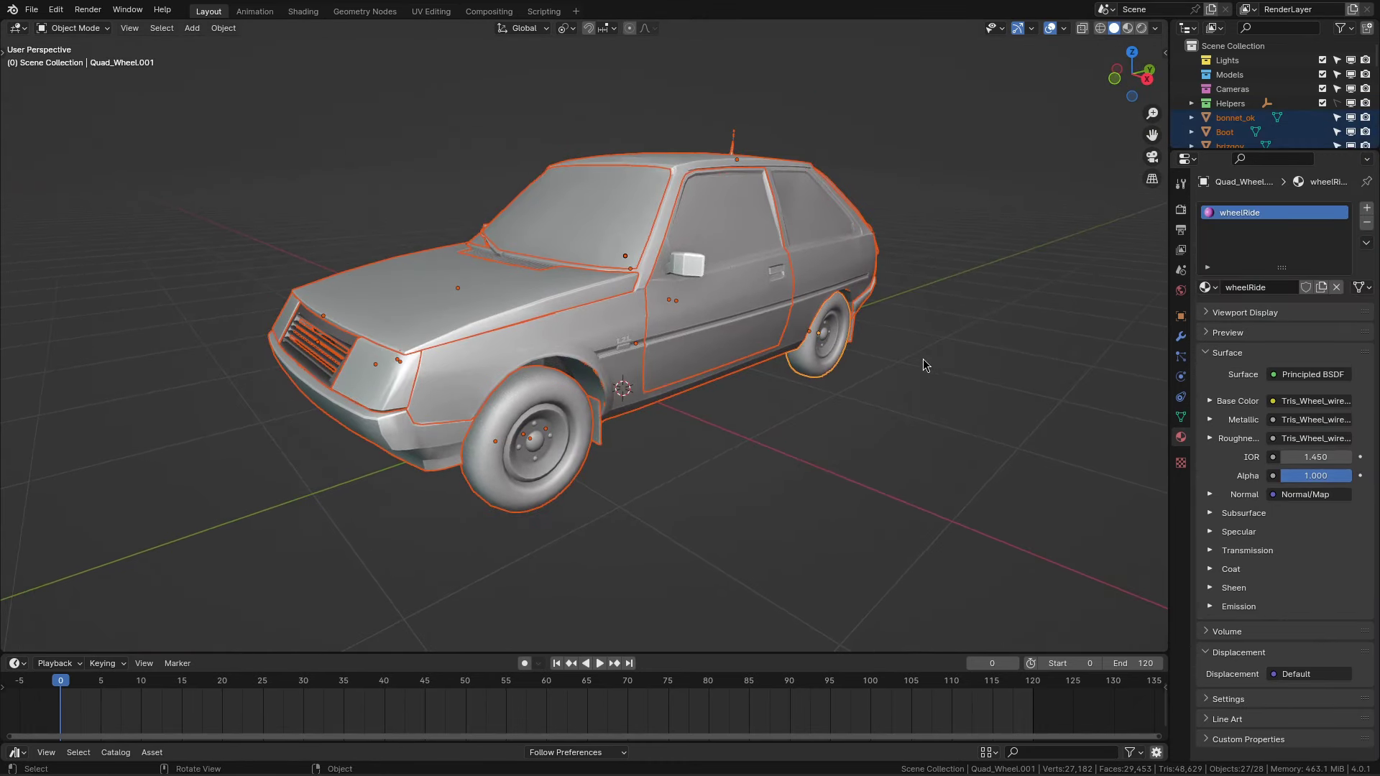
Step: Enable the Material Utilities add-on and clean unused material slots from the car parts
{"action": "middle_click_drag", "start_coordinate": [930, 363], "coordinate": [830, 339]}
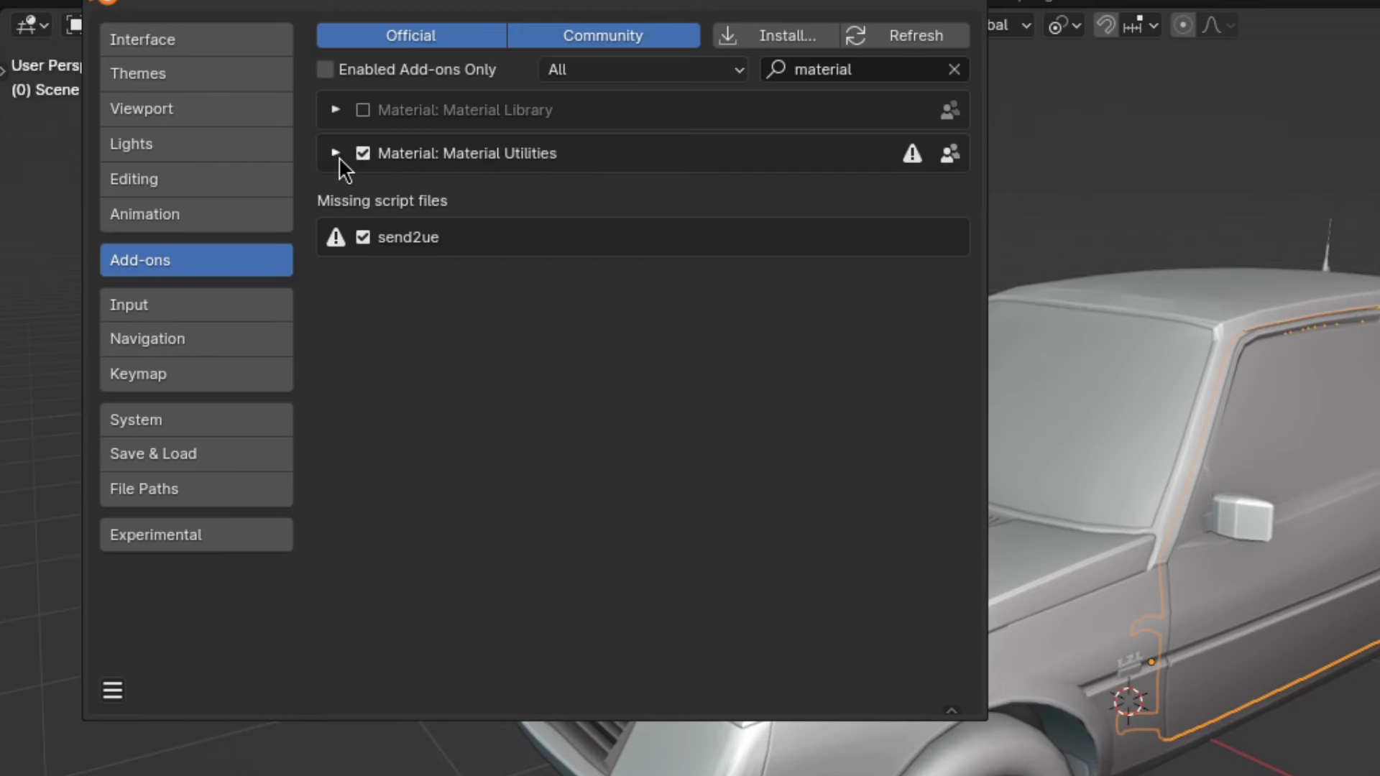
{"action": "left_click", "coordinate": [336, 153]}
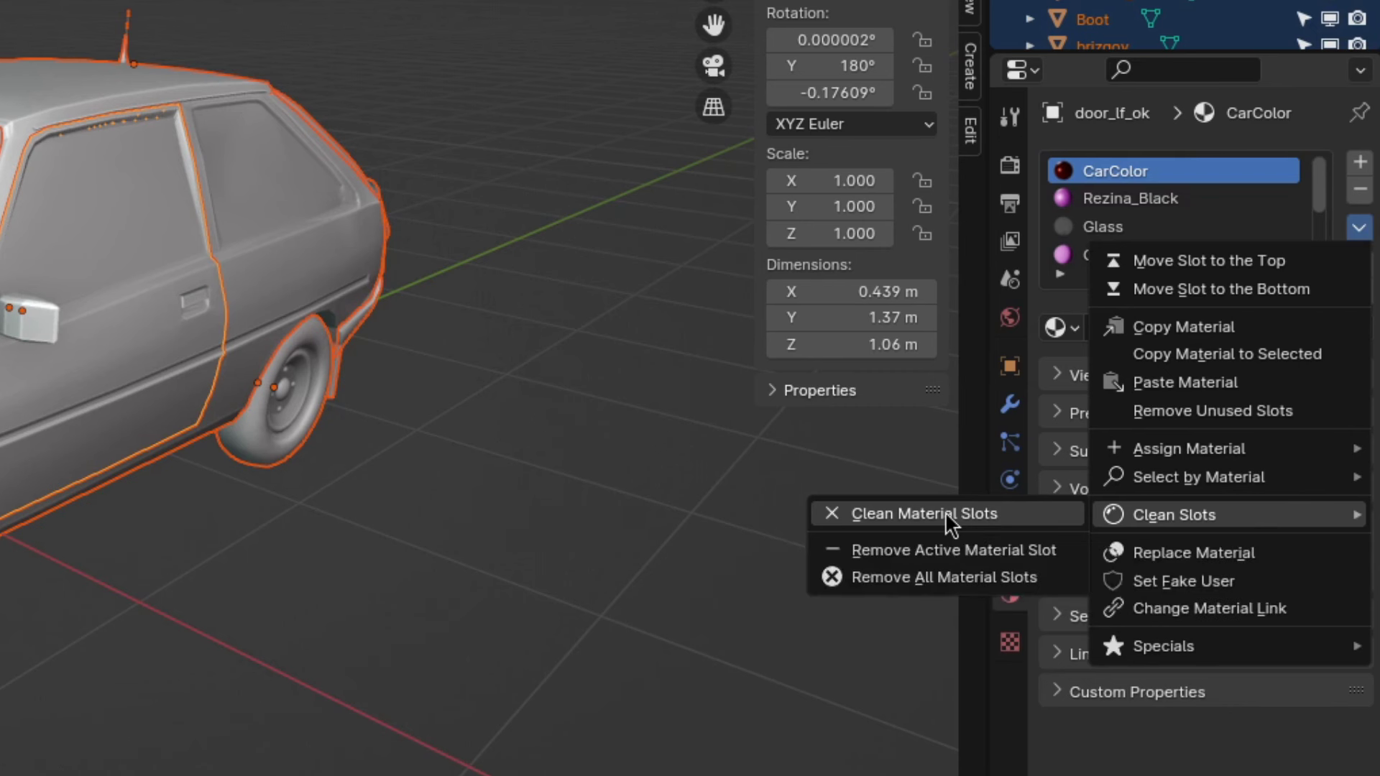
{"action": "left_click", "coordinate": [948, 526]}
{"action": "left_click", "coordinate": [1359, 229]}
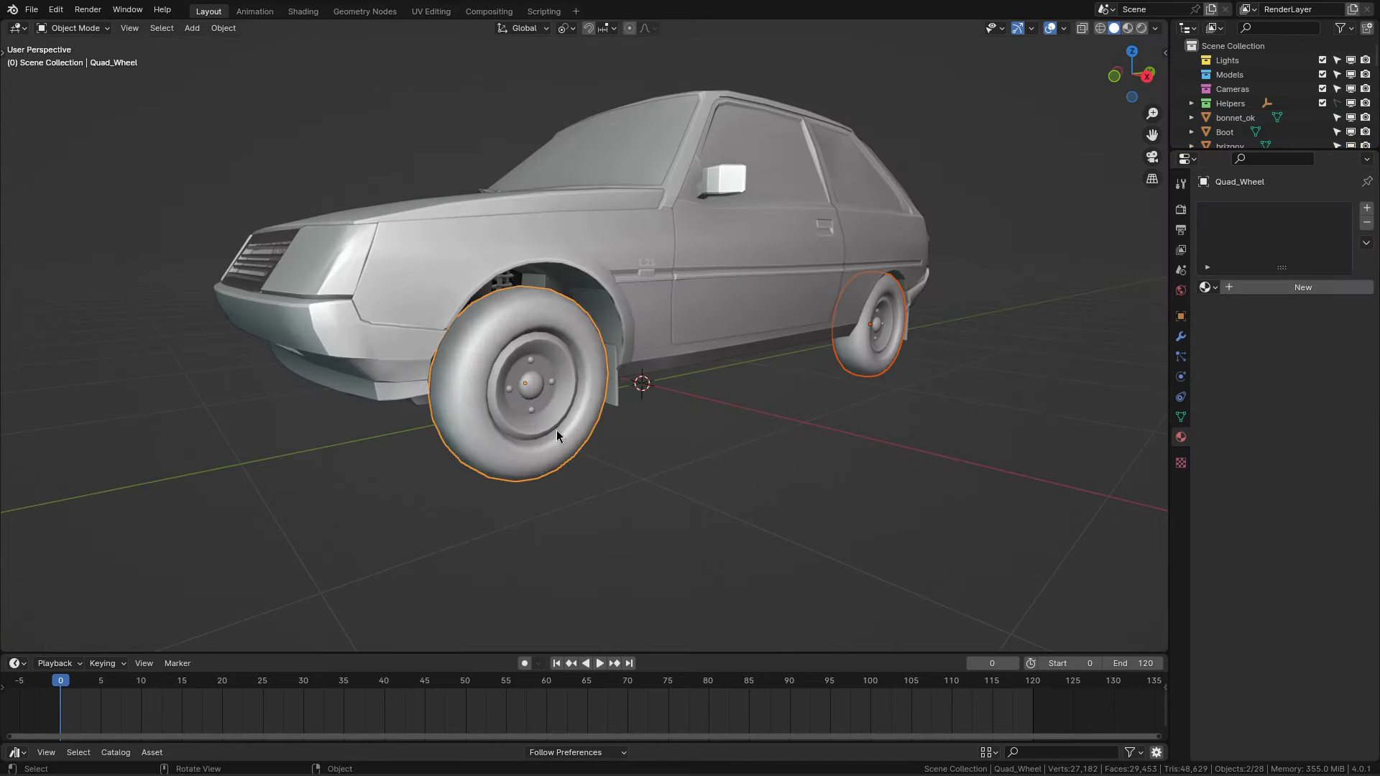
{"action": "key", "text": "ctrl+l"}
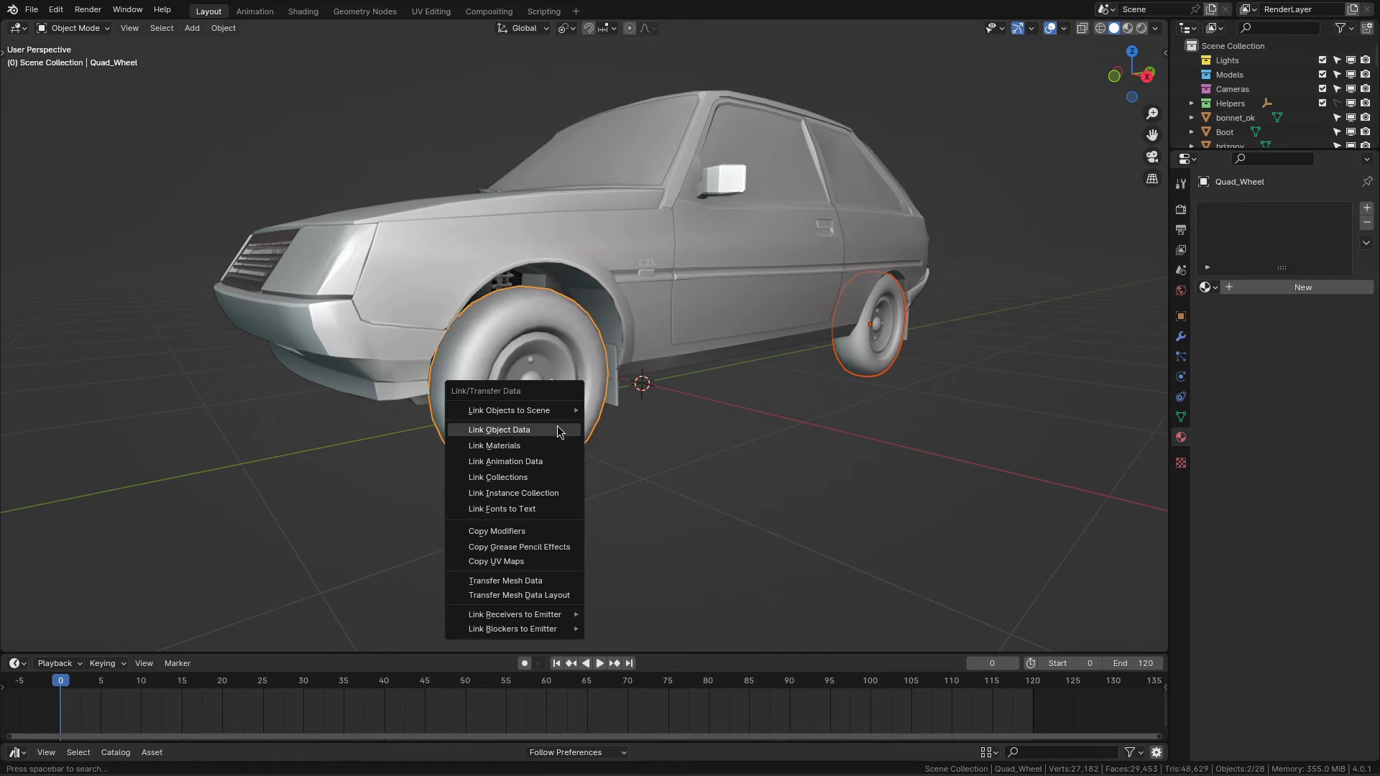
Step: Give the front wheel the rear wheel's mesh and delete the two redundant wheels
{"action": "left_click", "coordinate": [557, 429]}
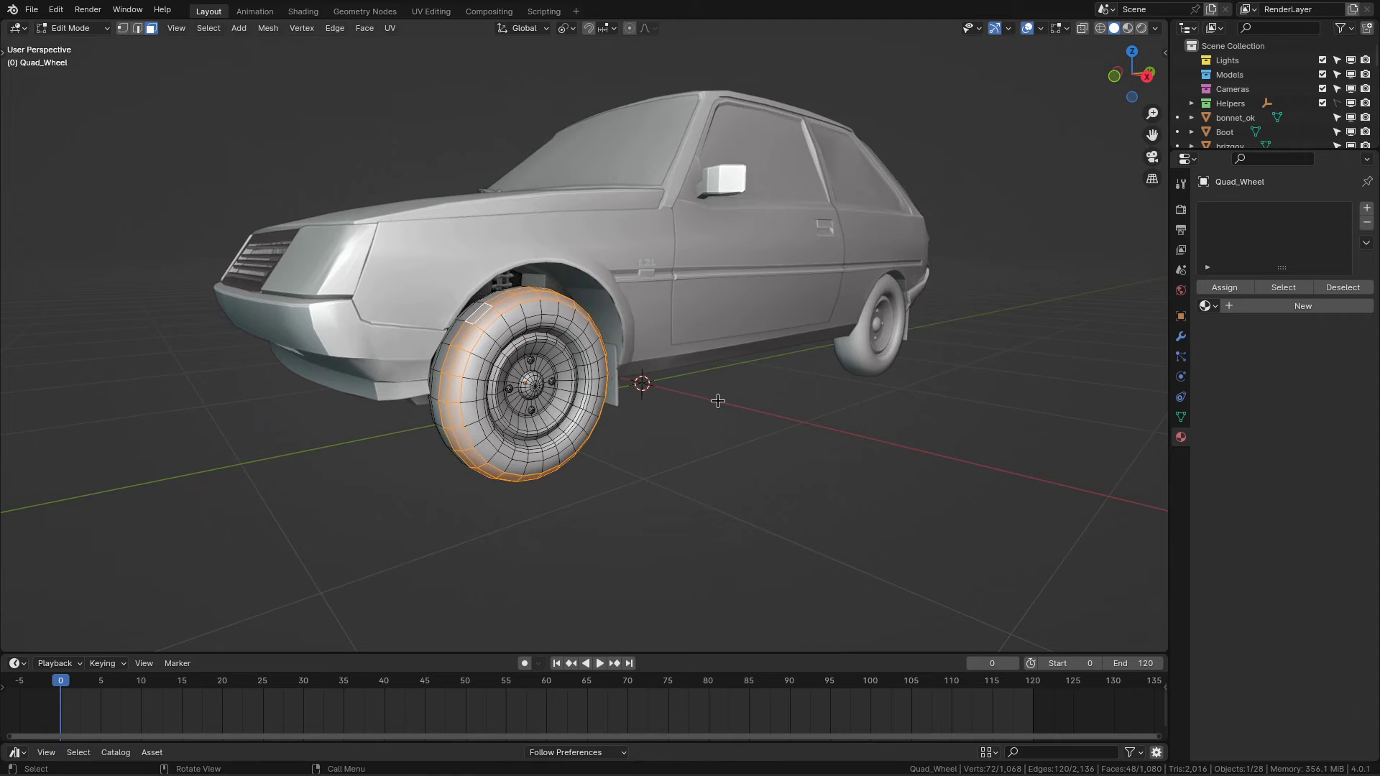
{"action": "key", "text": "Tab"}
{"action": "mouse_move", "coordinate": [718, 401]}
{"action": "middle_mouse_down"}
{"action": "mouse_move", "coordinate": [667, 374]}
{"action": "mouse_move", "coordinate": [671, 385]}
{"action": "mouse_move", "coordinate": [644, 394]}
{"action": "middle_mouse_up"}
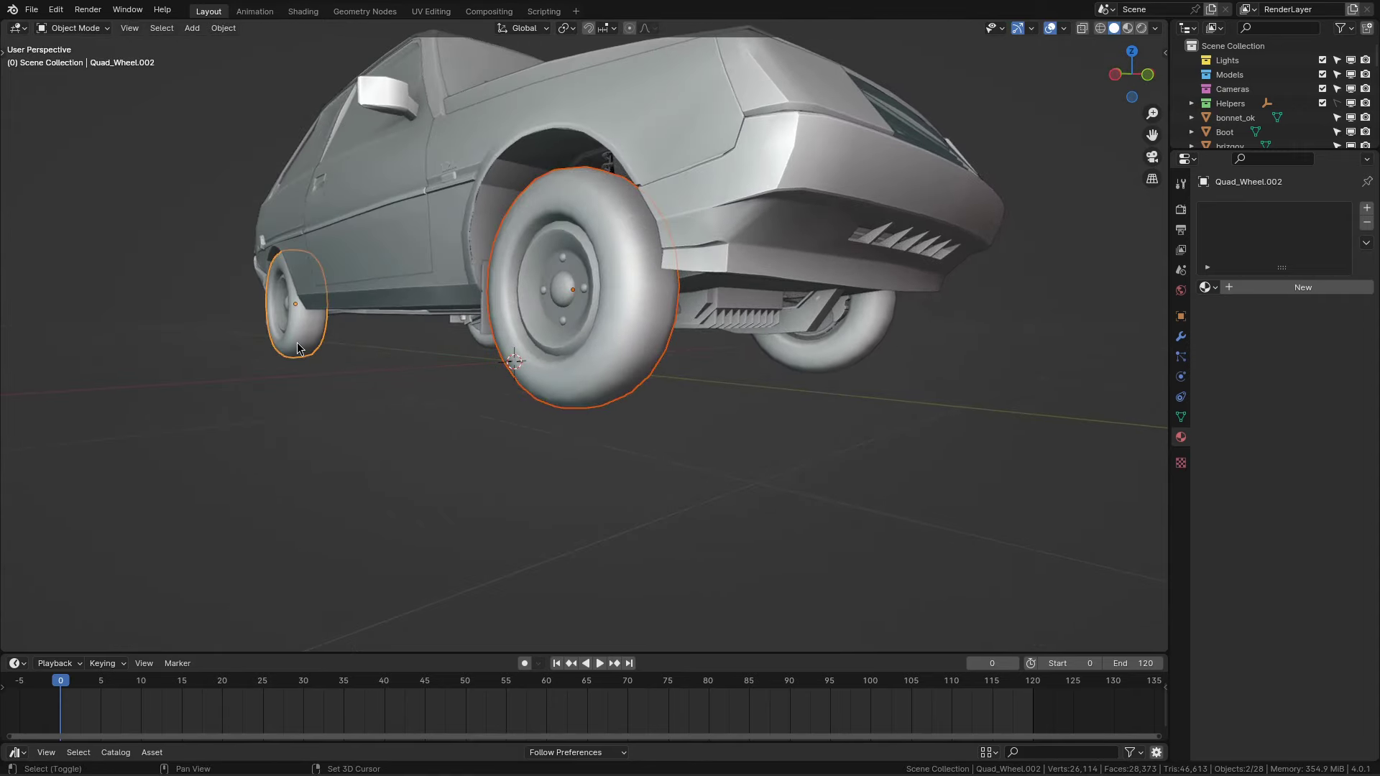
{"action": "key", "text": "Delete"}
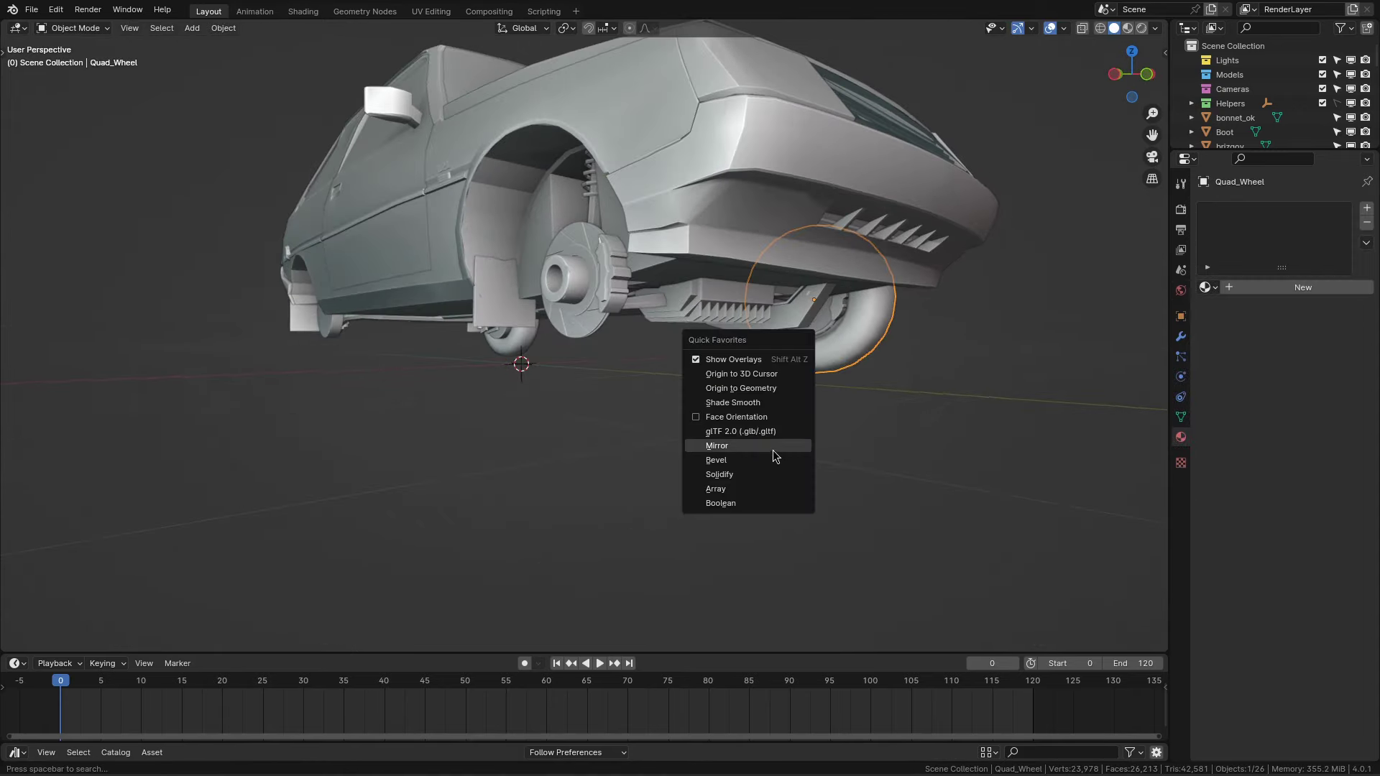
Step: Add a Mirror modifier to the wheel, copy it to the other wheel, and scale the hub
{"action": "left_click", "coordinate": [773, 449]}
{"action": "left_click", "coordinate": [1179, 338]}
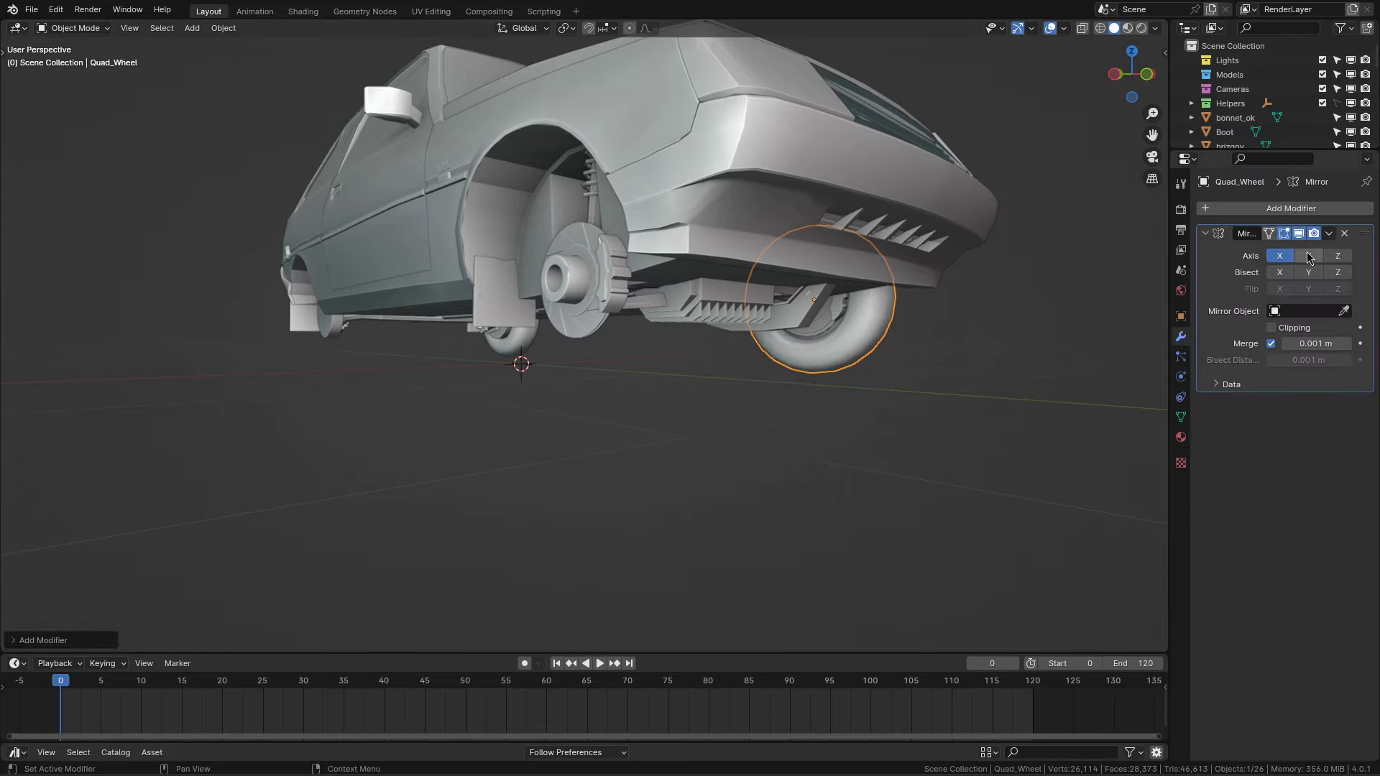
{"action": "middle_click_drag", "start_coordinate": [848, 361], "coordinate": [773, 342]}
{"action": "key", "text": "ctrl+l"}
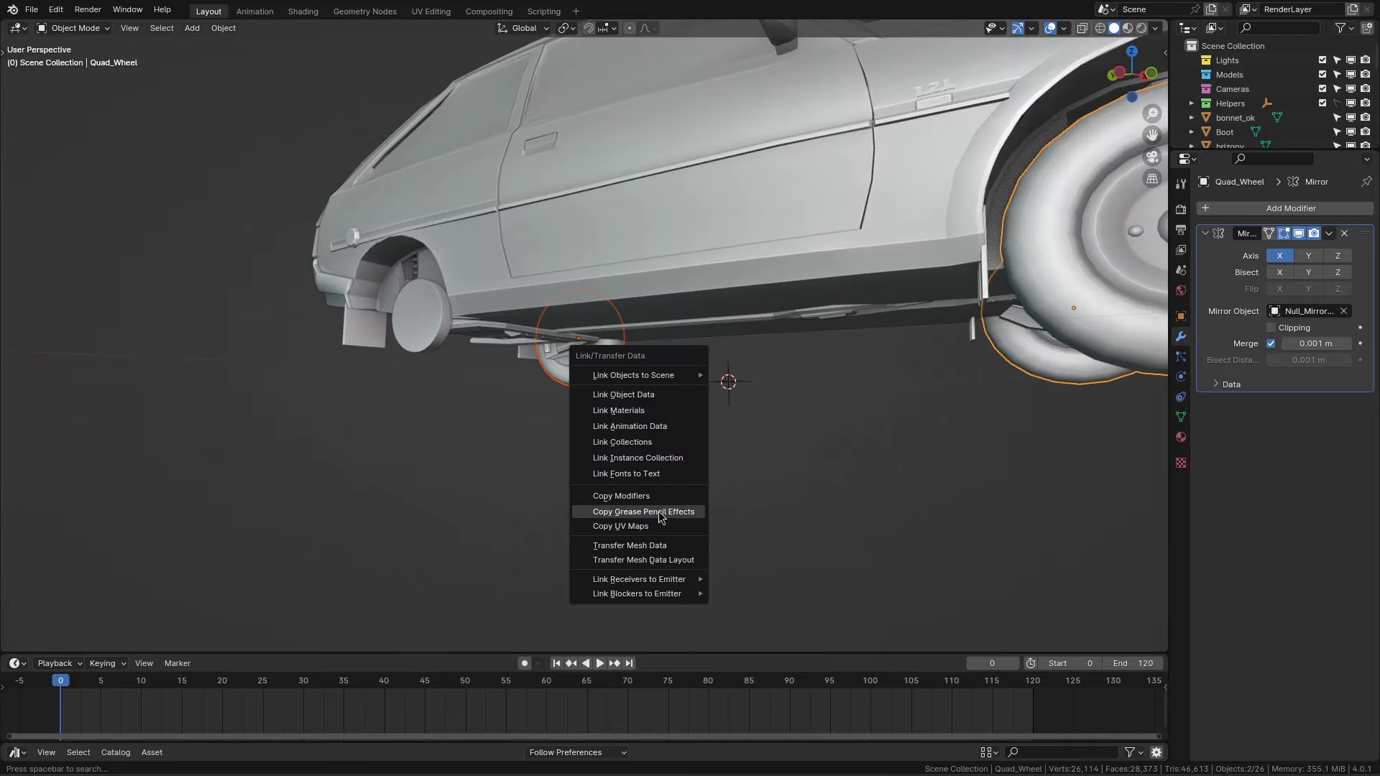
{"action": "left_click", "coordinate": [662, 497]}
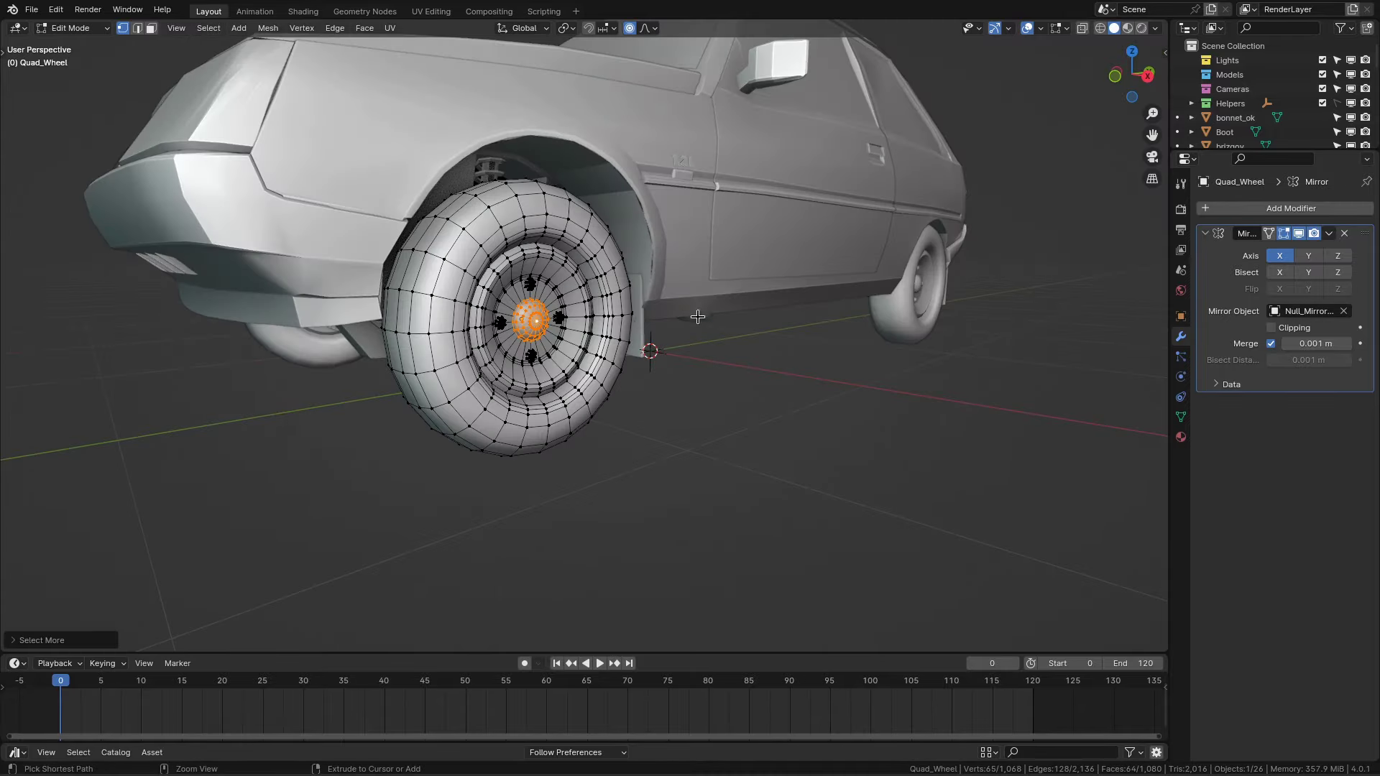
{"action": "key", "text": "s"}
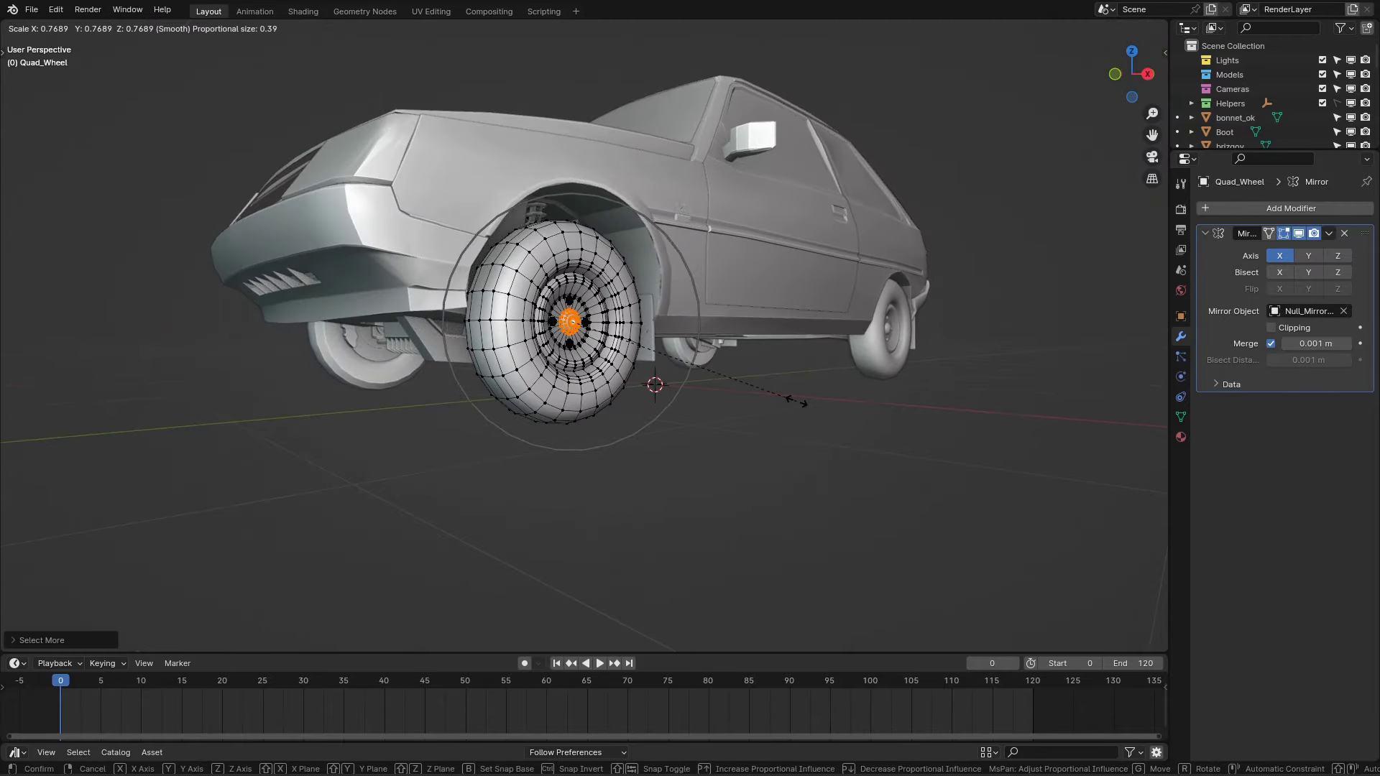
{"action": "key", "text": "s"}
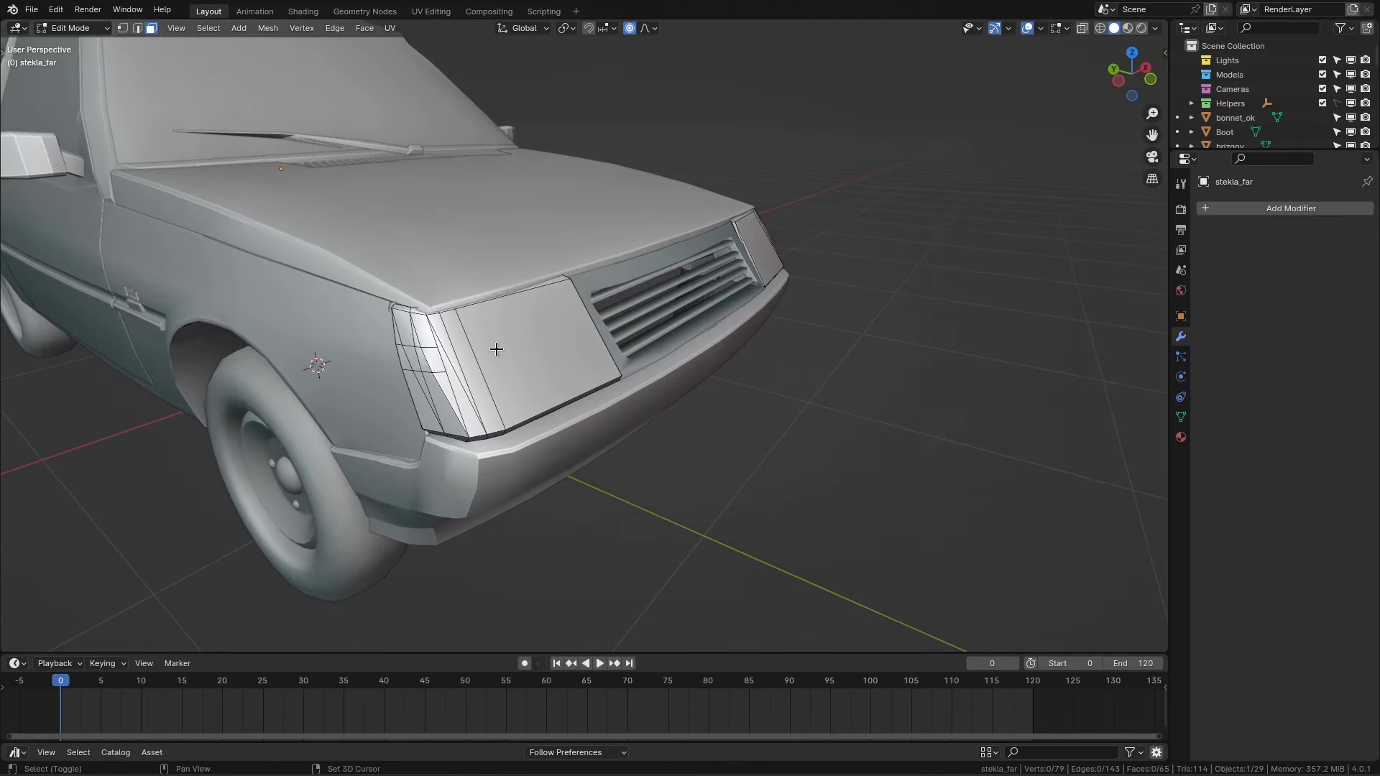
Step: Select the headlights and wheels to share the Mirror, with the Boot merging at 0.0068 m
{"action": "key", "text": "ctrl+l"}
{"action": "left_click", "coordinate": [279, 529], "text": "shift"}
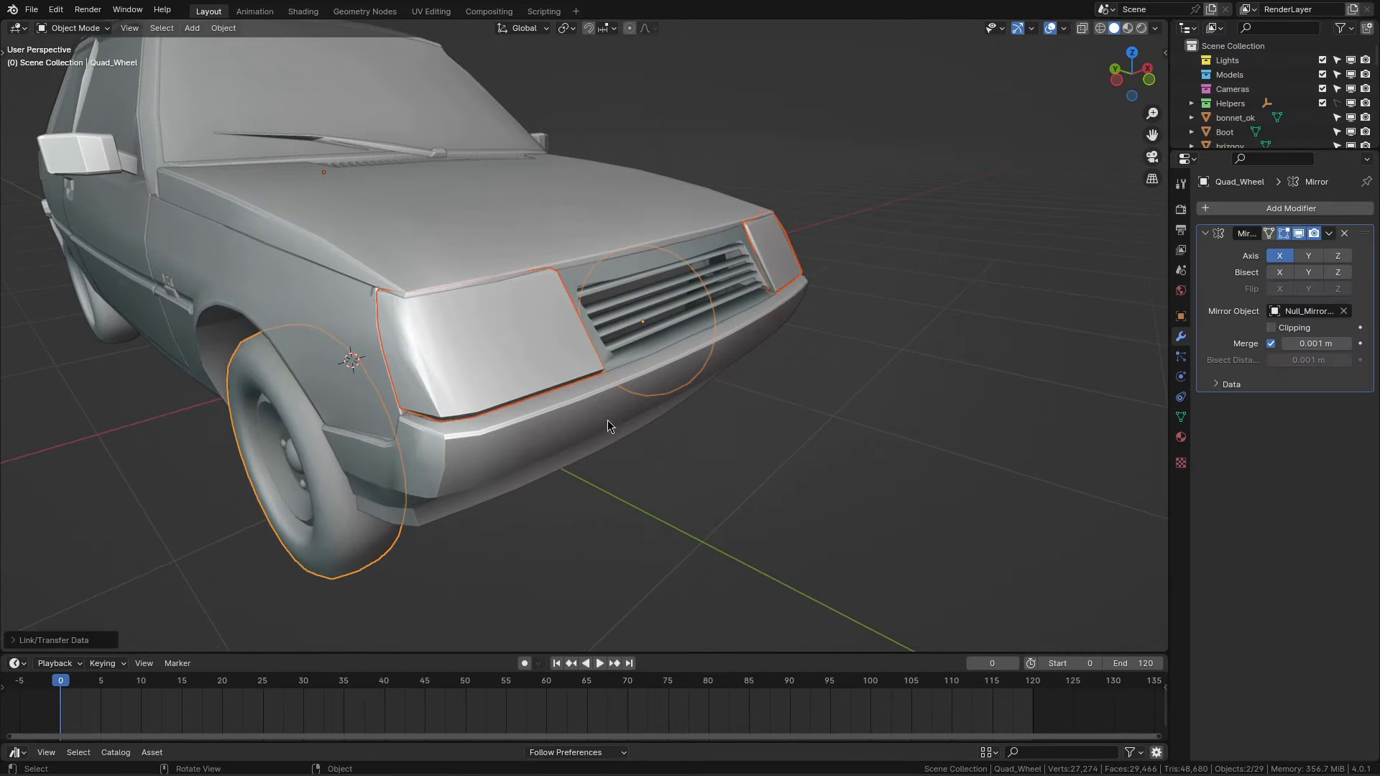
{"action": "middle_click_drag", "start_coordinate": [697, 356], "coordinate": [775, 319]}
{"action": "key", "text": "shift+z"}
{"action": "left_click", "coordinate": [868, 278]}
{"action": "left_click", "coordinate": [386, 484], "text": "shift"}
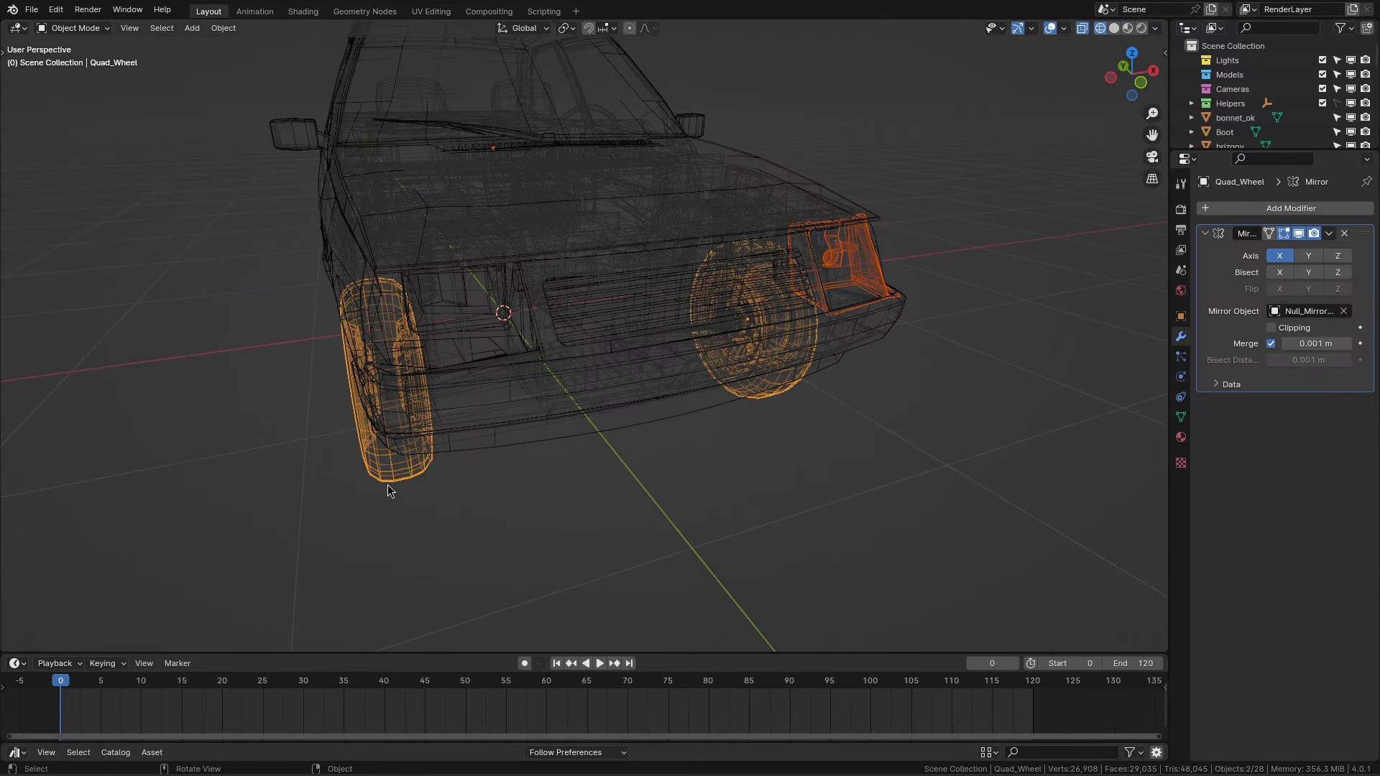
{"action": "key", "text": "shift+z"}
{"action": "middle_click_drag", "start_coordinate": [387, 484], "coordinate": [889, 371]}
{"action": "key", "text": "Tab"}
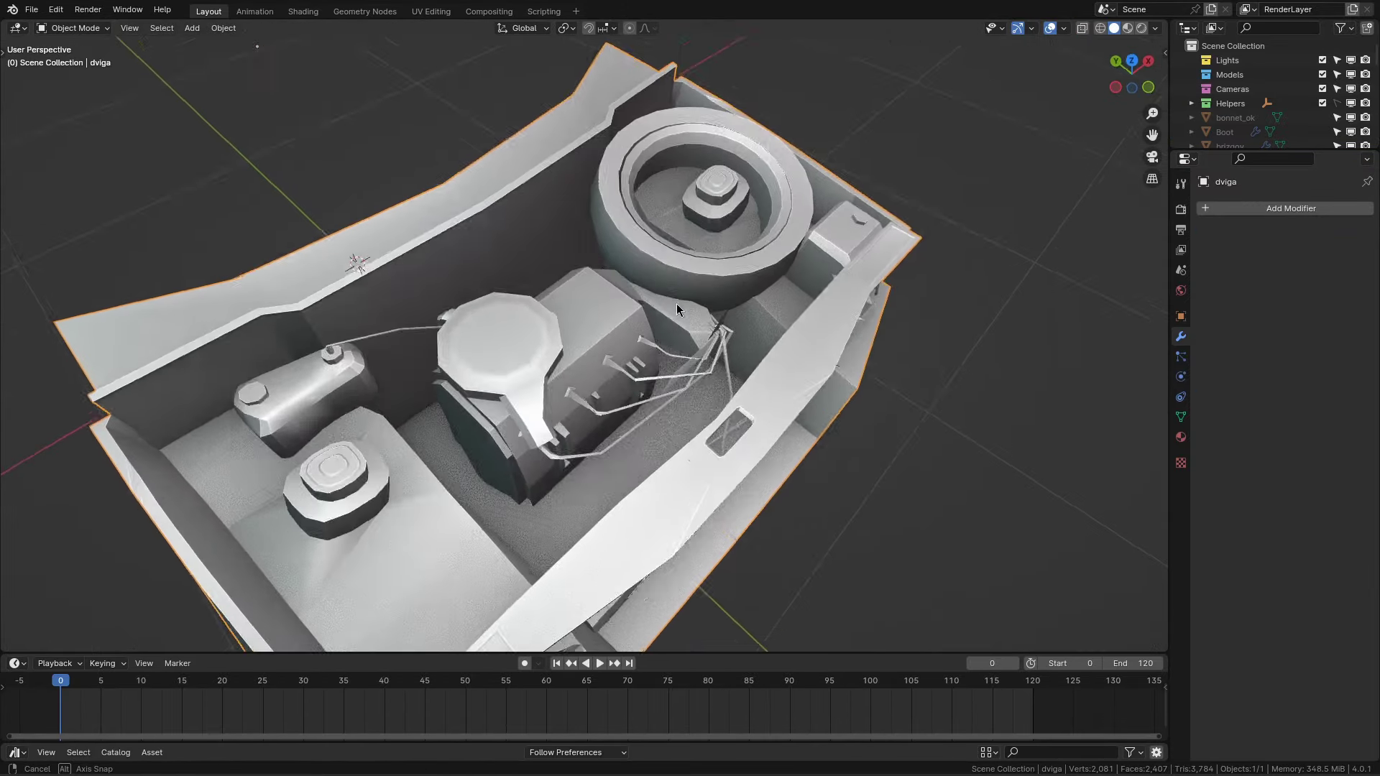
Step: Delete the connected engine parts from the dviga engine-bay mesh
{"action": "mouse_move", "coordinate": [674, 315]}
{"action": "middle_mouse_down"}
{"action": "mouse_move", "coordinate": [542, 264]}
{"action": "mouse_move", "coordinate": [549, 210]}
{"action": "mouse_move", "coordinate": [685, 226]}
{"action": "middle_mouse_up"}
{"action": "key", "text": "Tab"}
{"action": "key", "text": "l"}
{"action": "key", "text": "l"}
{"action": "middle_click_drag", "start_coordinate": [542, 413], "coordinate": [647, 324]}
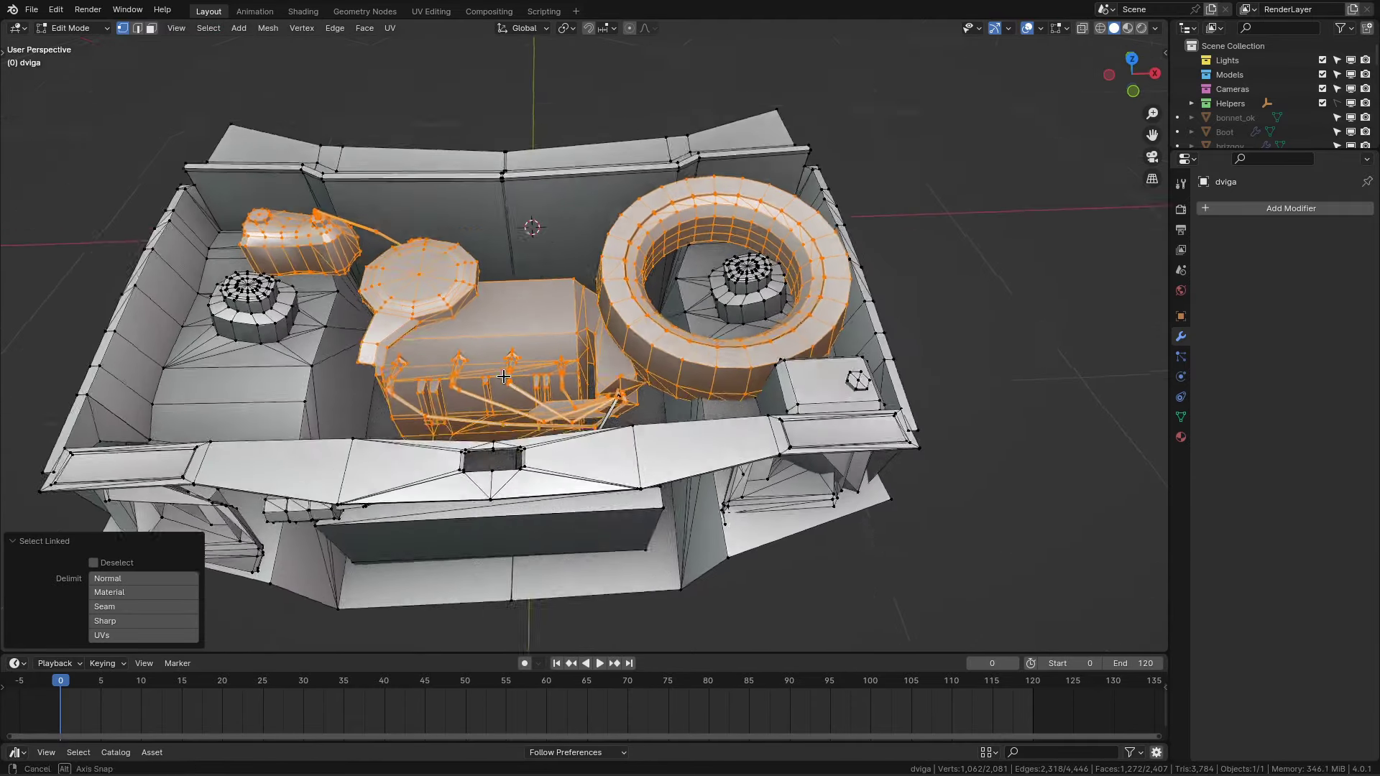
{"action": "key", "text": "g"}
{"action": "left_click", "coordinate": [726, 337]}
{"action": "key", "text": "Tab"}
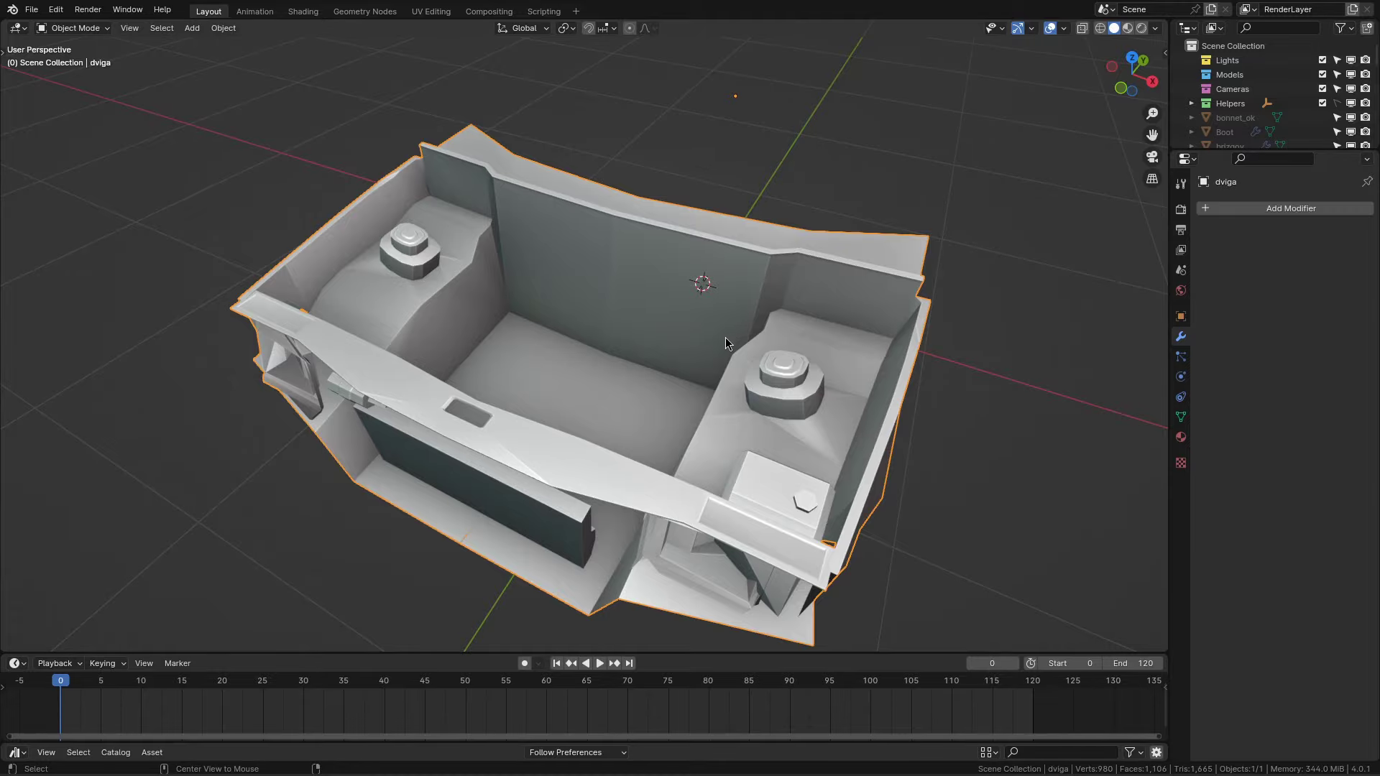
Step: Remove the dashboard vent grille from the salon interior mesh
{"action": "key", "text": "Tab"}
{"action": "mouse_move", "coordinate": [726, 338]}
{"action": "middle_mouse_down"}
{"action": "mouse_move", "coordinate": [911, 378]}
{"action": "mouse_move", "coordinate": [757, 411]}
{"action": "mouse_move", "coordinate": [317, 385]}
{"action": "middle_mouse_up"}
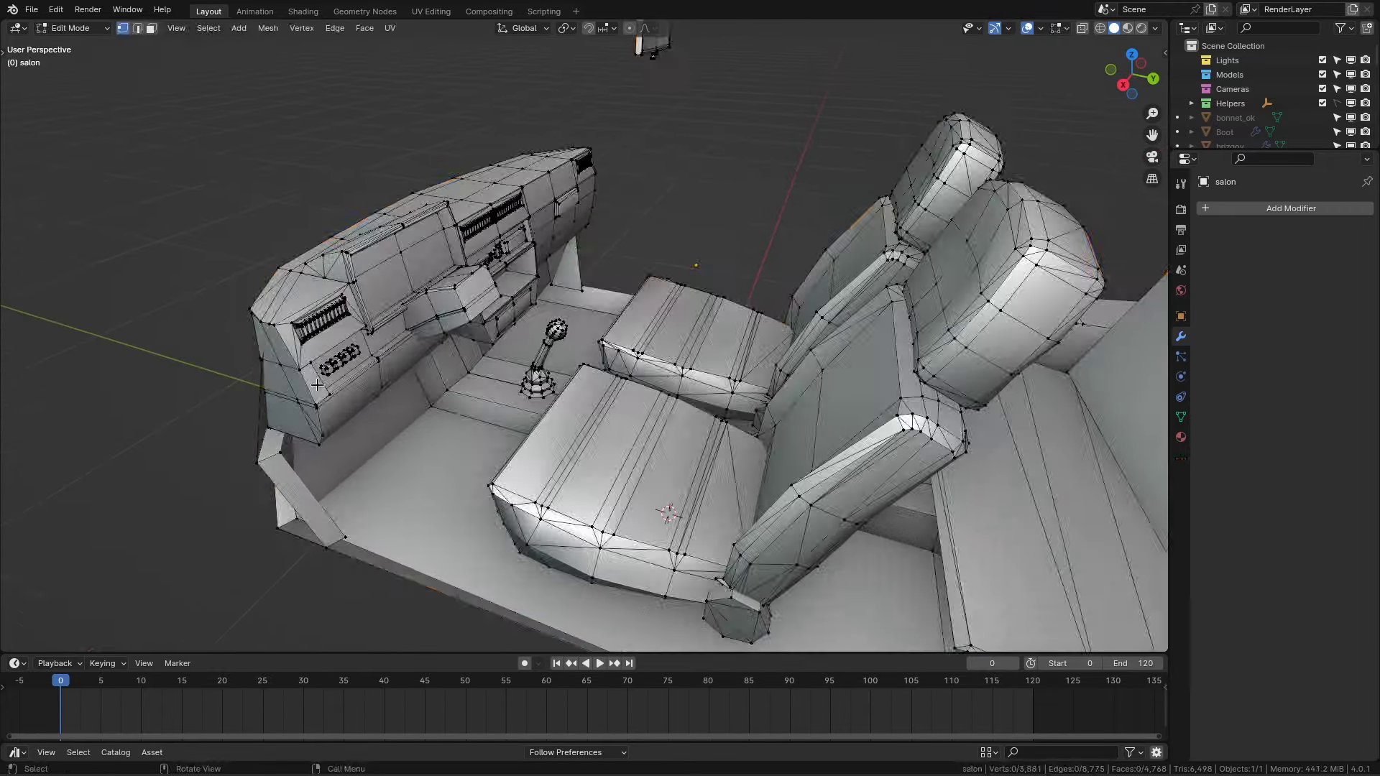
{"action": "scroll", "coordinate": [317, 385], "scroll_direction": "up", "scroll_amount": 5}
{"action": "key", "text": "l"}
{"action": "key", "text": "h"}
Step: Hide the small dashboard box, knobs, long bar and leftover vent in the salon mesh
{"action": "mouse_move", "coordinate": [503, 359]}
{"action": "middle_mouse_down"}
{"action": "mouse_move", "coordinate": [630, 340]}
{"action": "mouse_move", "coordinate": [428, 306]}
{"action": "middle_mouse_up"}
{"action": "key", "text": "l"}
{"action": "key", "text": "l"}
{"action": "key", "text": "l"}
{"action": "key", "text": "l"}
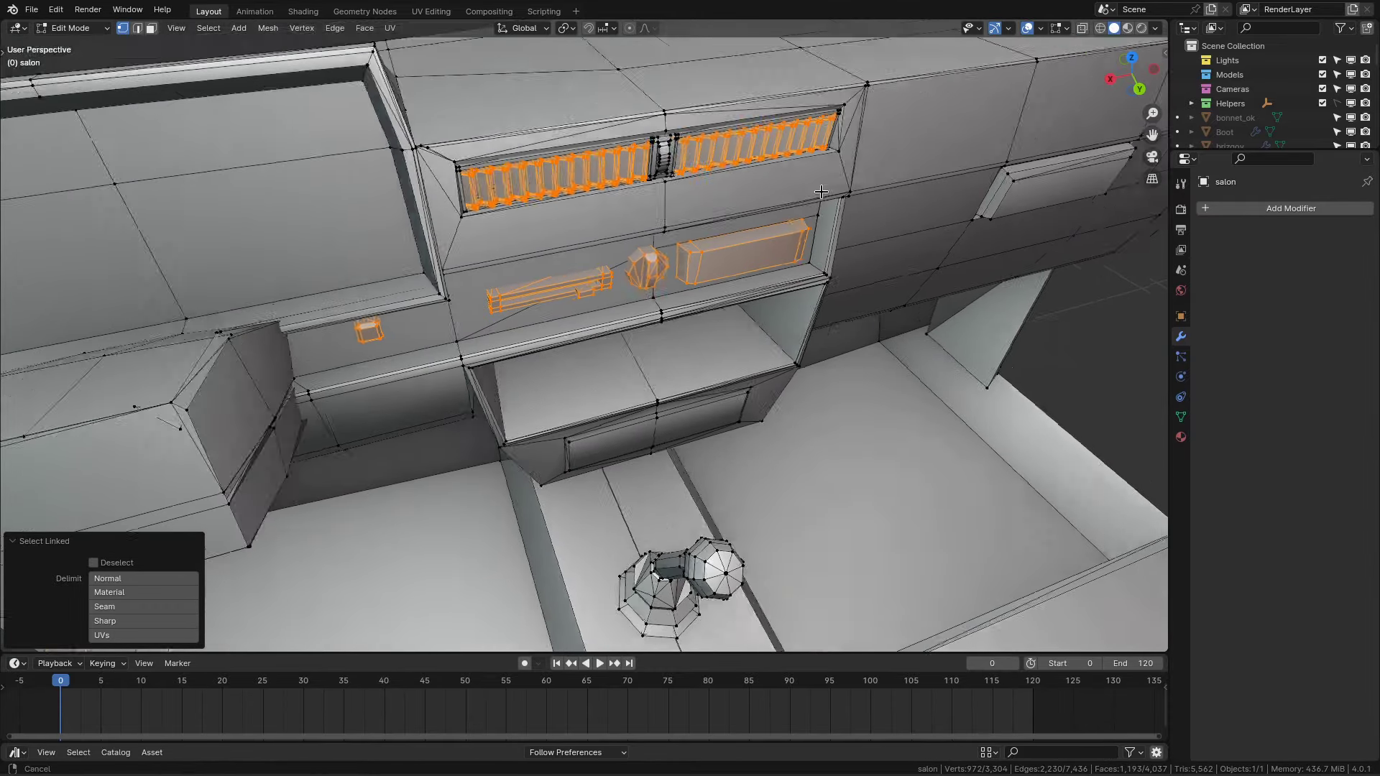
{"action": "mouse_move", "coordinate": [668, 128]}
{"action": "middle_mouse_down"}
{"action": "mouse_move", "coordinate": [576, 240]}
{"action": "mouse_move", "coordinate": [688, 286]}
{"action": "mouse_move", "coordinate": [693, 366]}
{"action": "mouse_move", "coordinate": [748, 375]}
{"action": "middle_mouse_up"}
{"action": "key", "text": "2"}
{"action": "key", "text": "h"}
{"action": "key", "text": "1"}
{"action": "key", "text": "alt+h"}
{"action": "key", "text": "l"}
{"action": "key", "text": "h"}
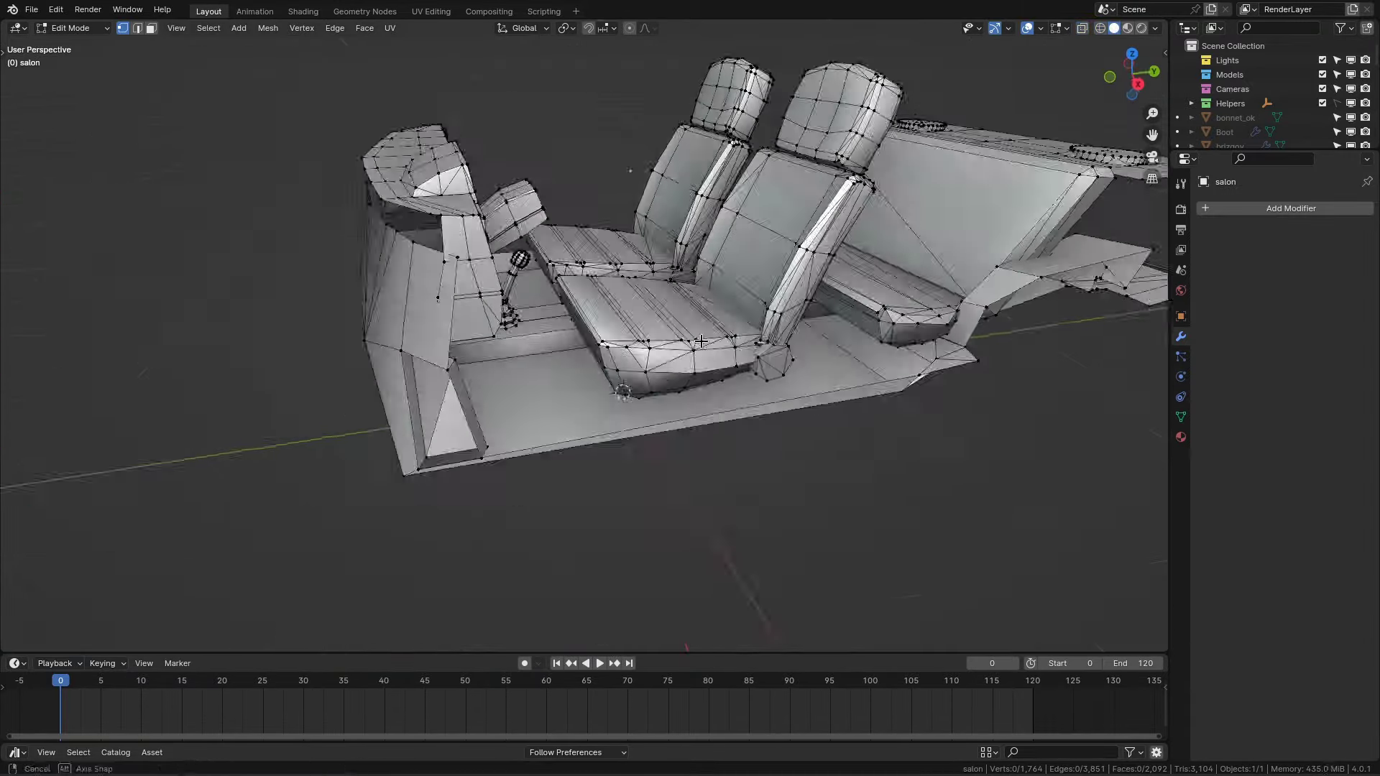
Step: Copy the wheel's Mirror modifier onto the rear lights and save the file
{"action": "key", "text": "shift+h"}
{"action": "key", "text": "Tab"}
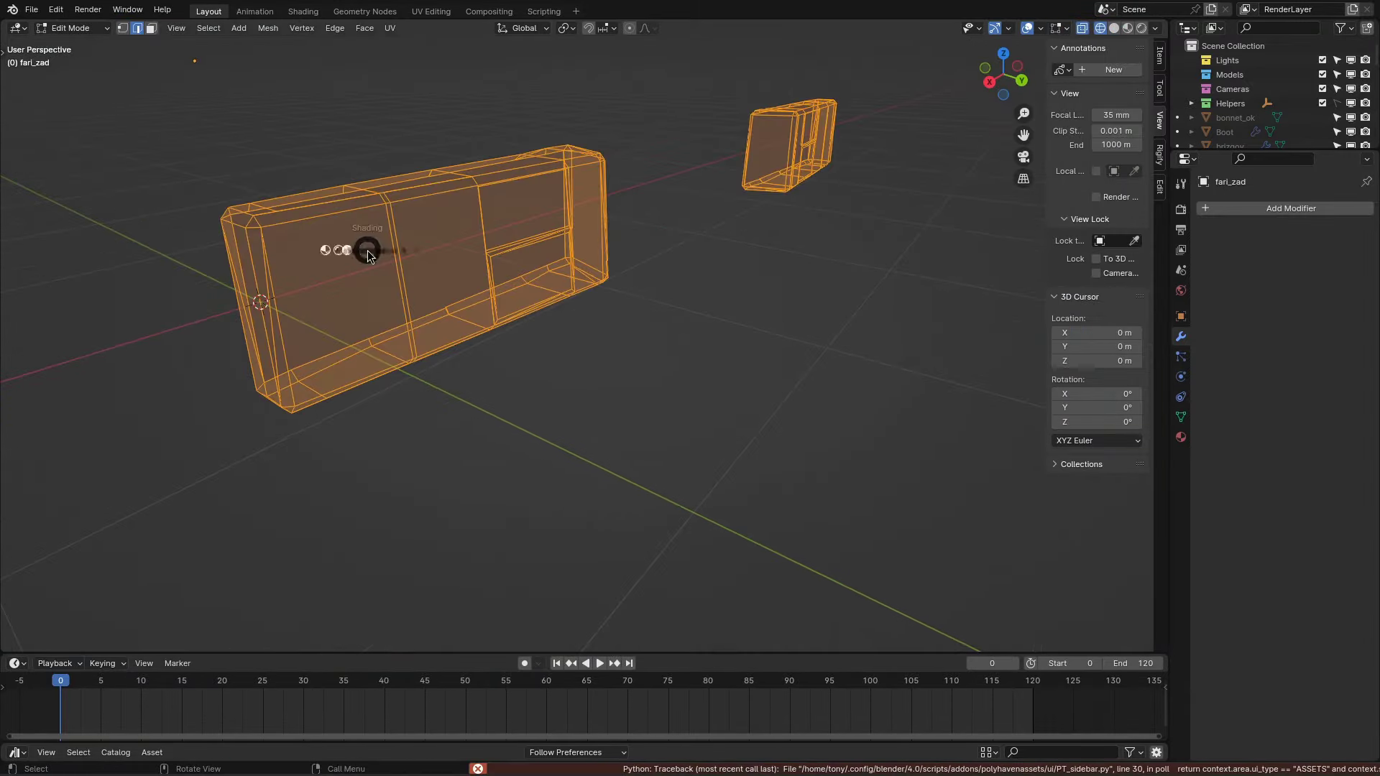
{"action": "key", "text": "alt+a"}
{"action": "scroll", "coordinate": [460, 291], "scroll_direction": "up", "scroll_amount": 5}
{"action": "left_click", "coordinate": [466, 283]}
{"action": "key", "text": "g"}
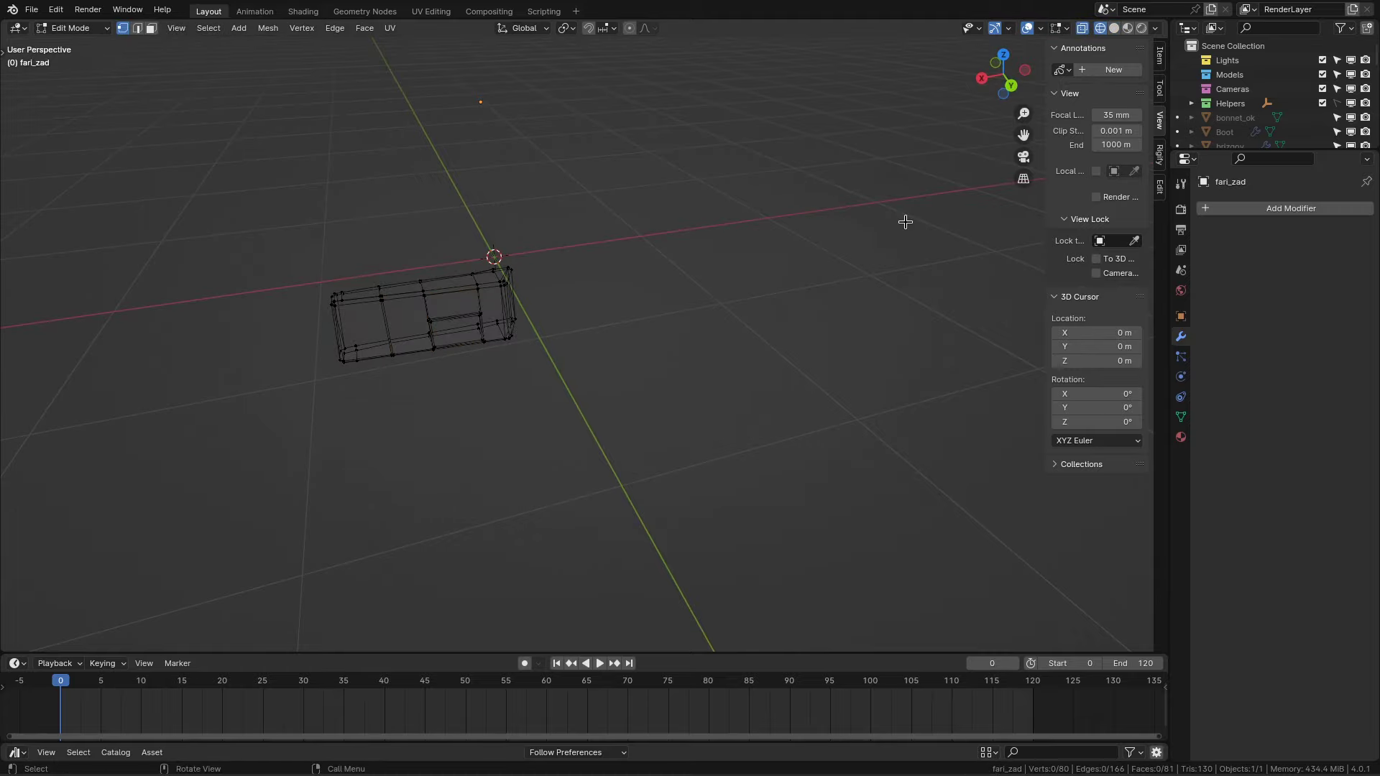
{"action": "key", "text": "ctrl+c"}
{"action": "left_click", "coordinate": [457, 534]}
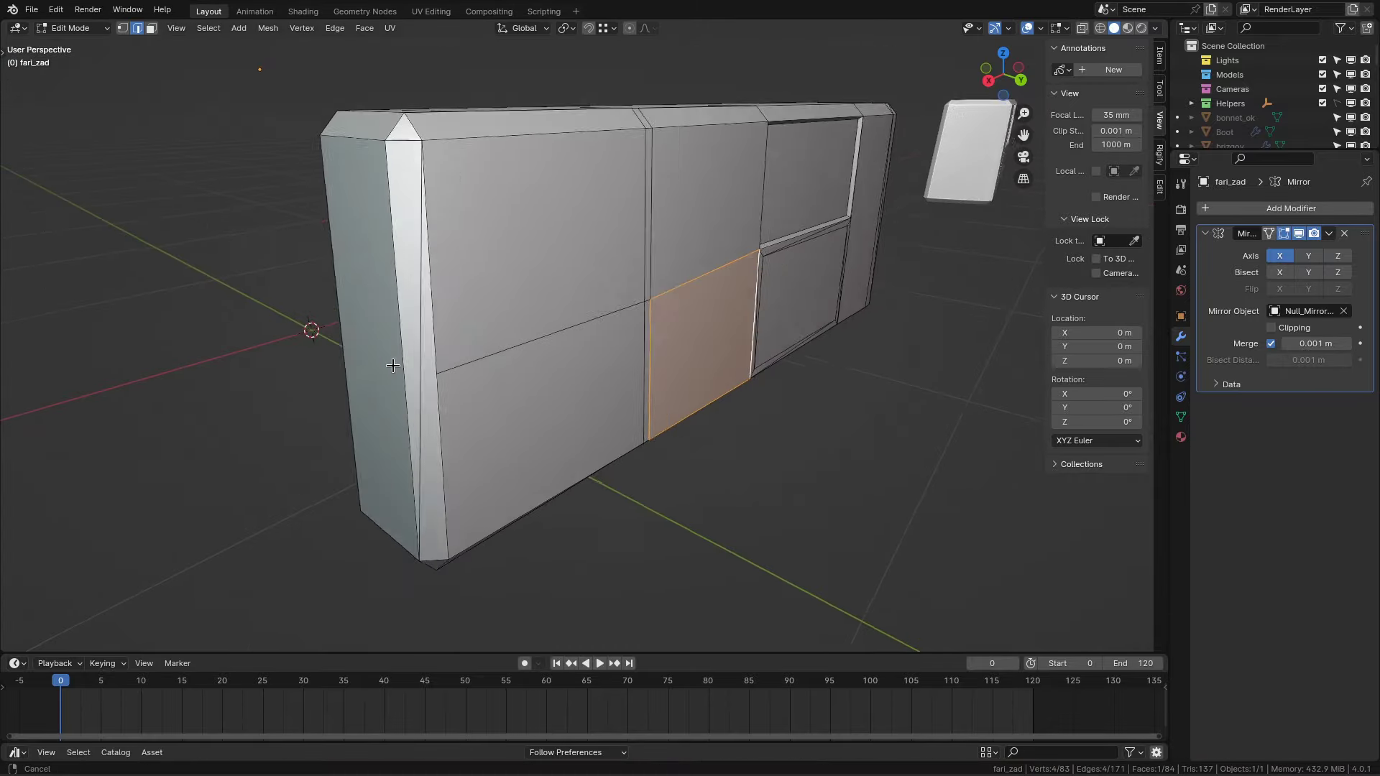
{"action": "key", "text": "ctrl+s"}
{"action": "middle_click_drag", "start_coordinate": [392, 365], "coordinate": [471, 340]}
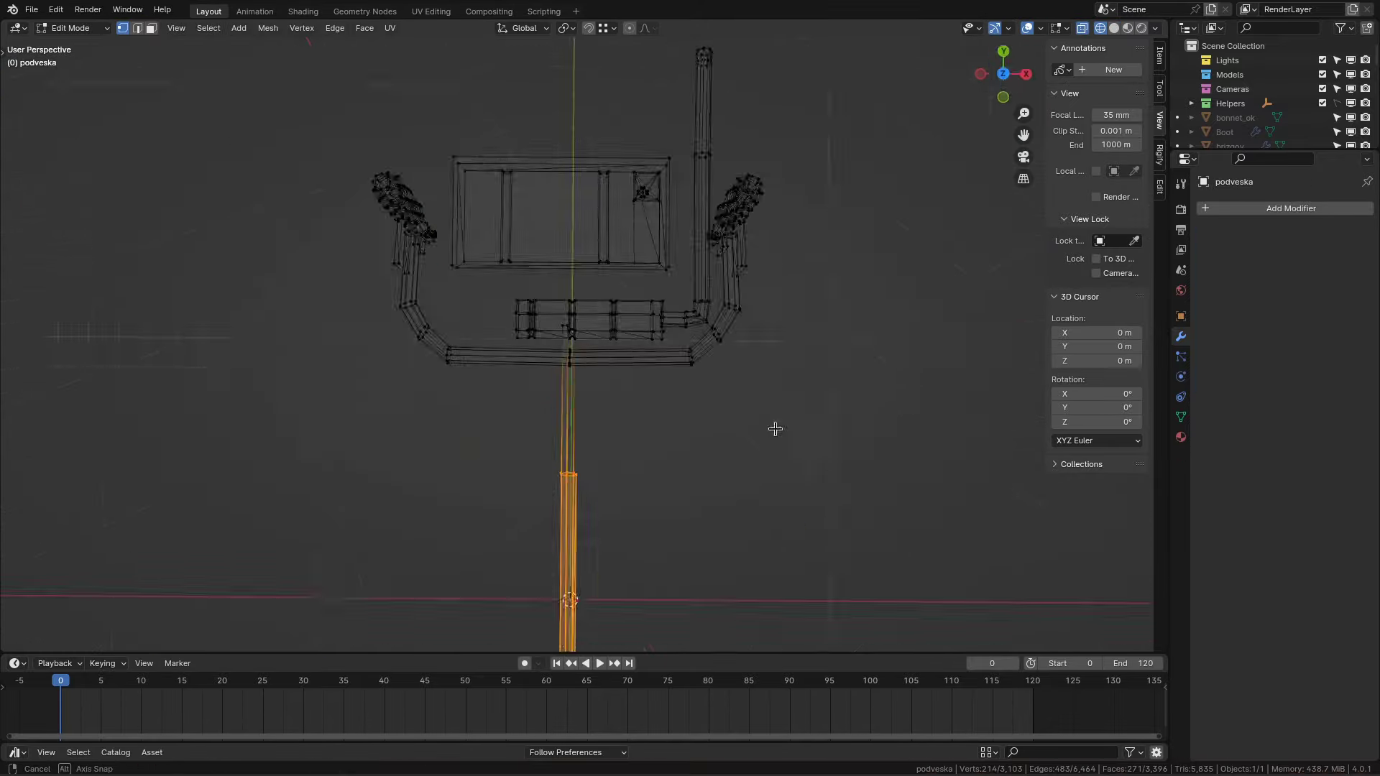
Step: Copy the wheel's Mirror modifier onto the suspension
{"action": "middle_click_drag", "start_coordinate": [568, 446], "coordinate": [725, 390]}
{"action": "mouse_move", "coordinate": [885, 453]}
{"action": "middle_mouse_down"}
{"action": "mouse_move", "coordinate": [837, 403]}
{"action": "mouse_move", "coordinate": [789, 394]}
{"action": "middle_mouse_up"}
{"action": "key", "text": "Tab"}
{"action": "key", "text": "l"}
{"action": "key", "text": "Tab"}
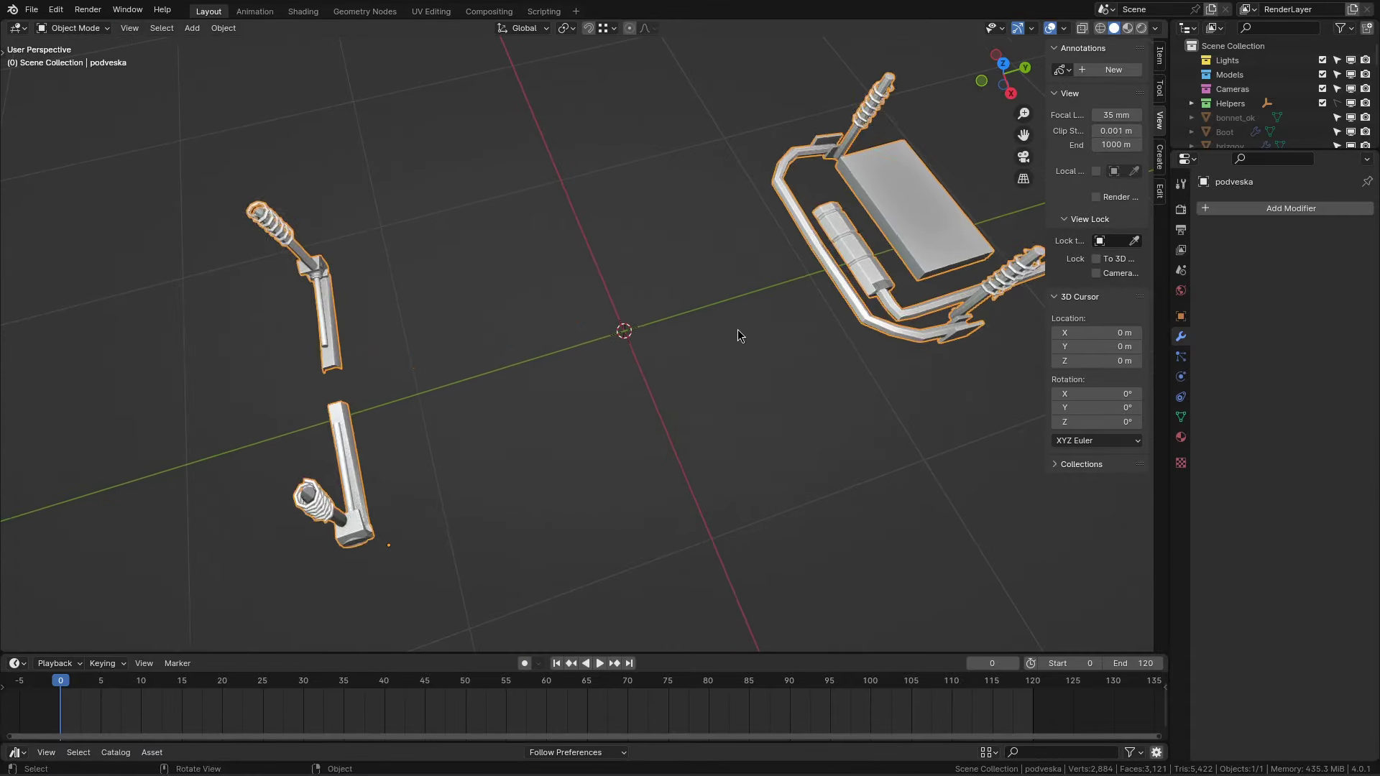
{"action": "middle_click_drag", "start_coordinate": [738, 329], "coordinate": [522, 317]}
{"action": "left_click", "coordinate": [794, 485], "text": "shift"}
{"action": "key", "text": "KP_Divide"}
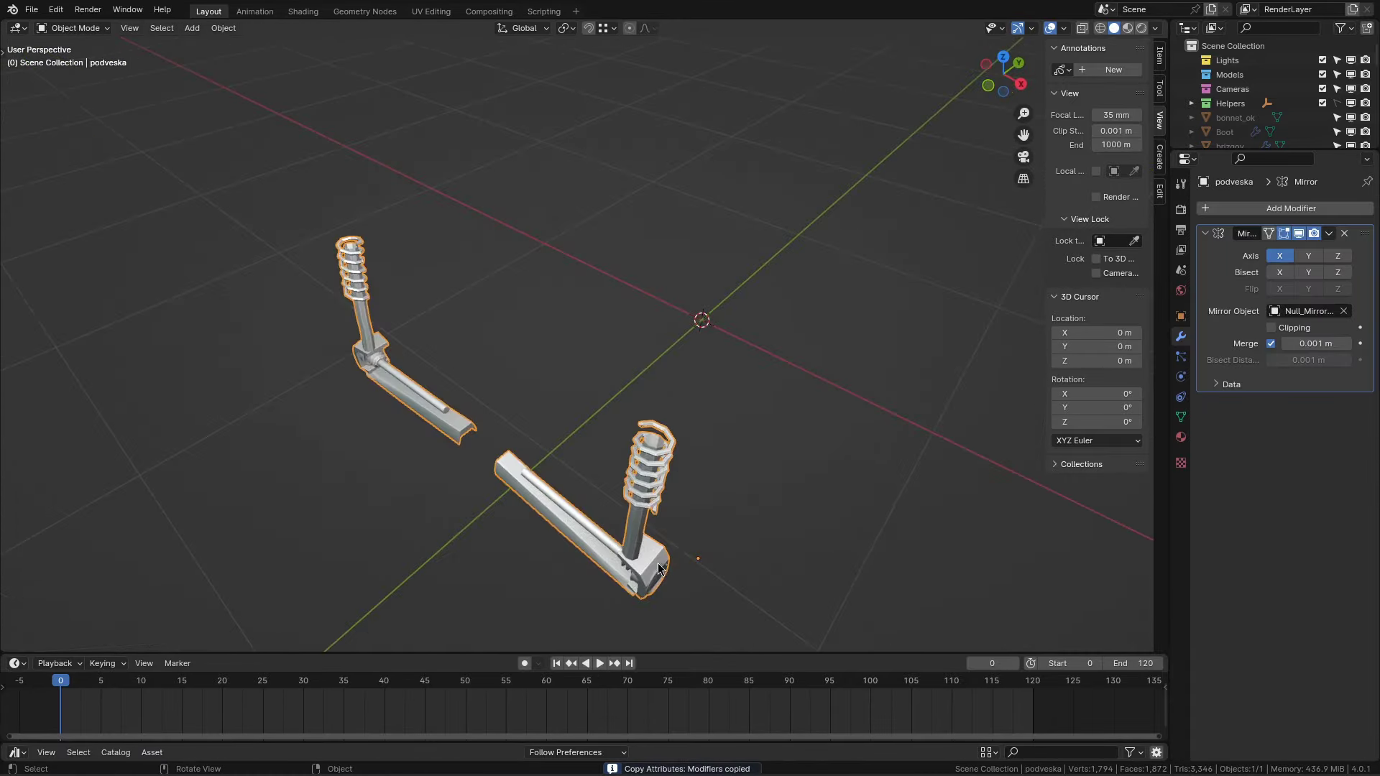
Step: Select the pipe's lengthwise edges in the suspension mesh, keeping every other one
{"action": "key", "text": "Tab"}
{"action": "scroll", "coordinate": [561, 381], "scroll_direction": "up", "scroll_amount": 3}
{"action": "mouse_move", "coordinate": [646, 431]}
{"action": "middle_mouse_down"}
{"action": "mouse_move", "coordinate": [562, 380]}
{"action": "mouse_move", "coordinate": [388, 378]}
{"action": "middle_mouse_up"}
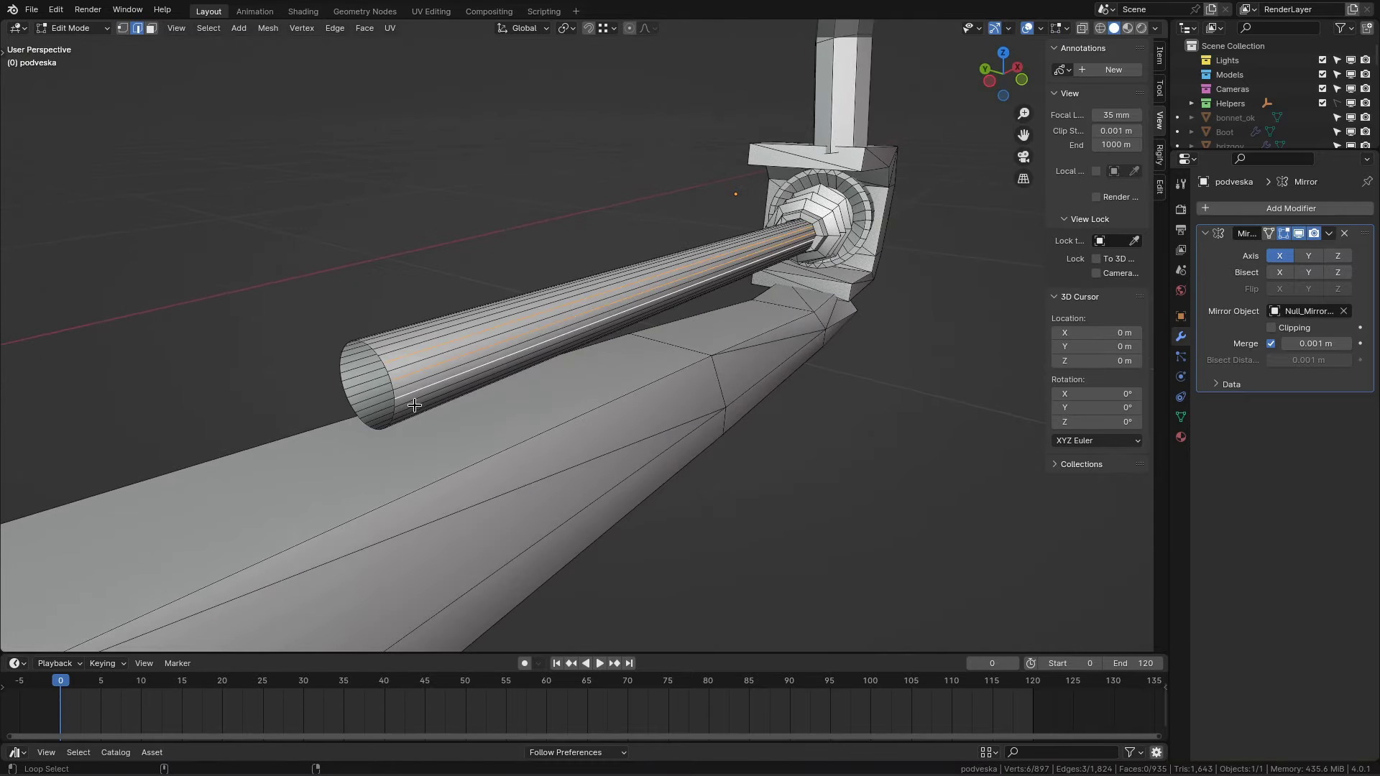
{"action": "mouse_move", "coordinate": [411, 409]}
{"action": "middle_mouse_down"}
{"action": "mouse_move", "coordinate": [420, 417]}
{"action": "mouse_move", "coordinate": [515, 232]}
{"action": "mouse_move", "coordinate": [783, 312]}
{"action": "mouse_move", "coordinate": [565, 267]}
{"action": "middle_mouse_up"}
{"action": "key", "text": "3"}
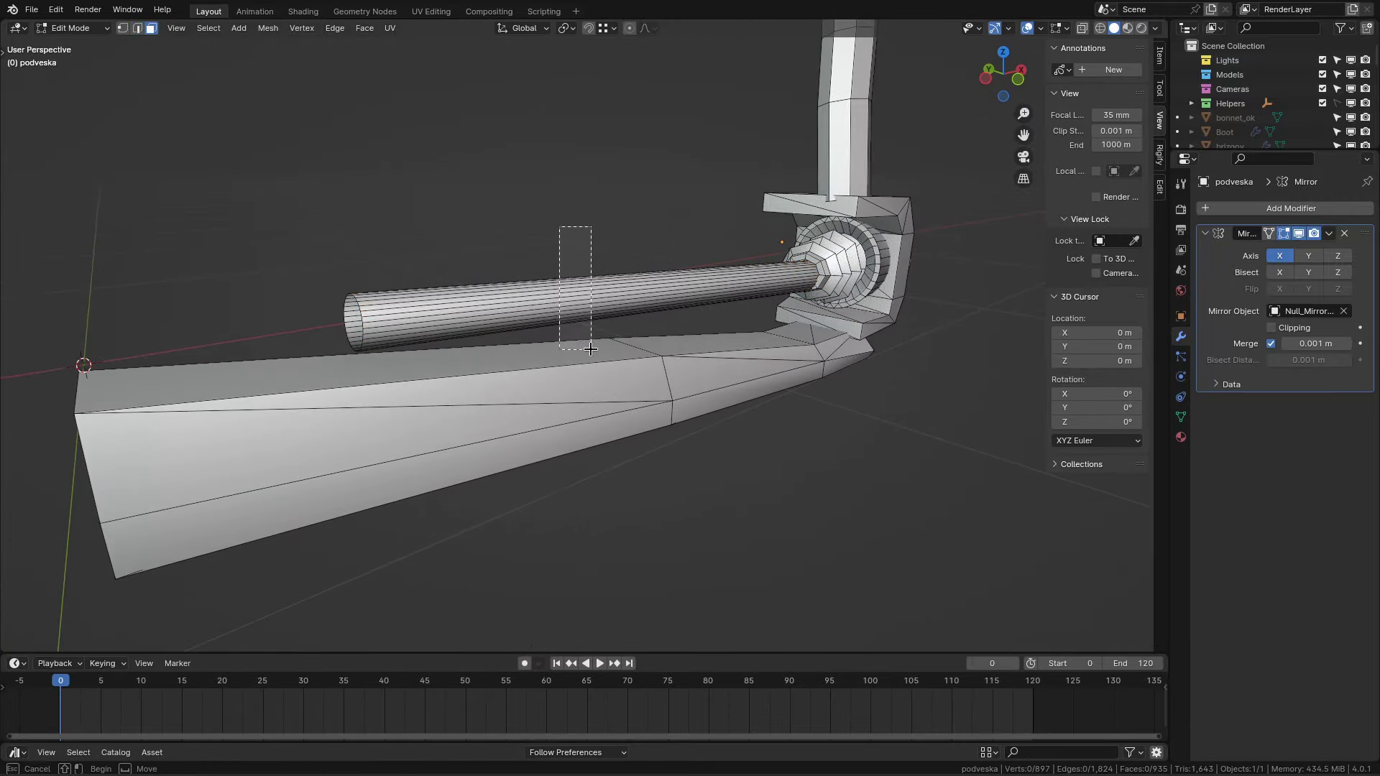
{"action": "key", "text": "2"}
{"action": "key", "text": "alt+z"}
{"action": "left_click_drag", "start_coordinate": [616, 332], "coordinate": [613, 330]}
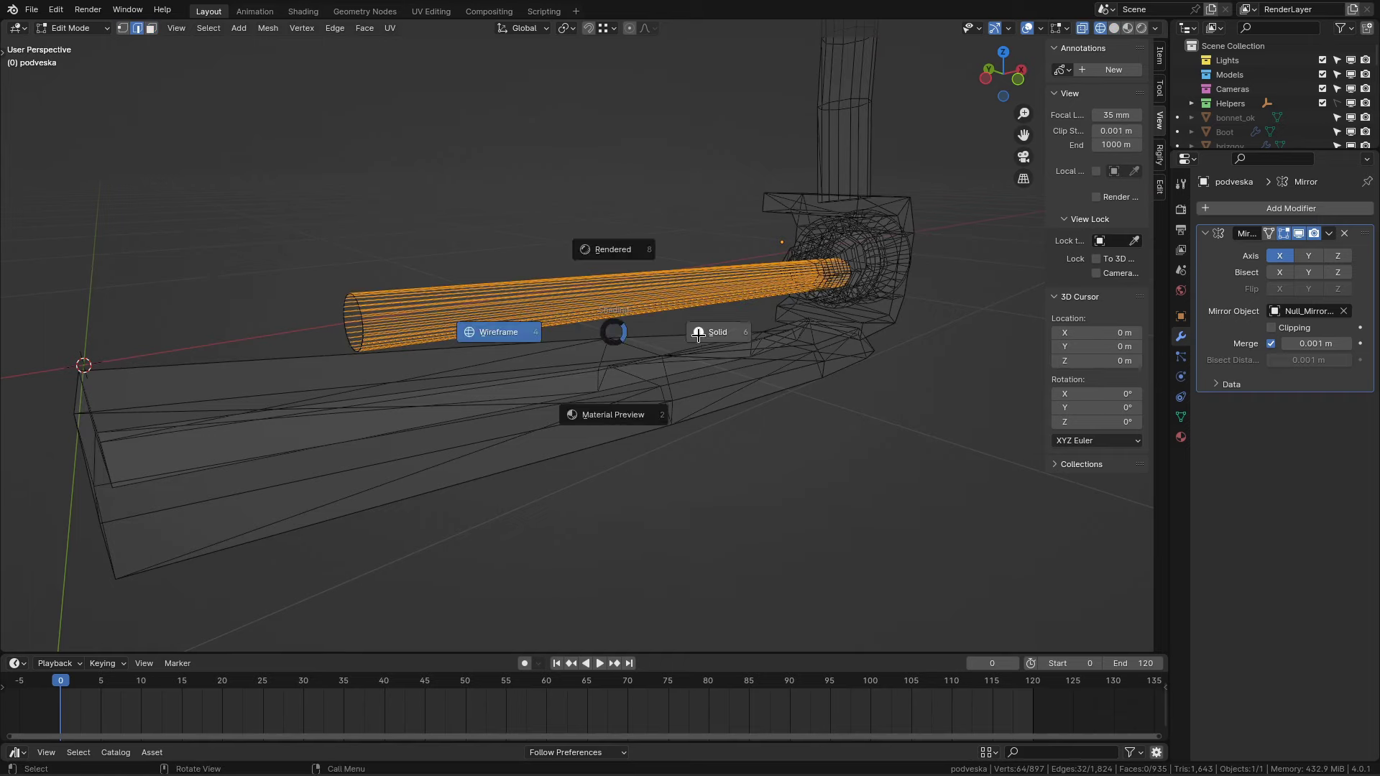
{"action": "left_click", "coordinate": [697, 334]}
{"action": "left_click", "coordinate": [208, 27]}
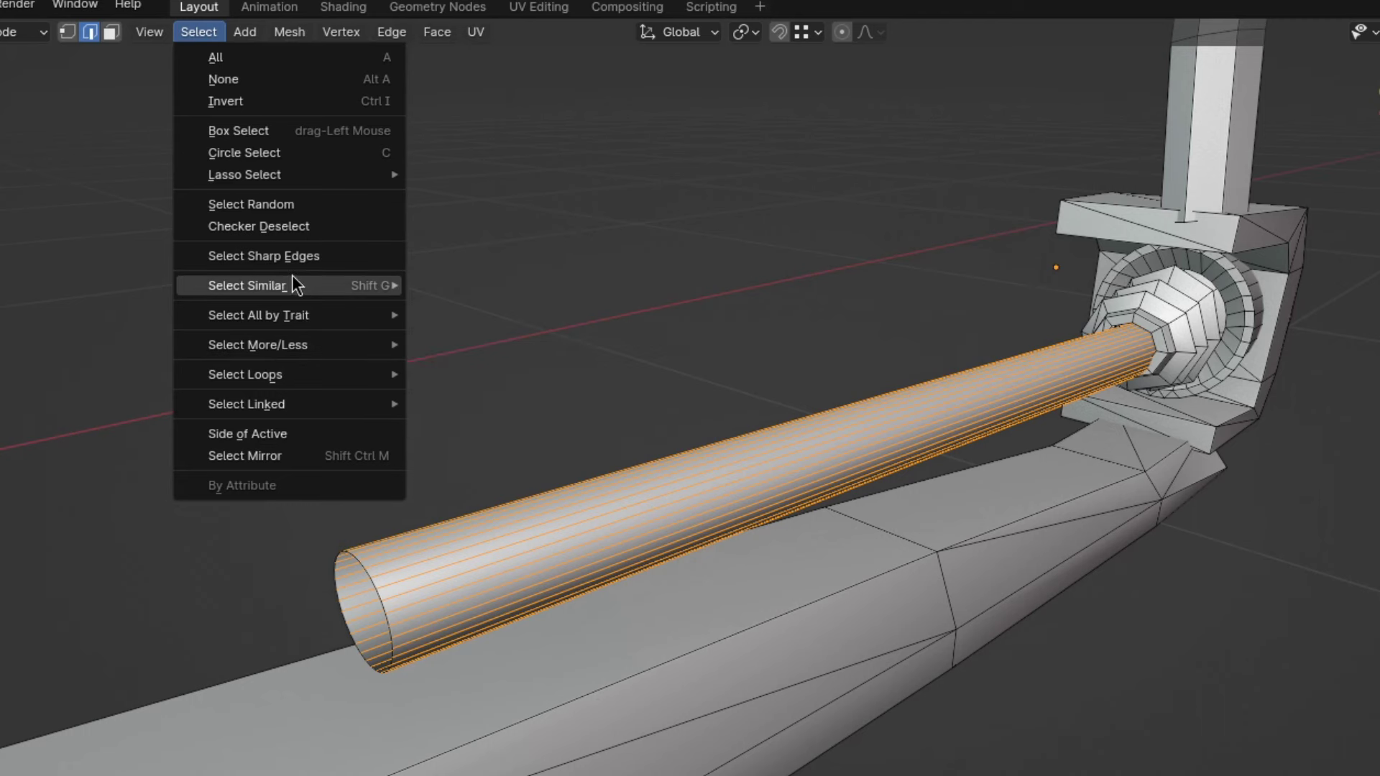
{"action": "left_click", "coordinate": [287, 227]}
Step: Select the leftover ring in the suspension mesh and hide everything else
{"action": "scroll", "coordinate": [410, 579], "scroll_direction": "up", "scroll_amount": 1}
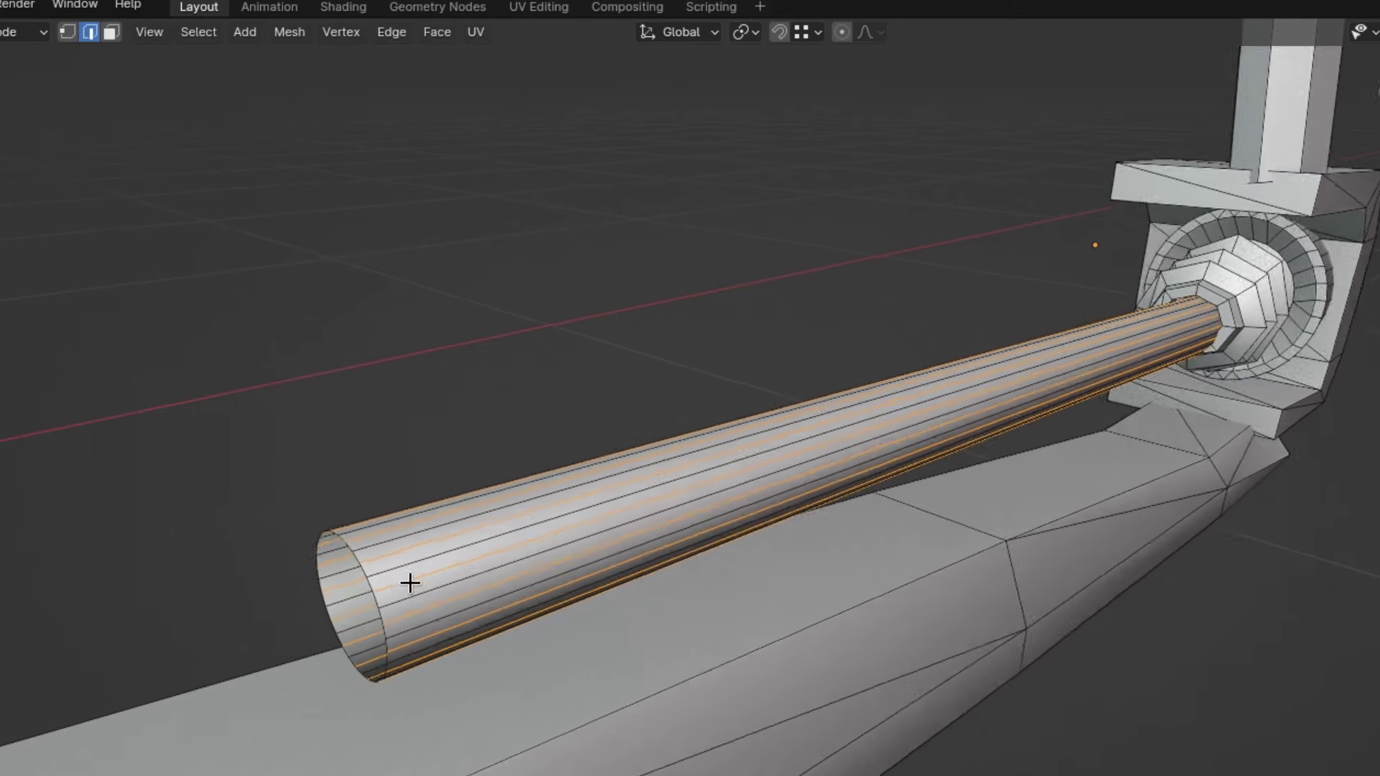
{"action": "scroll", "coordinate": [420, 549], "scroll_direction": "up", "scroll_amount": 3}
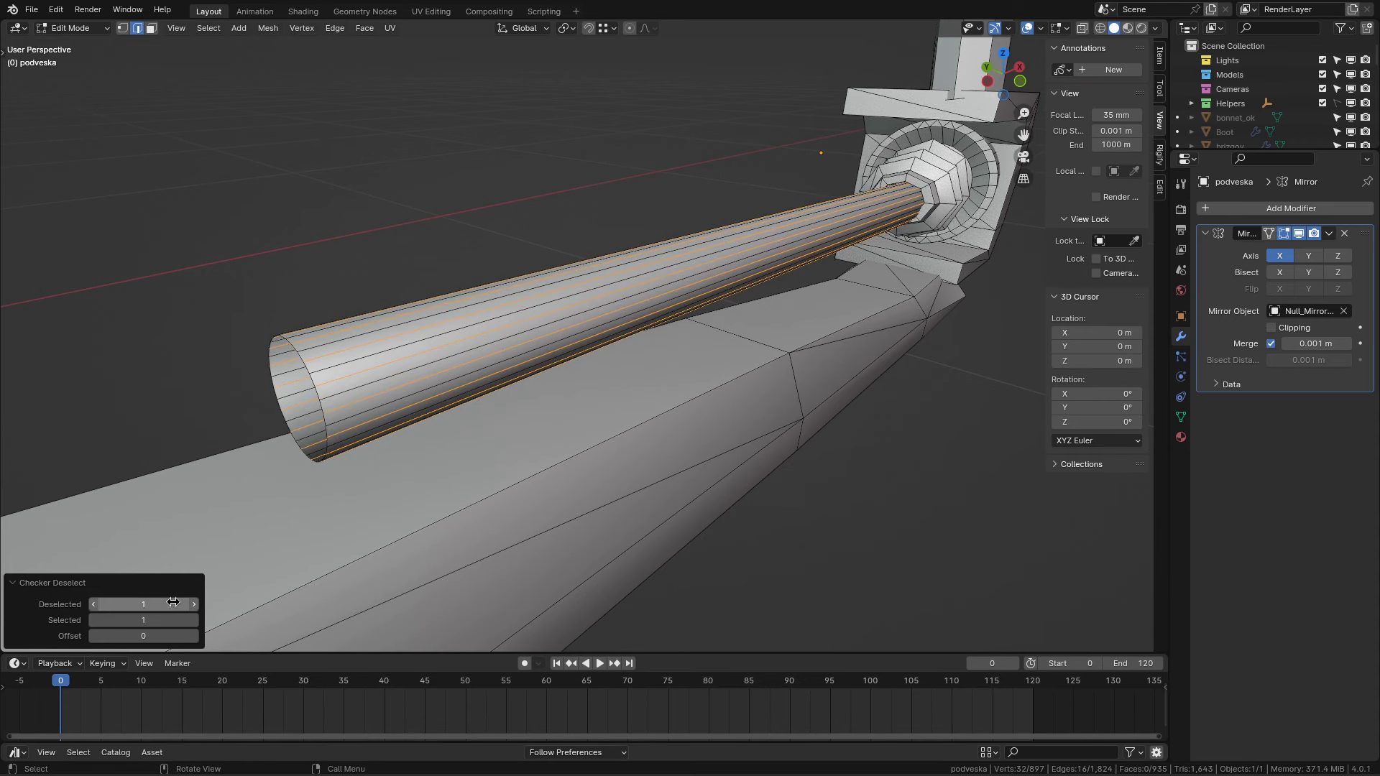
{"action": "key", "text": "l"}
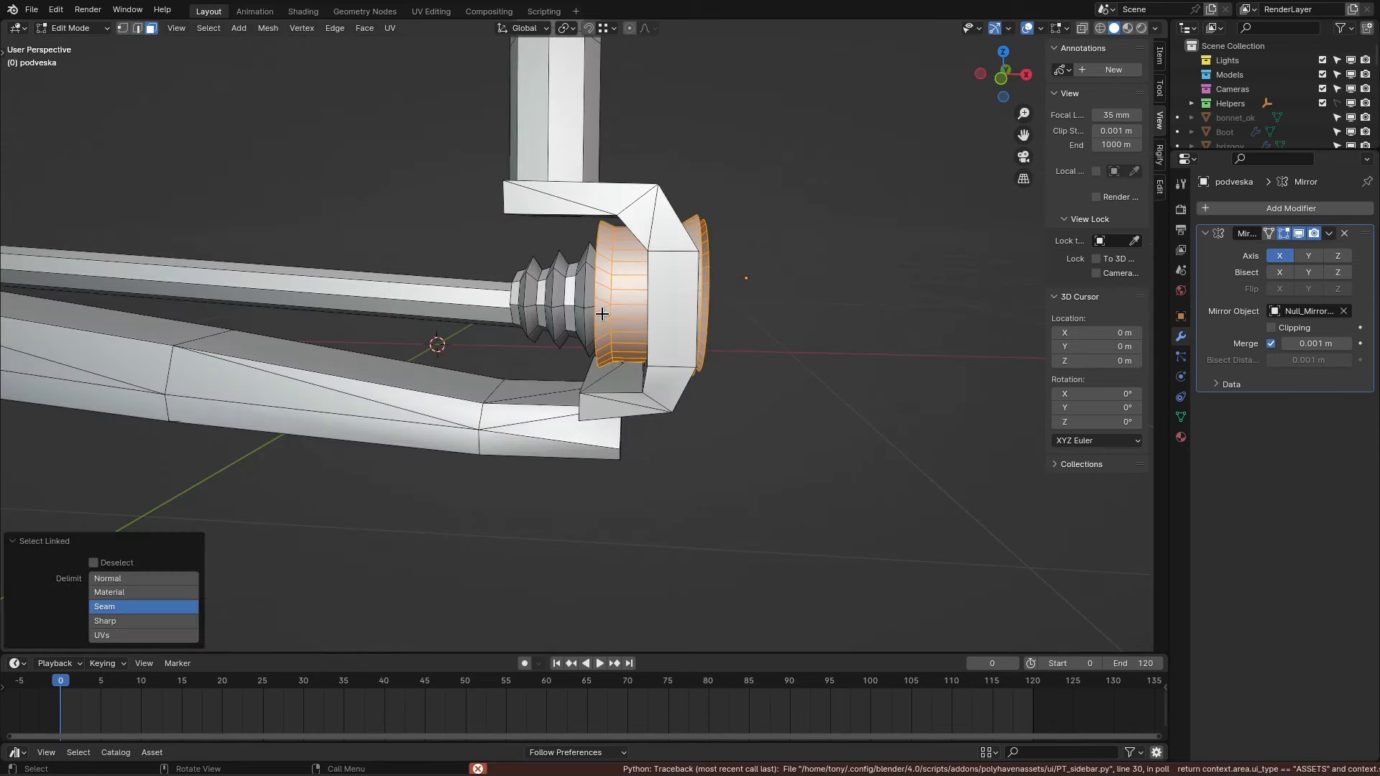
{"action": "key", "text": "shift+h"}
{"action": "mouse_move", "coordinate": [602, 310]}
{"action": "middle_mouse_down"}
{"action": "mouse_move", "coordinate": [616, 317]}
{"action": "mouse_move", "coordinate": [749, 235]}
{"action": "middle_mouse_up"}
Step: Delete the isolated suspension ring and deselect the brake disc geometry
{"action": "key", "text": "x"}
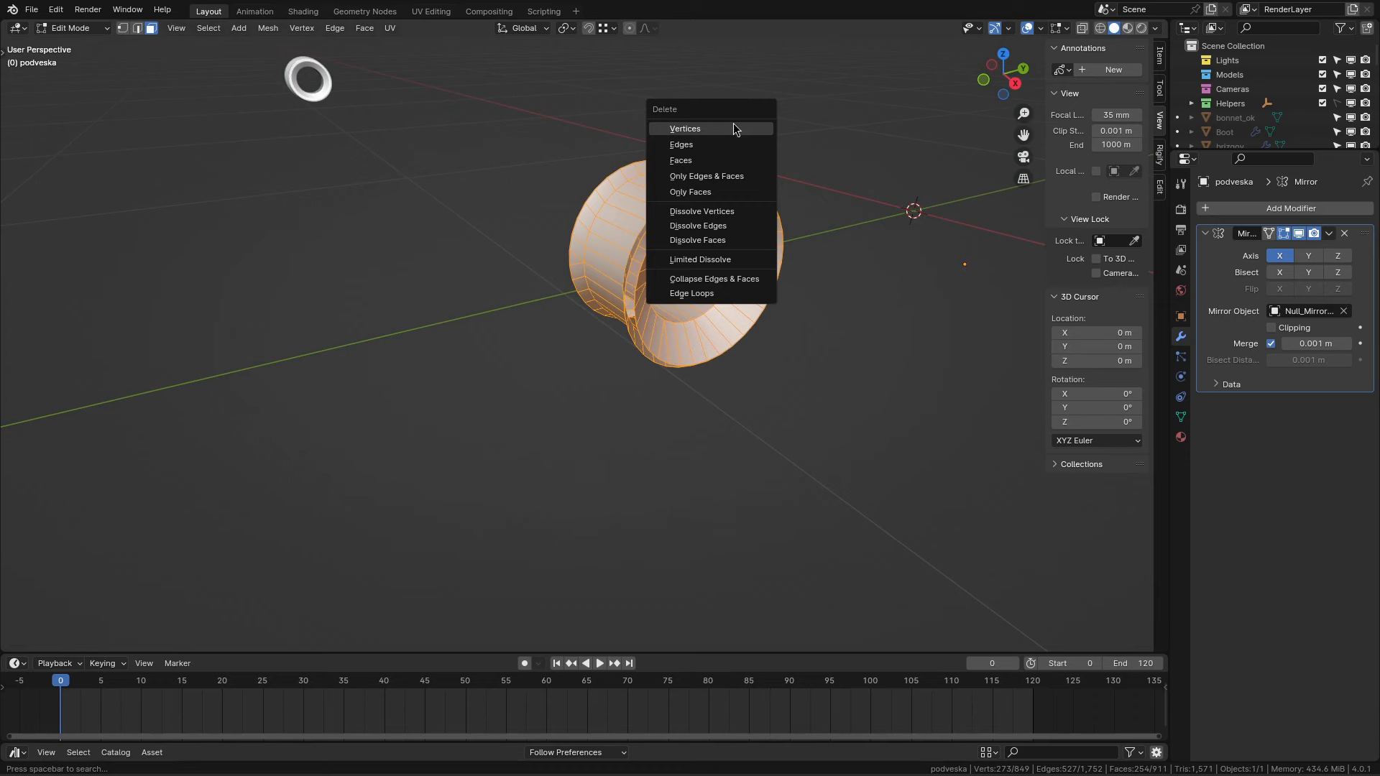
{"action": "left_click", "coordinate": [733, 128]}
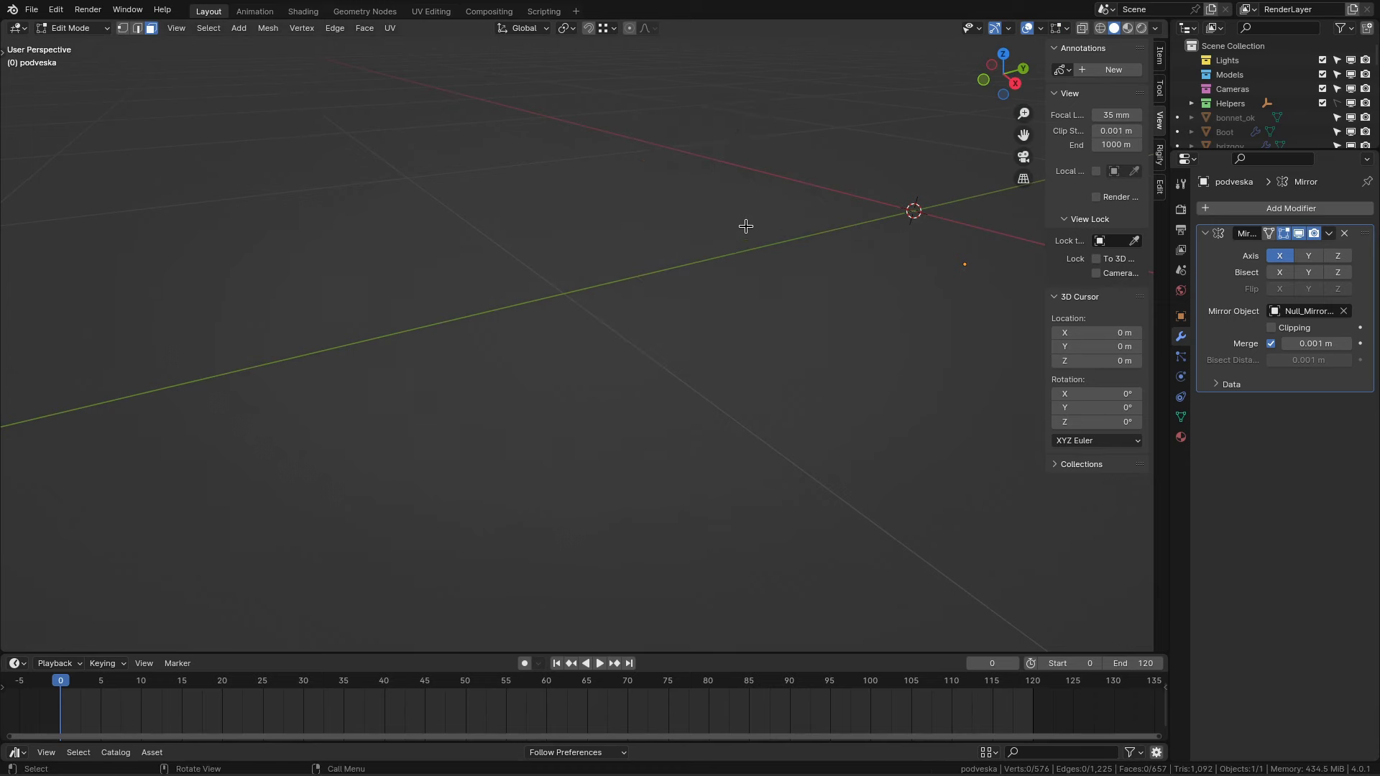
{"action": "key", "text": "Tab"}
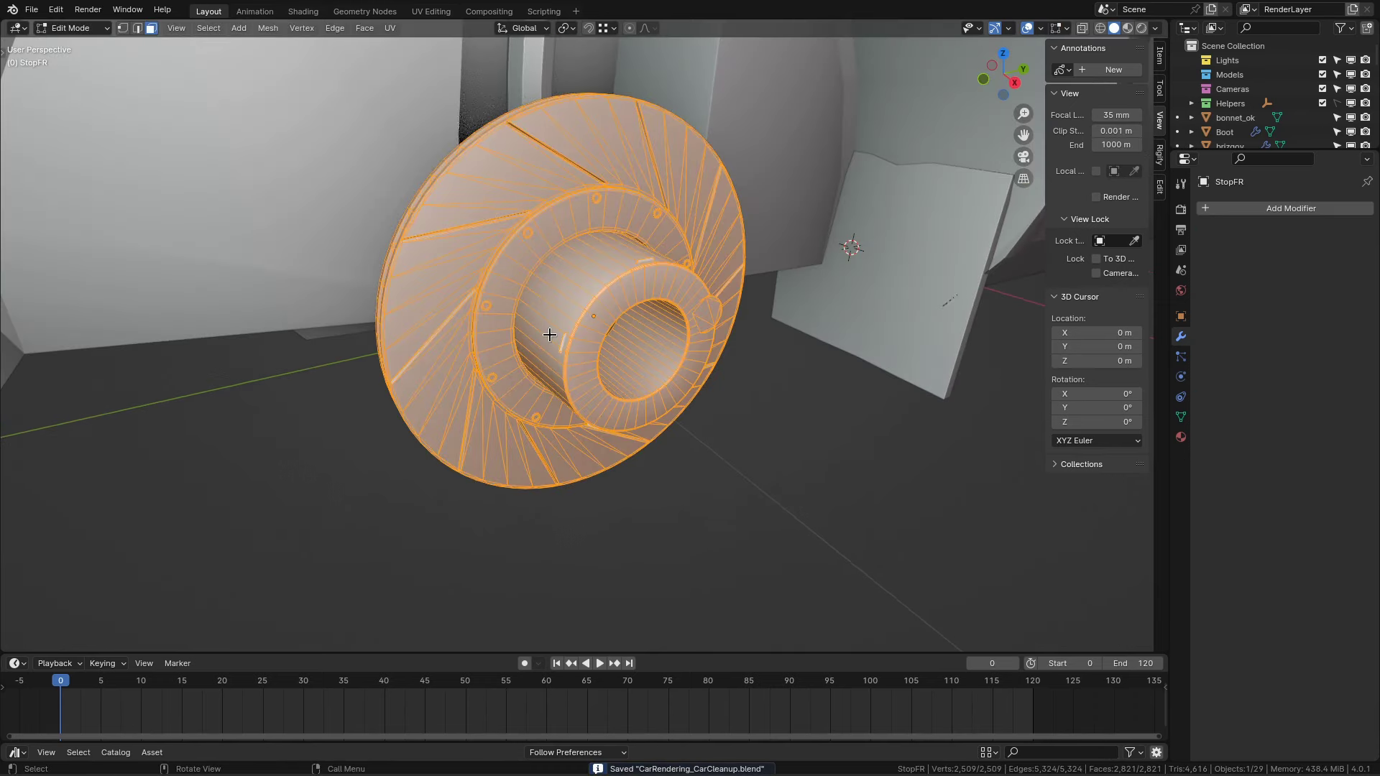
{"action": "key", "text": "alt+a"}
Step: Add a 16-vertex cylinder rotated 90° on Y, resized and inset on its cap
{"action": "key", "text": "shift+a"}
{"action": "type", "text": "90"}
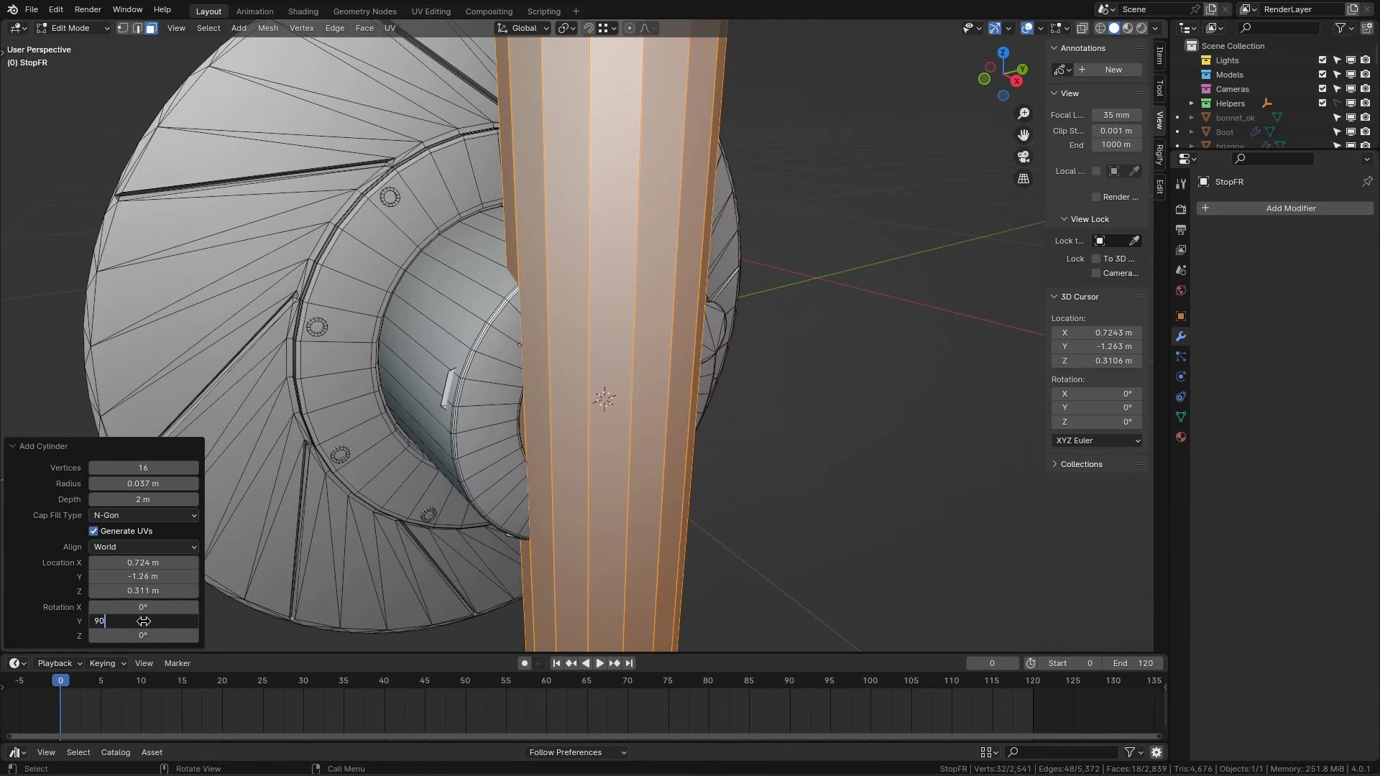
{"action": "double_click", "coordinate": [143, 621]}
{"action": "type", "text": "90"}
{"action": "left_click_drag", "start_coordinate": [143, 499], "coordinate": [145, 499]}
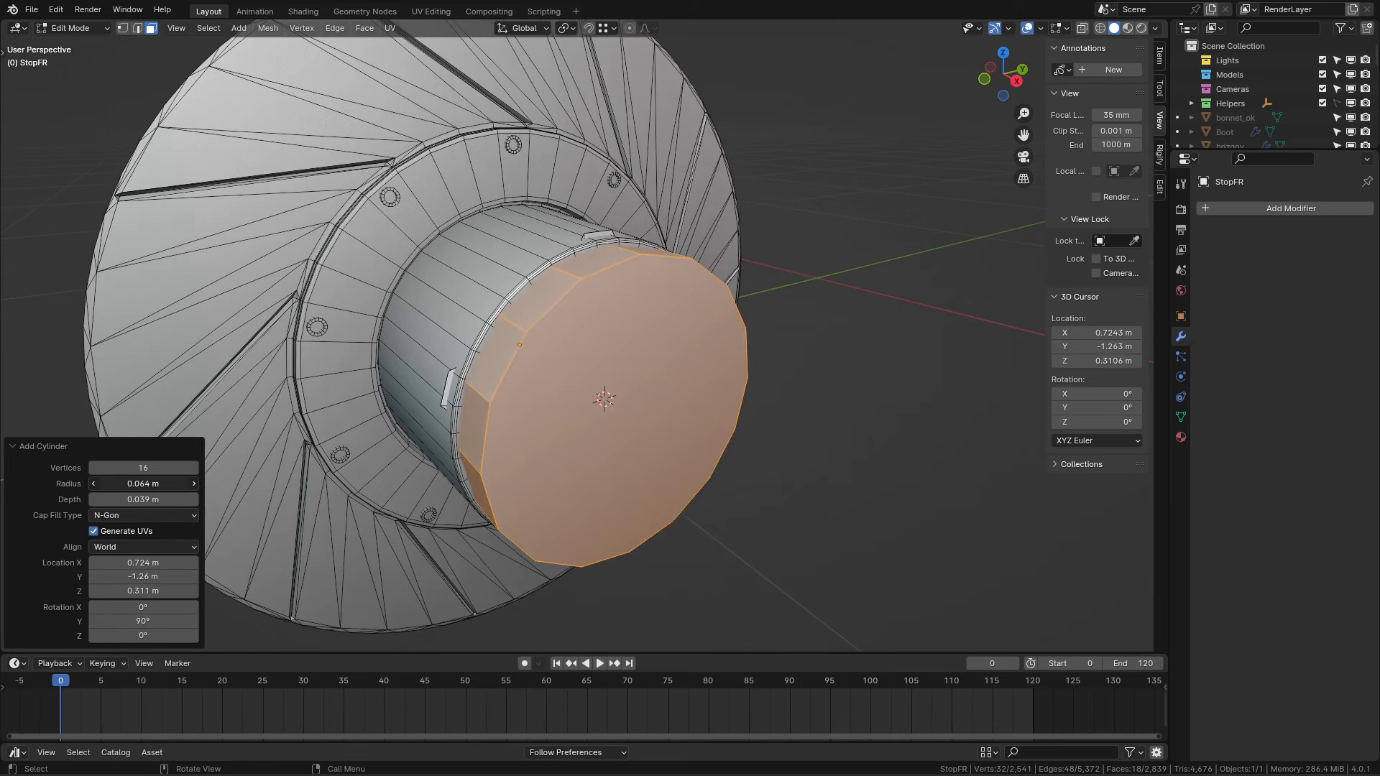
{"action": "key", "text": "i"}
{"action": "left_click", "coordinate": [754, 441]}
Step: Extrude and scale the inset cap into the disc's hub
{"action": "key", "text": "e"}
{"action": "key", "text": "Escape"}
{"action": "key", "text": "s"}
{"action": "mouse_move", "coordinate": [754, 440]}
{"action": "middle_mouse_down"}
{"action": "mouse_move", "coordinate": [776, 316]}
{"action": "mouse_move", "coordinate": [655, 405]}
{"action": "mouse_move", "coordinate": [740, 349]}
{"action": "middle_mouse_up"}
{"action": "left_click", "coordinate": [851, 331]}
{"action": "key", "text": "ctrl+l"}
{"action": "key", "text": "ctrl+z"}
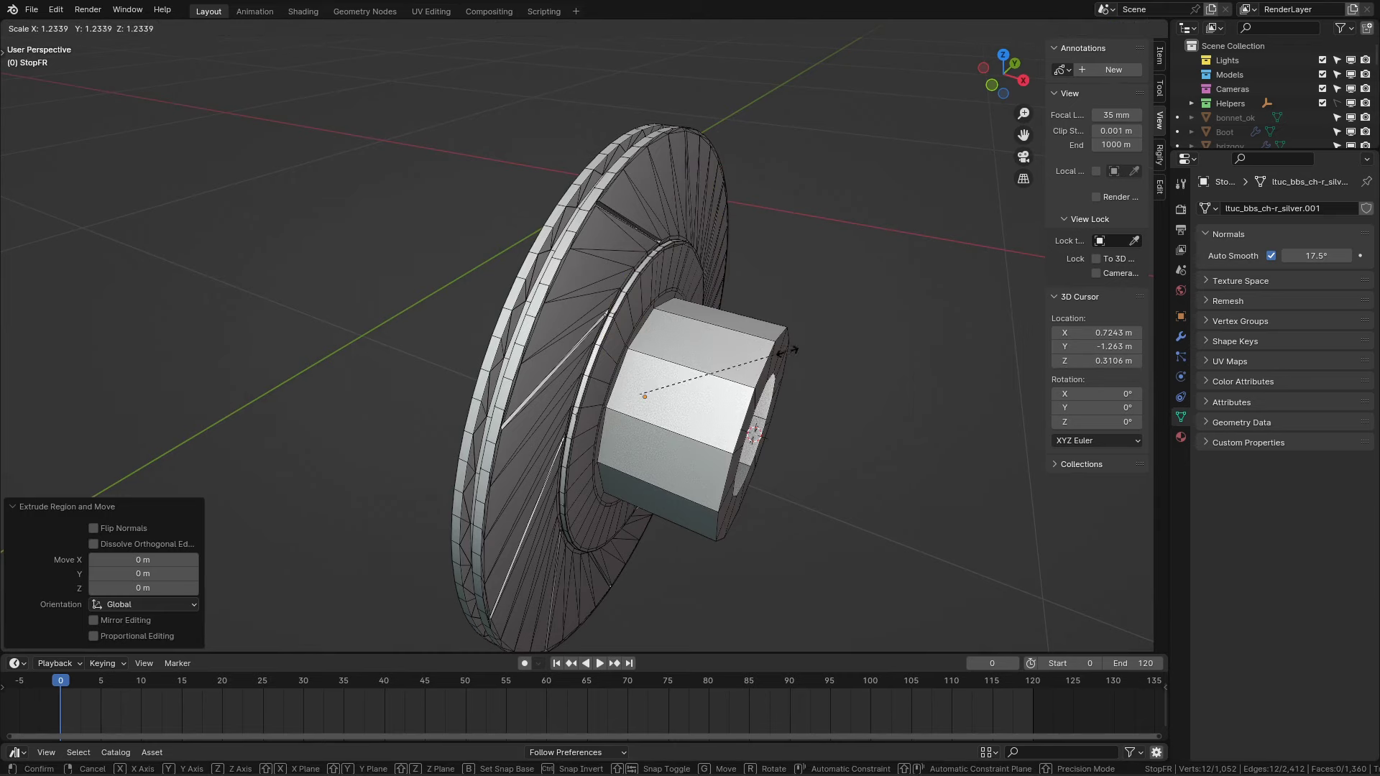
{"action": "left_click", "coordinate": [837, 367]}
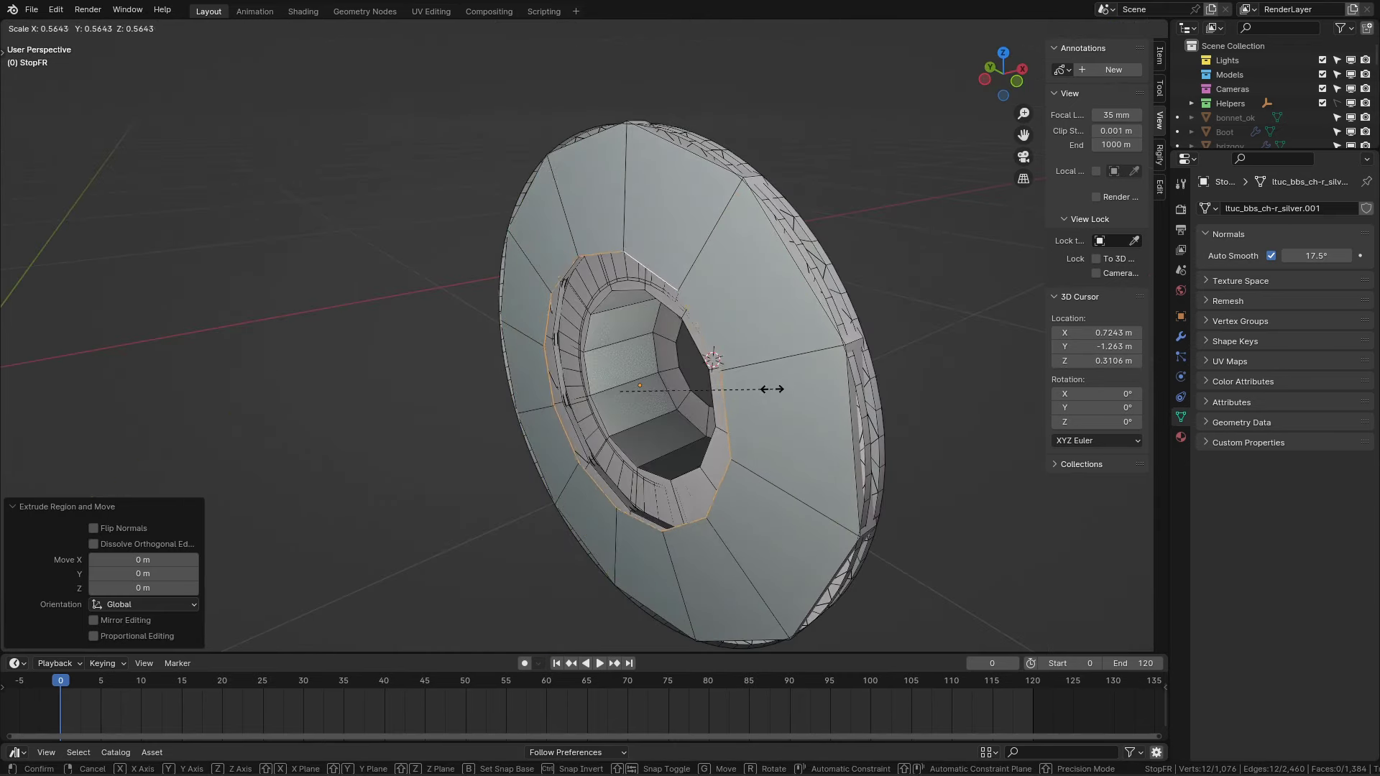
Step: Delete the old detailed disc geometry and return to Object Mode
{"action": "key", "text": "a"}
{"action": "key", "text": "x"}
{"action": "left_click", "coordinate": [718, 372]}
{"action": "key", "text": "Tab"}
Step: Turn on the Face Orientation overlay to see which way the car's faces point
{"action": "key", "text": "KP_Divide"}
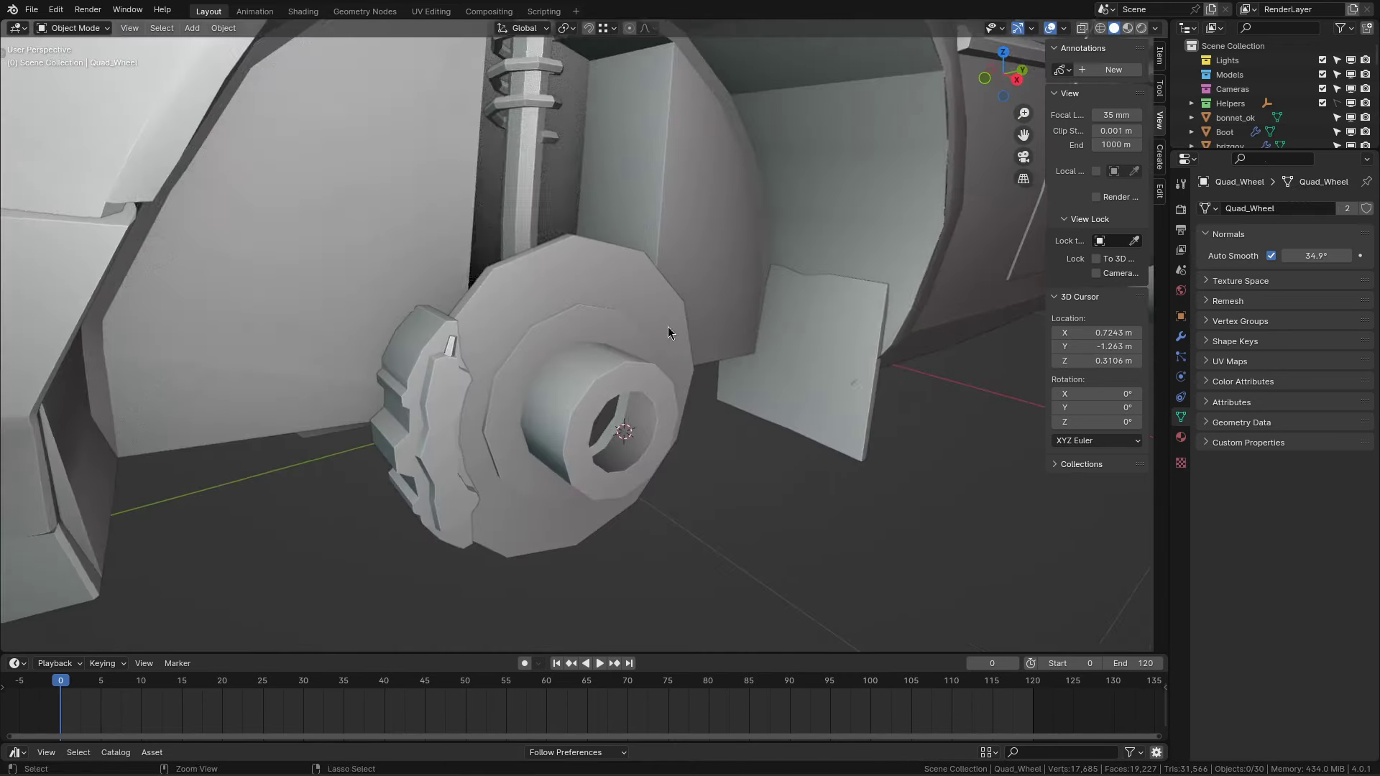
{"action": "scroll", "coordinate": [575, 374], "scroll_direction": "up", "scroll_amount": 4}
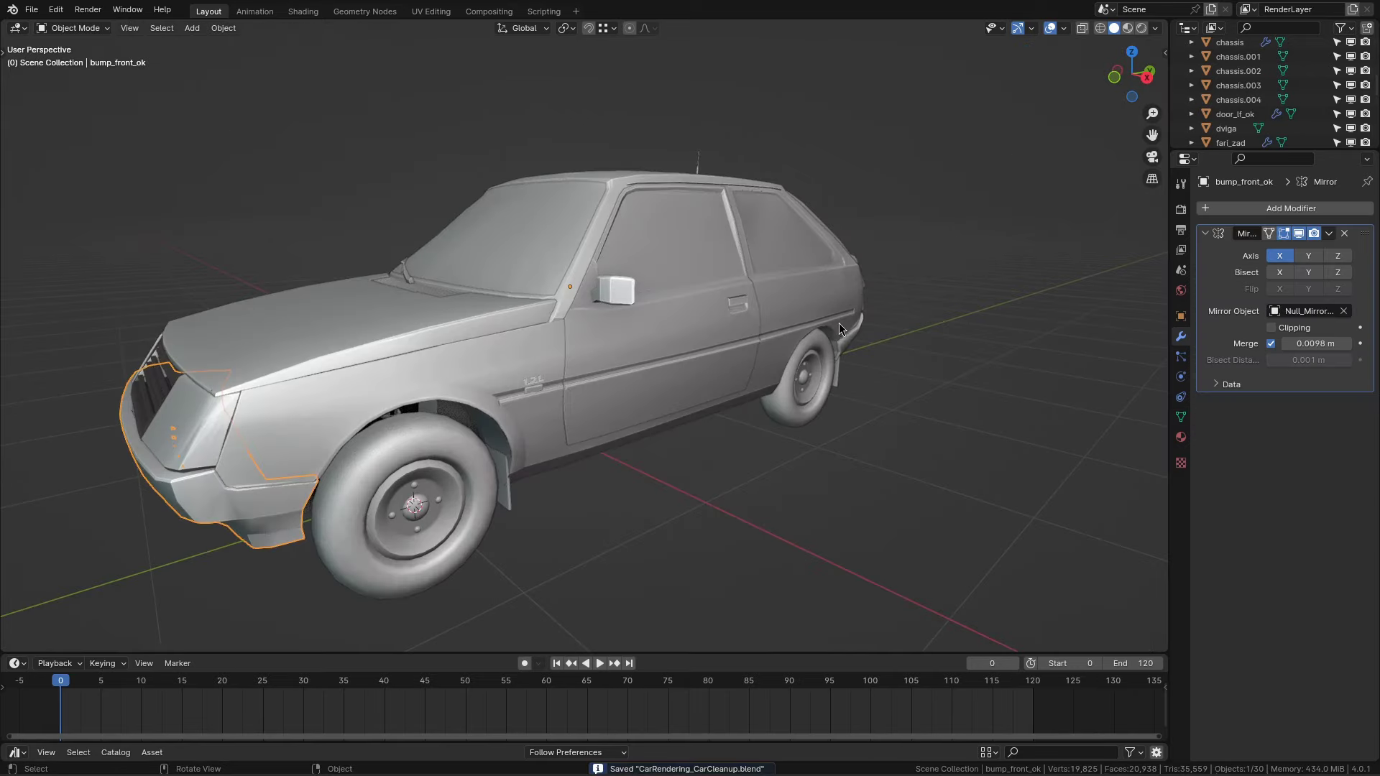
{"action": "right_click", "coordinate": [839, 329]}
{"action": "left_click", "coordinate": [848, 280]}
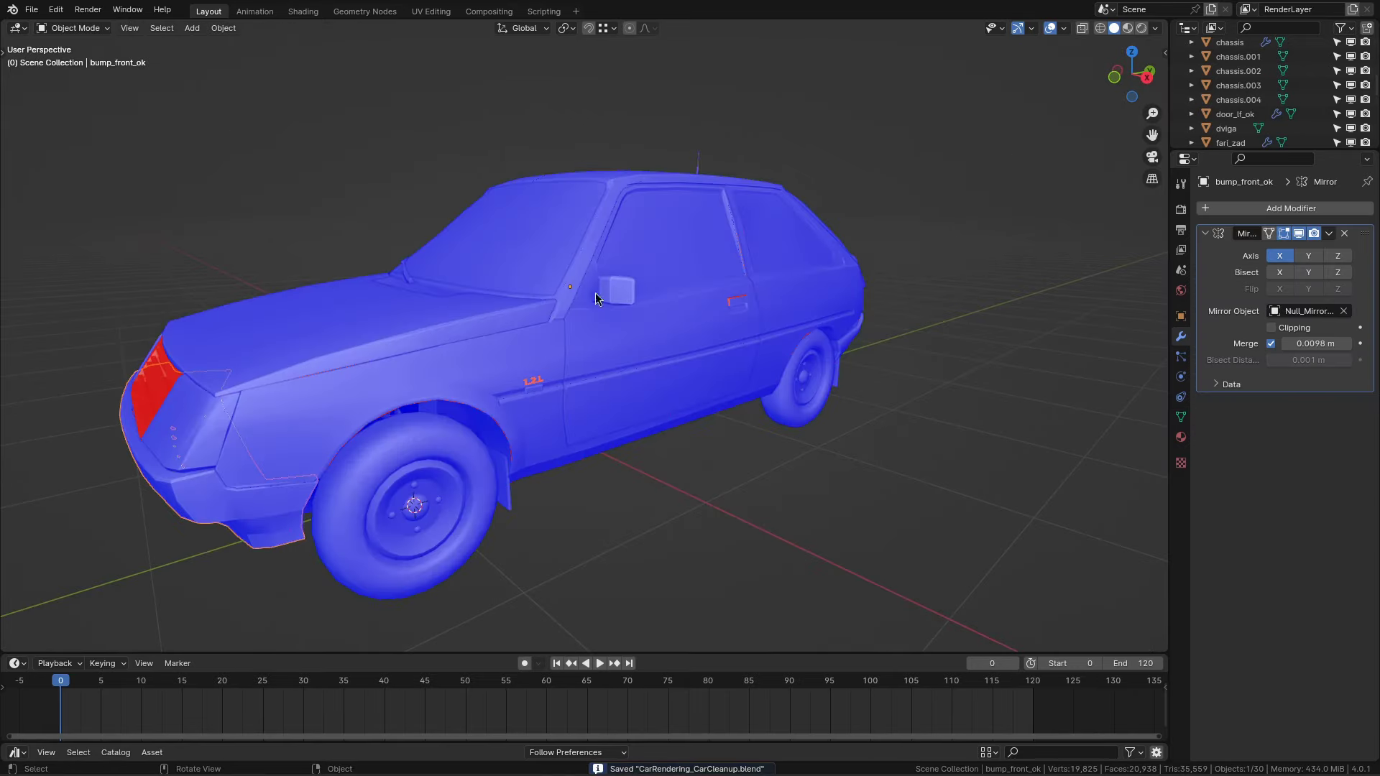
Step: Flip the front grille plane's reversed red normals so they face outward
{"action": "middle_click_drag", "start_coordinate": [595, 298], "coordinate": [209, 391]}
{"action": "left_click", "coordinate": [209, 391]}
{"action": "mouse_move", "coordinate": [302, 391]}
{"action": "middle_mouse_down"}
{"action": "mouse_move", "coordinate": [443, 363]}
{"action": "mouse_move", "coordinate": [567, 368]}
{"action": "mouse_move", "coordinate": [628, 425]}
{"action": "mouse_move", "coordinate": [577, 388]}
{"action": "middle_mouse_up"}
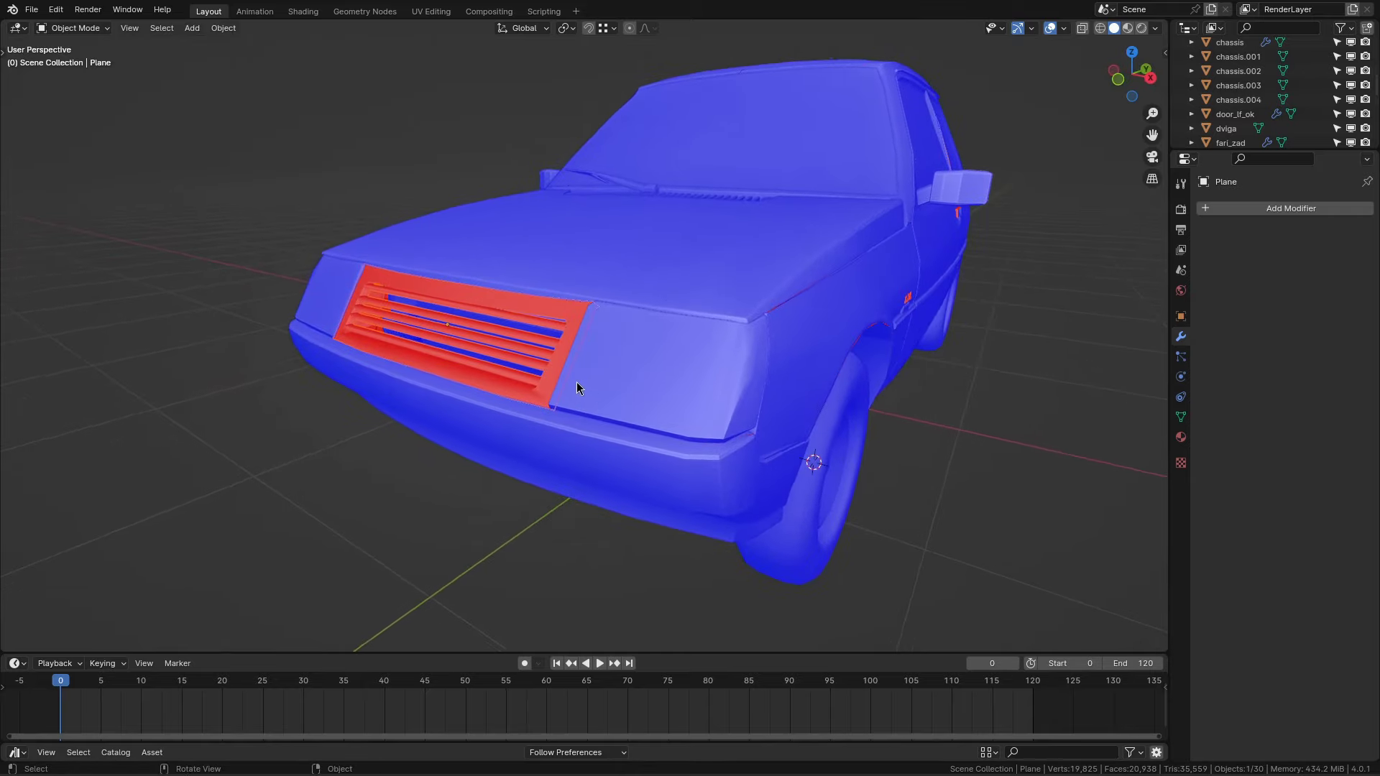
{"action": "mouse_move", "coordinate": [493, 366]}
{"action": "middle_mouse_down"}
{"action": "mouse_move", "coordinate": [499, 352]}
{"action": "mouse_move", "coordinate": [535, 387]}
{"action": "mouse_move", "coordinate": [726, 420]}
{"action": "mouse_move", "coordinate": [711, 449]}
{"action": "mouse_move", "coordinate": [496, 237]}
{"action": "middle_mouse_up"}
{"action": "right_click", "coordinate": [499, 352]}
{"action": "key", "text": "Escape"}
{"action": "key", "text": "Tab"}
Step: Save the file, then isolate the windshield wiper and inspect it from several angles
{"action": "left_click", "coordinate": [496, 237]}
{"action": "key", "text": "ctrl+s"}
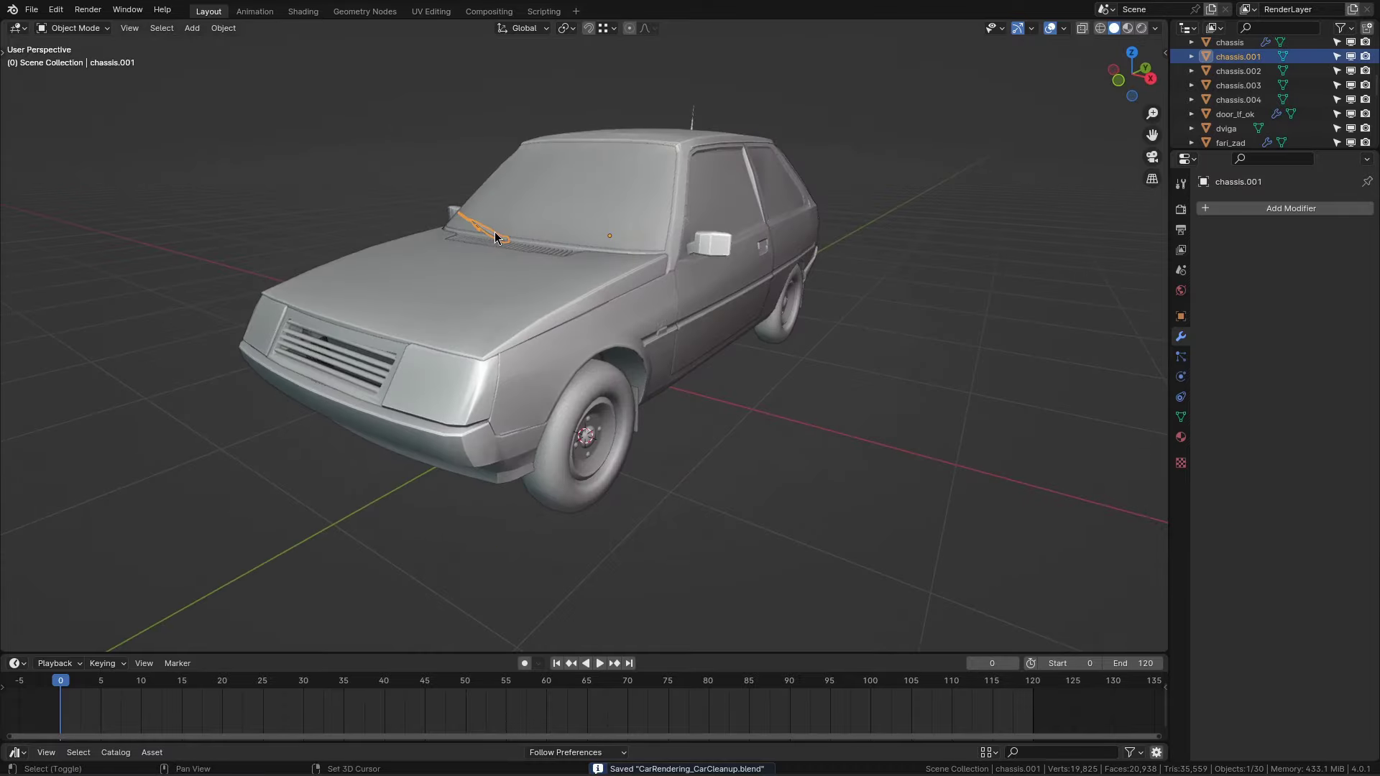
{"action": "key", "text": "shift+h"}
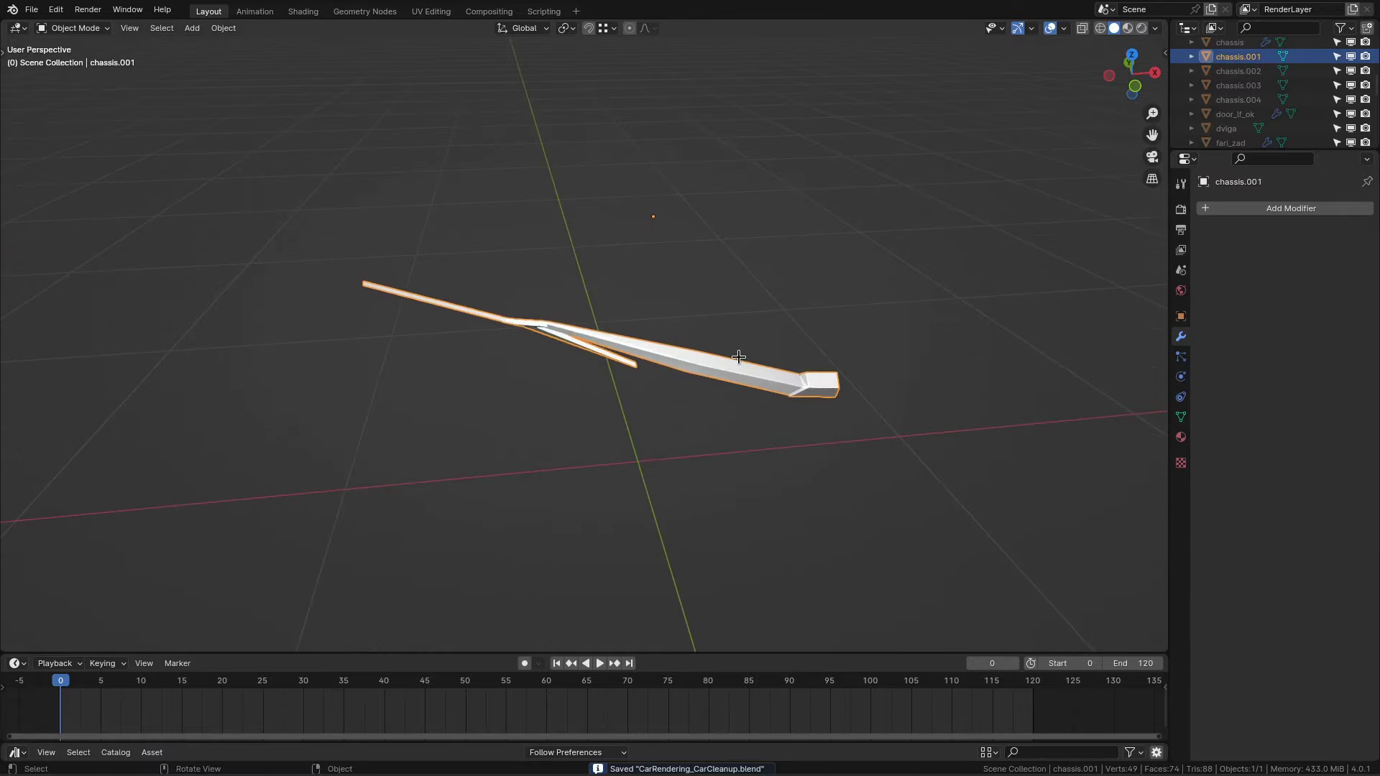
{"action": "mouse_move", "coordinate": [542, 312]}
{"action": "middle_mouse_down"}
{"action": "mouse_move", "coordinate": [577, 218]}
{"action": "mouse_move", "coordinate": [669, 271]}
{"action": "middle_mouse_up"}
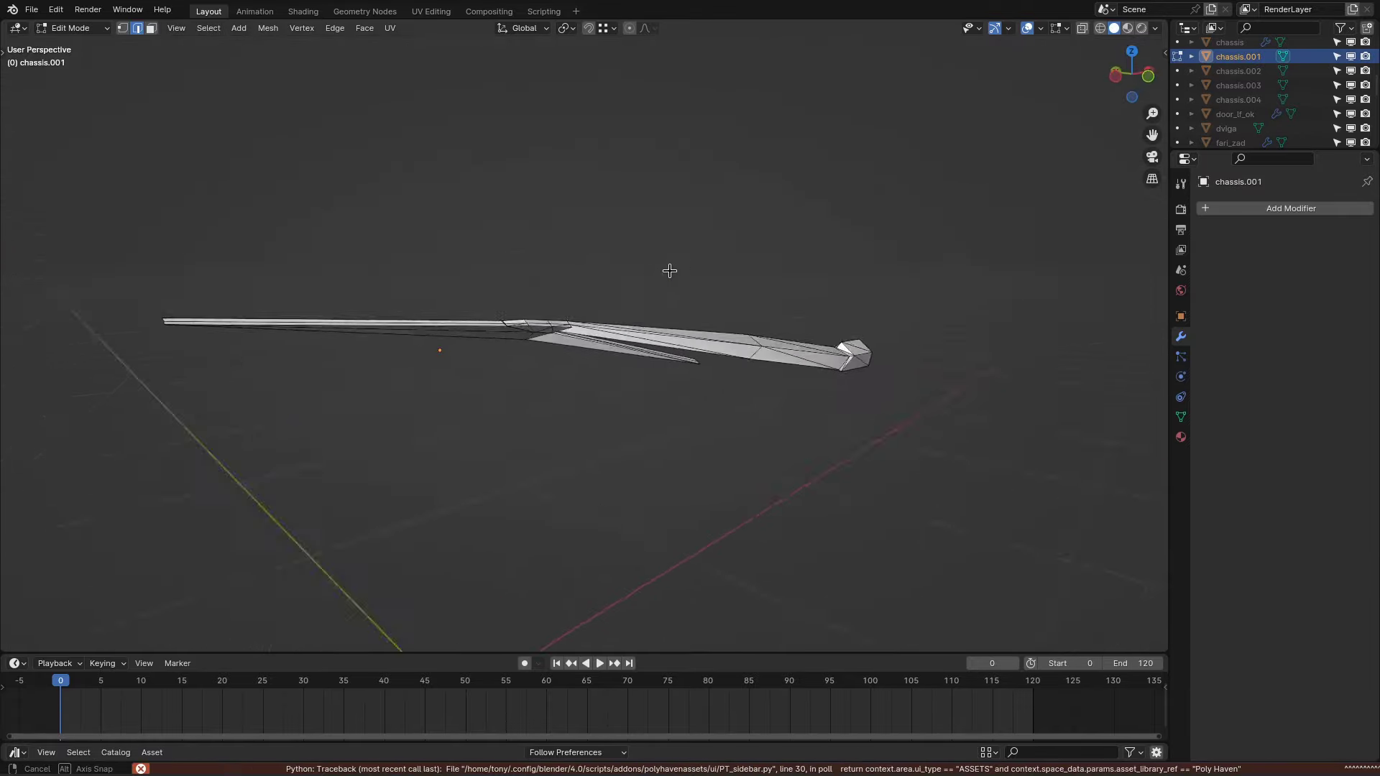
{"action": "middle_click_drag", "start_coordinate": [816, 317], "coordinate": [558, 308]}
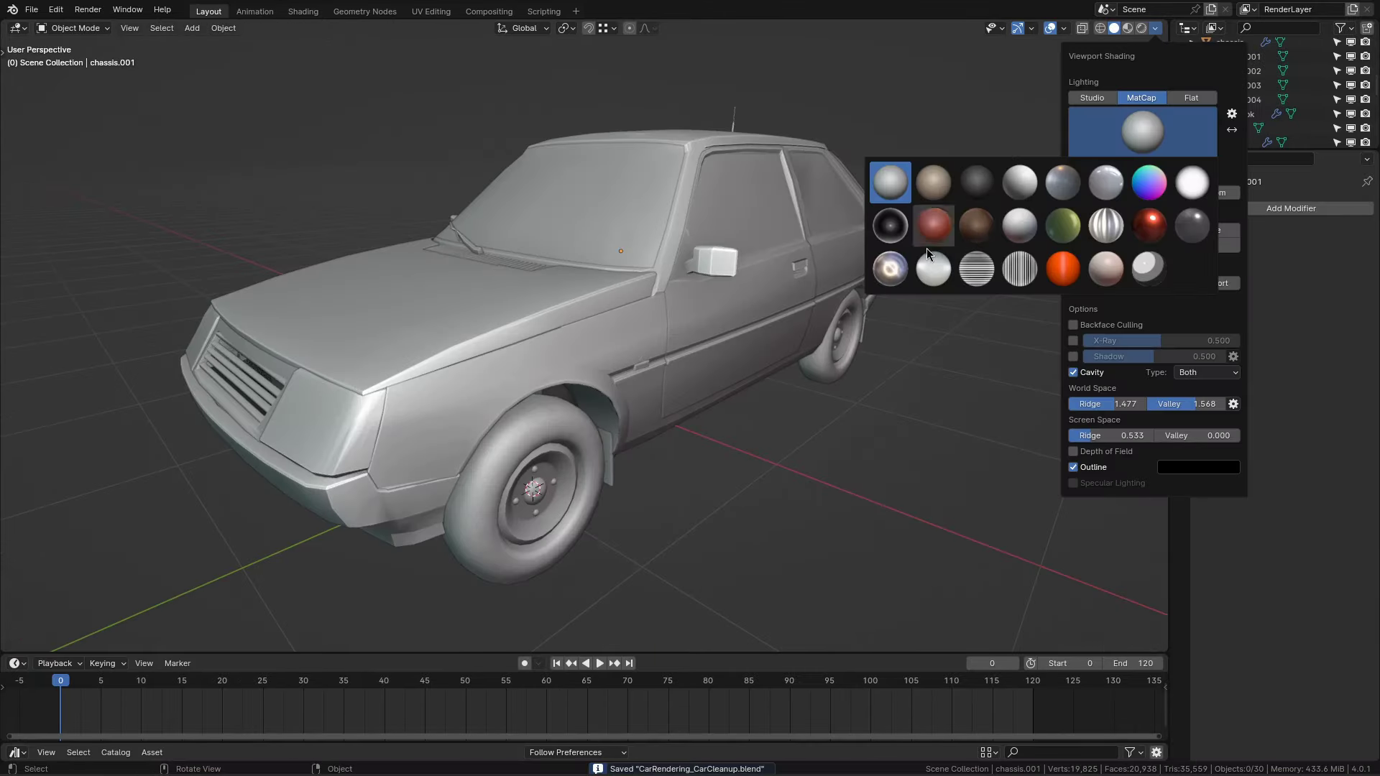
Step: Switch to a red MatCap preview and inspect the door, body, bonnet and headlight glass
{"action": "left_click", "coordinate": [1152, 227]}
{"action": "left_click", "coordinate": [709, 374]}
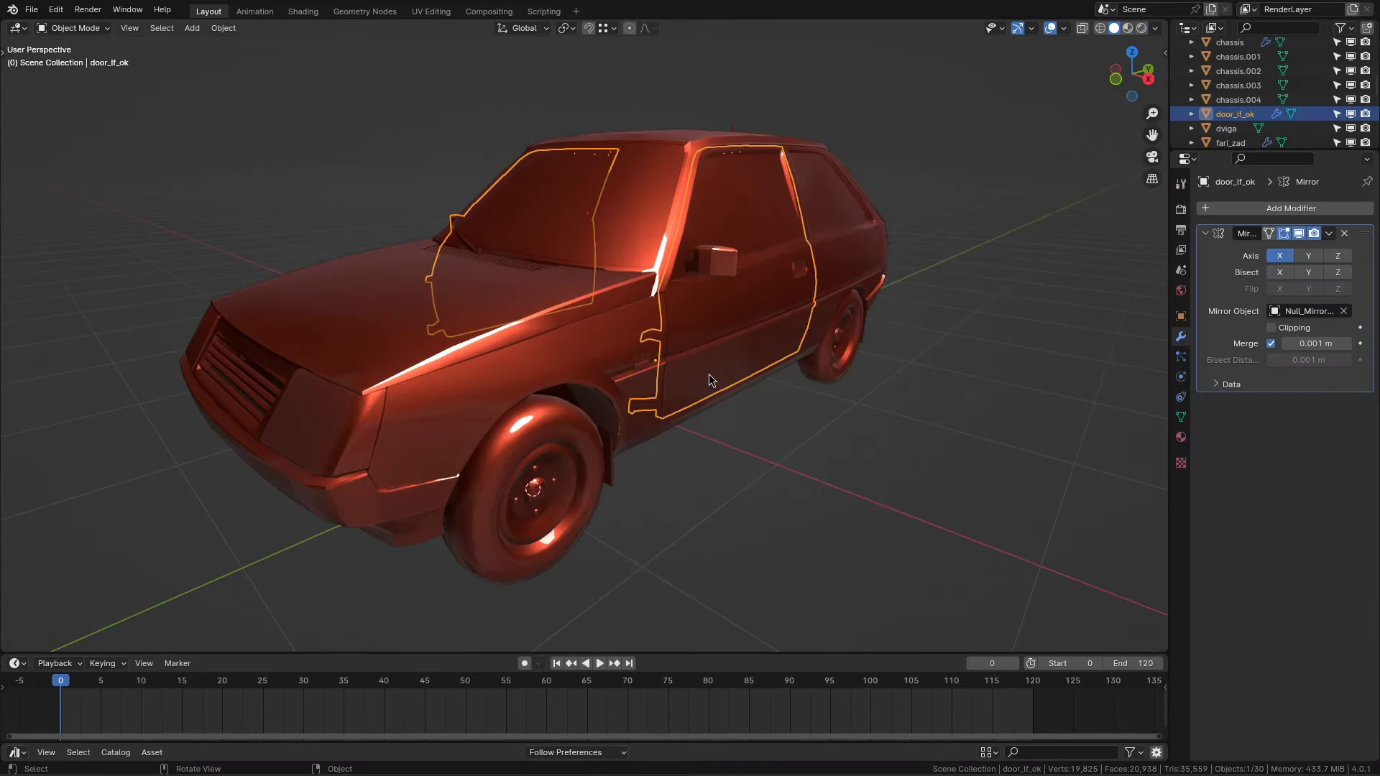
{"action": "left_click", "coordinate": [517, 378]}
{"action": "mouse_move", "coordinate": [518, 378]}
{"action": "middle_mouse_down"}
{"action": "mouse_move", "coordinate": [635, 385]}
{"action": "mouse_move", "coordinate": [624, 367]}
{"action": "mouse_move", "coordinate": [708, 412]}
{"action": "mouse_move", "coordinate": [731, 448]}
{"action": "mouse_move", "coordinate": [679, 416]}
{"action": "mouse_move", "coordinate": [671, 391]}
{"action": "middle_mouse_up"}
{"action": "left_click", "coordinate": [679, 416]}
{"action": "left_click", "coordinate": [574, 488]}
{"action": "mouse_move", "coordinate": [597, 495]}
{"action": "middle_mouse_down"}
{"action": "mouse_move", "coordinate": [661, 396]}
{"action": "mouse_move", "coordinate": [651, 363]}
{"action": "middle_mouse_up"}
{"action": "mouse_move", "coordinate": [782, 395]}
{"action": "middle_mouse_down"}
{"action": "mouse_move", "coordinate": [743, 356]}
{"action": "mouse_move", "coordinate": [778, 338]}
{"action": "middle_mouse_up"}
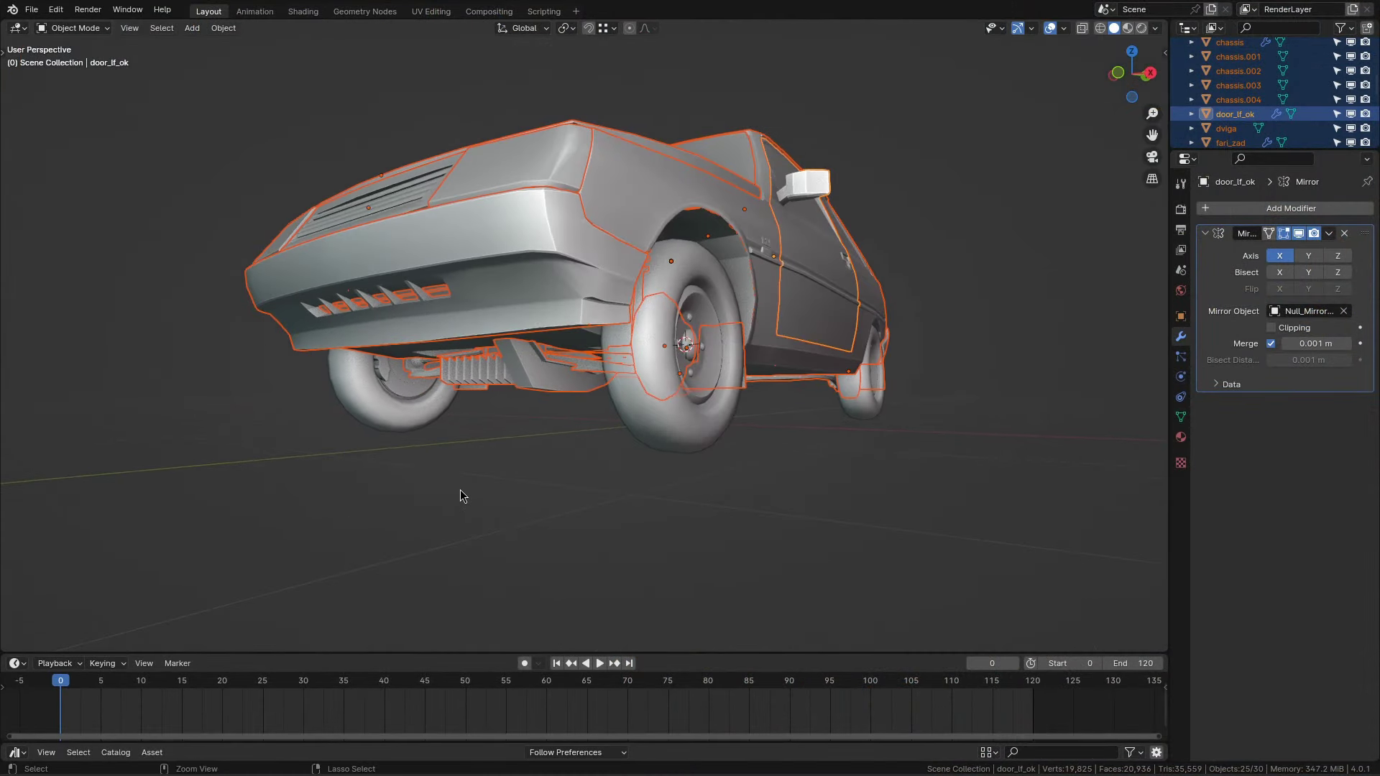
Step: Lower the car about 8.8 cm and add an enlarged ground plane beneath it
{"action": "key", "text": "g"}
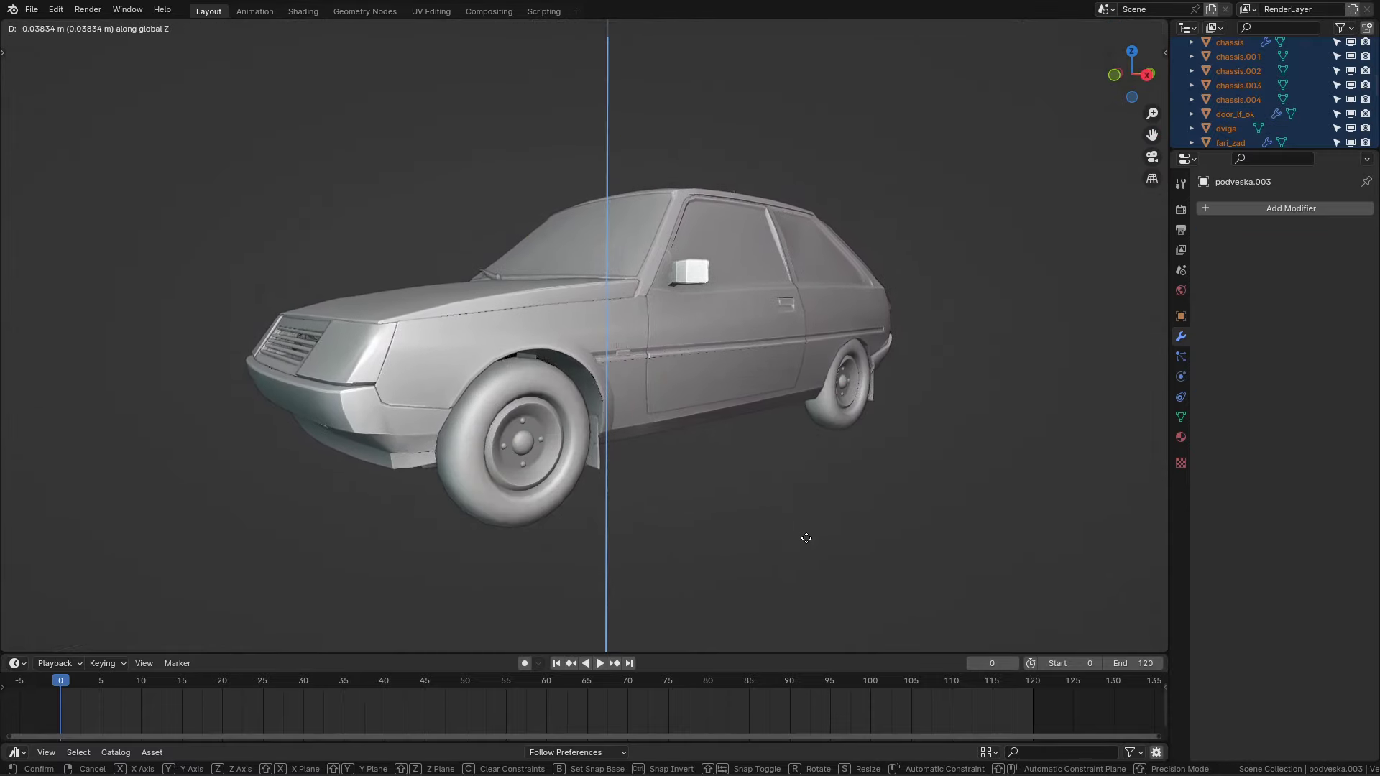
{"action": "left_click", "coordinate": [809, 615]}
{"action": "key", "text": "g"}
{"action": "key", "text": "z"}
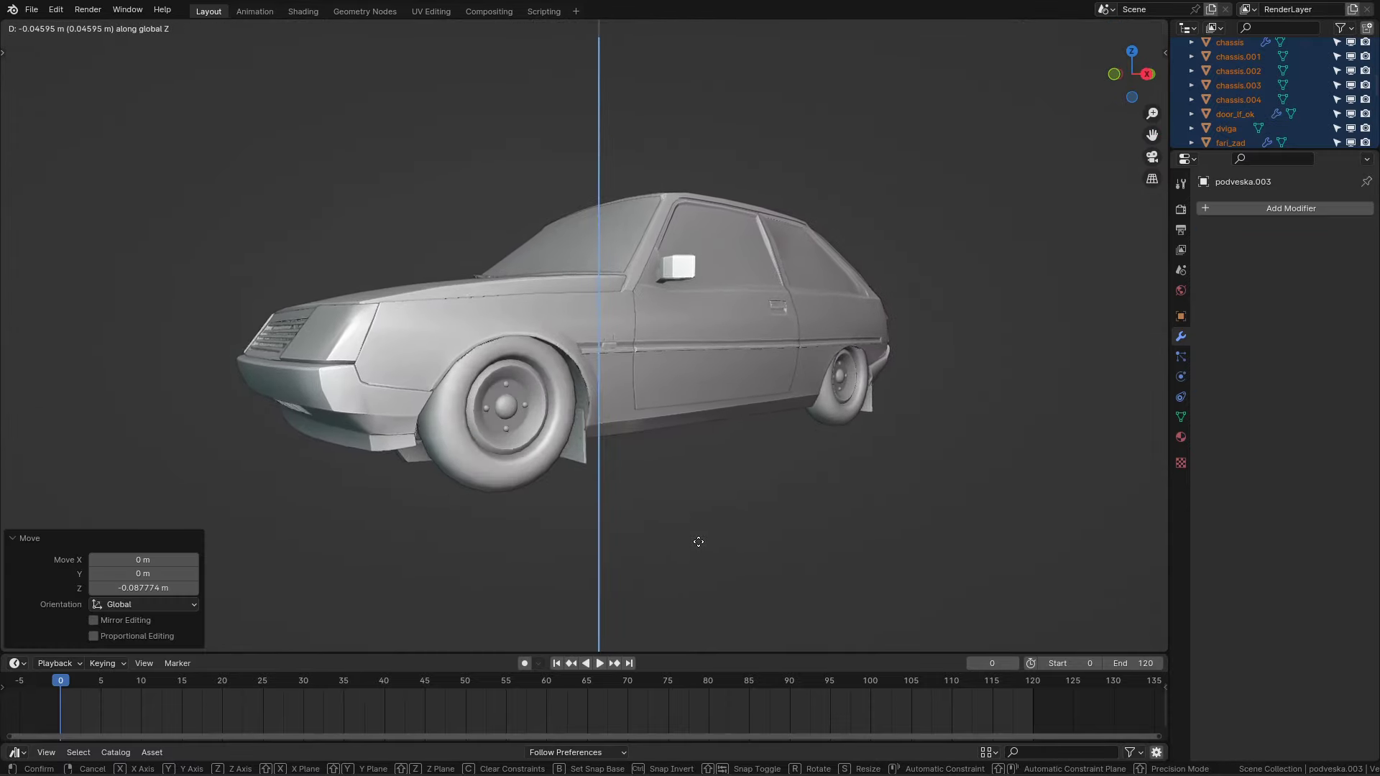
{"action": "key", "text": "s"}
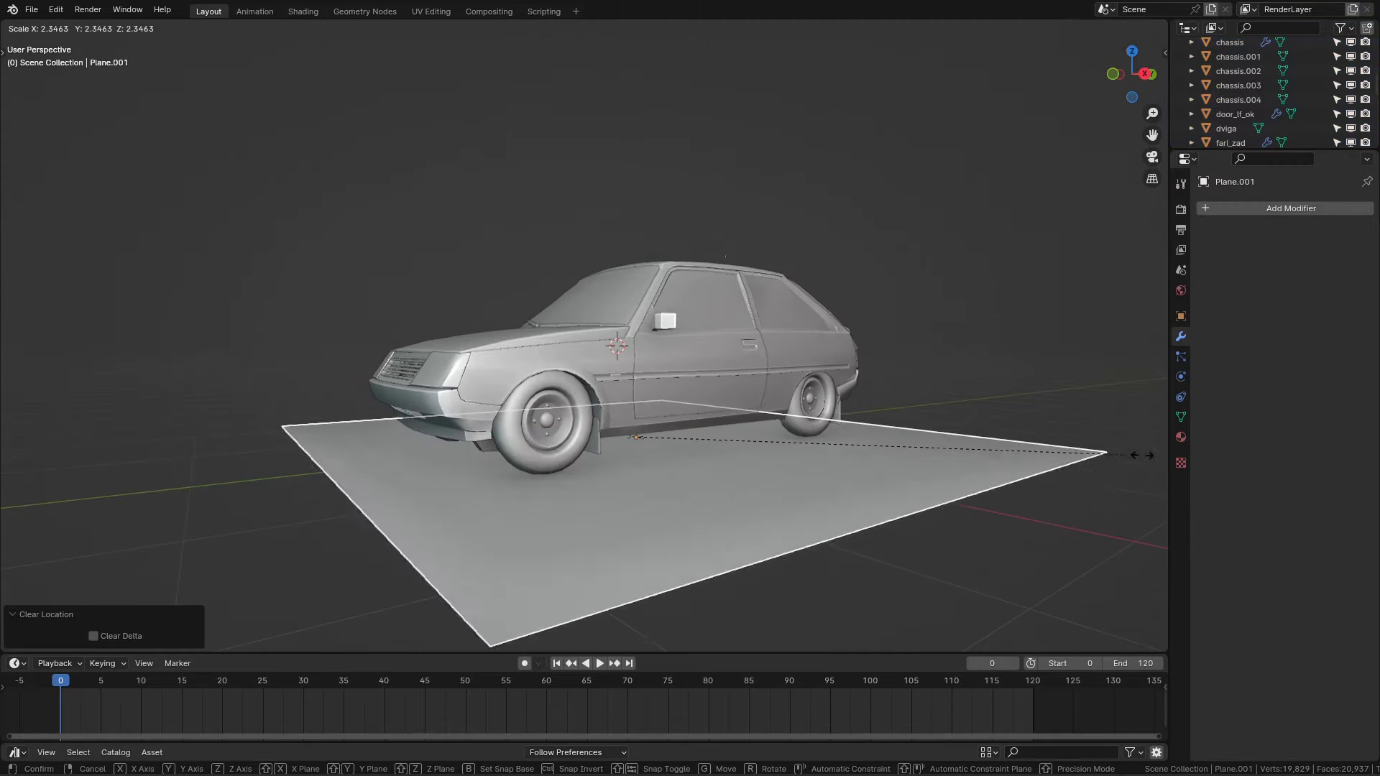
{"action": "left_click", "coordinate": [203, 446]}
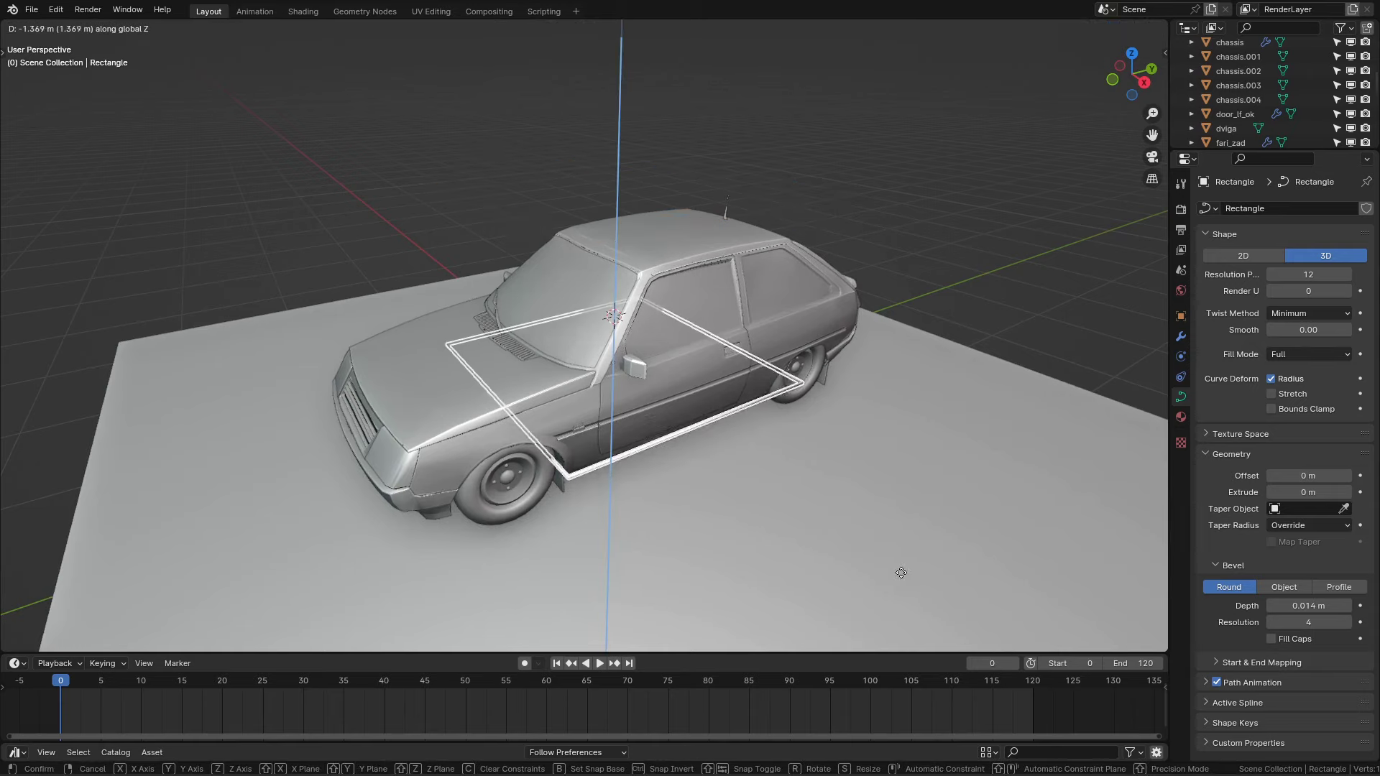
Step: Parent all the car parts to the Rectangle curve and save
{"action": "mouse_move", "coordinate": [826, 377]}
{"action": "middle_mouse_down"}
{"action": "mouse_move", "coordinate": [916, 315]}
{"action": "mouse_move", "coordinate": [900, 274]}
{"action": "middle_mouse_up"}
{"action": "key", "text": "ctrl+p"}
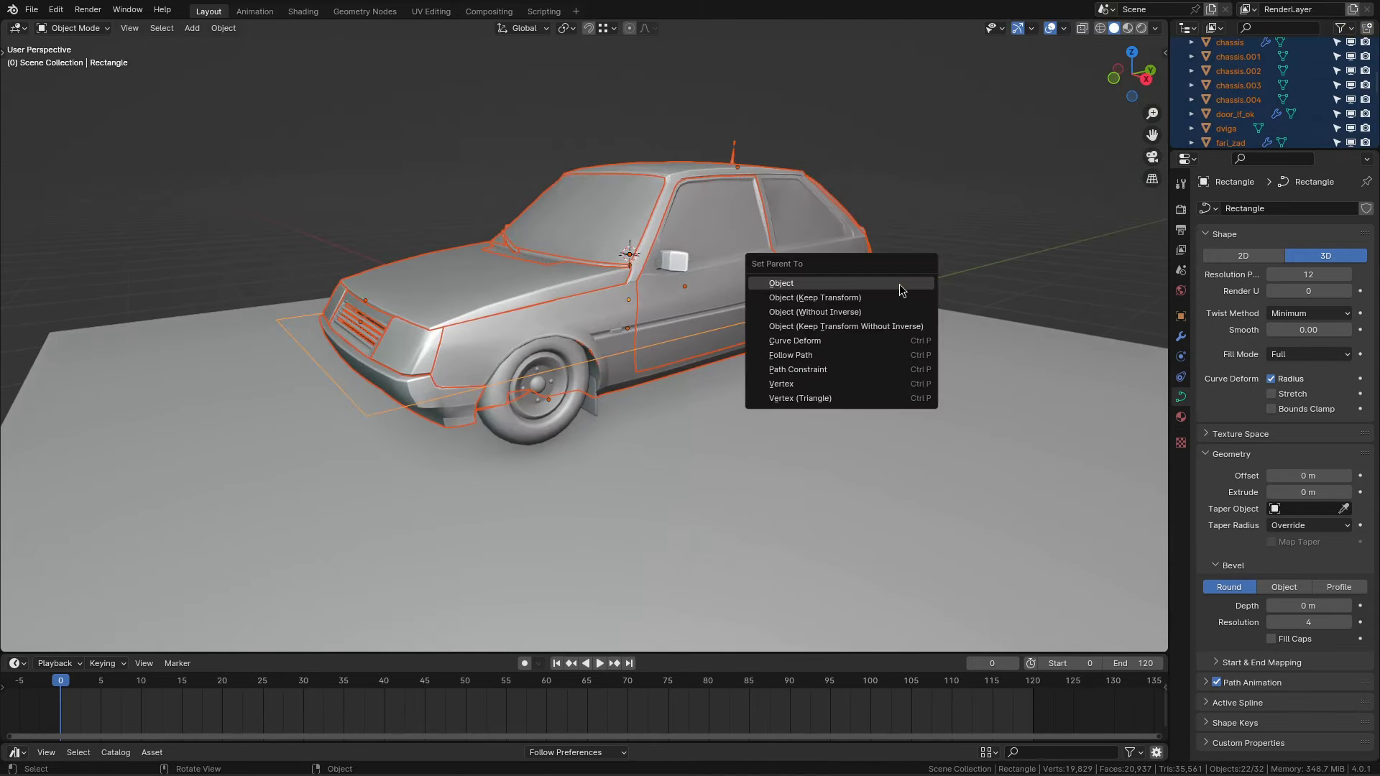
{"action": "left_click", "coordinate": [892, 296]}
{"action": "left_click", "coordinate": [925, 273]}
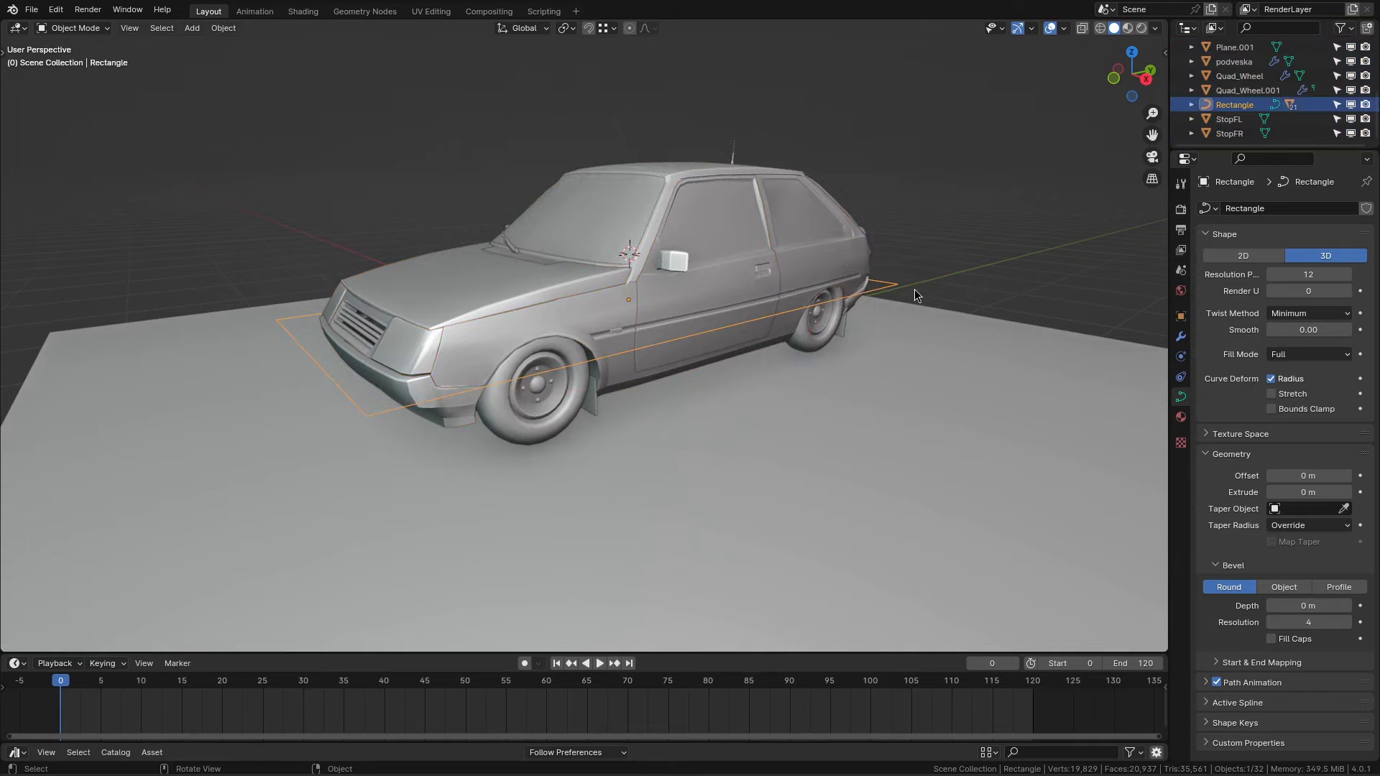
{"action": "mouse_move", "coordinate": [914, 289]}
{"action": "middle_mouse_down"}
{"action": "mouse_move", "coordinate": [981, 161]}
{"action": "mouse_move", "coordinate": [950, 270]}
{"action": "middle_mouse_up"}
{"action": "key", "text": "ctrl+s"}
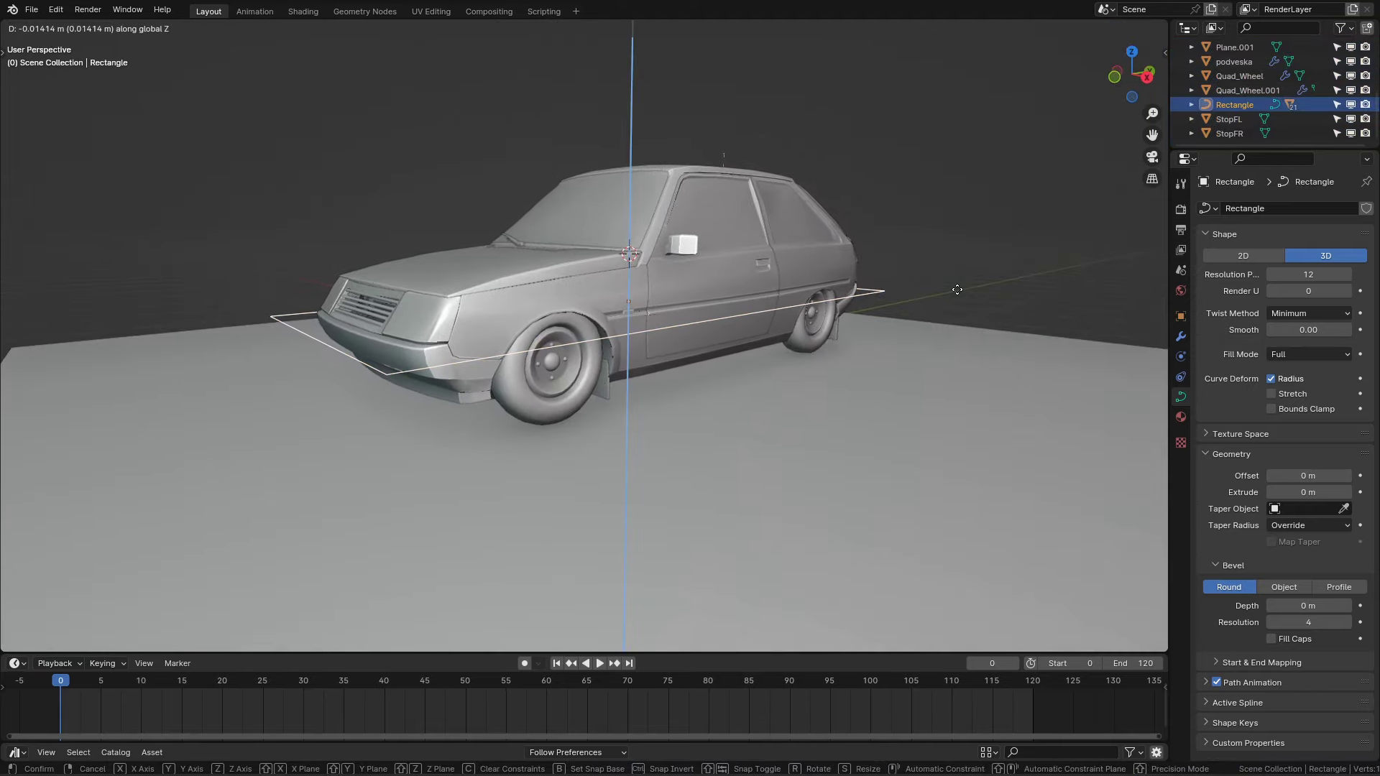
Step: Nudge the rig down about 5 mm along Z and save again
{"action": "left_click", "coordinate": [960, 280]}
{"action": "scroll", "coordinate": [756, 270], "scroll_direction": "up", "scroll_amount": 6}
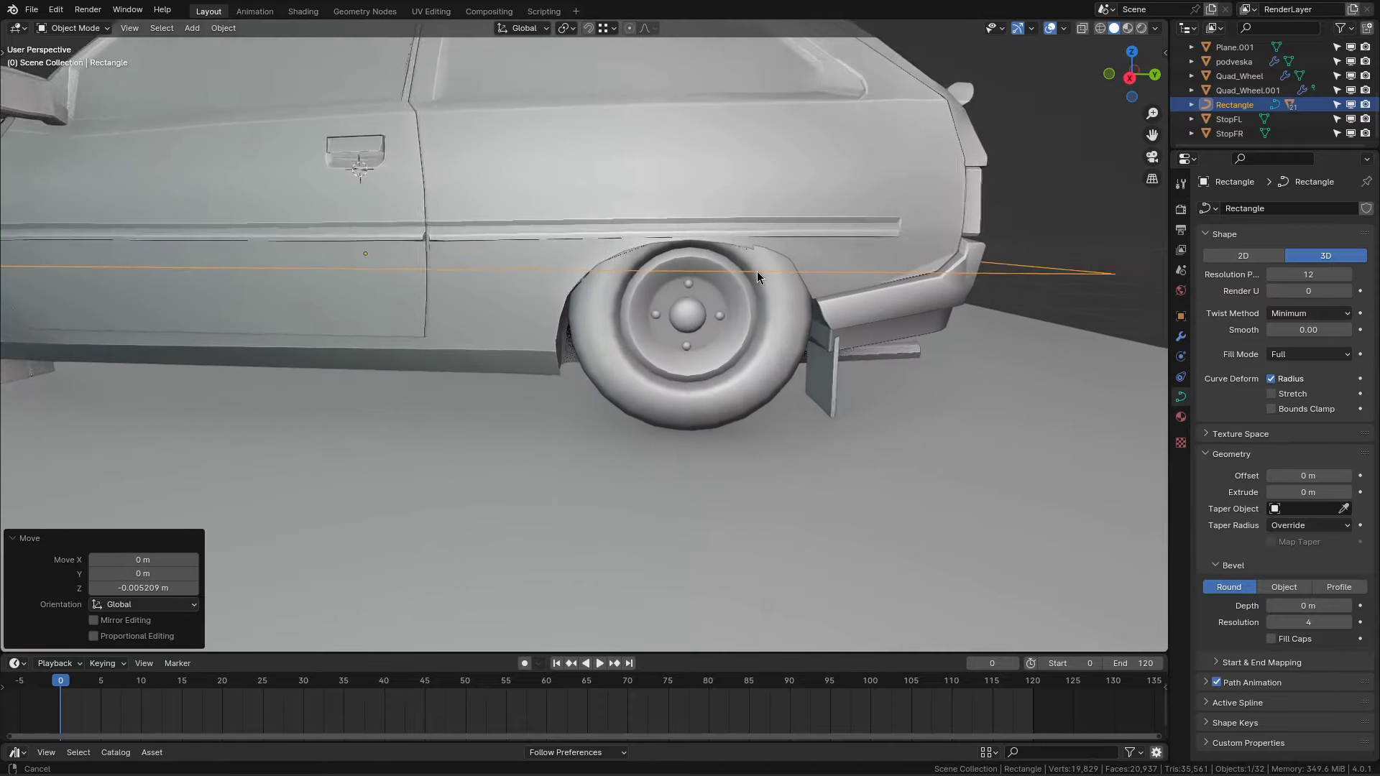
{"action": "scroll", "coordinate": [789, 316], "scroll_direction": "down", "scroll_amount": 2}
{"action": "mouse_move", "coordinate": [791, 322]}
{"action": "middle_mouse_down"}
{"action": "mouse_move", "coordinate": [640, 376]}
{"action": "mouse_move", "coordinate": [710, 387]}
{"action": "mouse_move", "coordinate": [671, 372]}
{"action": "middle_mouse_up"}
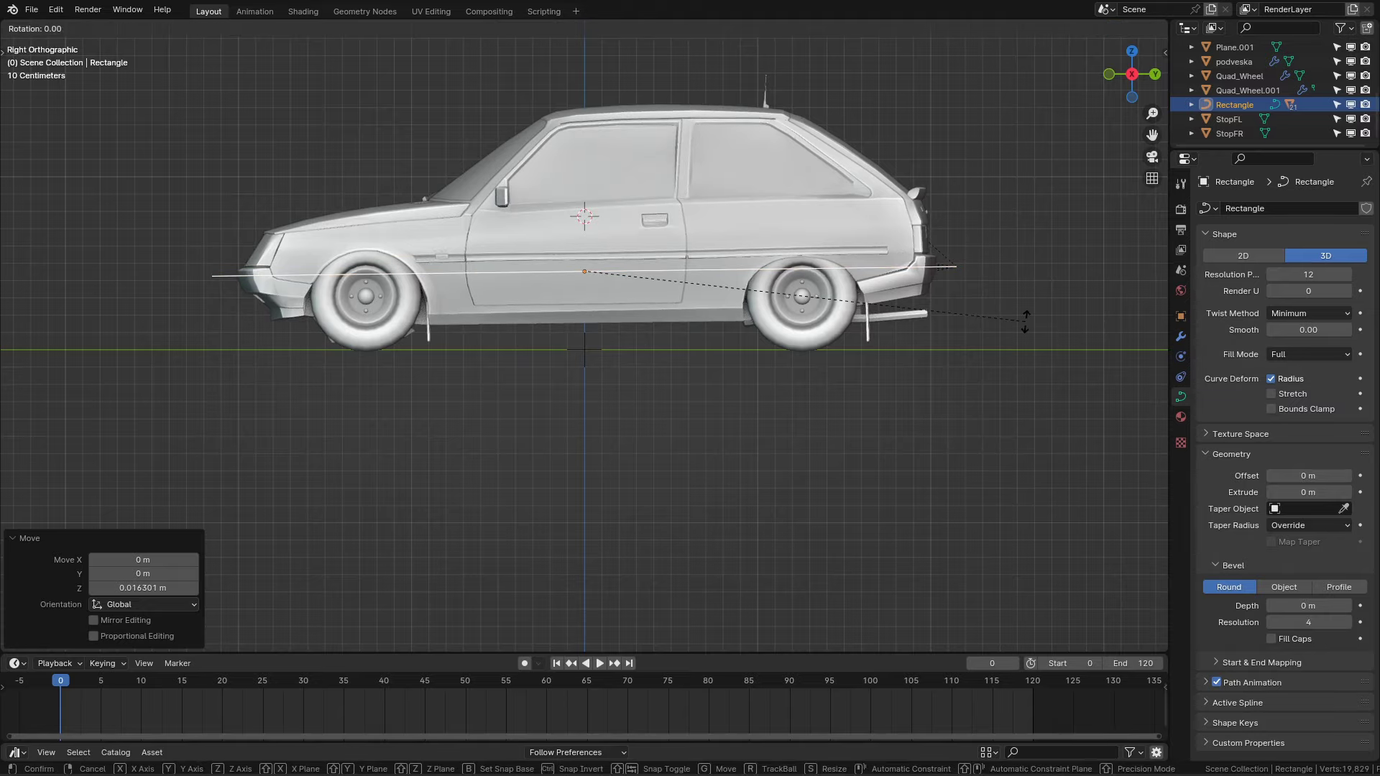
{"action": "key", "text": "z"}
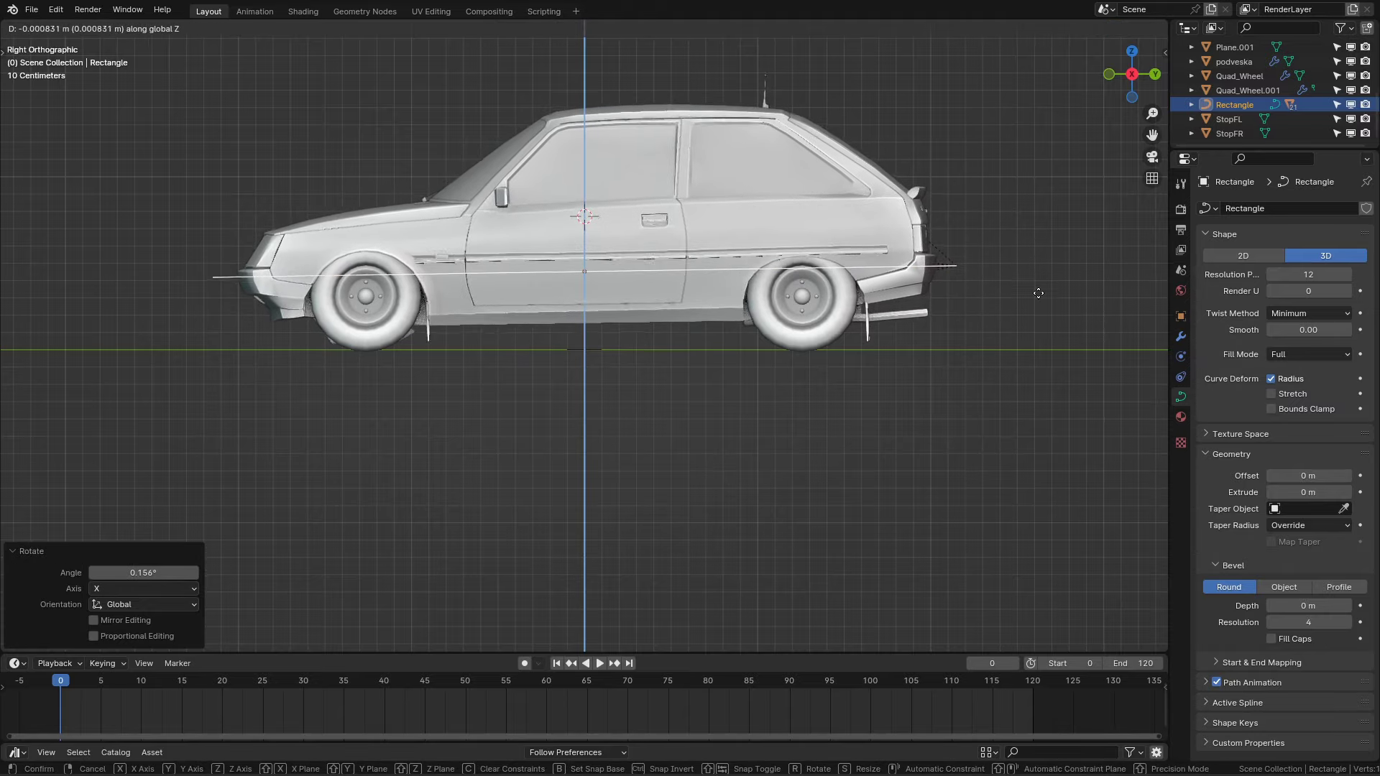
{"action": "key", "text": "ctrl+s"}
{"action": "mouse_move", "coordinate": [916, 292]}
{"action": "middle_mouse_down"}
{"action": "mouse_move", "coordinate": [989, 382]}
{"action": "mouse_move", "coordinate": [822, 311]}
{"action": "mouse_move", "coordinate": [832, 302]}
{"action": "mouse_move", "coordinate": [827, 336]}
{"action": "middle_mouse_up"}
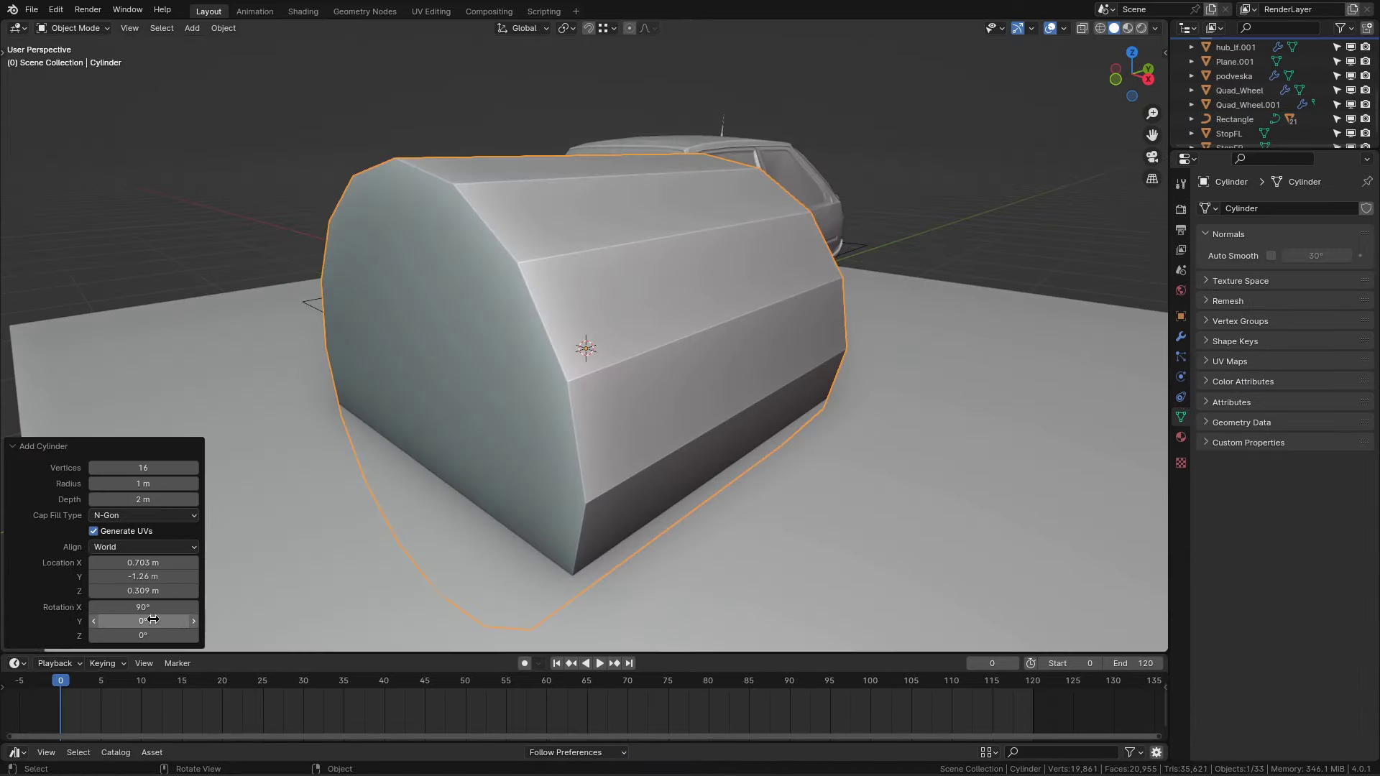
Step: Size the new cylinder to the wheel: 16 vertices, 0.223 m radius, adjusted depth and rotation
{"action": "left_click_drag", "start_coordinate": [143, 635], "coordinate": [187, 635]}
{"action": "mouse_move", "coordinate": [143, 483]}
{"action": "left_mouse_down"}
{"action": "mouse_move", "coordinate": [108, 484]}
{"action": "mouse_move", "coordinate": [619, 397]}
{"action": "left_mouse_up"}
{"action": "key", "text": "KP_Divide"}
{"action": "key", "text": "Tab"}
Step: Delete half of the cylinder's faces and mirror the remaining half
{"action": "key", "text": "x"}
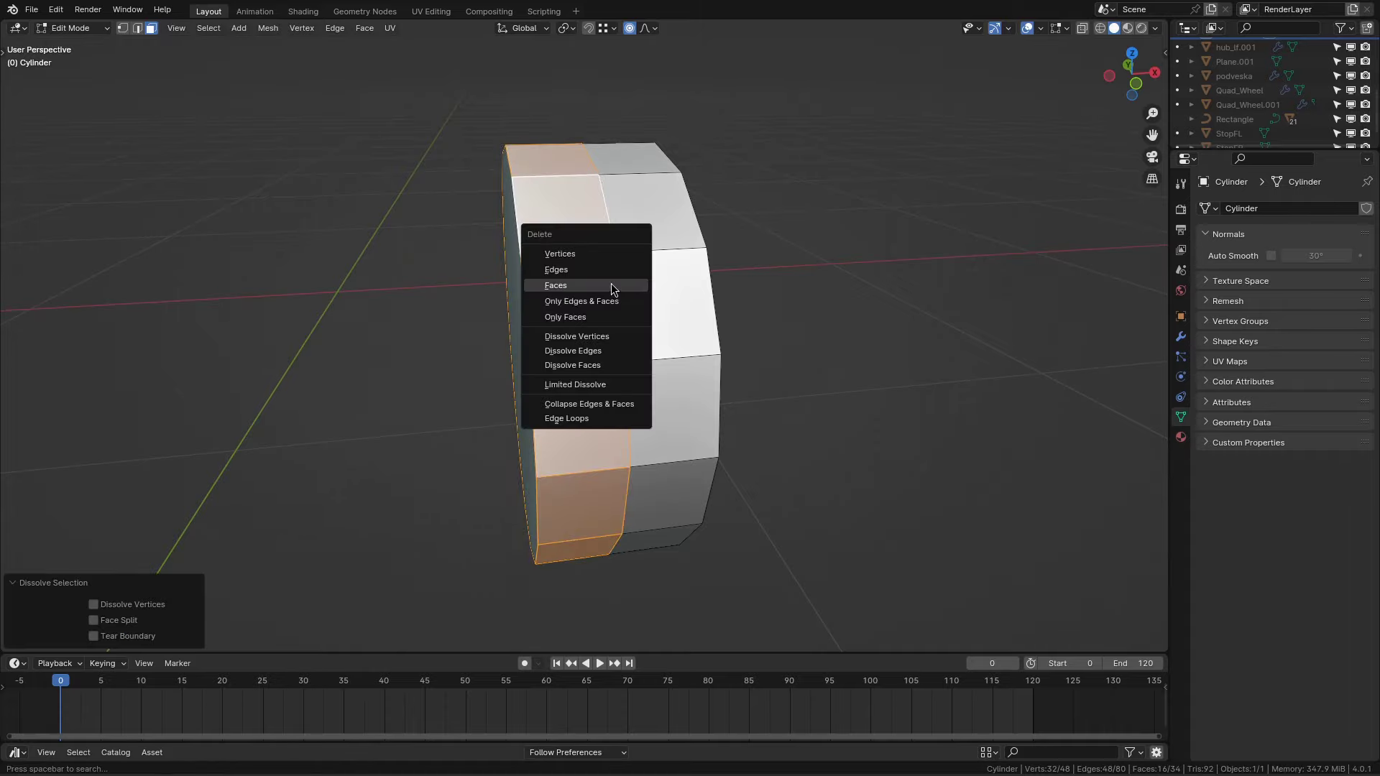
{"action": "left_click", "coordinate": [610, 287]}
{"action": "key", "text": "Tab"}
{"action": "mouse_move", "coordinate": [719, 431]}
{"action": "middle_mouse_down"}
{"action": "mouse_move", "coordinate": [826, 359]}
{"action": "mouse_move", "coordinate": [790, 460]}
{"action": "middle_mouse_up"}
{"action": "key", "text": "Tab"}
Step: Scale the inner edge loops and shift them along X to shape the rim
{"action": "key", "text": "s"}
{"action": "left_click", "coordinate": [795, 360]}
{"action": "key", "text": "g"}
{"action": "key", "text": "x"}
{"action": "left_click", "coordinate": [853, 392]}
{"action": "key", "text": "s"}
{"action": "left_click", "coordinate": [737, 512]}
{"action": "key", "text": "g"}
{"action": "key", "text": "x"}
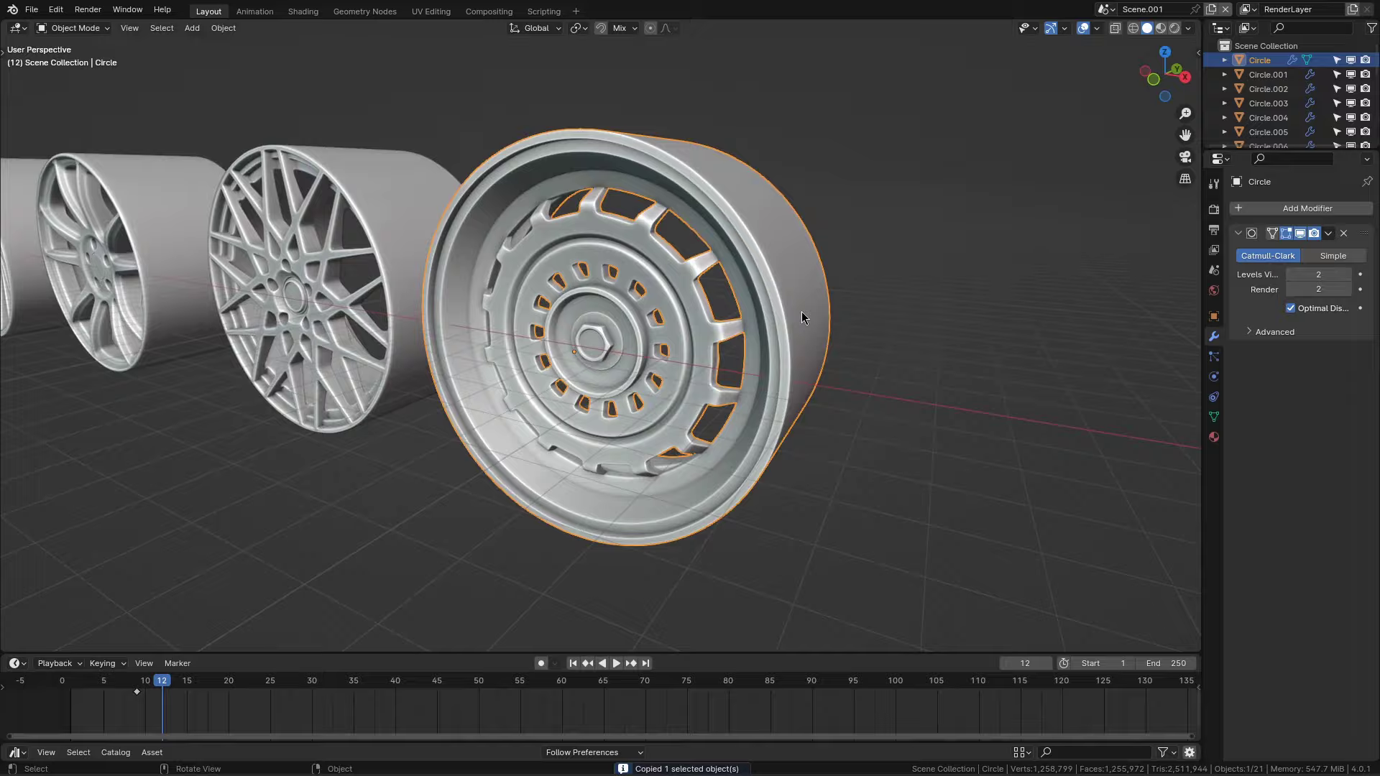
Step: Search DuckDuckGo Images for OZ Racing rally rims as wheel reference
{"action": "key", "text": "ctrl+l"}
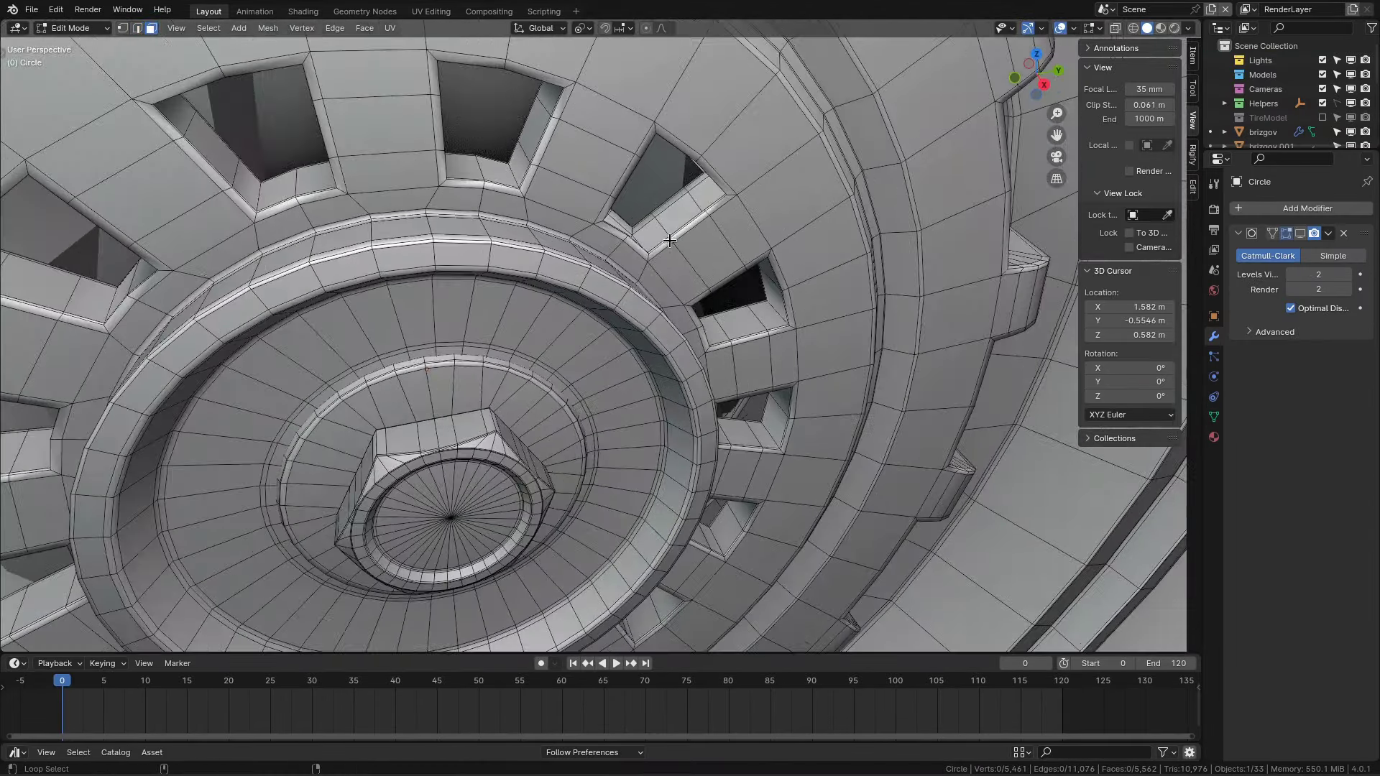
Step: Fill a face across one of the hub's window openings, then switch to face selection
{"action": "mouse_move", "coordinate": [635, 206]}
{"action": "middle_mouse_down"}
{"action": "mouse_move", "coordinate": [625, 329]}
{"action": "mouse_move", "coordinate": [551, 246]}
{"action": "middle_mouse_up"}
{"action": "left_click", "coordinate": [625, 329], "text": "shift"}
{"action": "key", "text": "j"}
{"action": "key", "text": "3"}
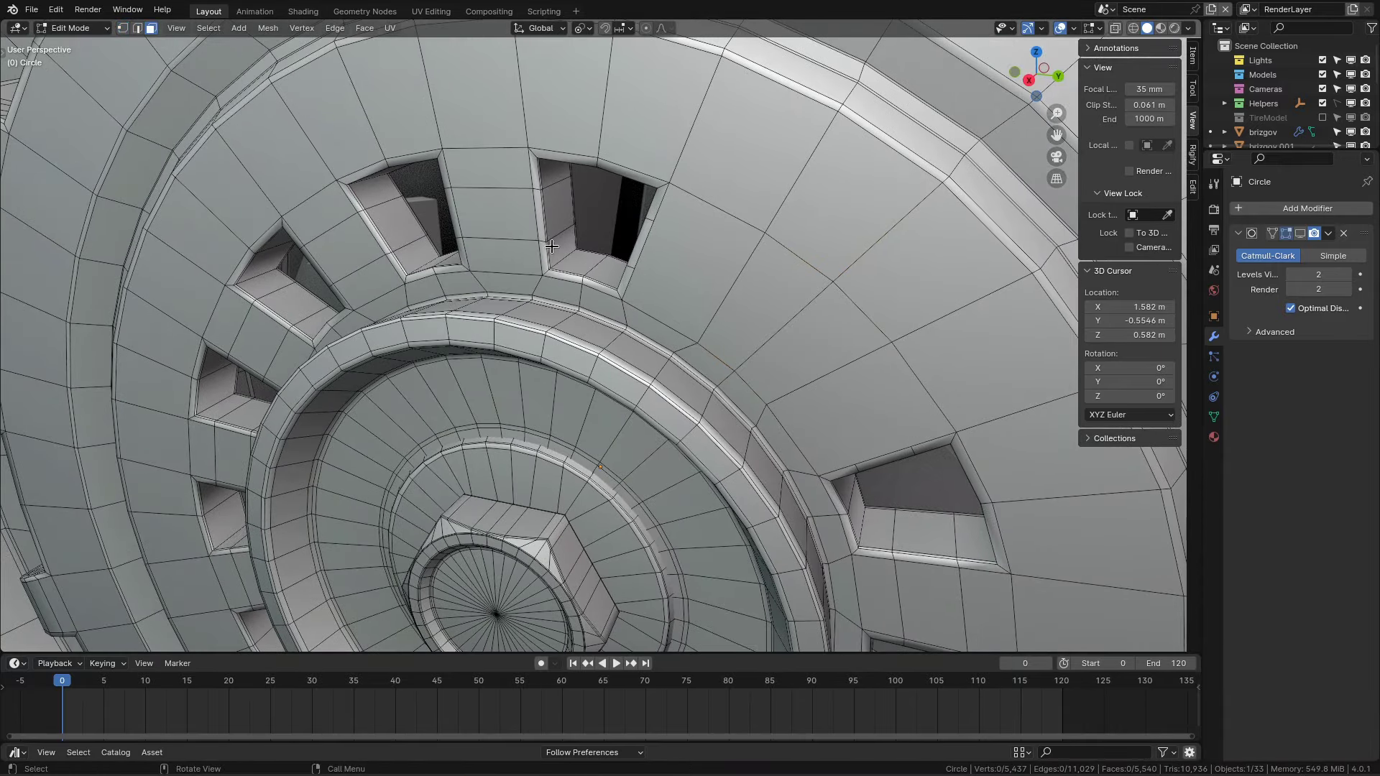
{"action": "scroll", "coordinate": [566, 234], "scroll_direction": "down", "scroll_amount": 3}
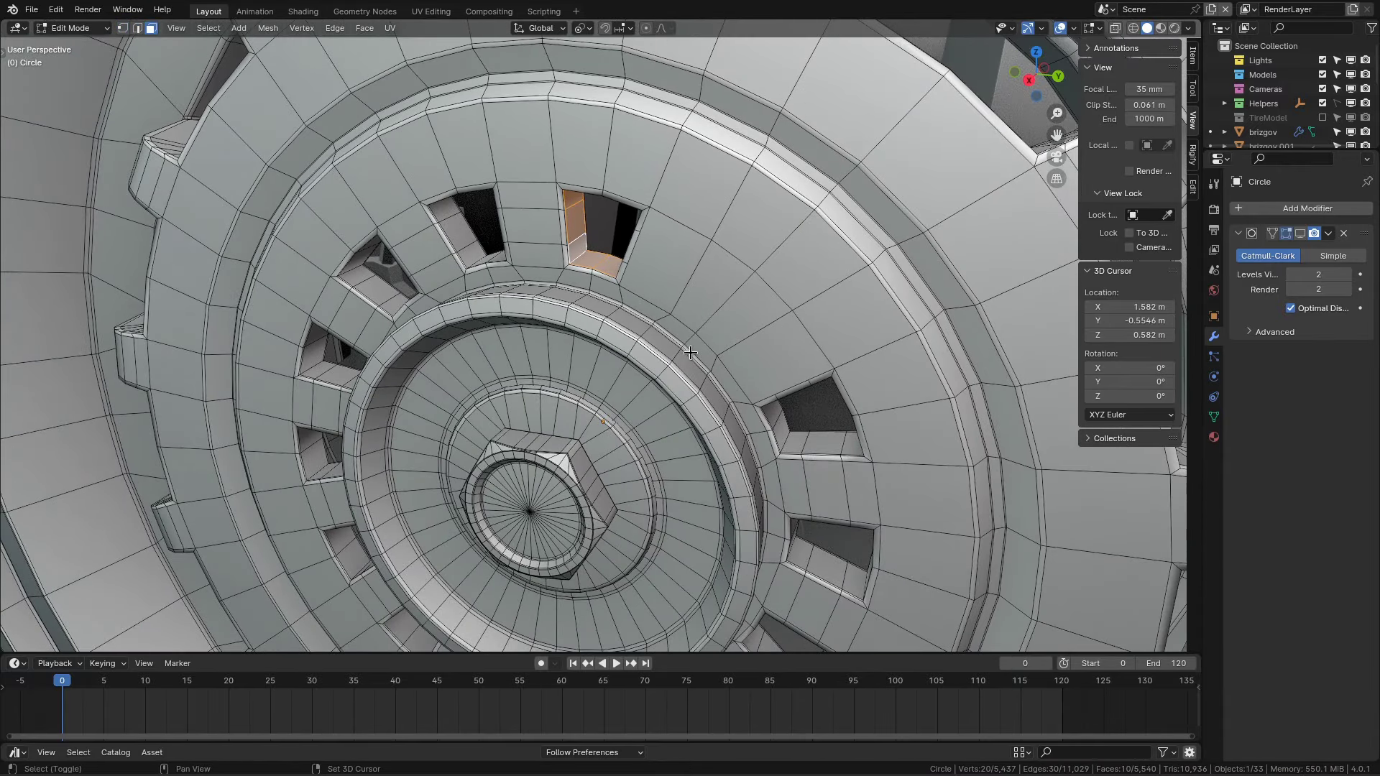
{"action": "middle_click_drag", "start_coordinate": [690, 353], "coordinate": [694, 317], "text": "shift"}
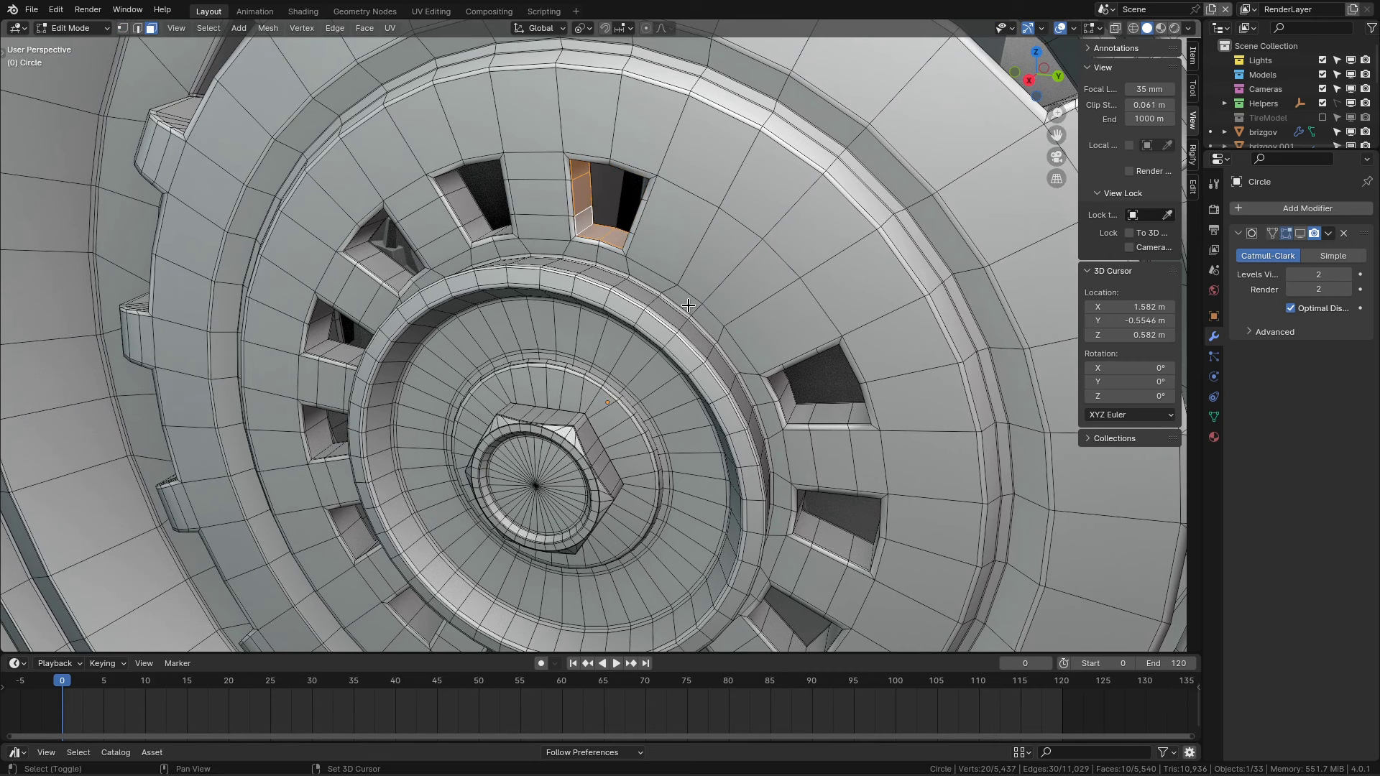
Step: Select the hole faces by similar perimeter with a tight threshold and fill them
{"action": "key", "text": "shift+g"}
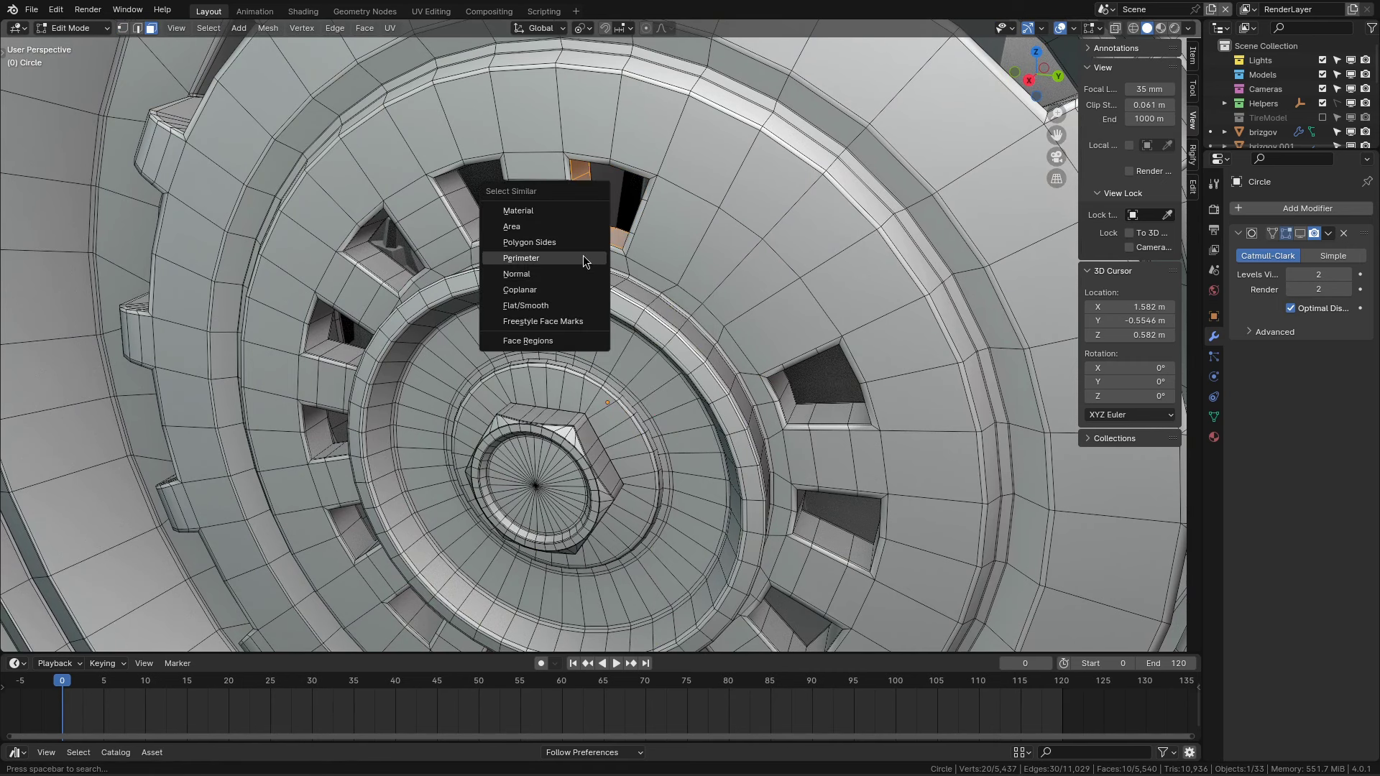
{"action": "left_click", "coordinate": [583, 261]}
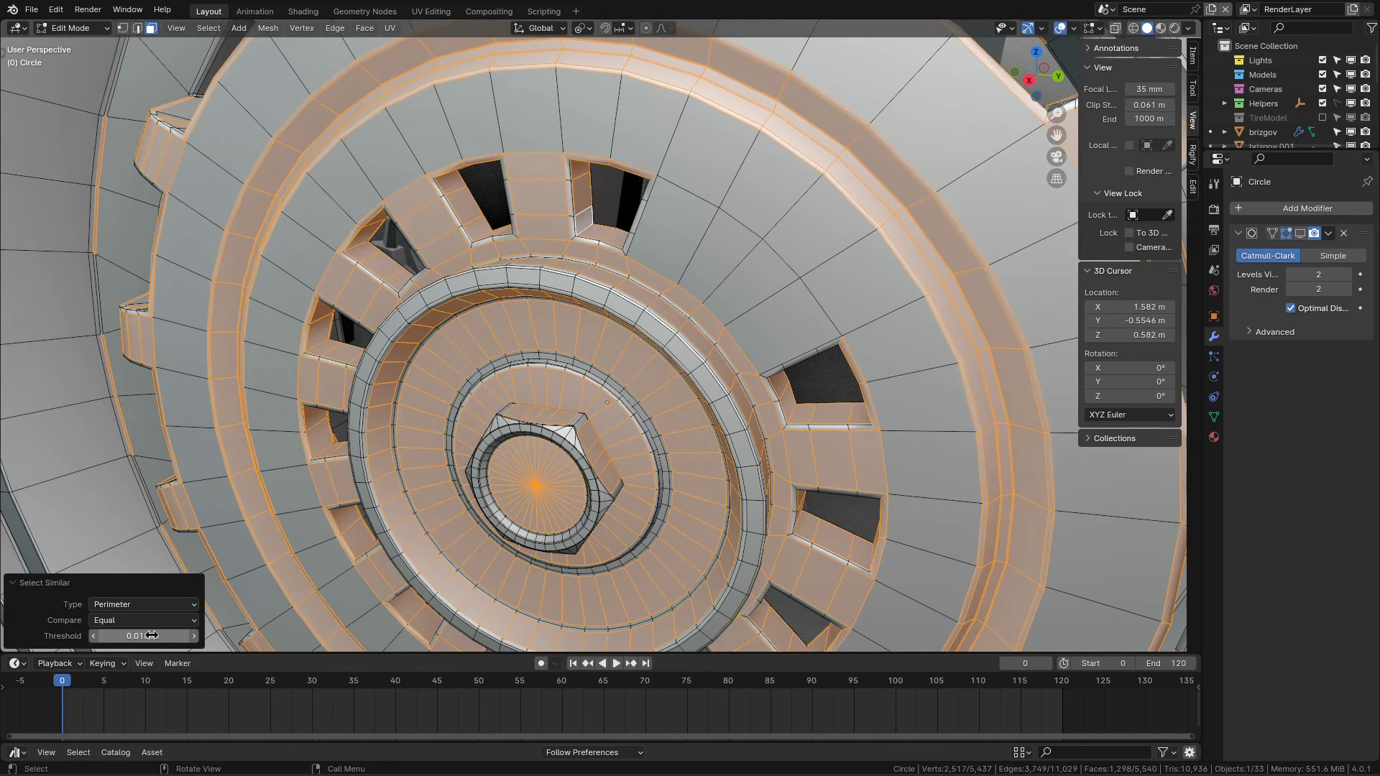
{"action": "left_click_drag", "start_coordinate": [151, 635], "coordinate": [122, 635]}
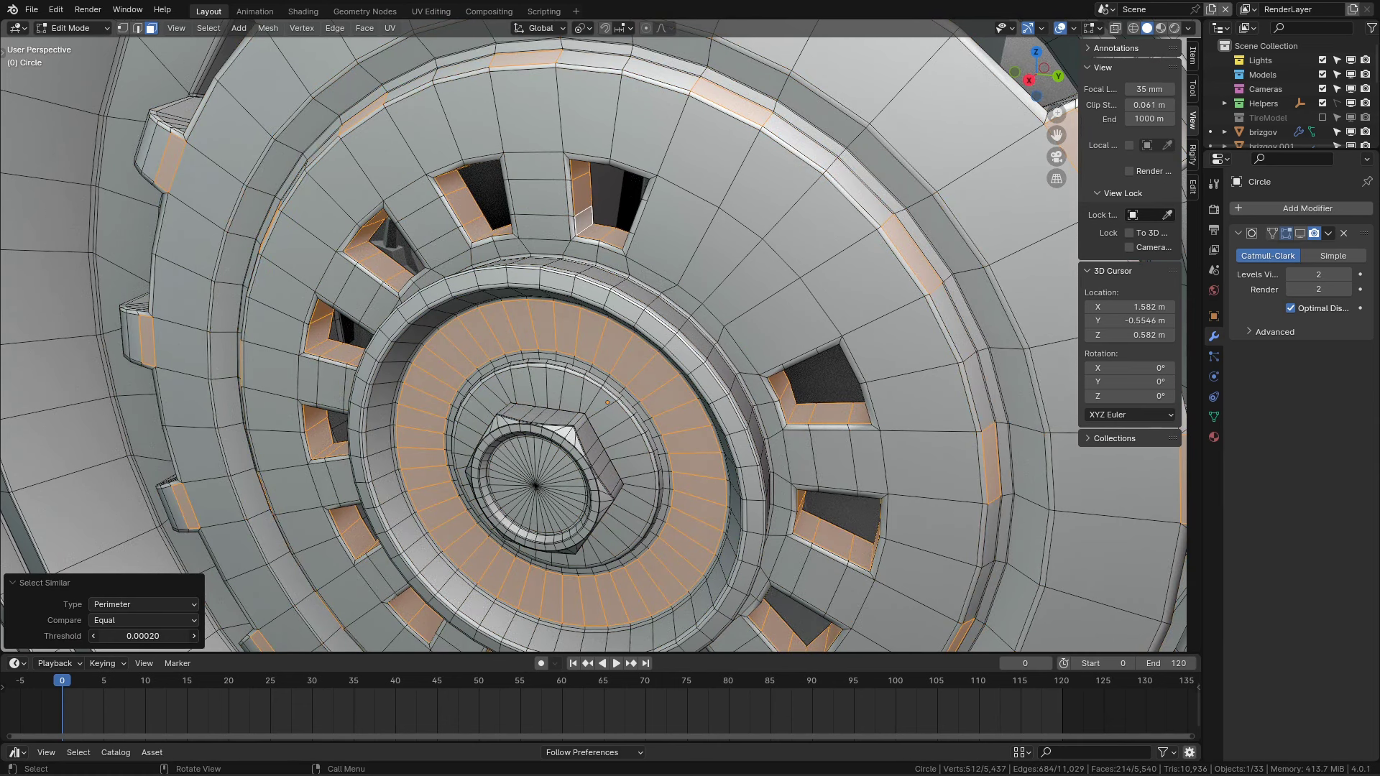
{"action": "left_click_drag", "start_coordinate": [151, 636], "coordinate": [137, 635]}
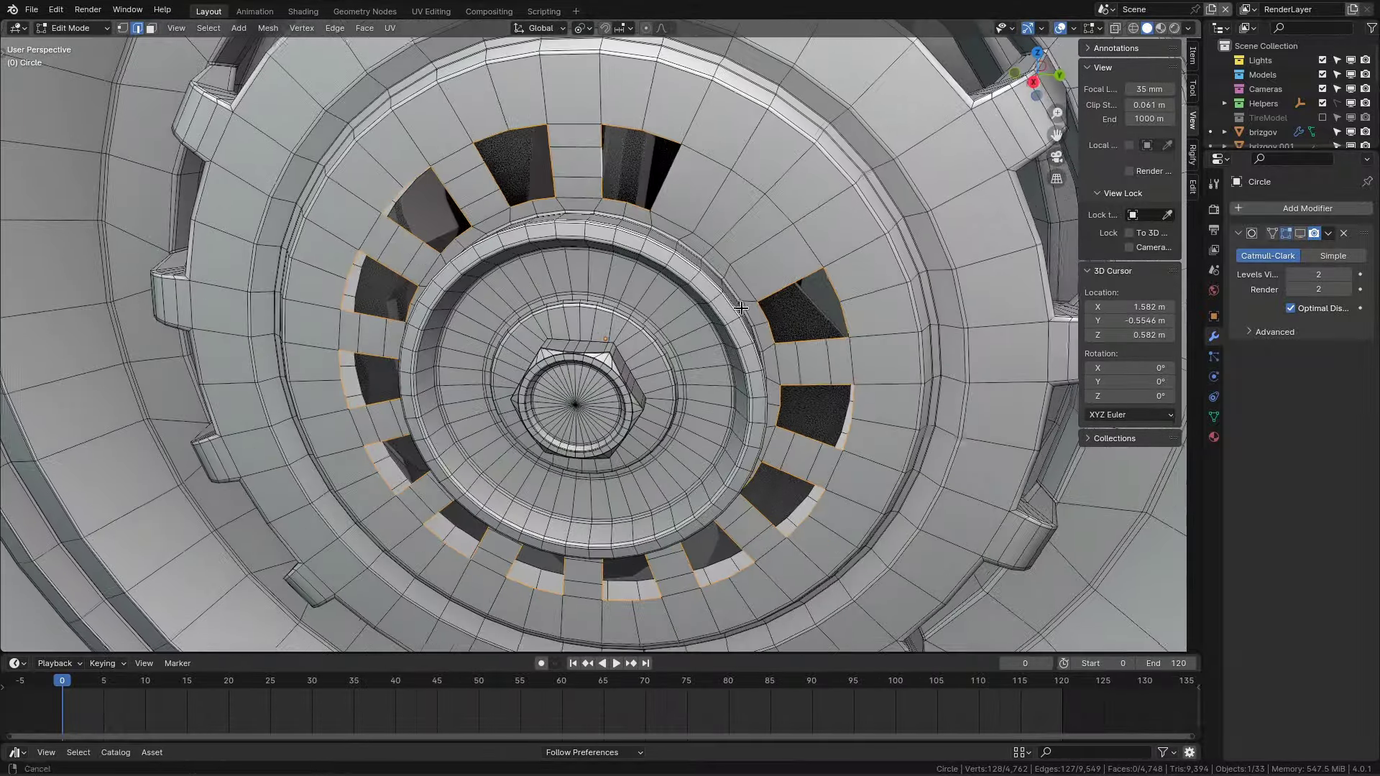
{"action": "mouse_move", "coordinate": [680, 235]}
{"action": "middle_mouse_down"}
{"action": "mouse_move", "coordinate": [737, 299]}
{"action": "mouse_move", "coordinate": [713, 278]}
{"action": "middle_mouse_up"}
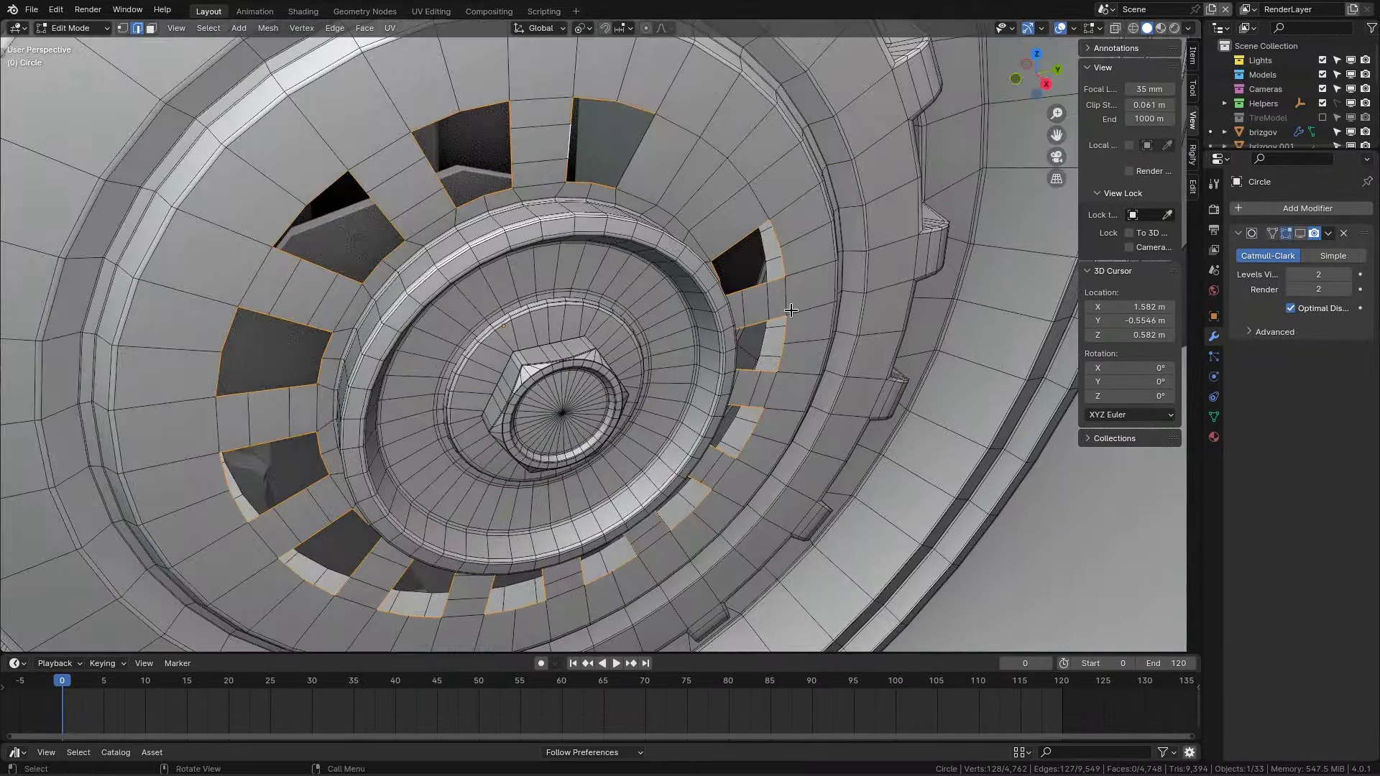
{"action": "key", "text": "f"}
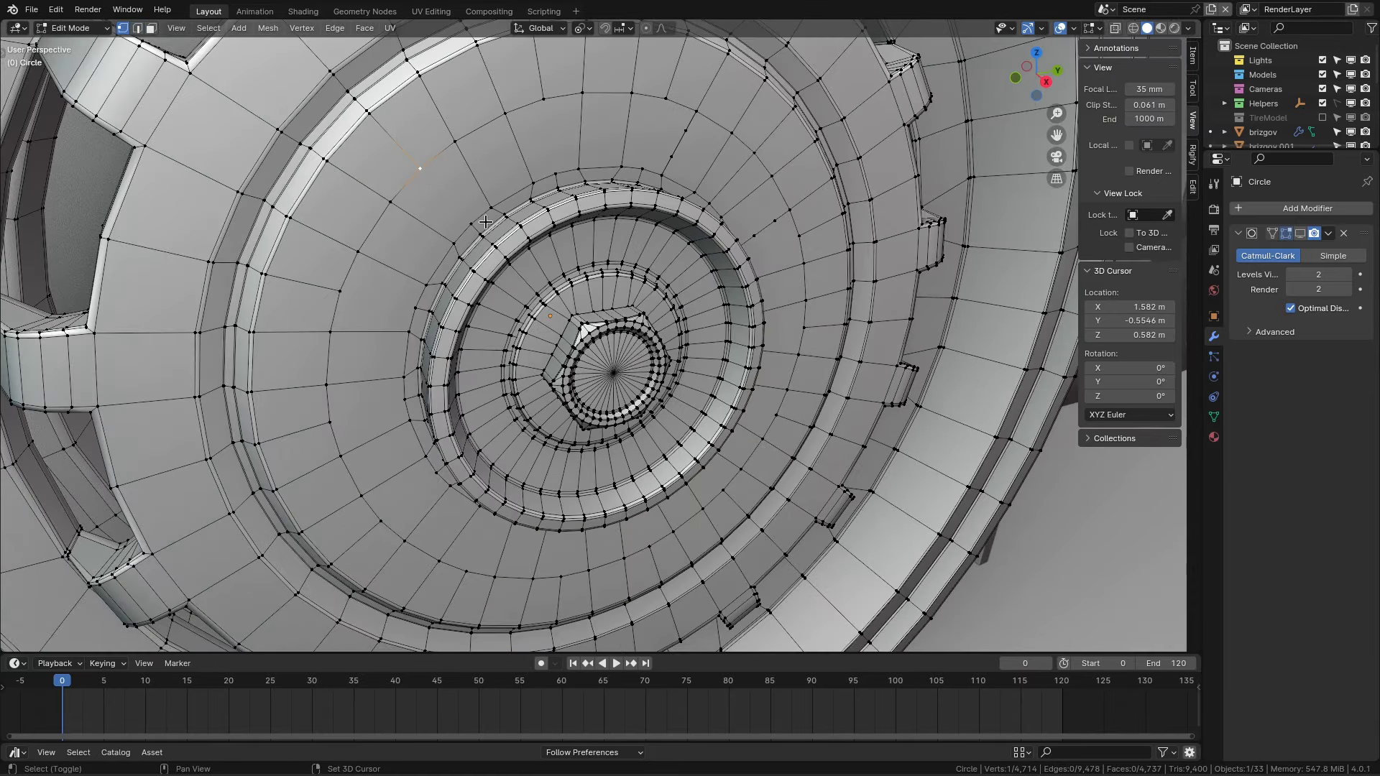
Step: Limited-dissolve the outer ring into fewer faces and push it outward along X
{"action": "middle_click_drag", "start_coordinate": [429, 185], "coordinate": [423, 181]}
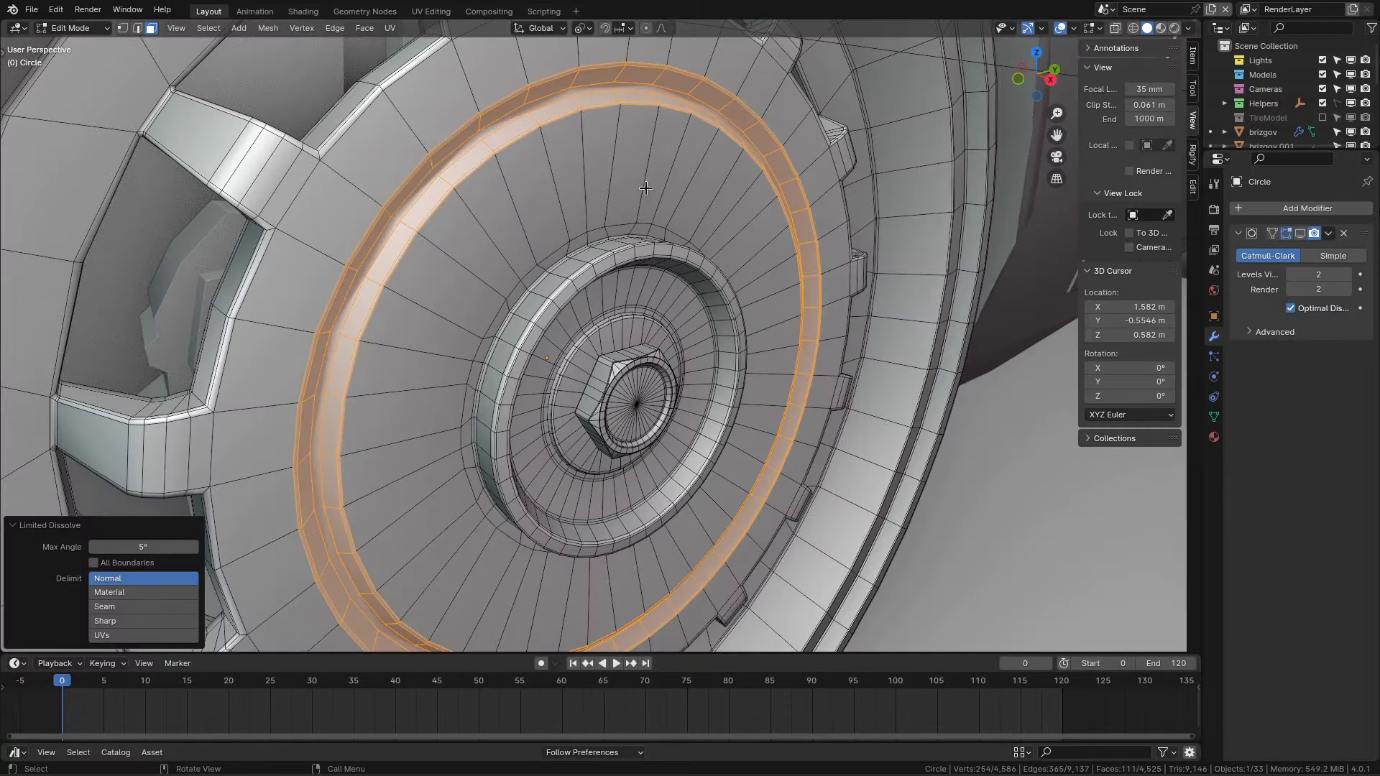
{"action": "key", "text": "x"}
{"action": "left_click", "coordinate": [701, 160]}
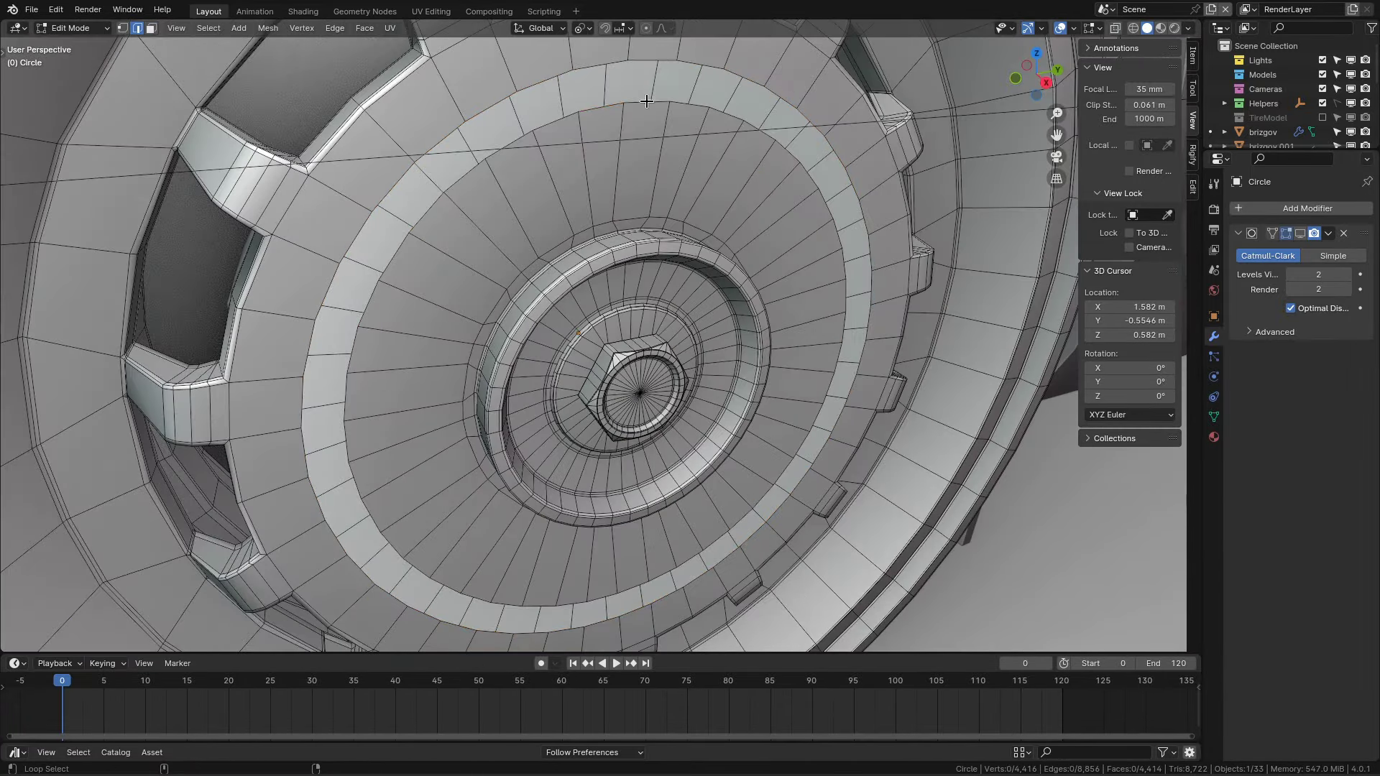
{"action": "key", "text": "x"}
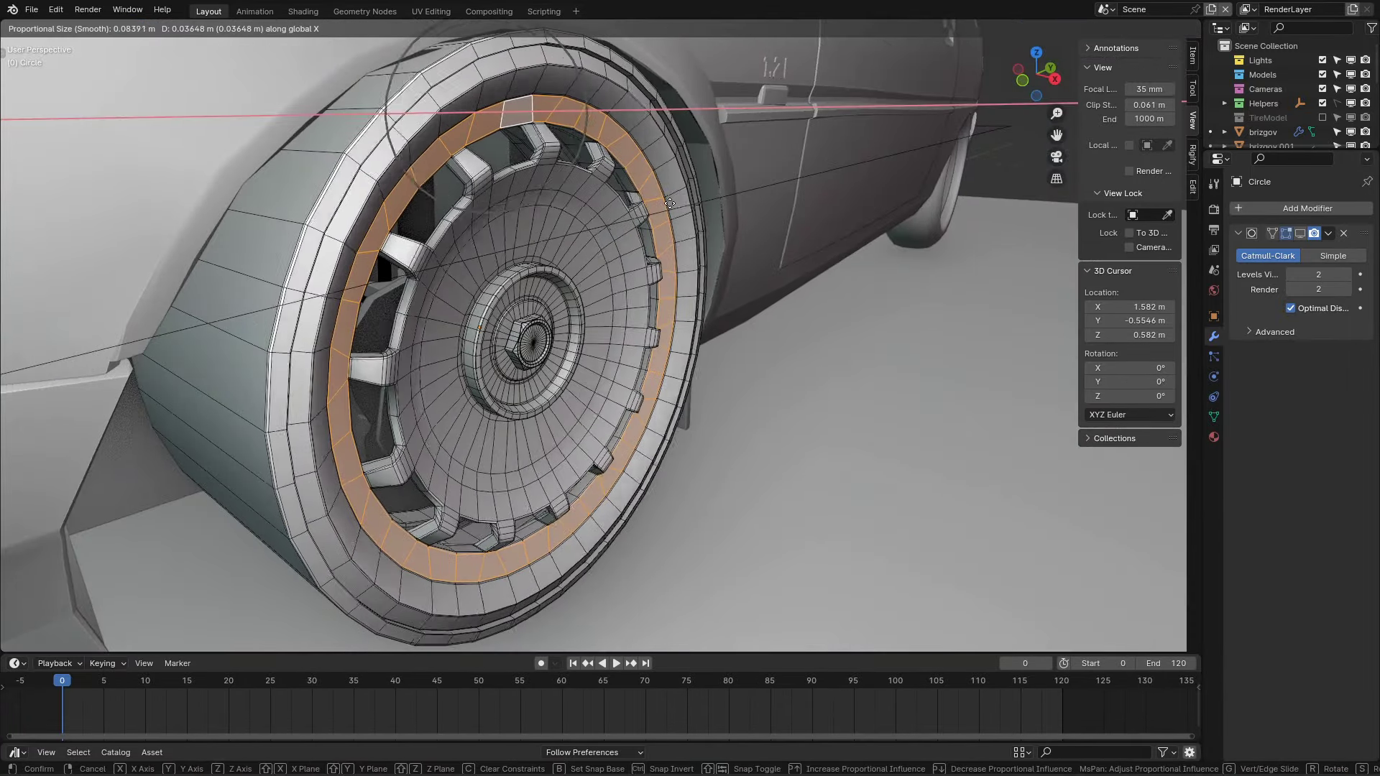
{"action": "scroll", "coordinate": [649, 185], "scroll_direction": "up", "scroll_amount": 1}
{"action": "middle_click_drag", "start_coordinate": [649, 185], "coordinate": [665, 264]}
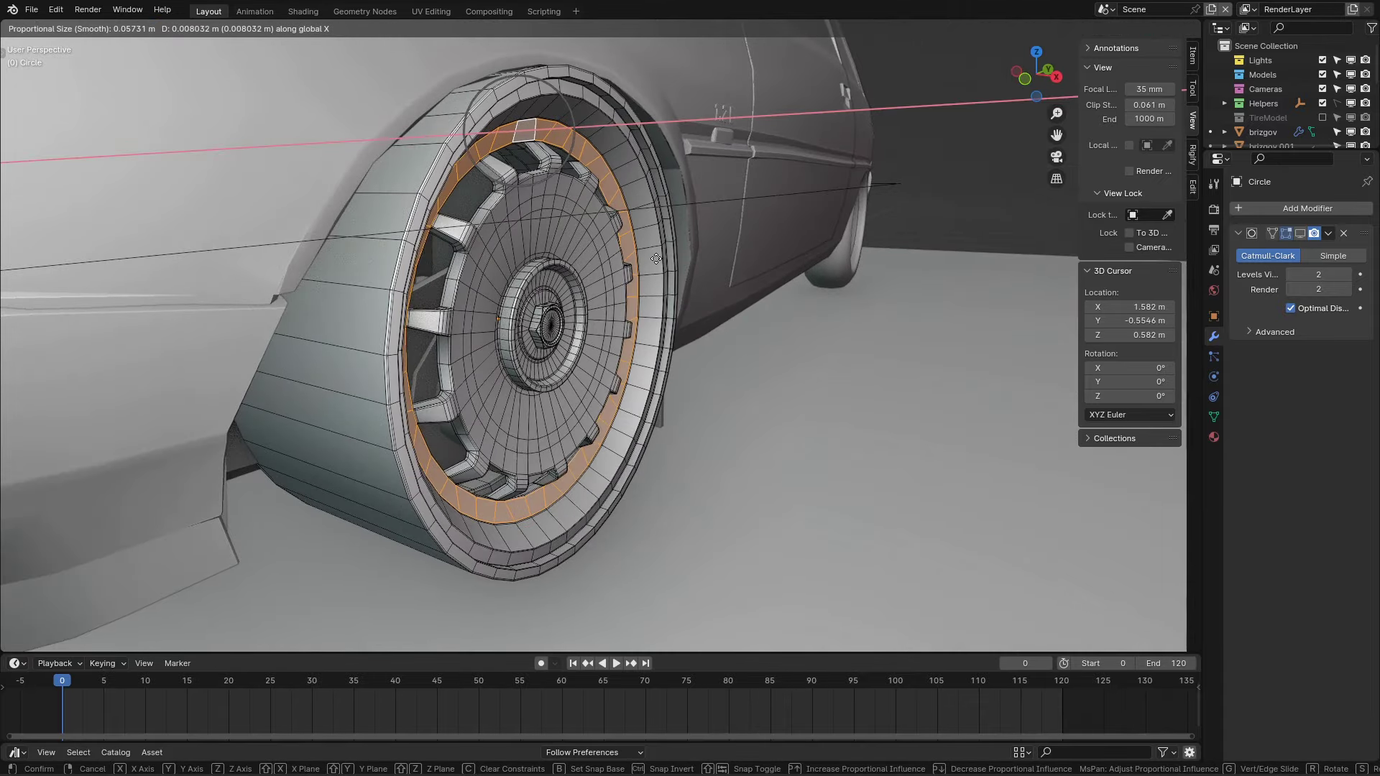
{"action": "left_click", "coordinate": [674, 270]}
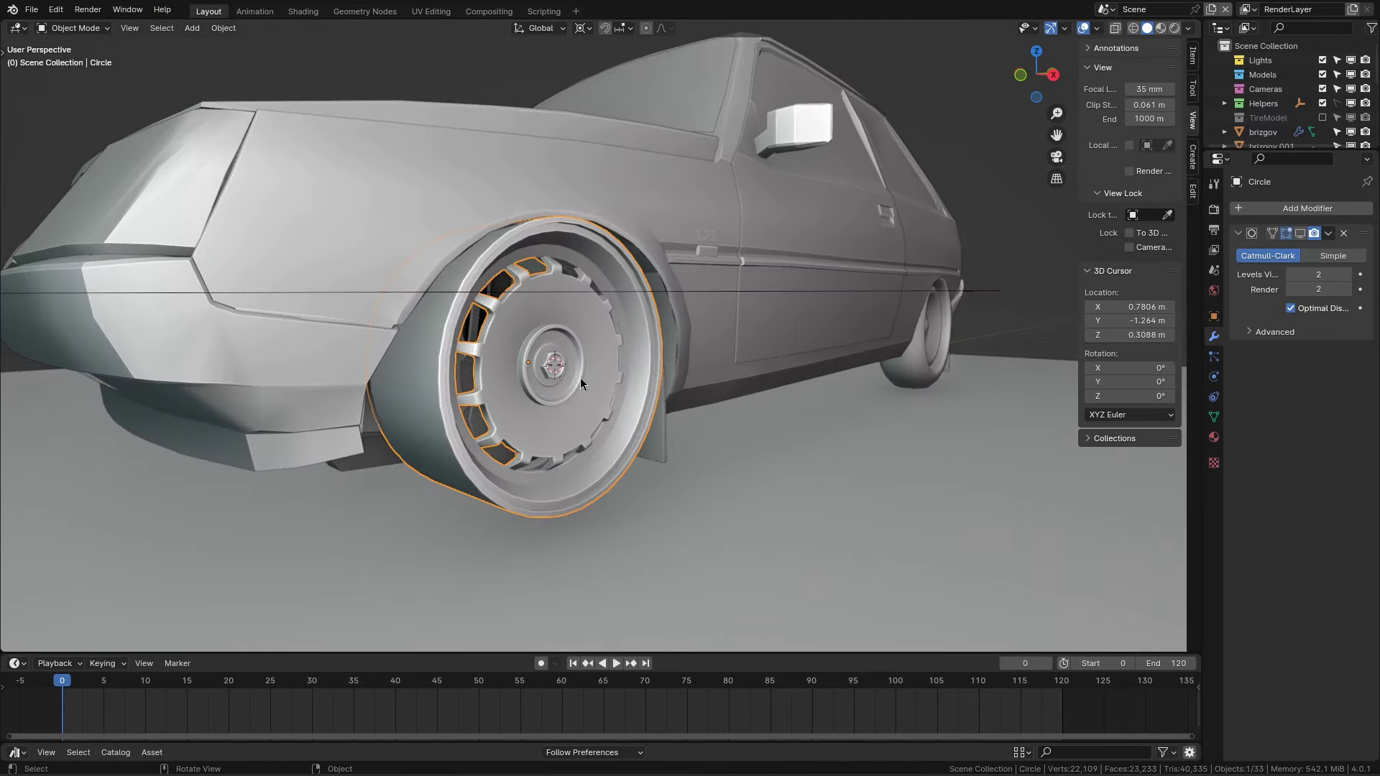
{"action": "middle_click_drag", "start_coordinate": [580, 377], "coordinate": [588, 334]}
{"action": "scroll", "coordinate": [589, 334], "scroll_direction": "up", "scroll_amount": 3}
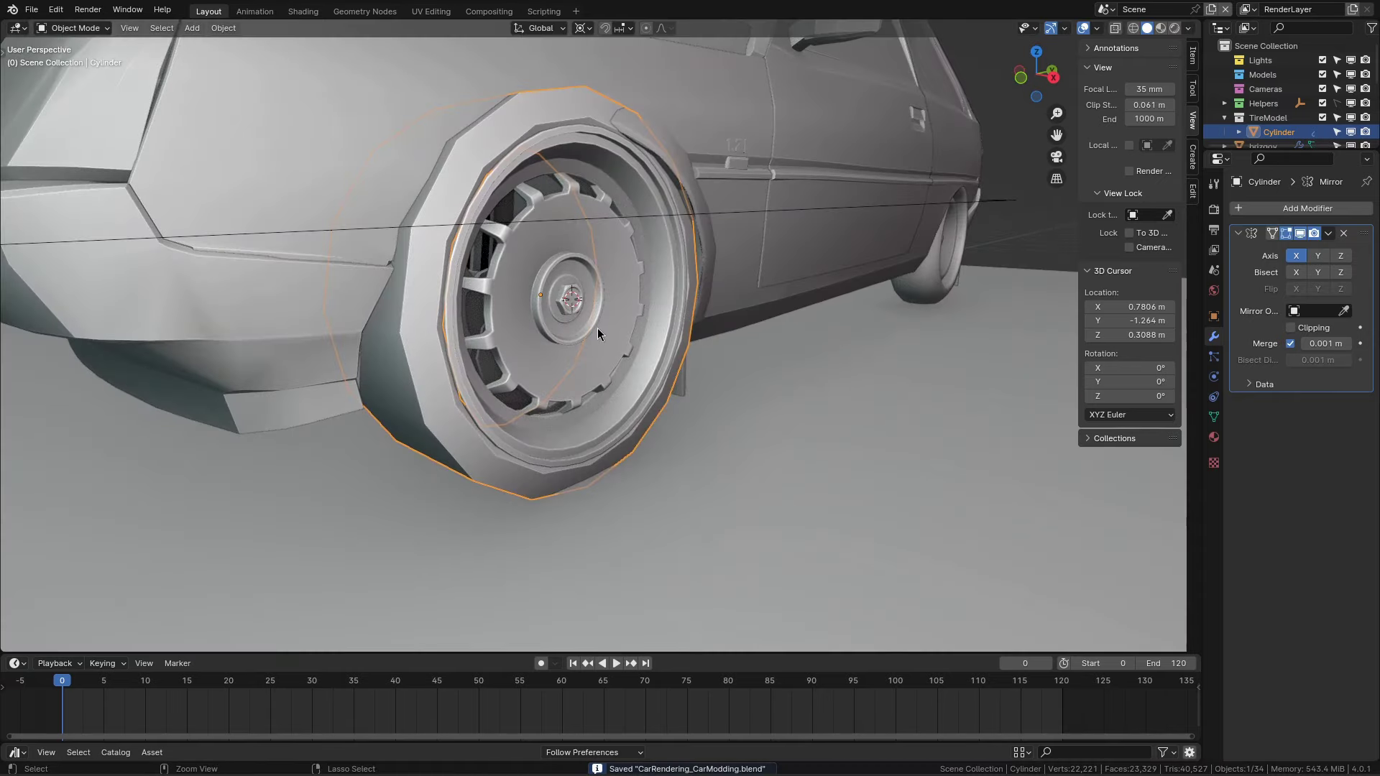
Step: Give the tyre subdivision level 1 and push its edge loop outward along X
{"action": "key", "text": "ctrl+1"}
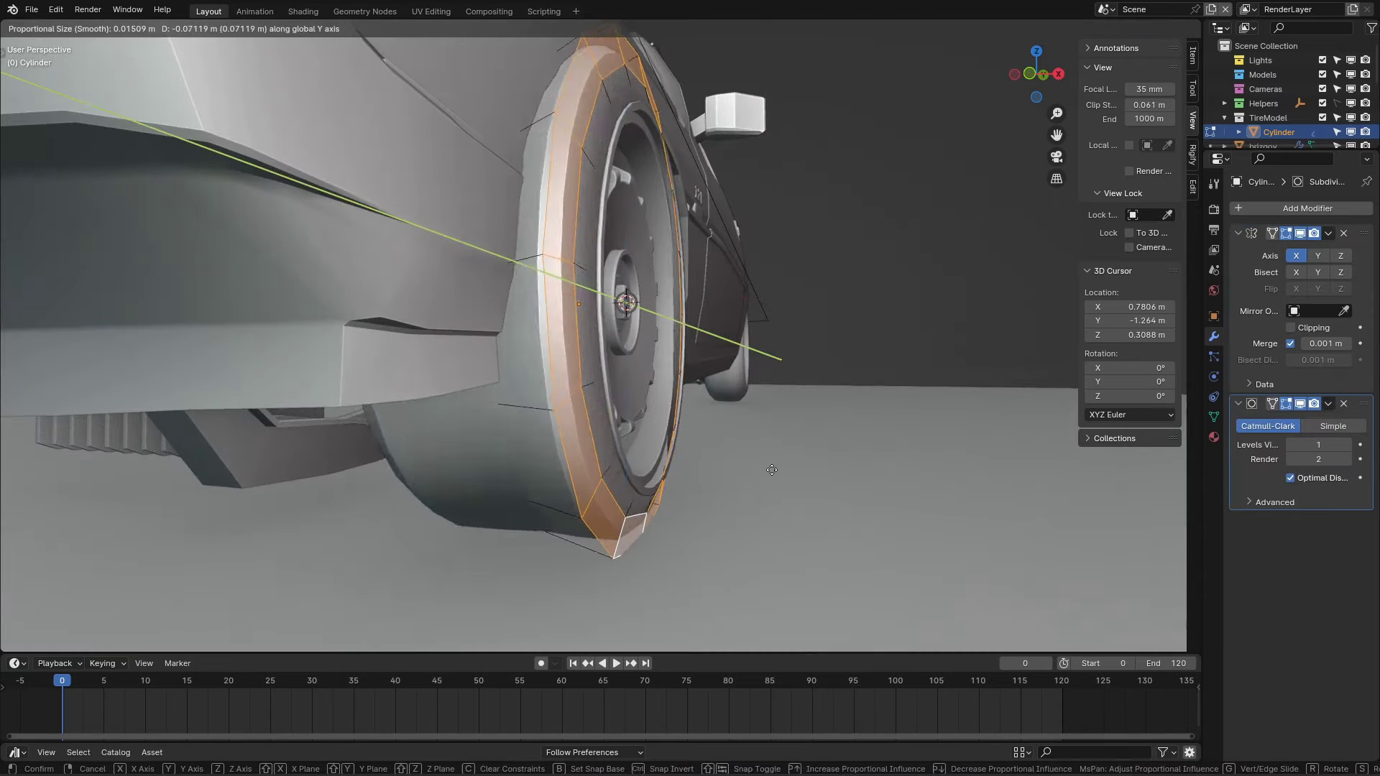
{"action": "key", "text": "x"}
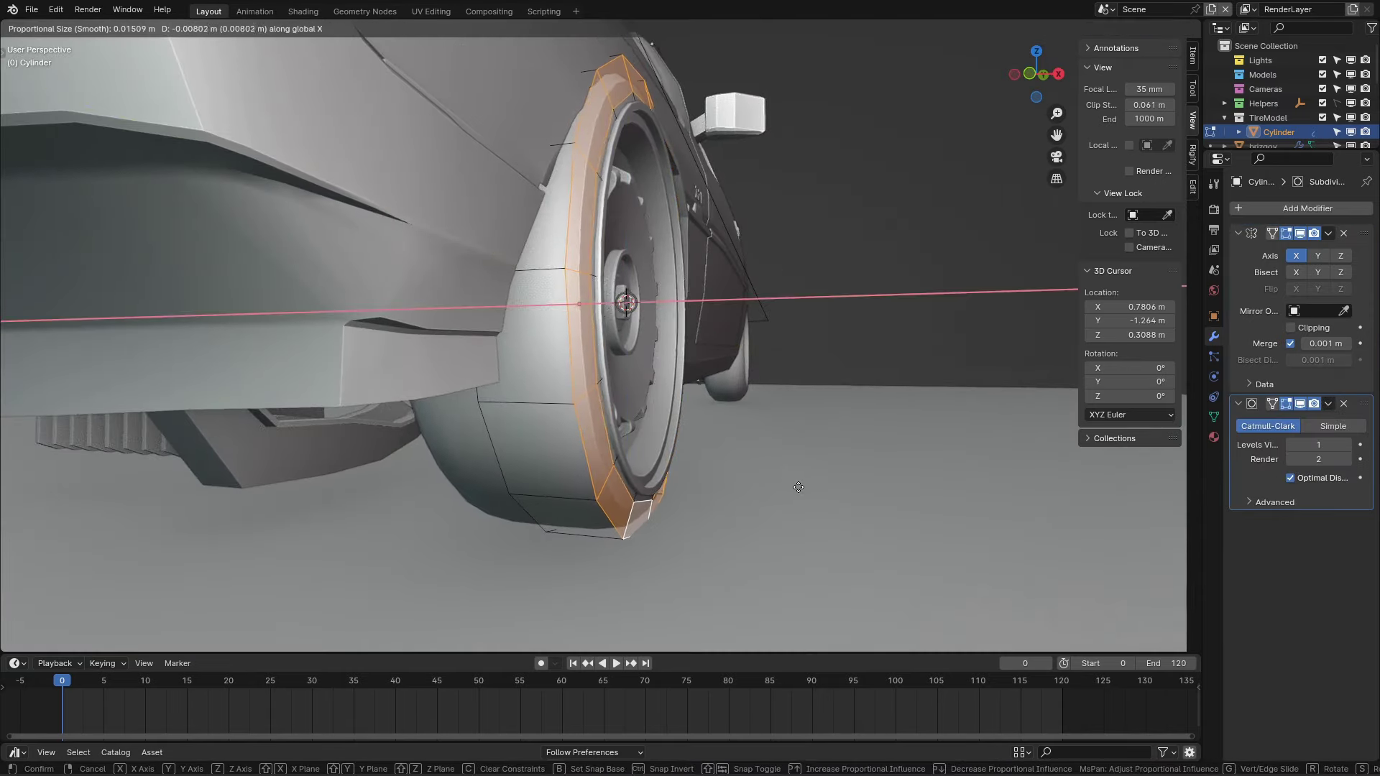
{"action": "left_click", "coordinate": [797, 481]}
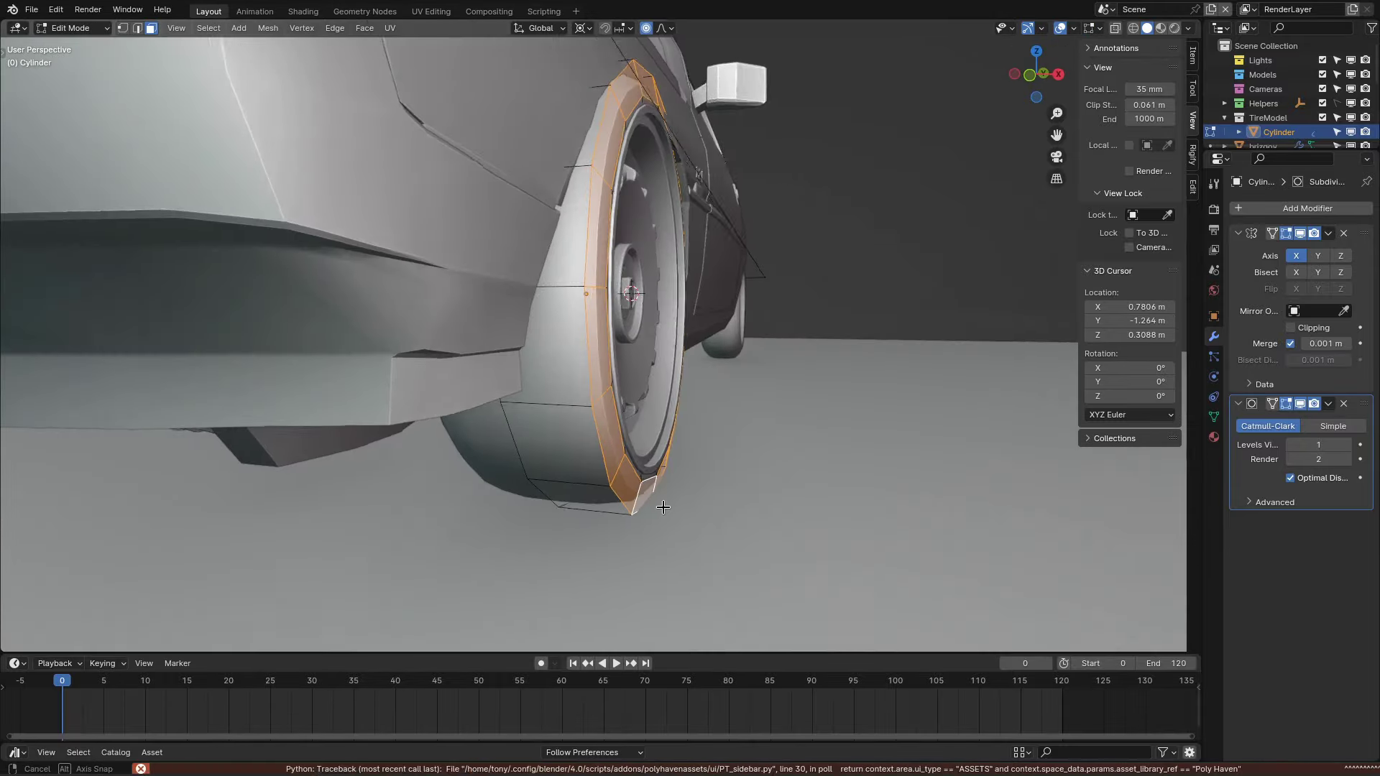
{"action": "middle_click_drag", "start_coordinate": [663, 507], "coordinate": [664, 506]}
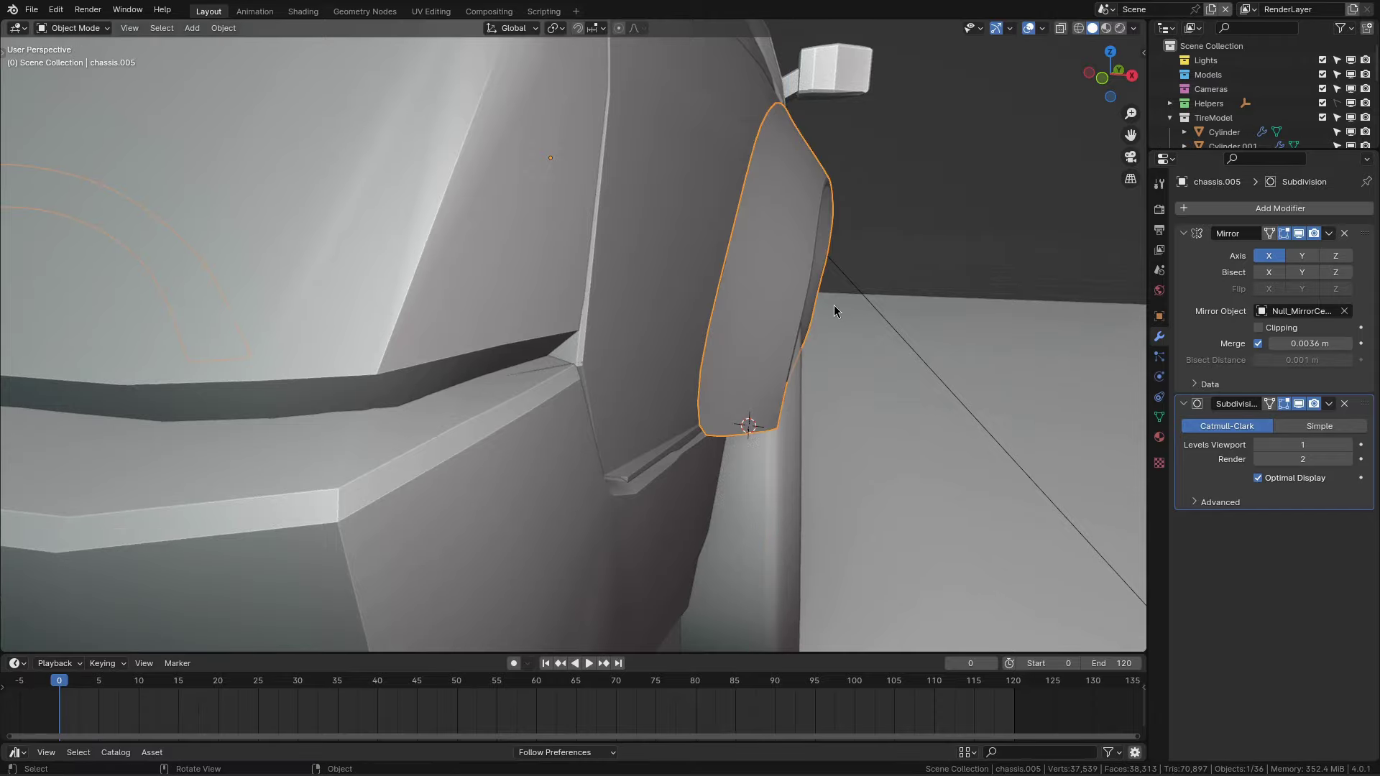
Step: Duplicate the wheel-arch flare and move the copy to the rear wheel
{"action": "scroll", "coordinate": [833, 309], "scroll_direction": "down", "scroll_amount": 5}
{"action": "scroll", "coordinate": [808, 313], "scroll_direction": "down", "scroll_amount": 4}
{"action": "key", "text": "shift+d"}
{"action": "key", "text": "y"}
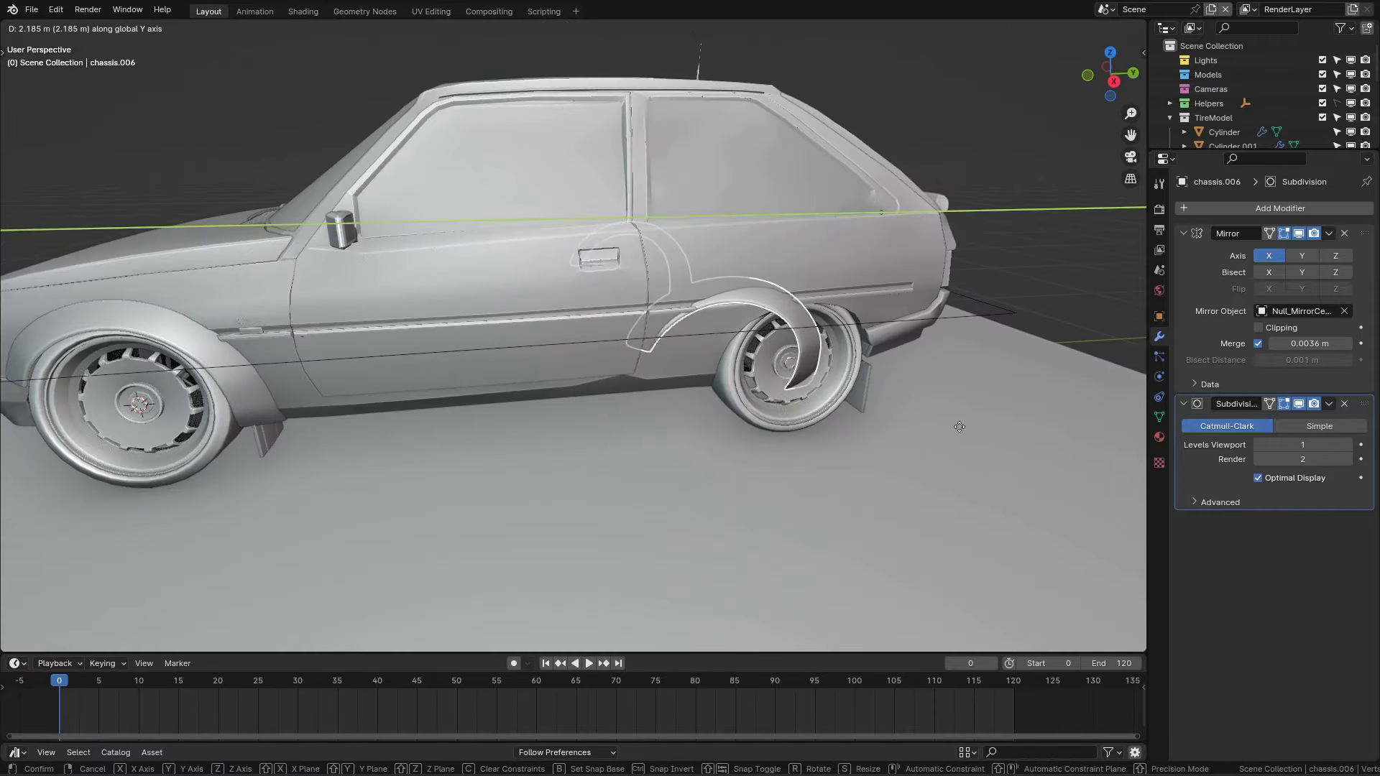
{"action": "key", "text": "x"}
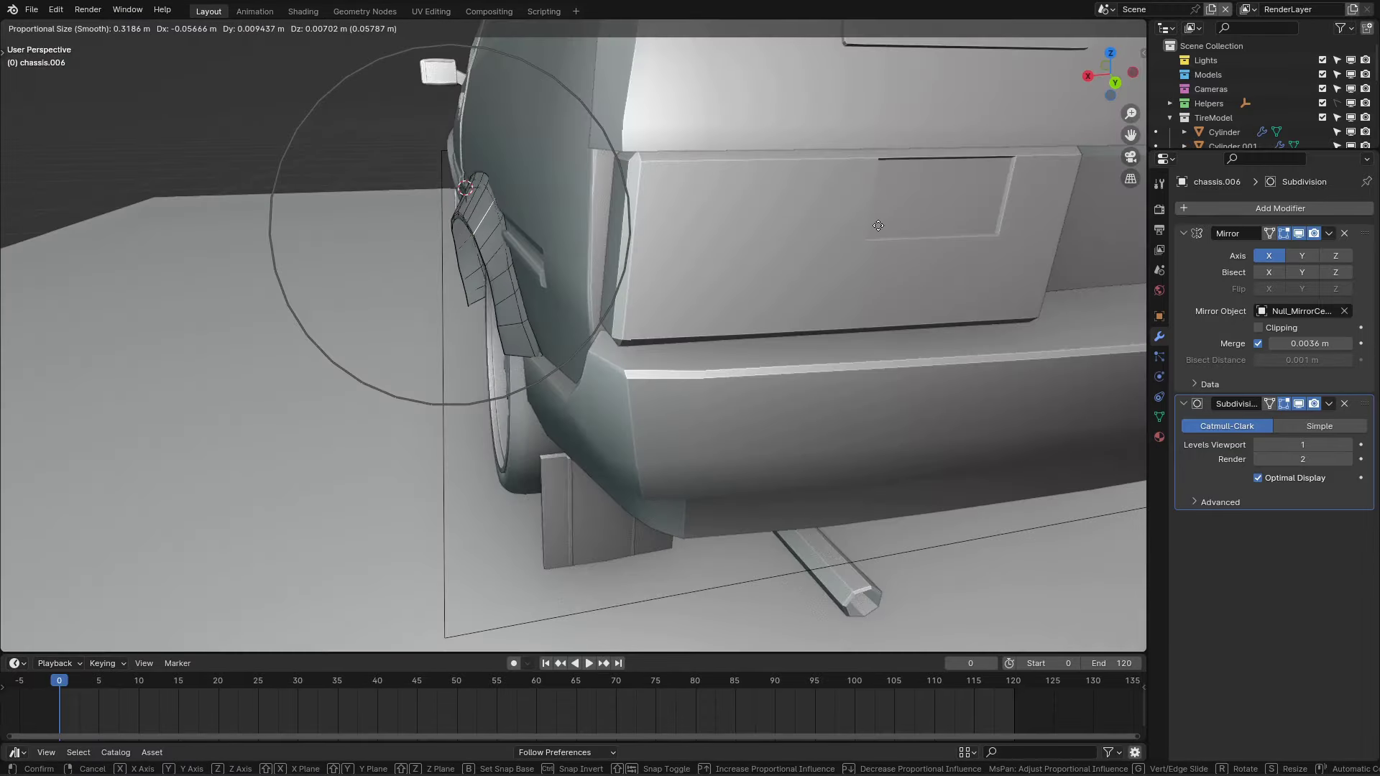
{"action": "left_click", "coordinate": [503, 278]}
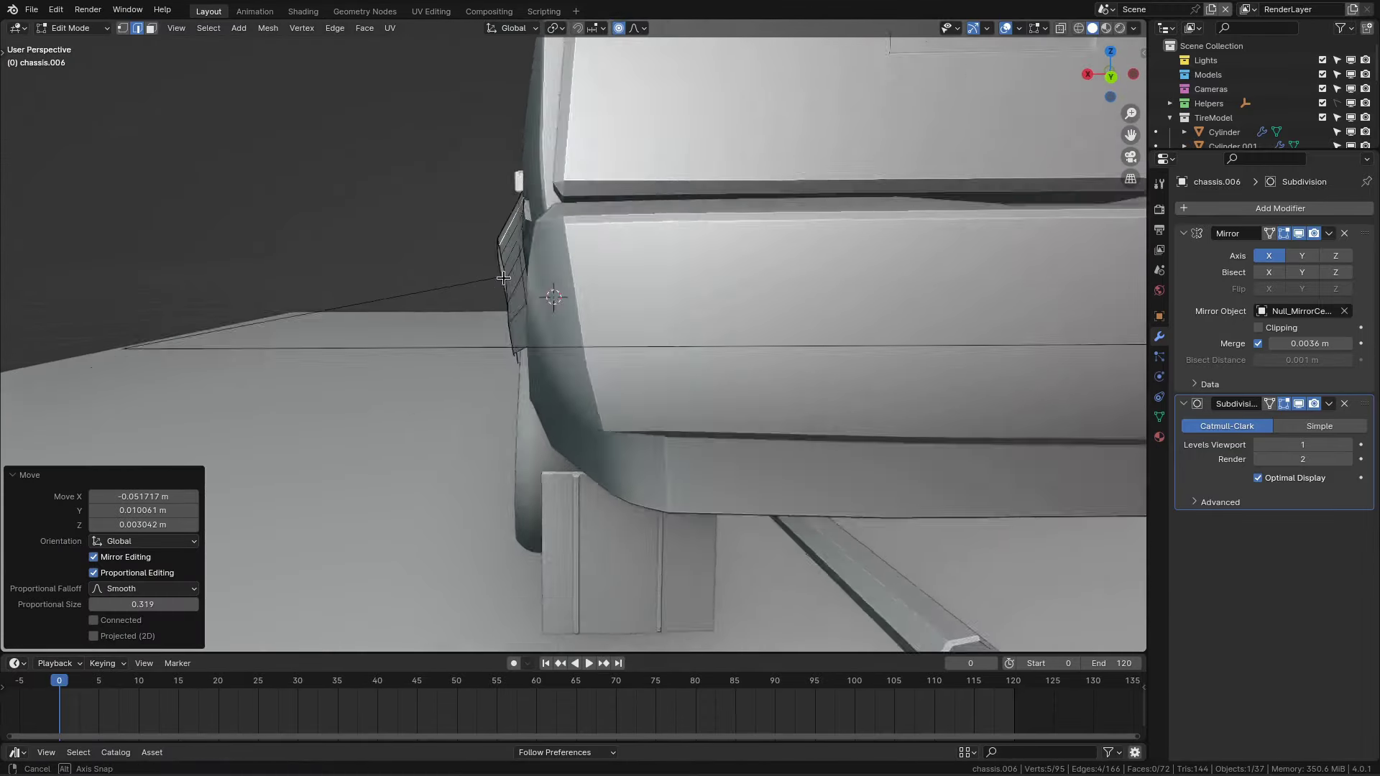
Step: Rotate and adjust the rear flare's vertices in side view to fit the rear arch
{"action": "middle_click_drag", "start_coordinate": [982, 315], "coordinate": [999, 261]}
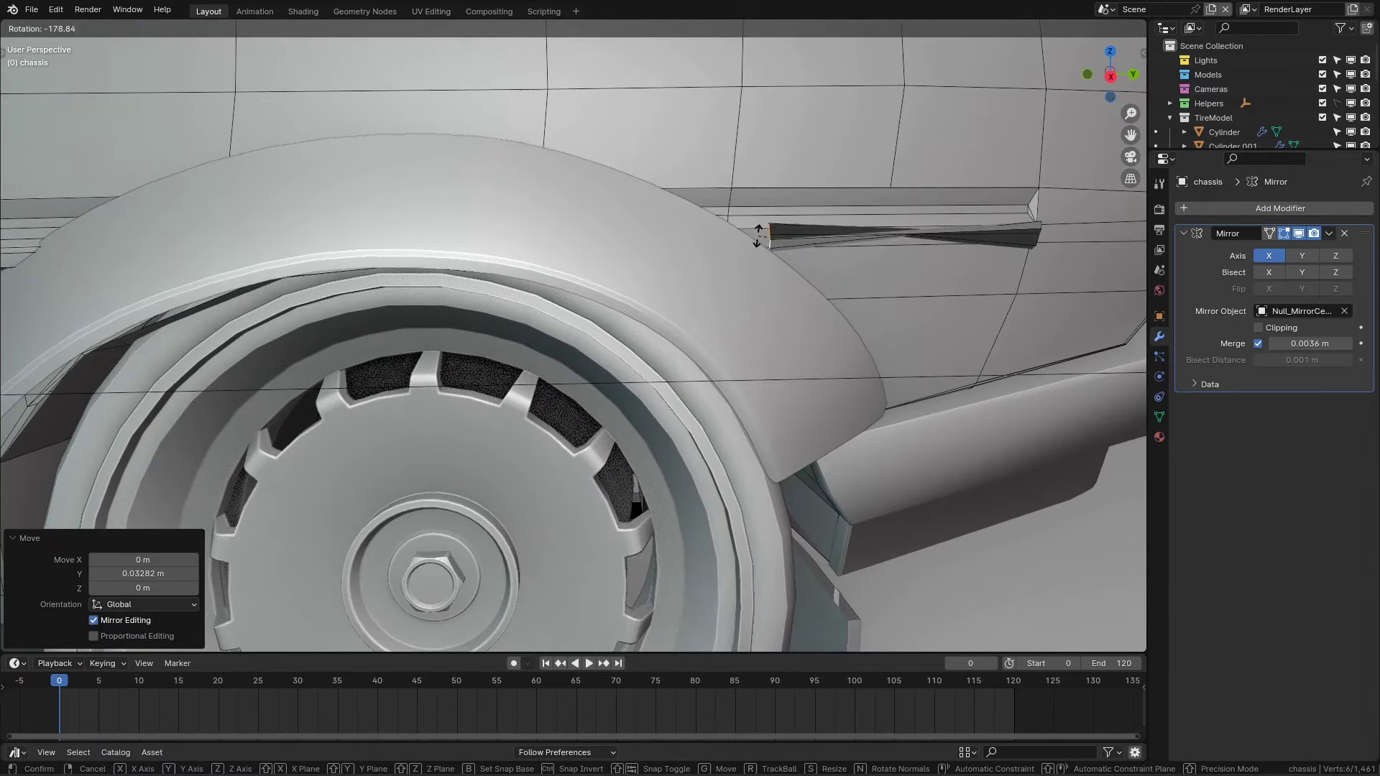
{"action": "key", "text": "KP_3"}
{"action": "scroll", "coordinate": [712, 268], "scroll_direction": "up", "scroll_amount": 5}
{"action": "key", "text": "r"}
{"action": "left_click", "coordinate": [849, 293]}
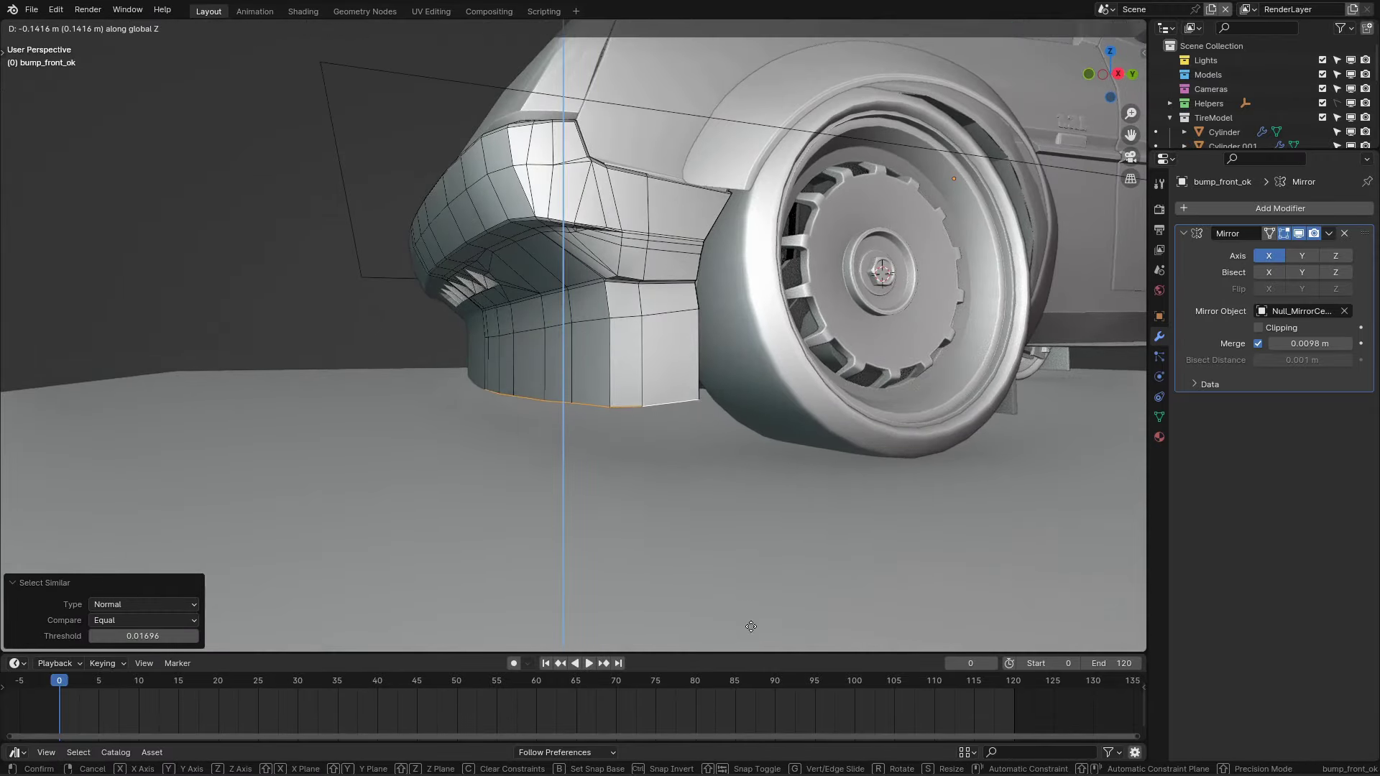
Step: Lower the front bumper's bottom faces and set its Bevel modifier width to 0.1 m
{"action": "middle_click_drag", "start_coordinate": [750, 626], "coordinate": [632, 432]}
{"action": "left_click", "coordinate": [633, 432]}
{"action": "key", "text": "g"}
{"action": "key", "text": "shift+z"}
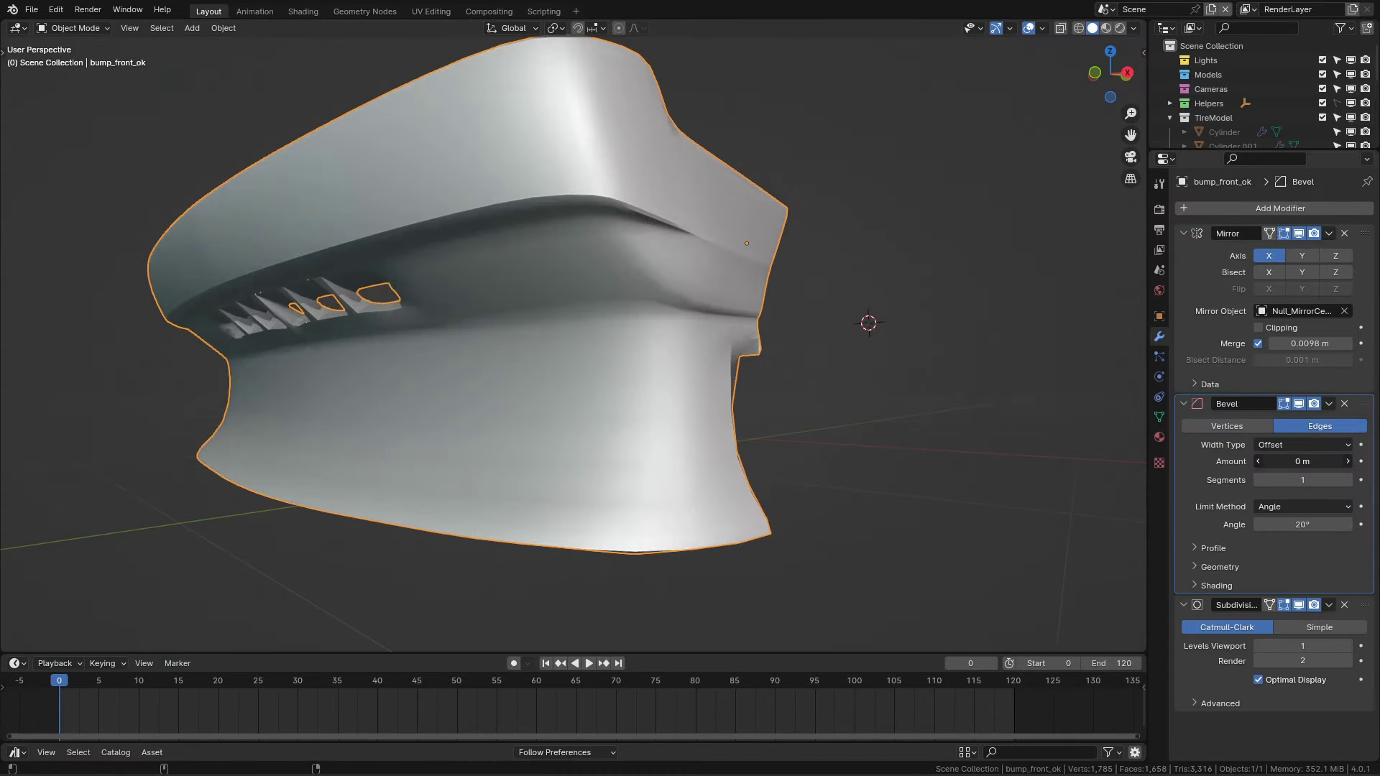
{"action": "left_click_drag", "start_coordinate": [1302, 461], "coordinate": [1330, 461]}
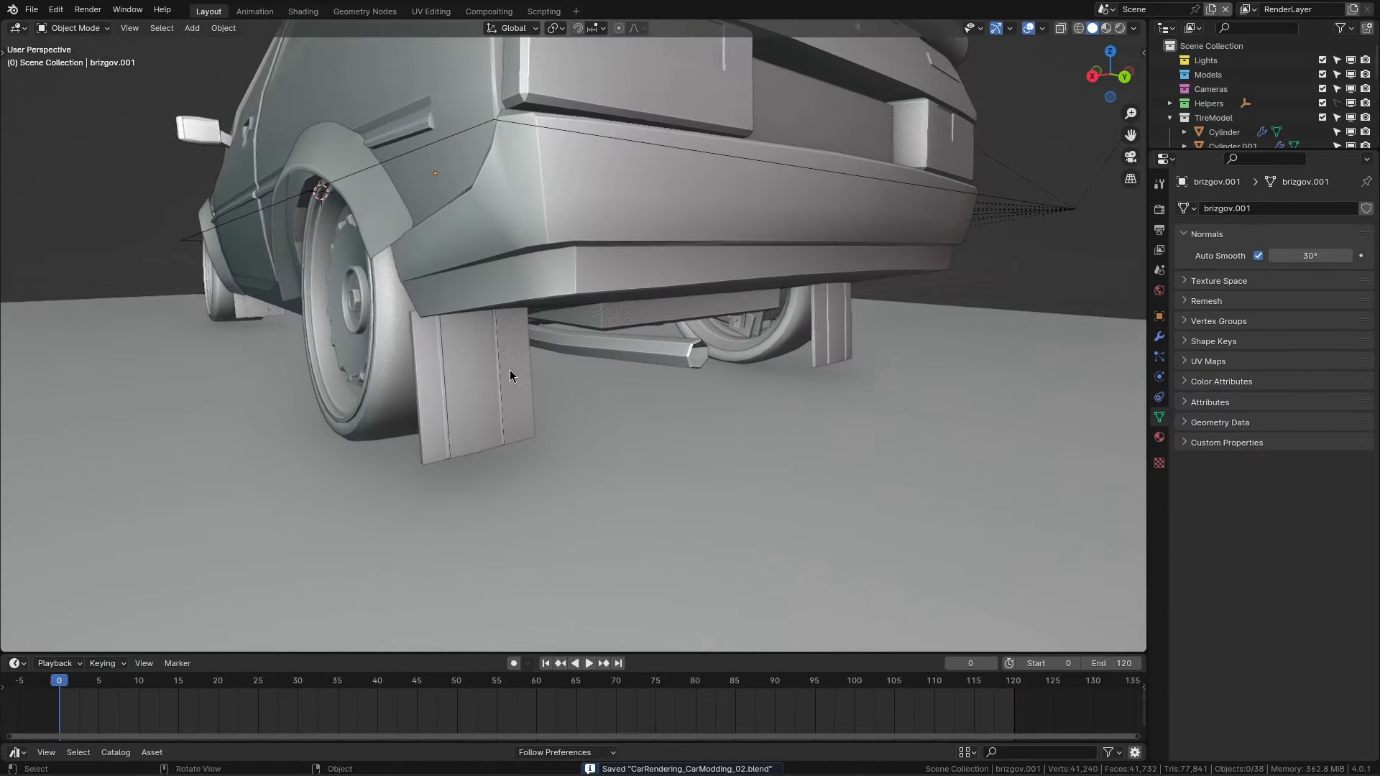
Step: Lay the new cylinder horizontal under the rear bumper as the exhaust pipe
{"action": "left_click", "coordinate": [699, 358]}
{"action": "key", "text": "Tab"}
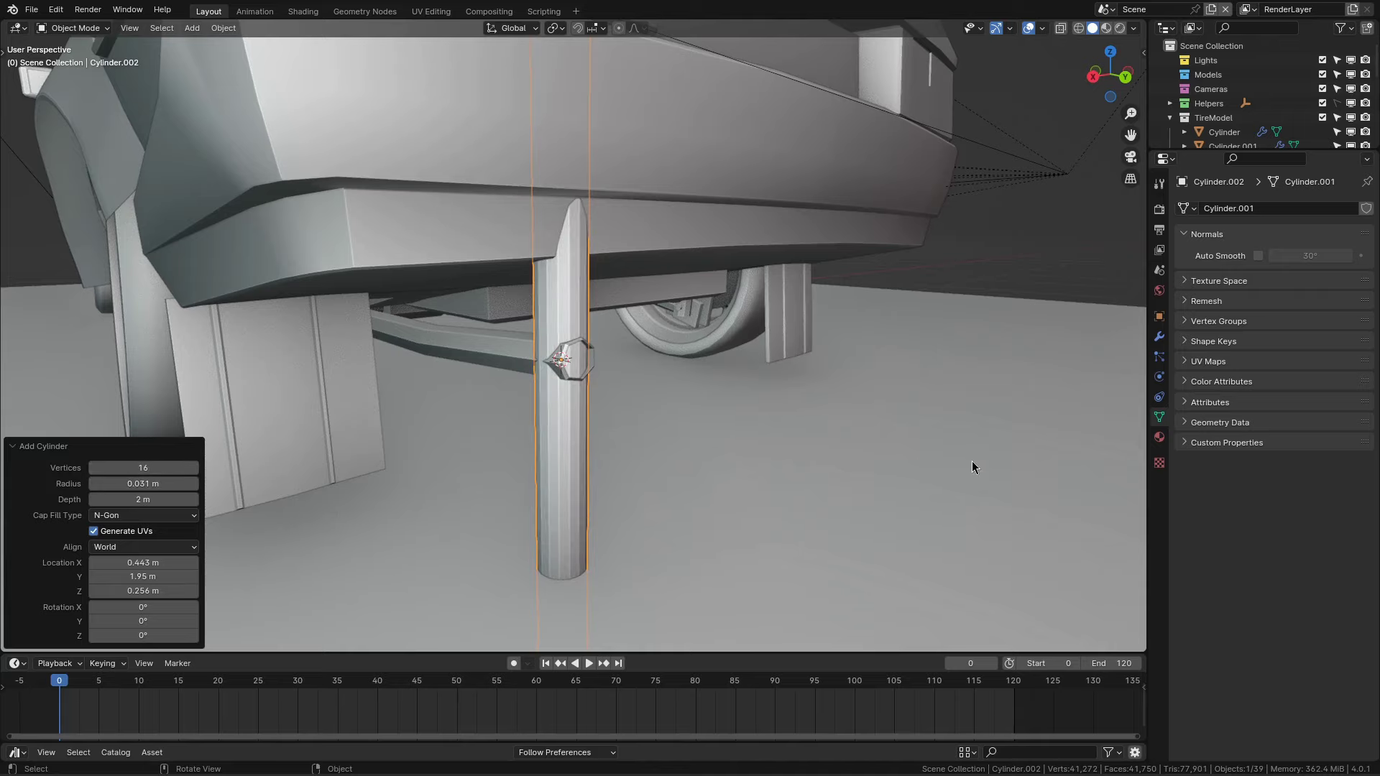
{"action": "key", "text": "r"}
{"action": "key", "text": "Return"}
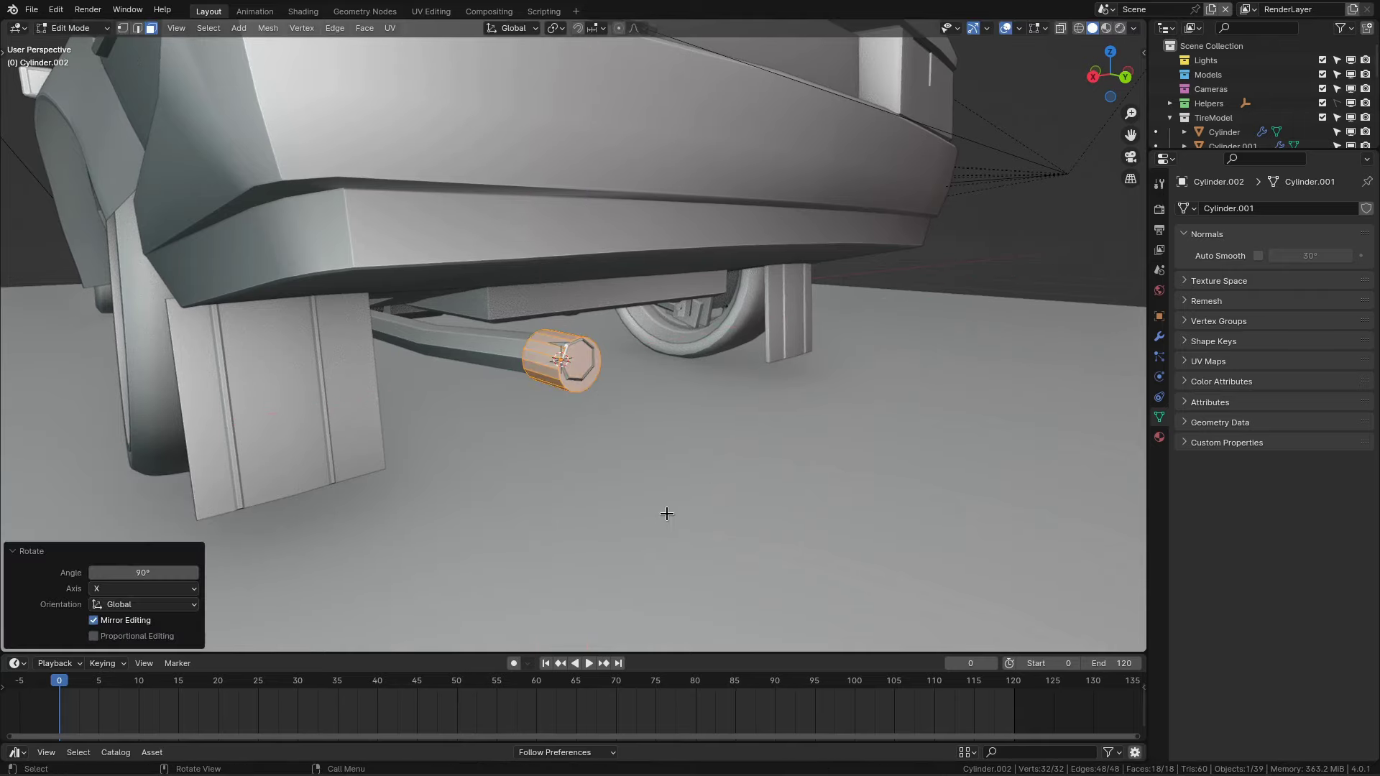
{"action": "key", "text": "Tab"}
{"action": "key", "text": "alt+s"}
{"action": "left_click", "coordinate": [561, 405]}
{"action": "mouse_move", "coordinate": [560, 405]}
{"action": "middle_mouse_down"}
{"action": "mouse_move", "coordinate": [625, 361]}
{"action": "mouse_move", "coordinate": [656, 459]}
{"action": "mouse_move", "coordinate": [748, 454]}
{"action": "middle_mouse_up"}
Step: Inset the pipe's end face, shift it along Y and extrude it inward
{"action": "key", "text": "i"}
{"action": "left_click", "coordinate": [626, 360]}
{"action": "key", "text": "g"}
{"action": "key", "text": "y"}
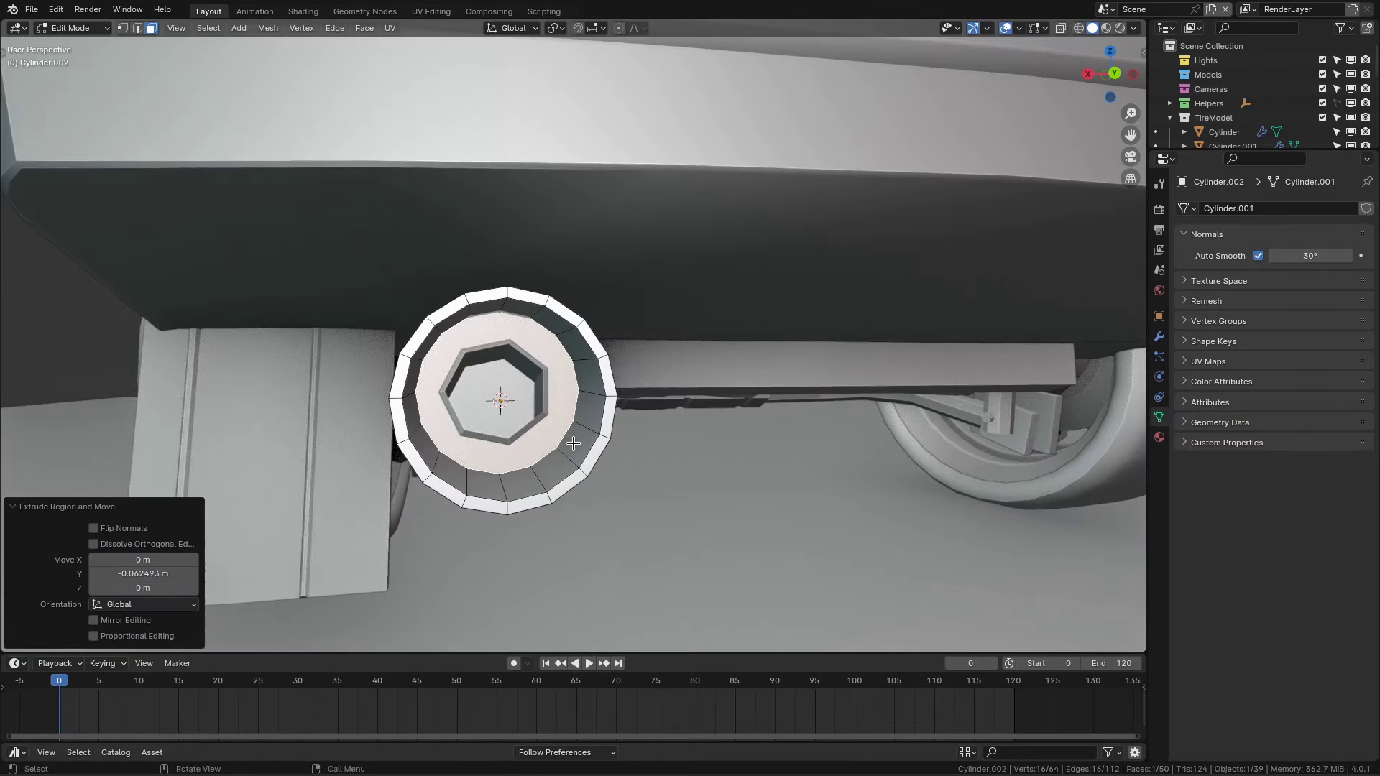
{"action": "key", "text": "e"}
{"action": "key", "text": "Escape"}
{"action": "key", "text": "alt+s"}
{"action": "left_click", "coordinate": [925, 480]}
Step: Extrude and scale further rings to taper the exhaust pipe
{"action": "mouse_move", "coordinate": [925, 480]}
{"action": "middle_mouse_down"}
{"action": "mouse_move", "coordinate": [719, 359]}
{"action": "mouse_move", "coordinate": [664, 377]}
{"action": "middle_mouse_up"}
{"action": "key", "text": "e"}
{"action": "key", "text": "s"}
{"action": "key", "text": "Escape"}
{"action": "left_click", "coordinate": [772, 439]}
{"action": "middle_click_drag", "start_coordinate": [772, 438], "coordinate": [887, 471]}
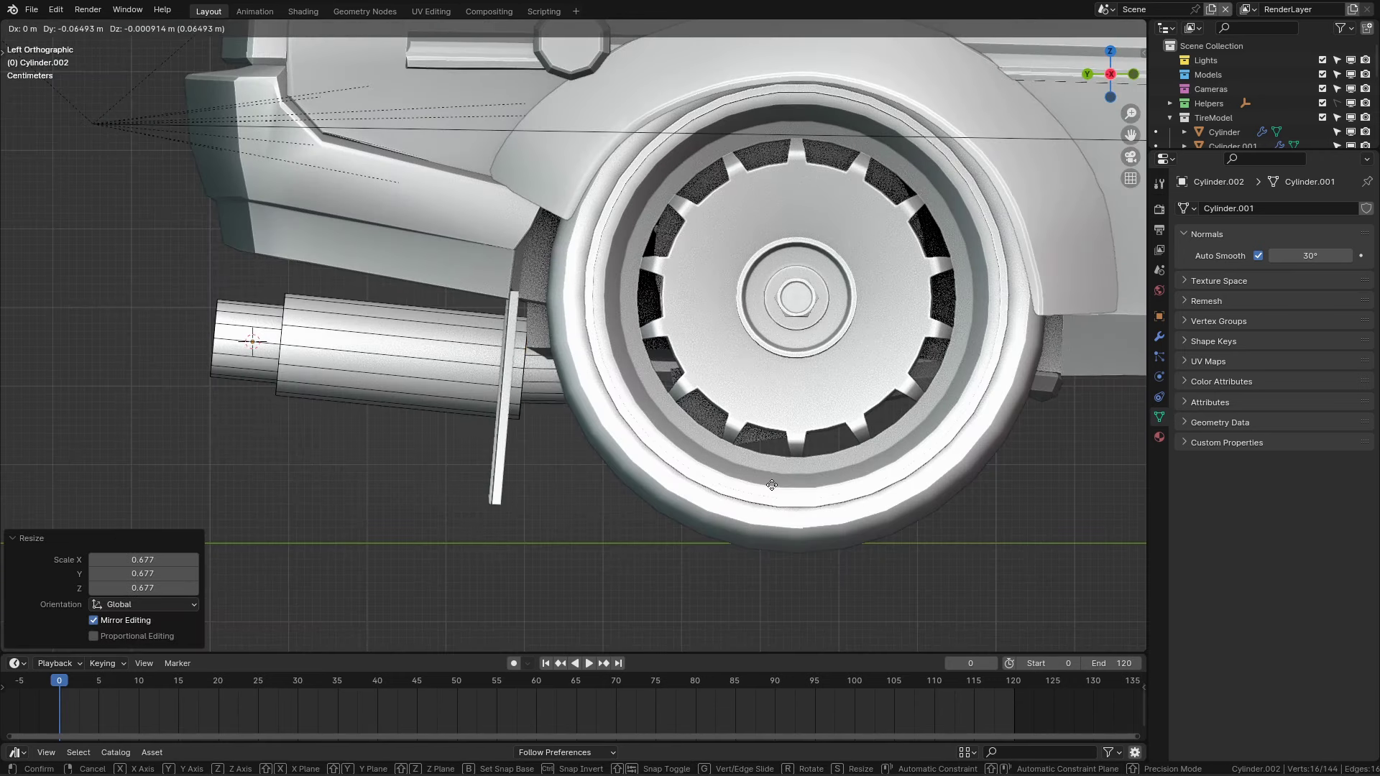
{"action": "key", "text": "e"}
{"action": "left_click", "coordinate": [888, 471]}
{"action": "key", "text": "e"}
{"action": "left_click", "coordinate": [36, 467]}
{"action": "middle_click_drag", "start_coordinate": [36, 467], "coordinate": [750, 414]}
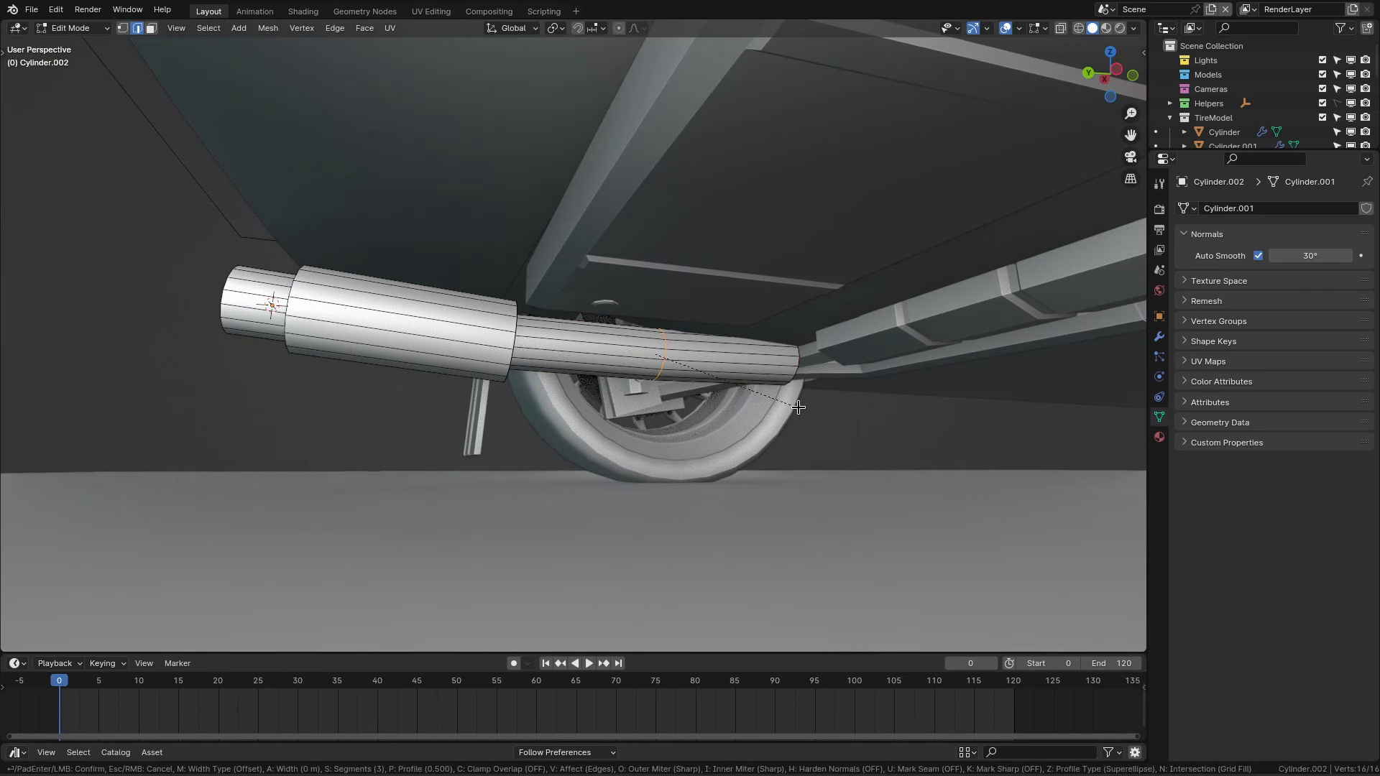
Step: Bevel the pipe edge and scale the tip ring along Z in see-through view
{"action": "left_click", "coordinate": [839, 419]}
{"action": "key", "text": "alt+z"}
{"action": "middle_click_drag", "start_coordinate": [633, 302], "coordinate": [647, 324]}
{"action": "key", "text": "alt+z"}
{"action": "key", "text": "s"}
{"action": "key", "text": "z"}
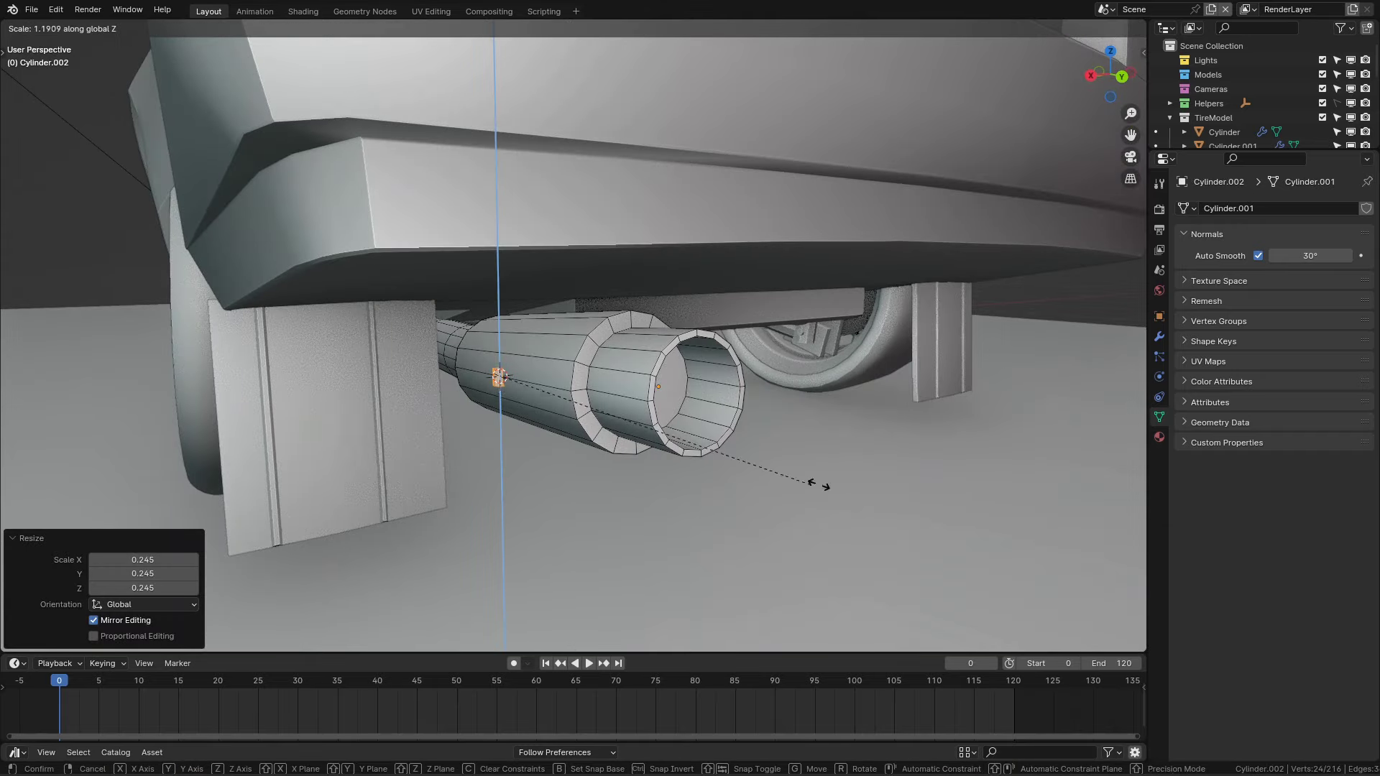
{"action": "middle_click_drag", "start_coordinate": [431, 431], "coordinate": [711, 412]}
Step: Duplicate a ring along X to form the hanger on the pipe
{"action": "key", "text": "shift+d"}
{"action": "key", "text": "x"}
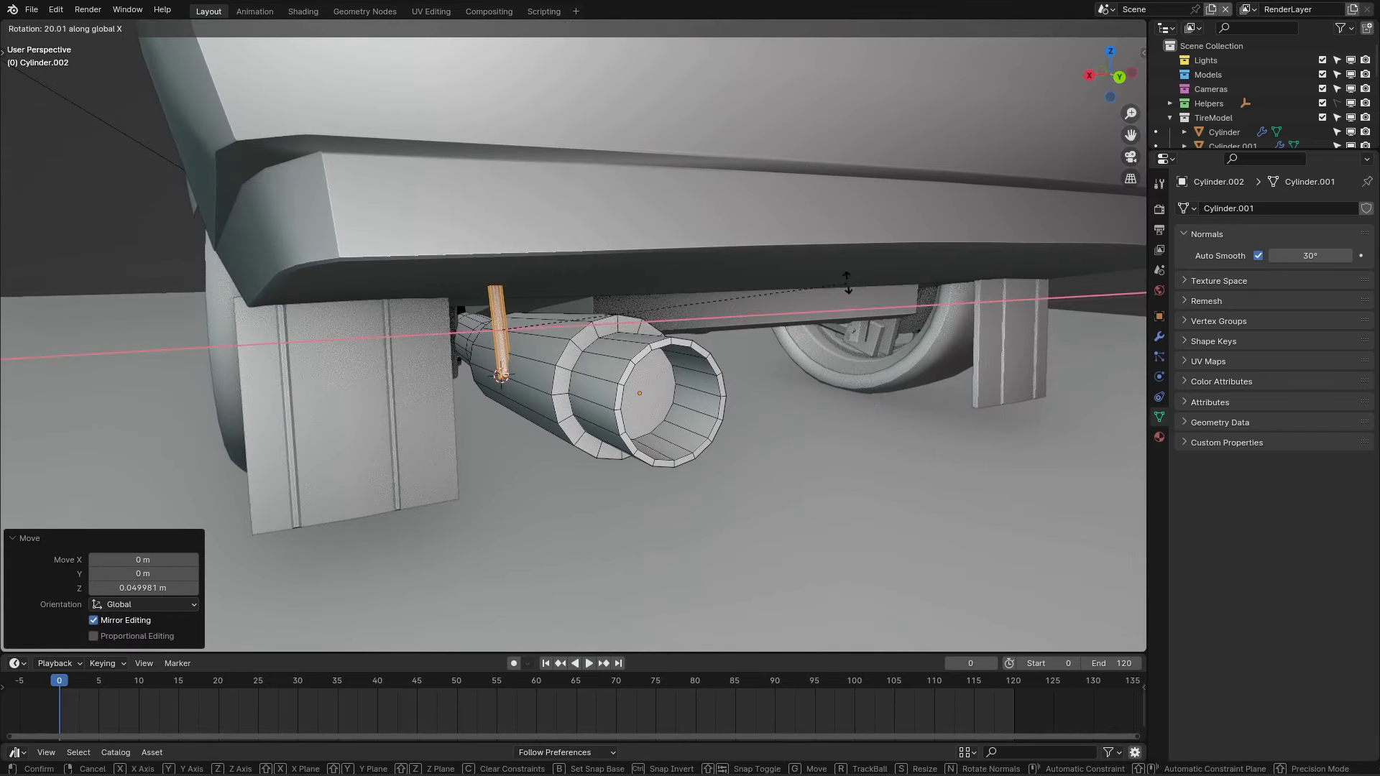
{"action": "left_click", "coordinate": [712, 412]}
{"action": "key", "text": "Return"}
{"action": "key", "text": "Tab"}
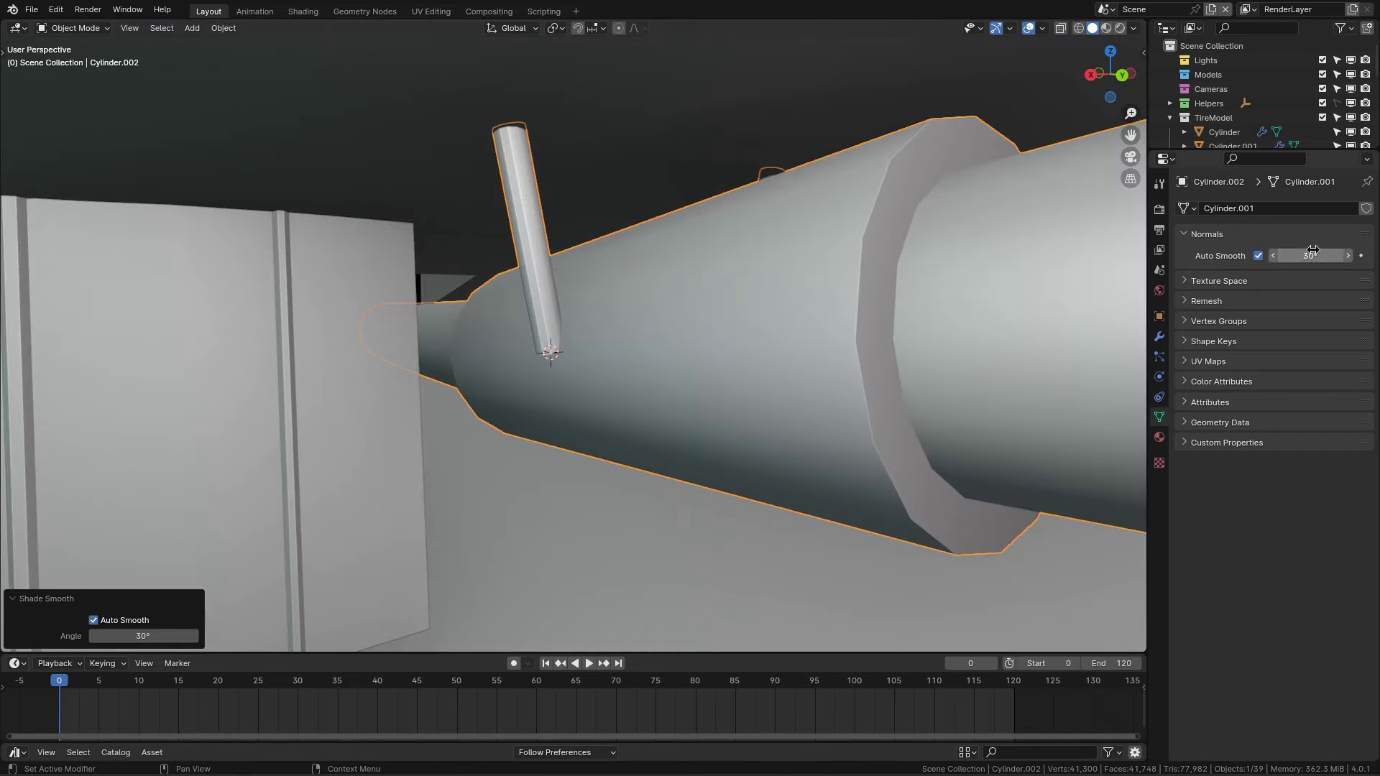
{"action": "middle_click_drag", "start_coordinate": [571, 378], "coordinate": [418, 316]}
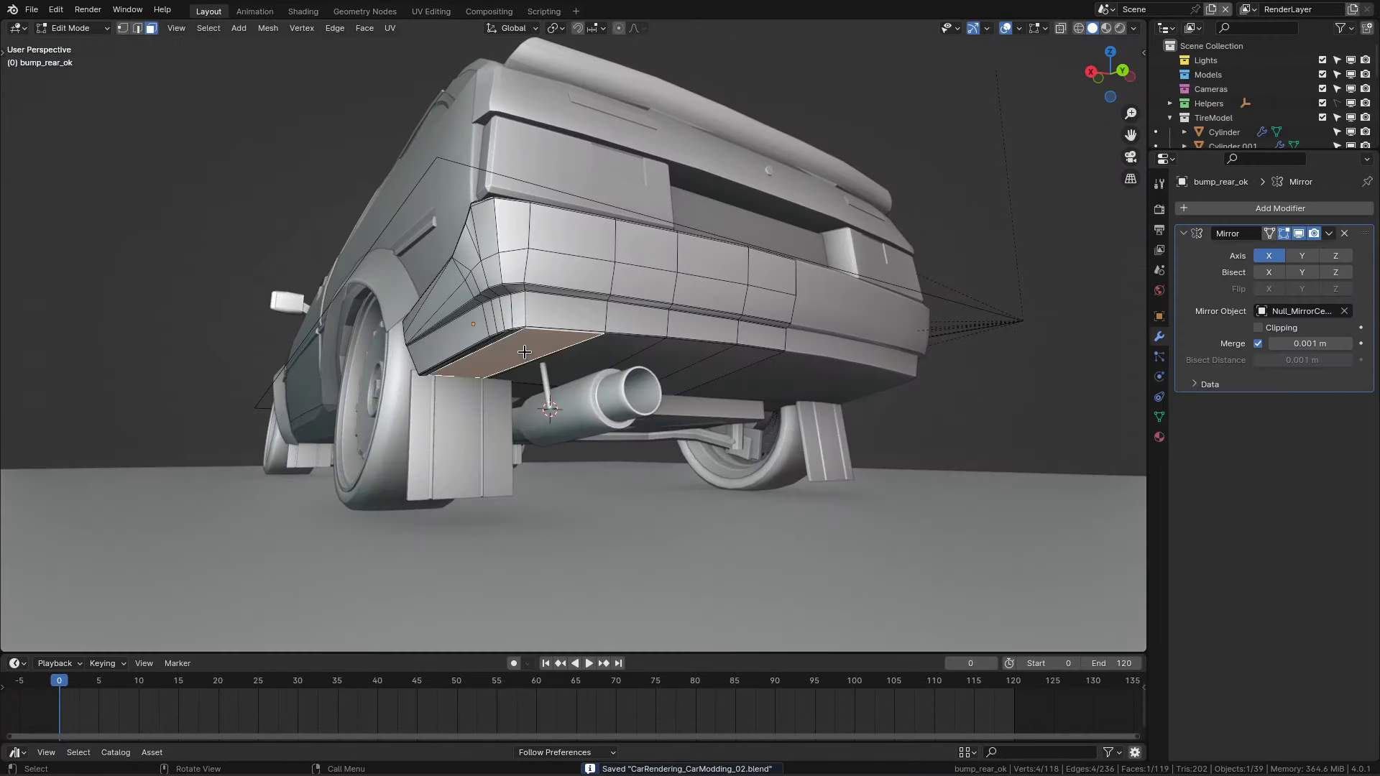
Step: Select the rear bumper faces around the pipe and move them along Z
{"action": "key", "text": "shift+g"}
{"action": "left_click", "coordinate": [525, 374]}
{"action": "middle_click_drag", "start_coordinate": [525, 373], "coordinate": [790, 438]}
{"action": "key", "text": "g"}
{"action": "key", "text": "z"}
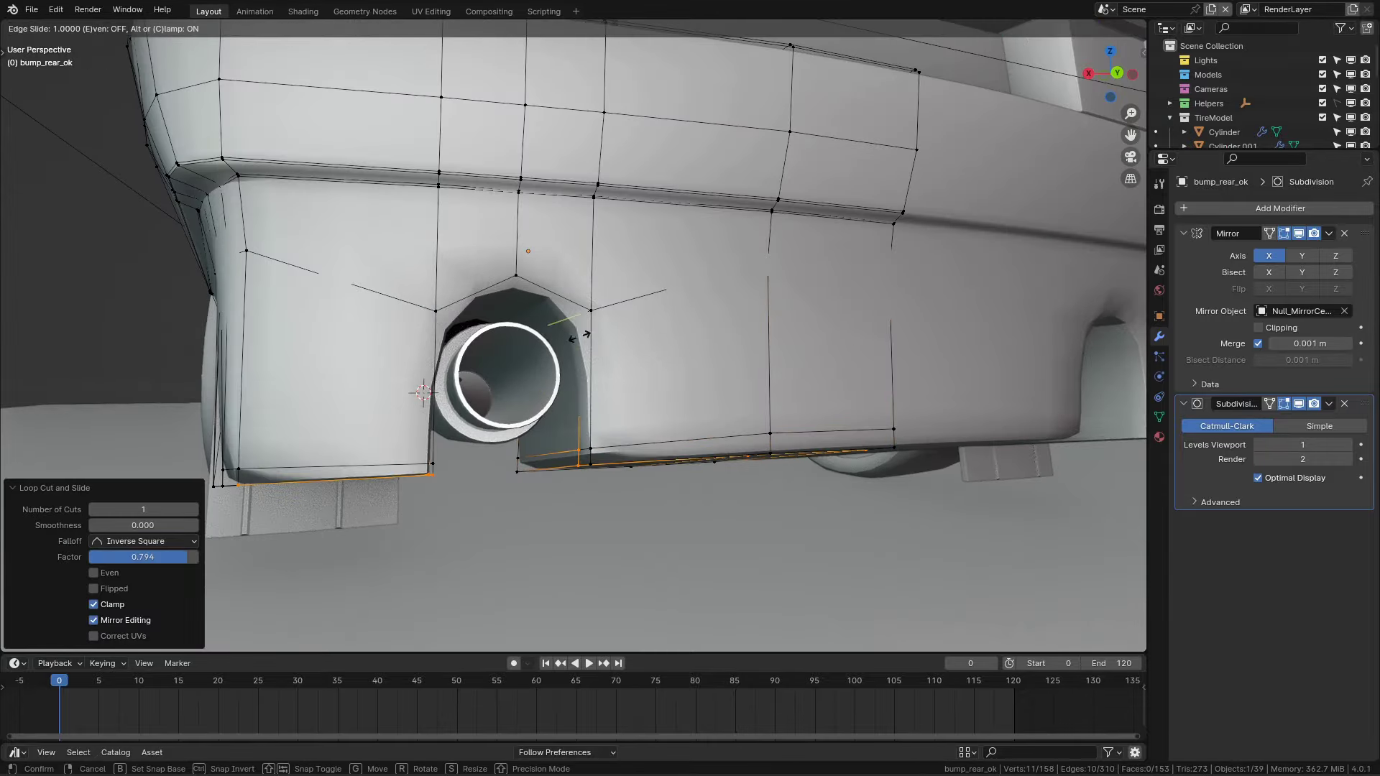
Step: Add holding loop cuts on the rear bumper around the exhaust opening
{"action": "left_click", "coordinate": [578, 336]}
{"action": "key", "text": "ctrl+r"}
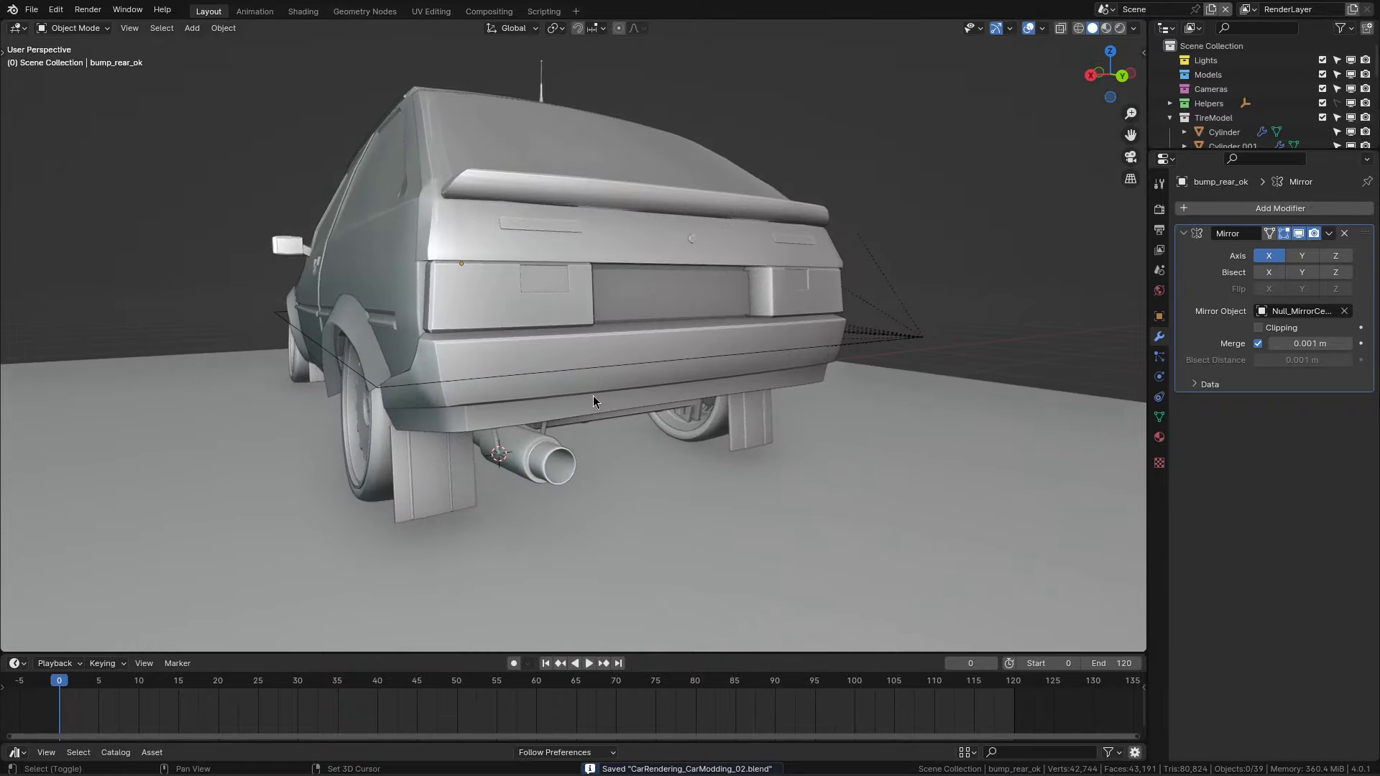
{"action": "mouse_move", "coordinate": [593, 395]}
{"action": "middle_mouse_down"}
{"action": "mouse_move", "coordinate": [763, 292]}
{"action": "mouse_move", "coordinate": [884, 319]}
{"action": "mouse_move", "coordinate": [817, 305]}
{"action": "mouse_move", "coordinate": [831, 312]}
{"action": "mouse_move", "coordinate": [807, 318]}
{"action": "middle_mouse_up"}
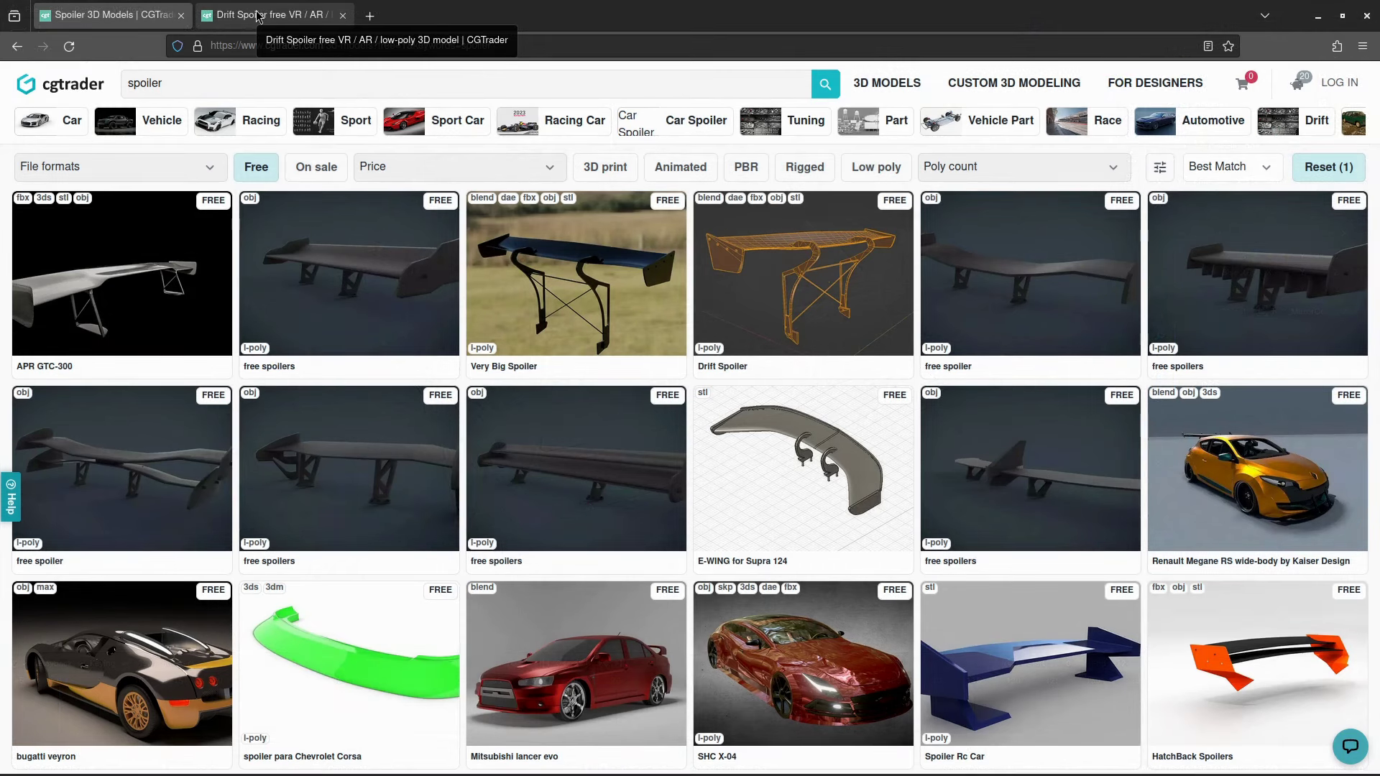
Step: Switch to the Drift Spoiler free model page and scroll down through it
{"action": "left_click", "coordinate": [257, 16]}
{"action": "scroll", "coordinate": [1148, 408], "scroll_direction": "down", "scroll_amount": 2}
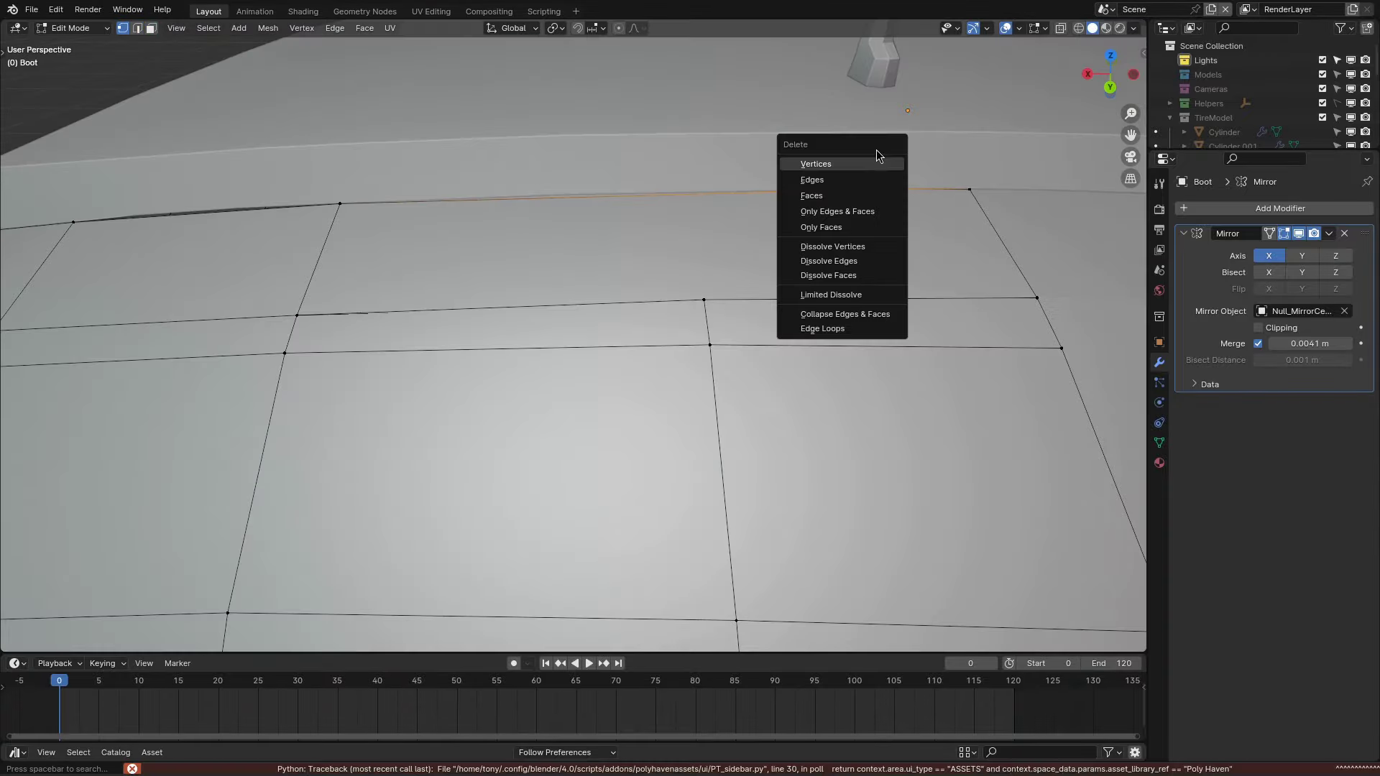
Step: Merge the selected boot vertices at the last one and delete the stray face
{"action": "left_click", "coordinate": [879, 155]}
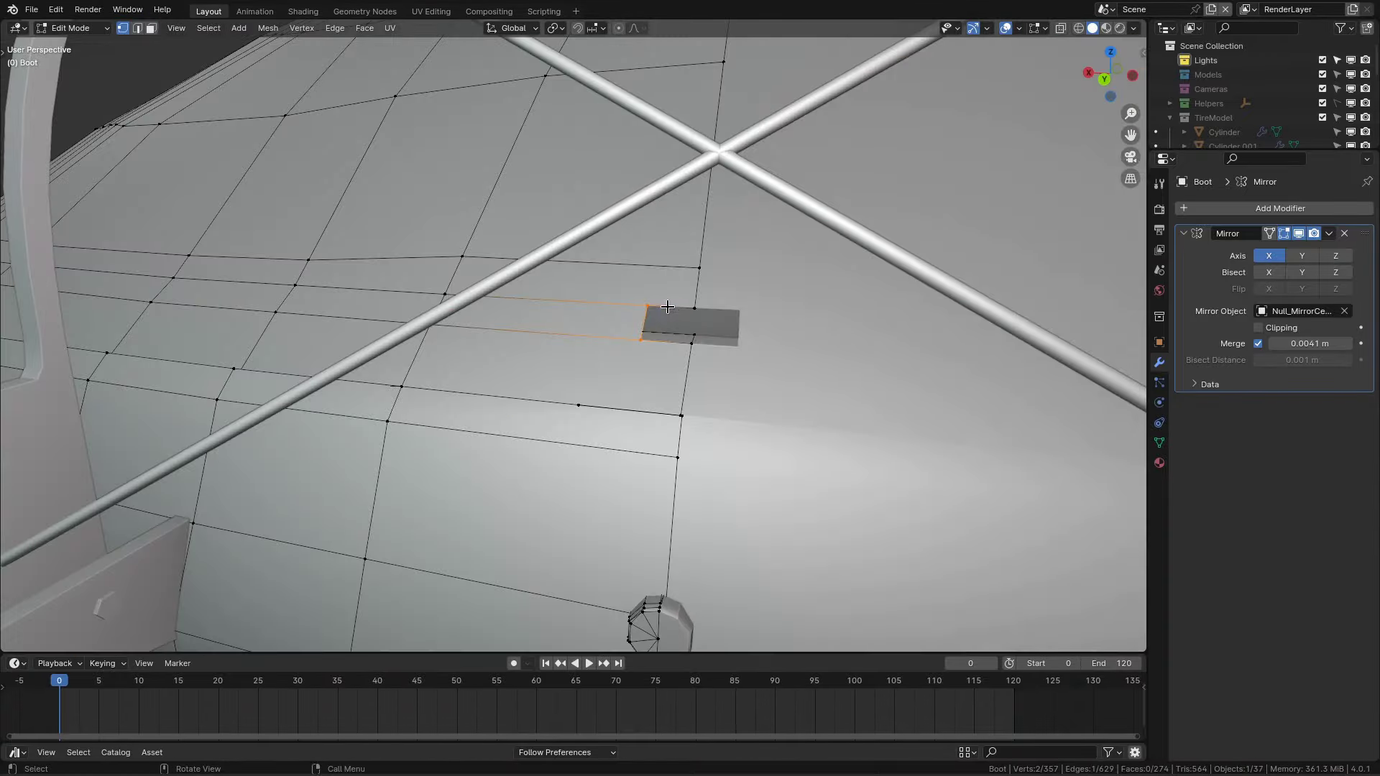
{"action": "key", "text": "x"}
{"action": "left_click", "coordinate": [606, 393]}
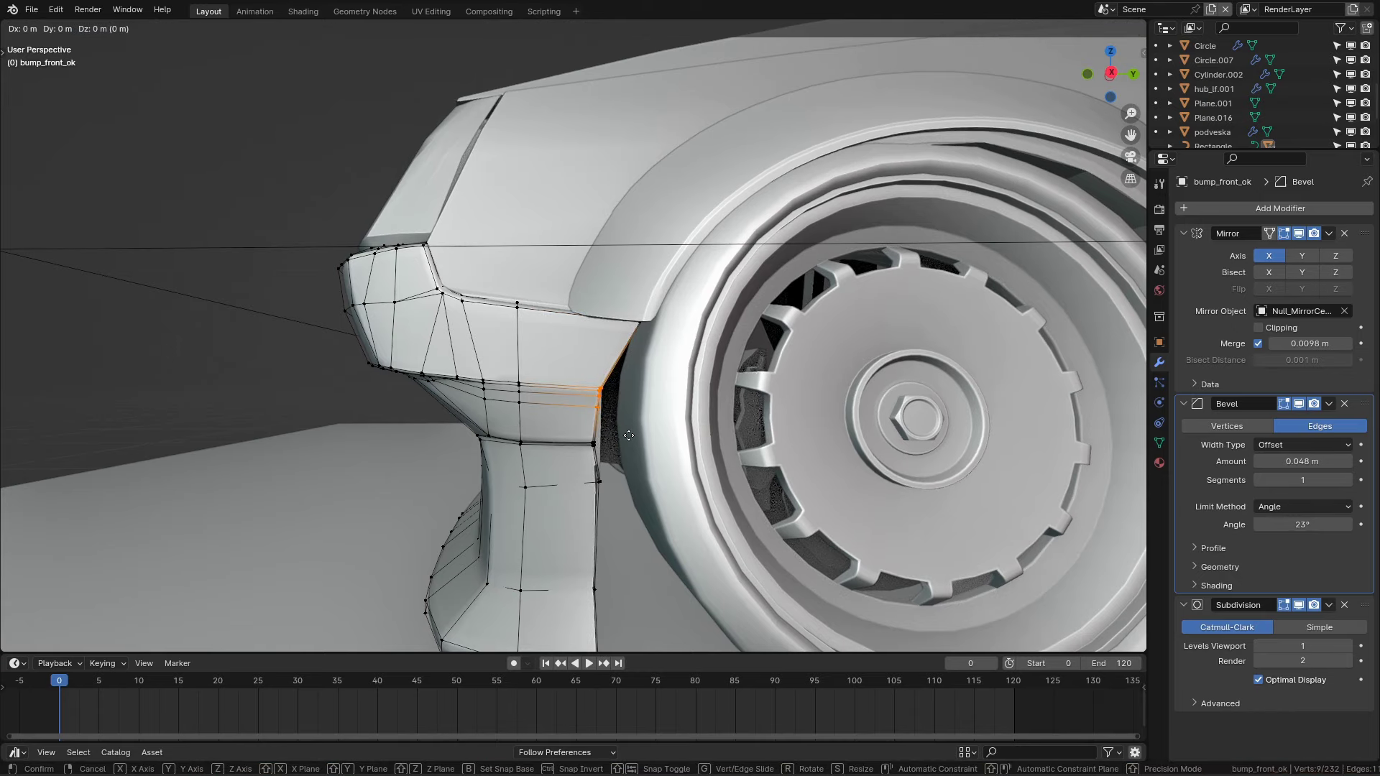
Step: Move bumper vertices beside the front wheel along Y and scale them, using proportional editing
{"action": "left_click", "coordinate": [628, 435]}
{"action": "scroll", "coordinate": [565, 422], "scroll_direction": "up", "scroll_amount": 3}
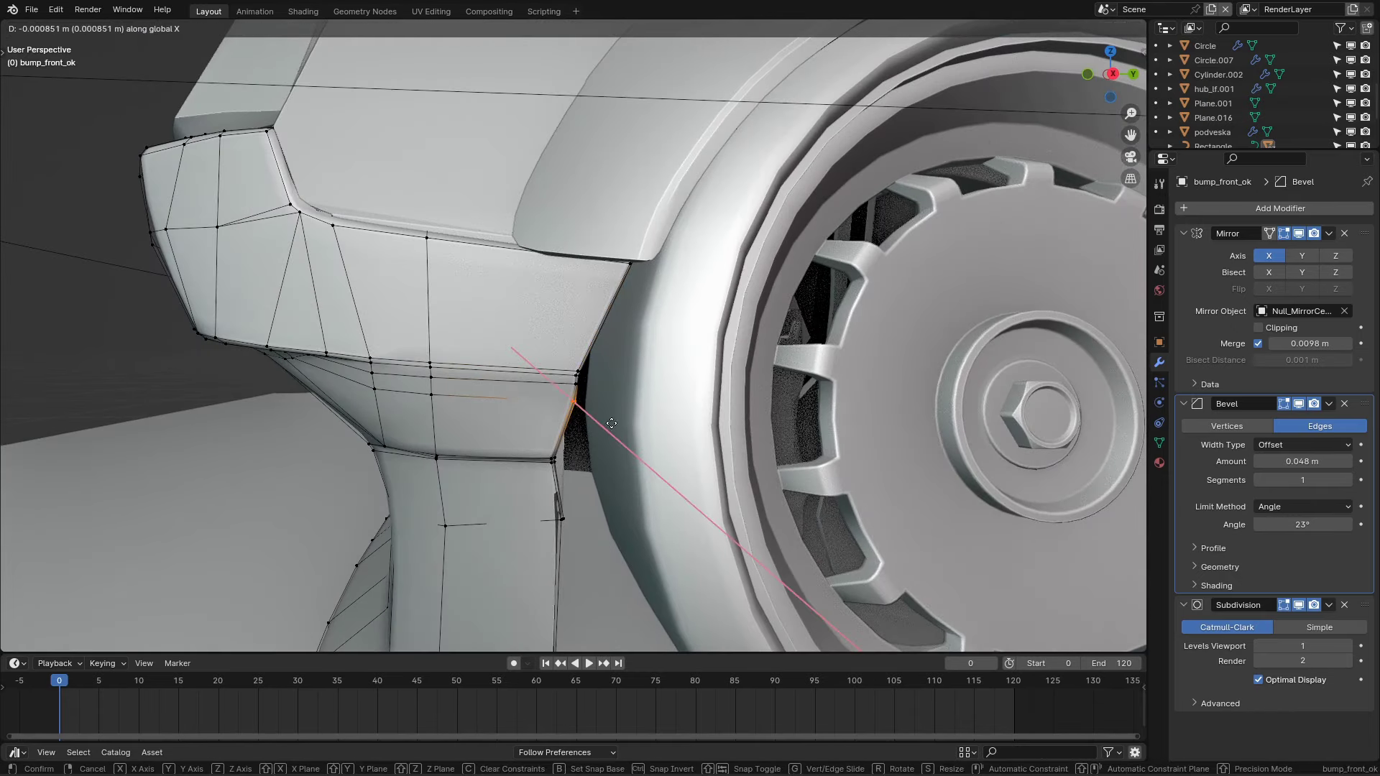
{"action": "key", "text": "y"}
{"action": "left_click", "coordinate": [582, 392]}
{"action": "left_click", "coordinate": [734, 421]}
{"action": "middle_click_drag", "start_coordinate": [735, 421], "coordinate": [797, 329]}
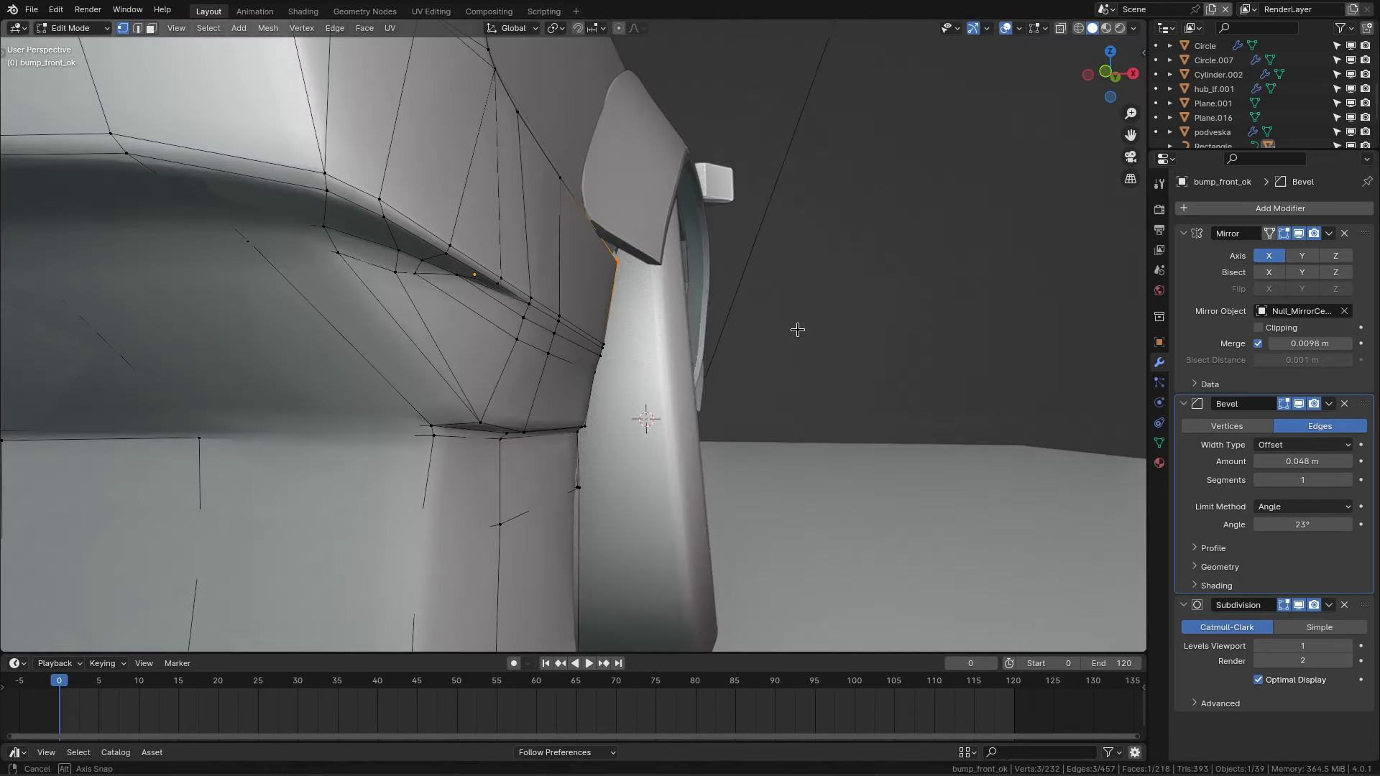
{"action": "scroll", "coordinate": [914, 353], "scroll_direction": "down", "scroll_amount": 3}
{"action": "key", "text": "o"}
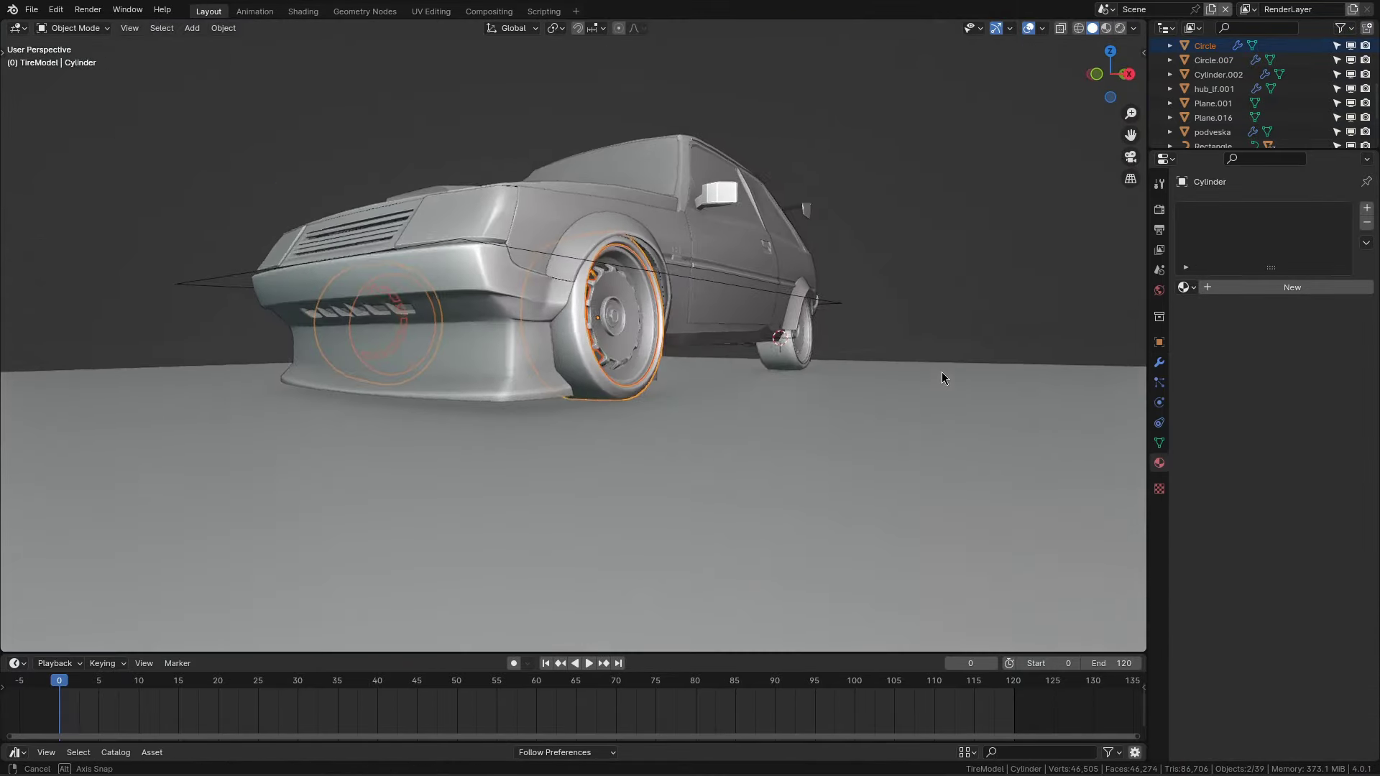
Step: Tilt the front wheel -2.93° around the Y axis
{"action": "key", "text": "r"}
{"action": "key", "text": "y"}
{"action": "left_click", "coordinate": [945, 352]}
{"action": "mouse_move", "coordinate": [946, 352]}
{"action": "middle_mouse_down"}
{"action": "mouse_move", "coordinate": [930, 419]}
{"action": "mouse_move", "coordinate": [830, 450]}
{"action": "middle_mouse_up"}
{"action": "scroll", "coordinate": [830, 449], "scroll_direction": "up", "scroll_amount": 5}
Step: Rotate the rear wheel Cylinder.001 around the X axis
{"action": "left_click", "coordinate": [813, 381]}
{"action": "mouse_move", "coordinate": [813, 381]}
{"action": "middle_mouse_down"}
{"action": "mouse_move", "coordinate": [927, 412]}
{"action": "mouse_move", "coordinate": [909, 396]}
{"action": "middle_mouse_up"}
{"action": "key", "text": "r"}
{"action": "key", "text": "x"}
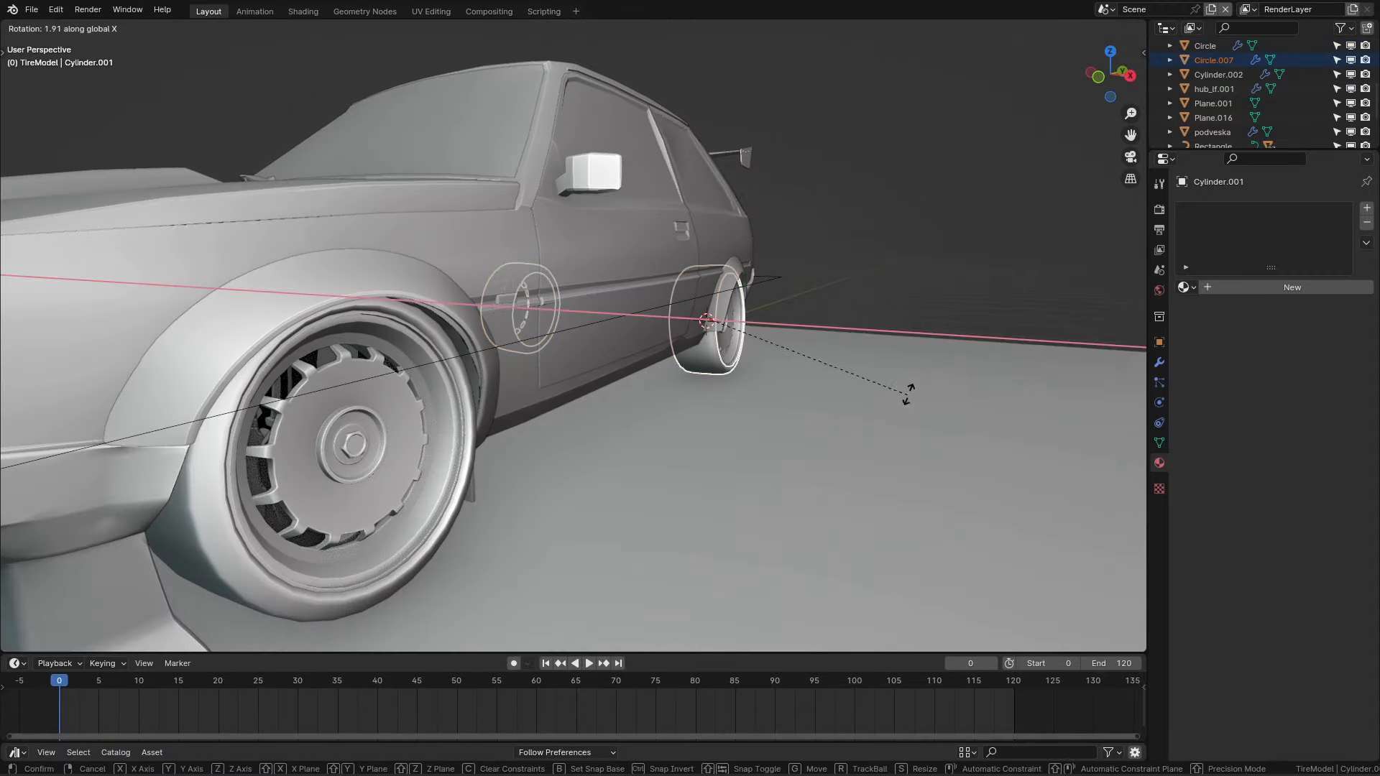
{"action": "mouse_move", "coordinate": [994, 408]}
{"action": "middle_mouse_down"}
{"action": "mouse_move", "coordinate": [545, 454]}
{"action": "mouse_move", "coordinate": [542, 472]}
{"action": "mouse_move", "coordinate": [610, 406]}
{"action": "middle_mouse_up"}
{"action": "key", "text": "Escape"}
{"action": "scroll", "coordinate": [545, 446], "scroll_direction": "up", "scroll_amount": 5}
Step: Move the front wheel hub hub_lf.001 along a single axis
{"action": "left_click", "coordinate": [545, 438]}
{"action": "left_click", "coordinate": [610, 406]}
{"action": "key", "text": "g"}
{"action": "key", "text": "y"}
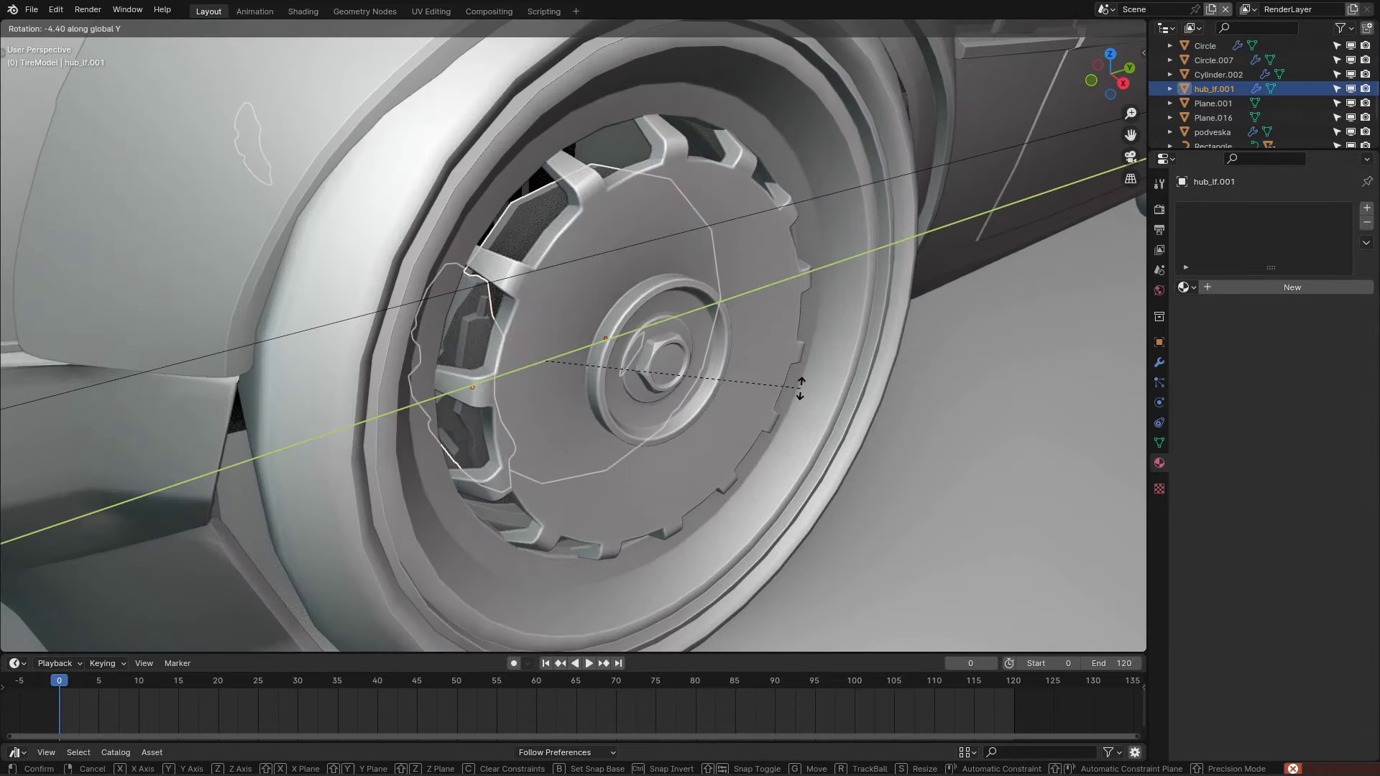
{"action": "left_click", "coordinate": [744, 506]}
{"action": "scroll", "coordinate": [647, 431], "scroll_direction": "down", "scroll_amount": 6}
Step: Move the Rectangle object vertically along Z, then clear the selection
{"action": "left_click", "coordinate": [503, 415]}
{"action": "key", "text": "g"}
{"action": "key", "text": "z"}
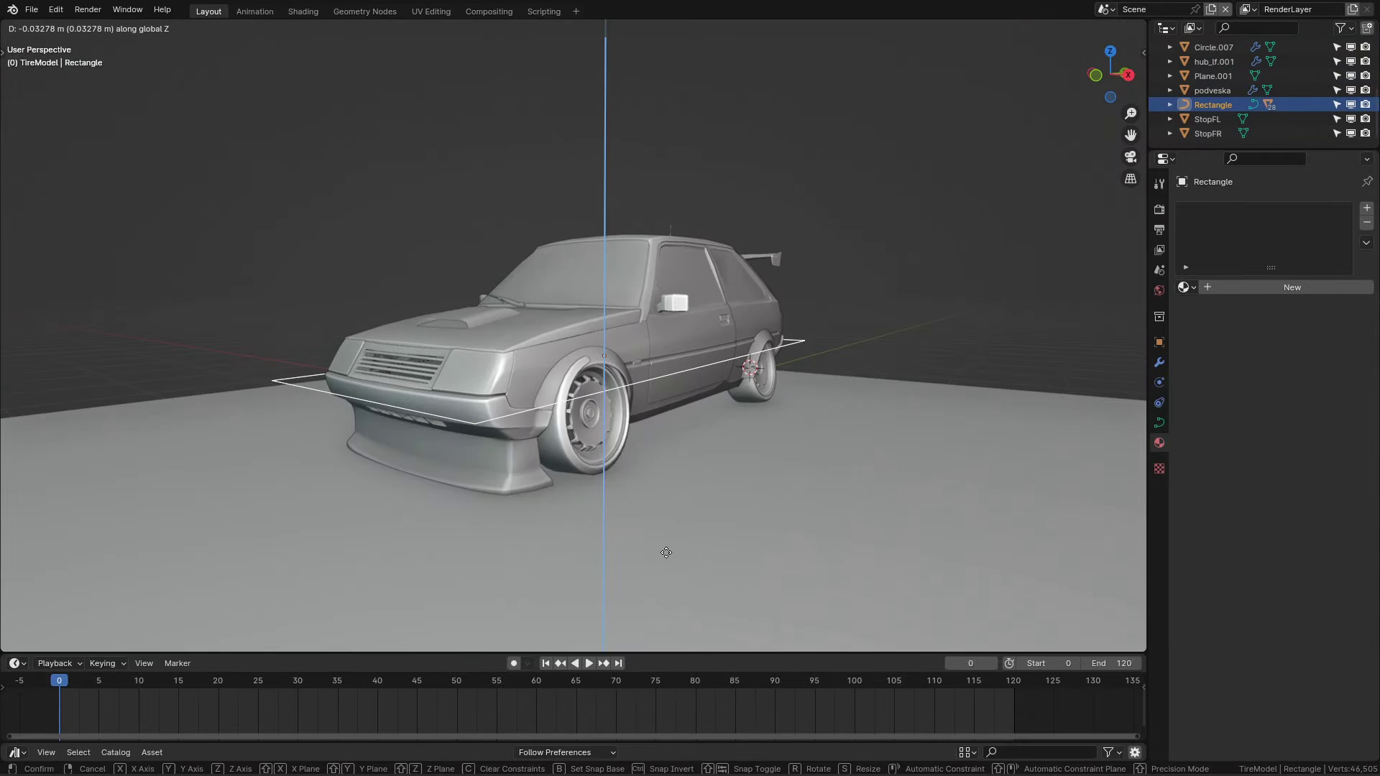
{"action": "key", "text": "Escape"}
{"action": "middle_click_drag", "start_coordinate": [666, 552], "coordinate": [631, 477]}
{"action": "key", "text": "g"}
{"action": "key", "text": "z"}
{"action": "key", "text": "Escape"}
{"action": "key", "text": "alt+a"}
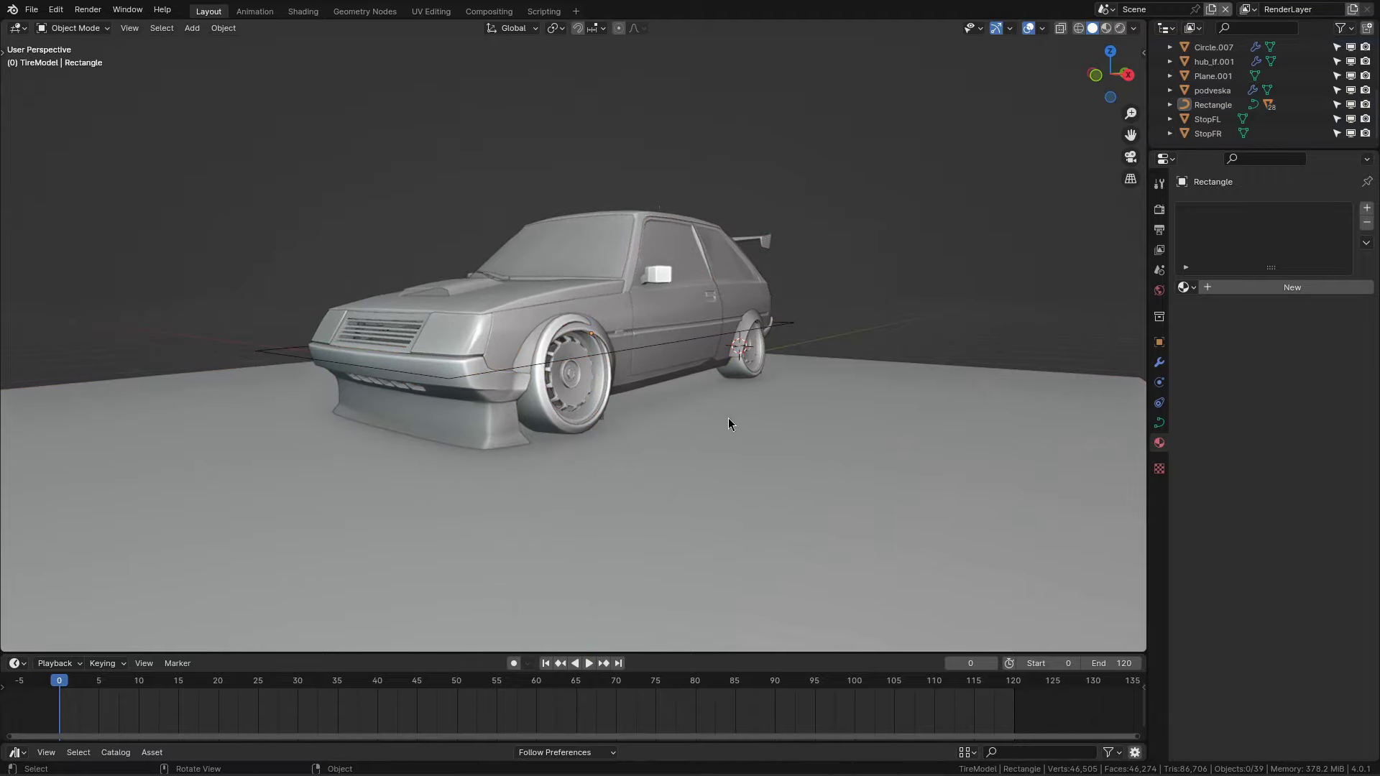
Step: Stretch the front wheel arch vertically and save CarRendering_CarModding_02.blend
{"action": "mouse_move", "coordinate": [729, 424]}
{"action": "middle_mouse_down"}
{"action": "mouse_move", "coordinate": [868, 411]}
{"action": "mouse_move", "coordinate": [559, 408]}
{"action": "middle_mouse_up"}
{"action": "scroll", "coordinate": [660, 373], "scroll_direction": "up", "scroll_amount": 3}
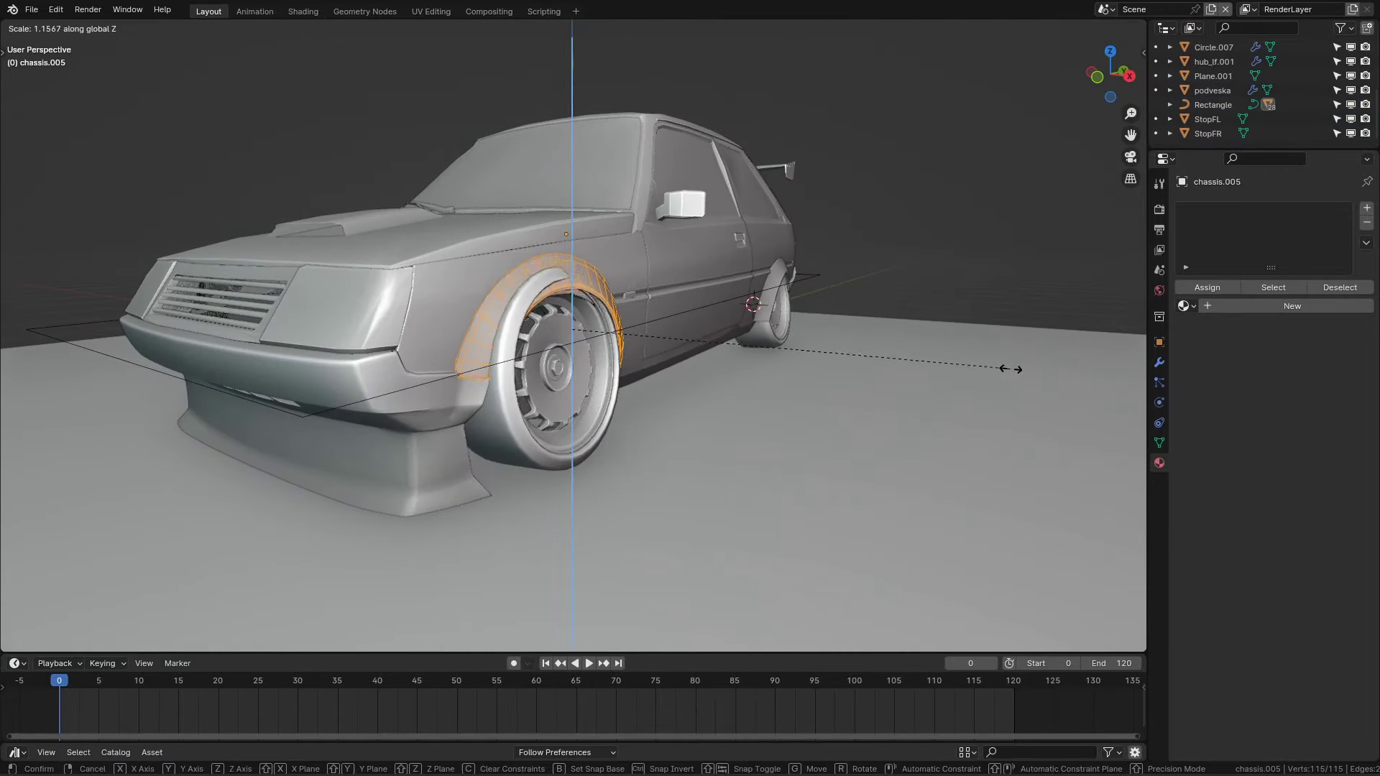
{"action": "key", "text": "Escape"}
{"action": "scroll", "coordinate": [264, 313], "scroll_direction": "down", "scroll_amount": 4}
{"action": "key", "text": "ctrl+s"}
{"action": "middle_click_drag", "start_coordinate": [499, 322], "coordinate": [707, 396]}
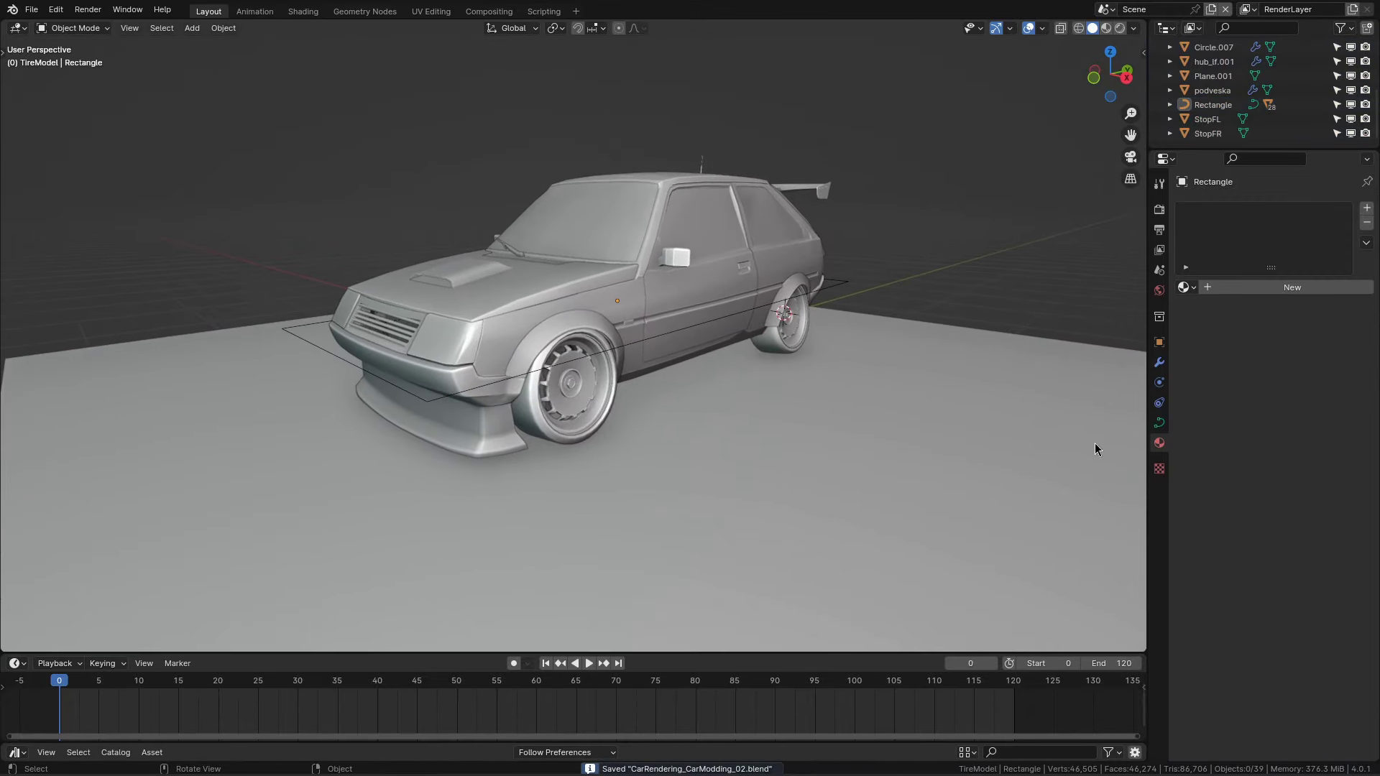
Step: Select the door mirror using see-through X-ray view
{"action": "middle_click_drag", "start_coordinate": [1095, 449], "coordinate": [863, 345]}
{"action": "key", "text": "alt+z"}
{"action": "left_click", "coordinate": [697, 317]}
{"action": "left_click", "coordinate": [1159, 362]}
Step: Shade the door mirror smooth
{"action": "key", "text": "alt+z"}
{"action": "scroll", "coordinate": [701, 332], "scroll_direction": "up", "scroll_amount": 4}
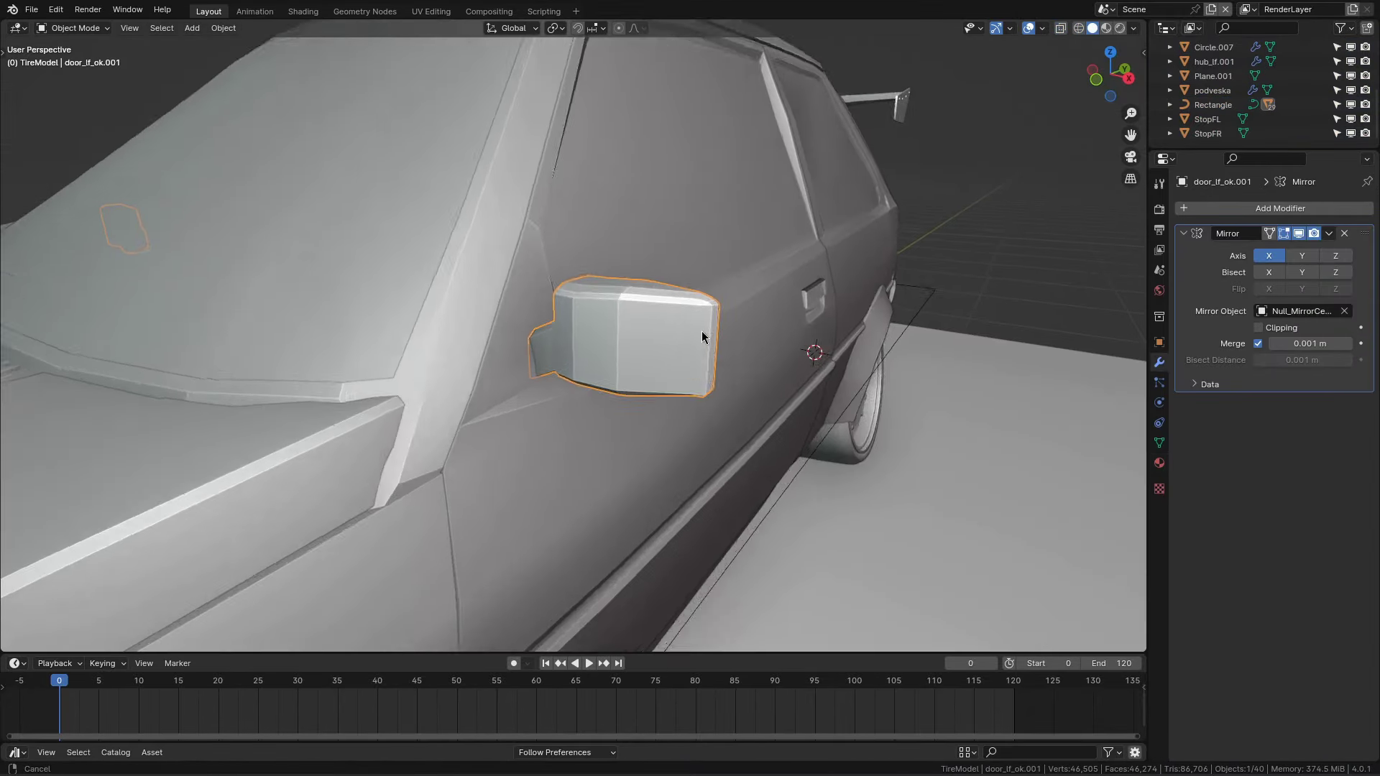
{"action": "right_click", "coordinate": [715, 338]}
{"action": "left_click", "coordinate": [727, 375]}
{"action": "mouse_move", "coordinate": [702, 330]}
{"action": "middle_mouse_down"}
{"action": "mouse_move", "coordinate": [715, 338]}
{"action": "mouse_move", "coordinate": [729, 306]}
{"action": "mouse_move", "coordinate": [564, 318]}
{"action": "mouse_move", "coordinate": [179, 280]}
{"action": "mouse_move", "coordinate": [589, 228]}
{"action": "middle_mouse_up"}
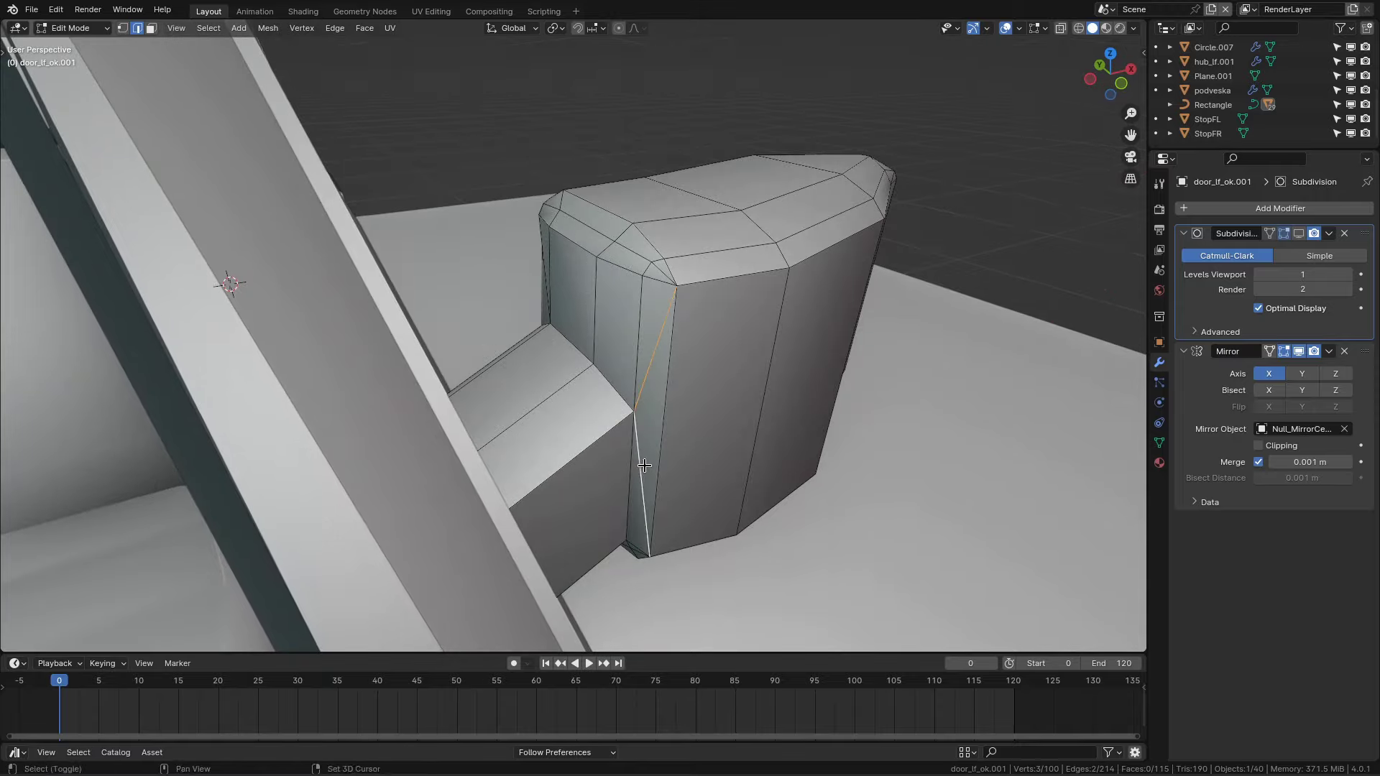
{"action": "mouse_move", "coordinate": [693, 350]}
{"action": "middle_mouse_down"}
{"action": "mouse_move", "coordinate": [730, 431]}
{"action": "mouse_move", "coordinate": [823, 484]}
{"action": "mouse_move", "coordinate": [941, 347]}
{"action": "mouse_move", "coordinate": [503, 309]}
{"action": "middle_mouse_up"}
Step: Knife new edges into the door mirror mesh and adjust its vertices
{"action": "key", "text": "k"}
{"action": "left_click", "coordinate": [442, 296]}
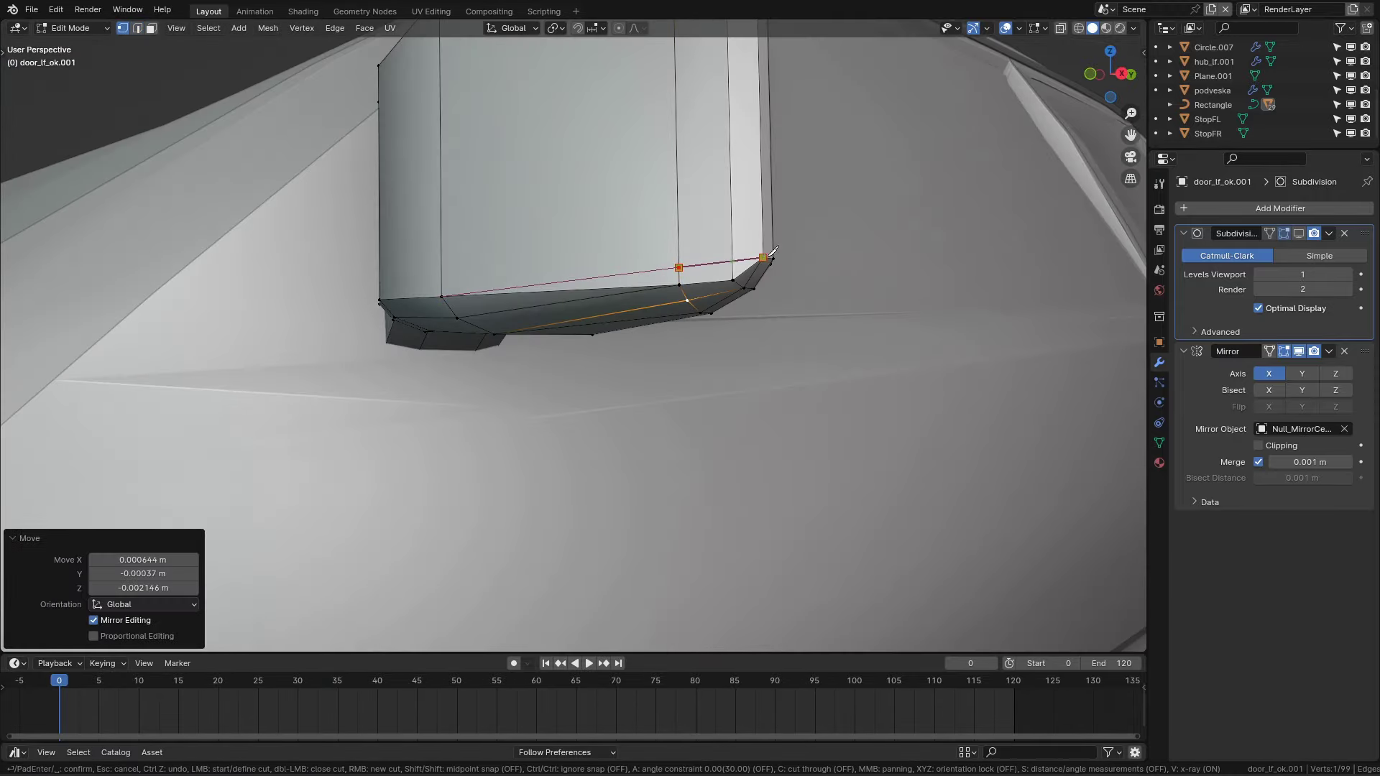
{"action": "left_click", "coordinate": [757, 259]}
{"action": "middle_click_drag", "start_coordinate": [757, 259], "coordinate": [697, 319]}
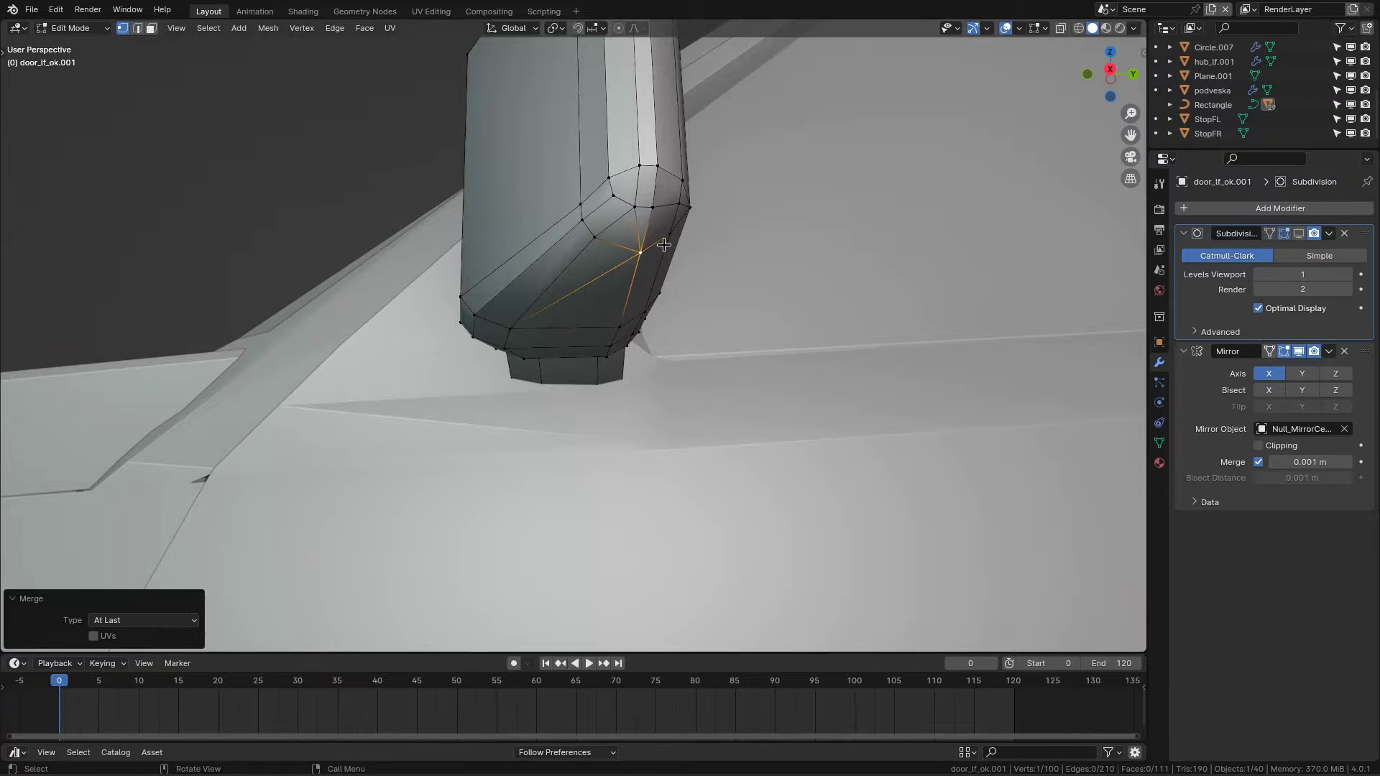
{"action": "middle_click_drag", "start_coordinate": [600, 270], "coordinate": [667, 249]}
{"action": "key", "text": "Tab"}
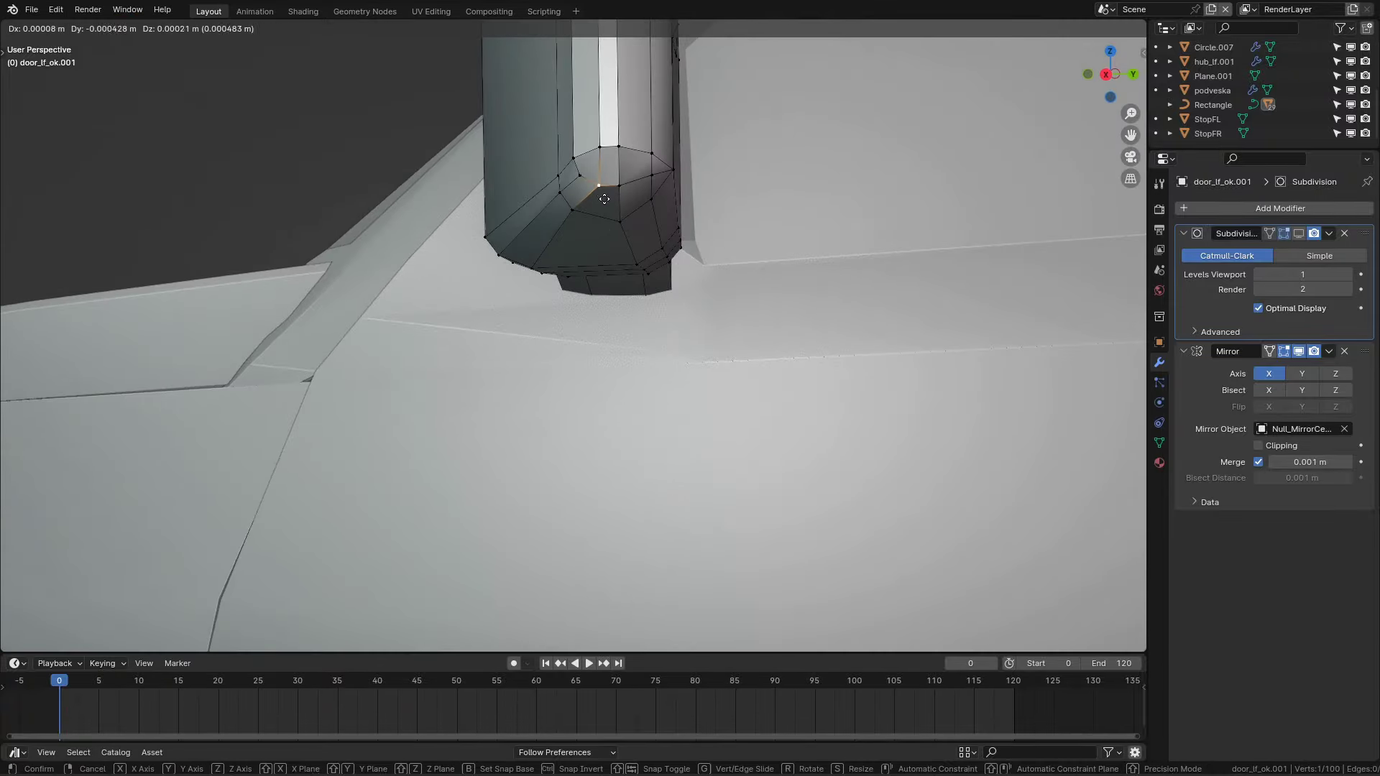
{"action": "scroll", "coordinate": [757, 334], "scroll_direction": "down", "scroll_amount": 6}
{"action": "key", "text": "Tab"}
{"action": "scroll", "coordinate": [724, 292], "scroll_direction": "up", "scroll_amount": 5}
{"action": "mouse_move", "coordinate": [723, 293]}
{"action": "middle_mouse_down"}
{"action": "mouse_move", "coordinate": [613, 284]}
{"action": "mouse_move", "coordinate": [763, 269]}
{"action": "mouse_move", "coordinate": [728, 176]}
{"action": "mouse_move", "coordinate": [707, 187]}
{"action": "mouse_move", "coordinate": [769, 230]}
{"action": "mouse_move", "coordinate": [730, 139]}
{"action": "mouse_move", "coordinate": [591, 215]}
{"action": "mouse_move", "coordinate": [585, 252]}
{"action": "mouse_move", "coordinate": [455, 240]}
{"action": "middle_mouse_up"}
{"action": "key", "text": "1"}
{"action": "scroll", "coordinate": [731, 167], "scroll_direction": "up", "scroll_amount": 3}
Step: Add an edge loop across the mirror, undo the extra edge, and isolate the mirror
{"action": "key", "text": "ctrl+r"}
{"action": "left_click", "coordinate": [705, 191]}
{"action": "key", "text": "1"}
{"action": "key", "text": "ctrl+z"}
{"action": "scroll", "coordinate": [632, 213], "scroll_direction": "down", "scroll_amount": 3}
{"action": "middle_click_drag", "start_coordinate": [632, 213], "coordinate": [708, 524]}
{"action": "scroll", "coordinate": [661, 183], "scroll_direction": "up", "scroll_amount": 4}
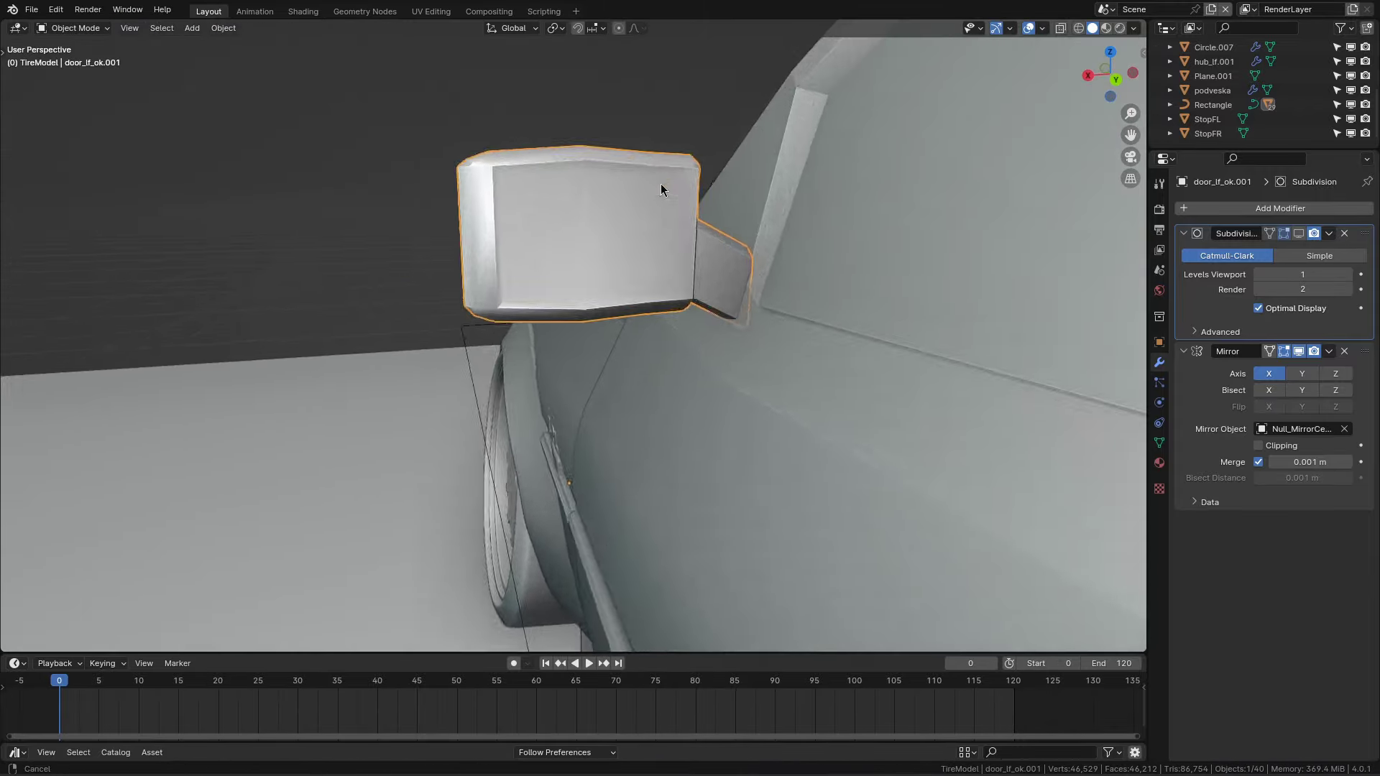
{"action": "key", "text": "KP_Divide"}
{"action": "key", "text": "3"}
{"action": "left_click", "coordinate": [549, 309]}
Step: Slide the new loop and insert another edge loop across the mirror arm
{"action": "left_click", "coordinate": [465, 214]}
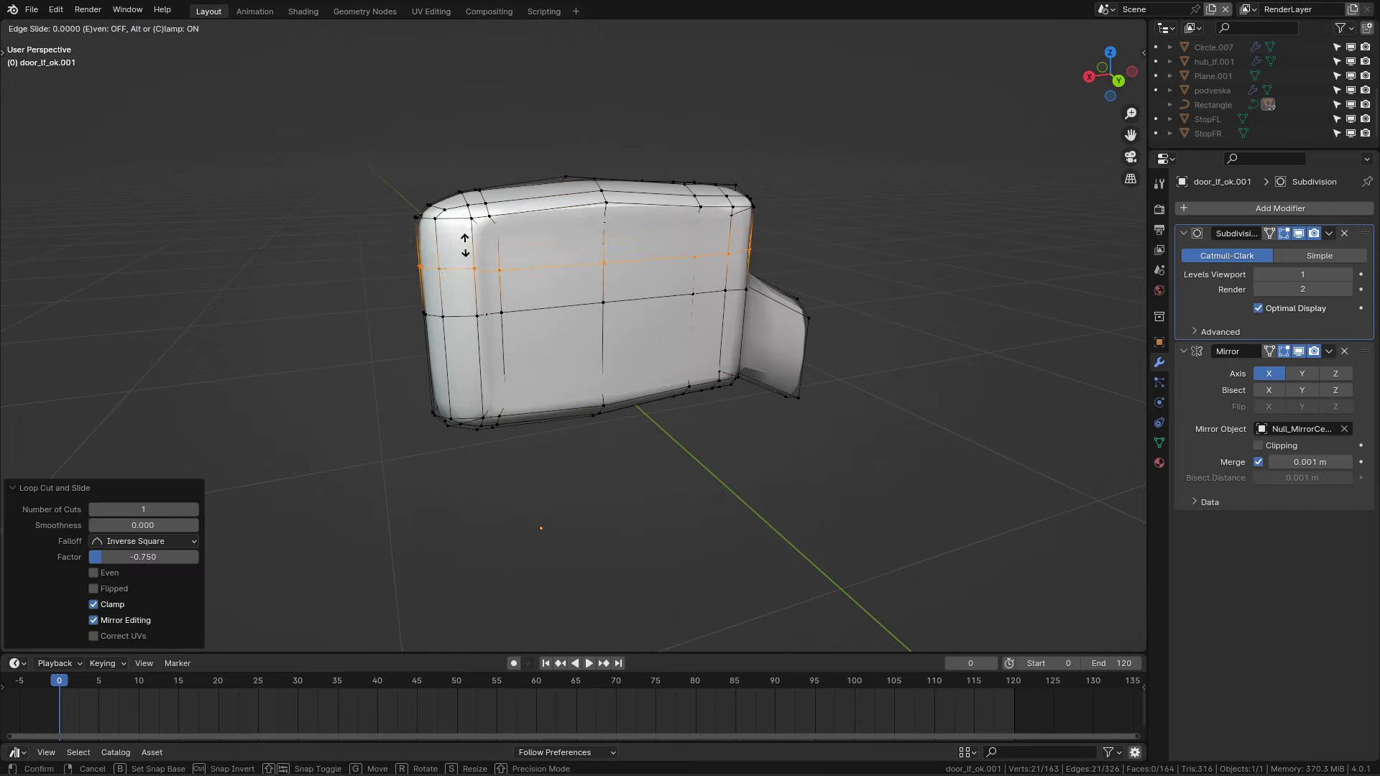
{"action": "key", "text": "Tab"}
{"action": "key", "text": "Tab"}
{"action": "mouse_move", "coordinate": [563, 224]}
{"action": "middle_mouse_down"}
{"action": "mouse_move", "coordinate": [458, 319]}
{"action": "mouse_move", "coordinate": [653, 126]}
{"action": "middle_mouse_up"}
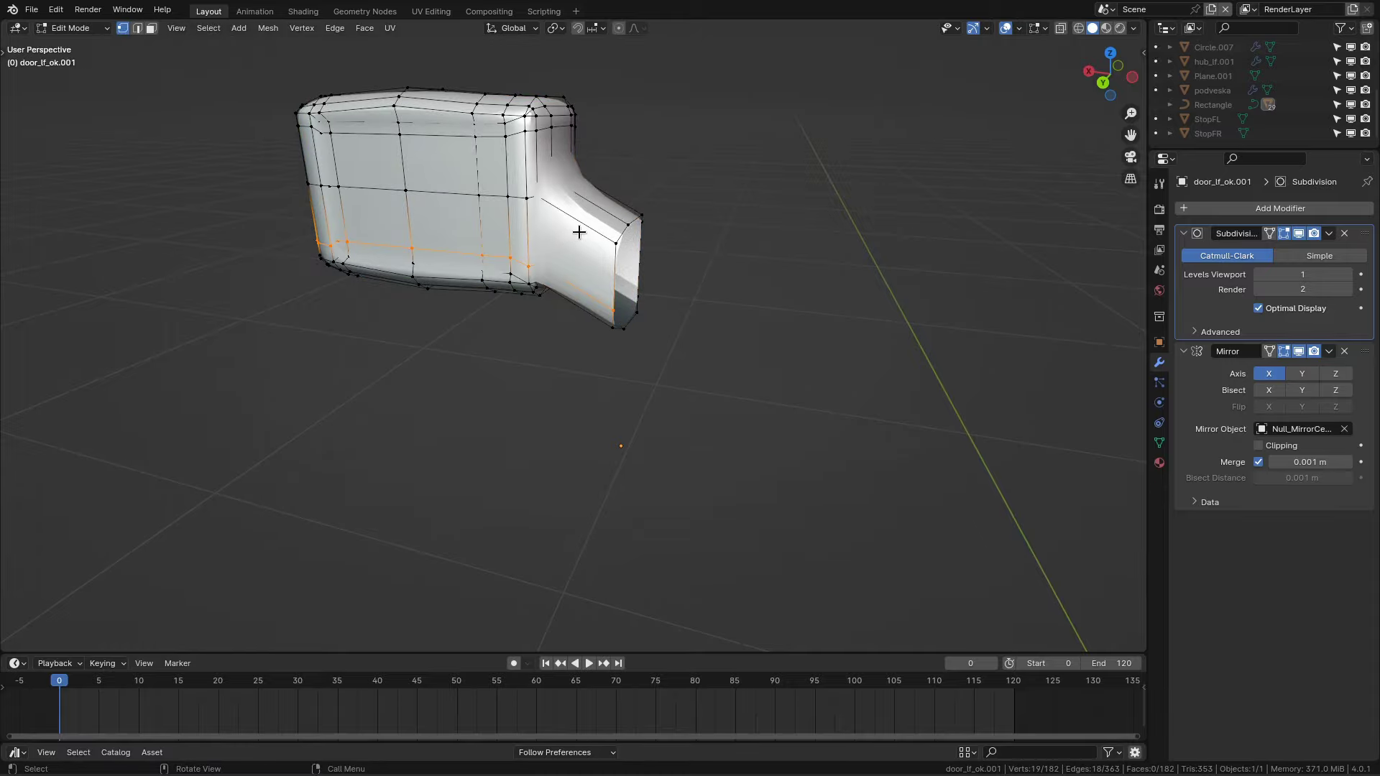
{"action": "middle_click_drag", "start_coordinate": [579, 232], "coordinate": [599, 225]}
{"action": "key", "text": "ctrl+r"}
{"action": "left_click", "coordinate": [600, 225]}
{"action": "middle_click_drag", "start_coordinate": [759, 256], "coordinate": [619, 338]}
{"action": "scroll", "coordinate": [555, 376], "scroll_direction": "down", "scroll_amount": 5}
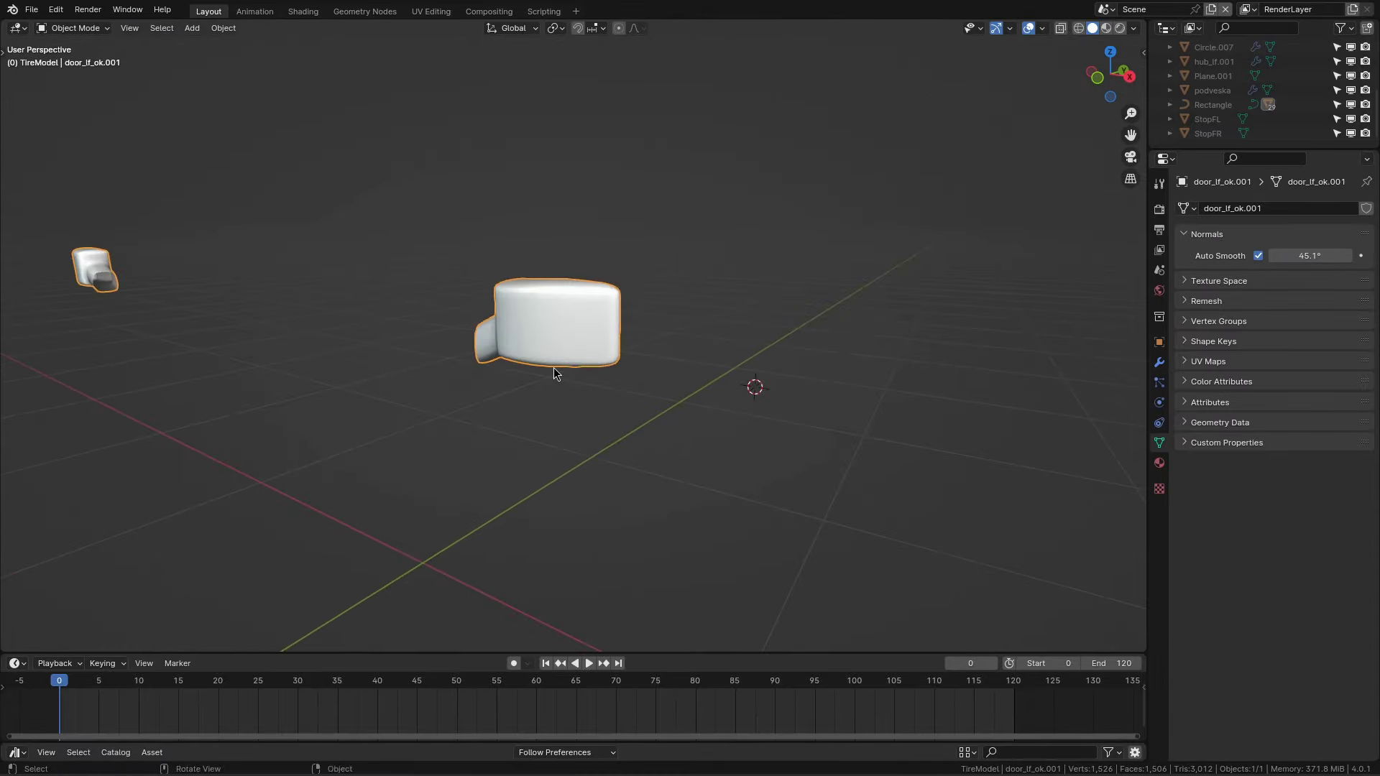
Step: Return to the full car view and inspect the wiper model and its preview images
{"action": "key", "text": "KP_Divide"}
{"action": "left_click", "coordinate": [533, 299]}
{"action": "mouse_move", "coordinate": [533, 299]}
{"action": "middle_mouse_down"}
{"action": "mouse_move", "coordinate": [620, 292]}
{"action": "mouse_move", "coordinate": [552, 262]}
{"action": "mouse_move", "coordinate": [610, 248]}
{"action": "mouse_move", "coordinate": [662, 296]}
{"action": "mouse_move", "coordinate": [730, 310]}
{"action": "mouse_move", "coordinate": [714, 317]}
{"action": "middle_mouse_up"}
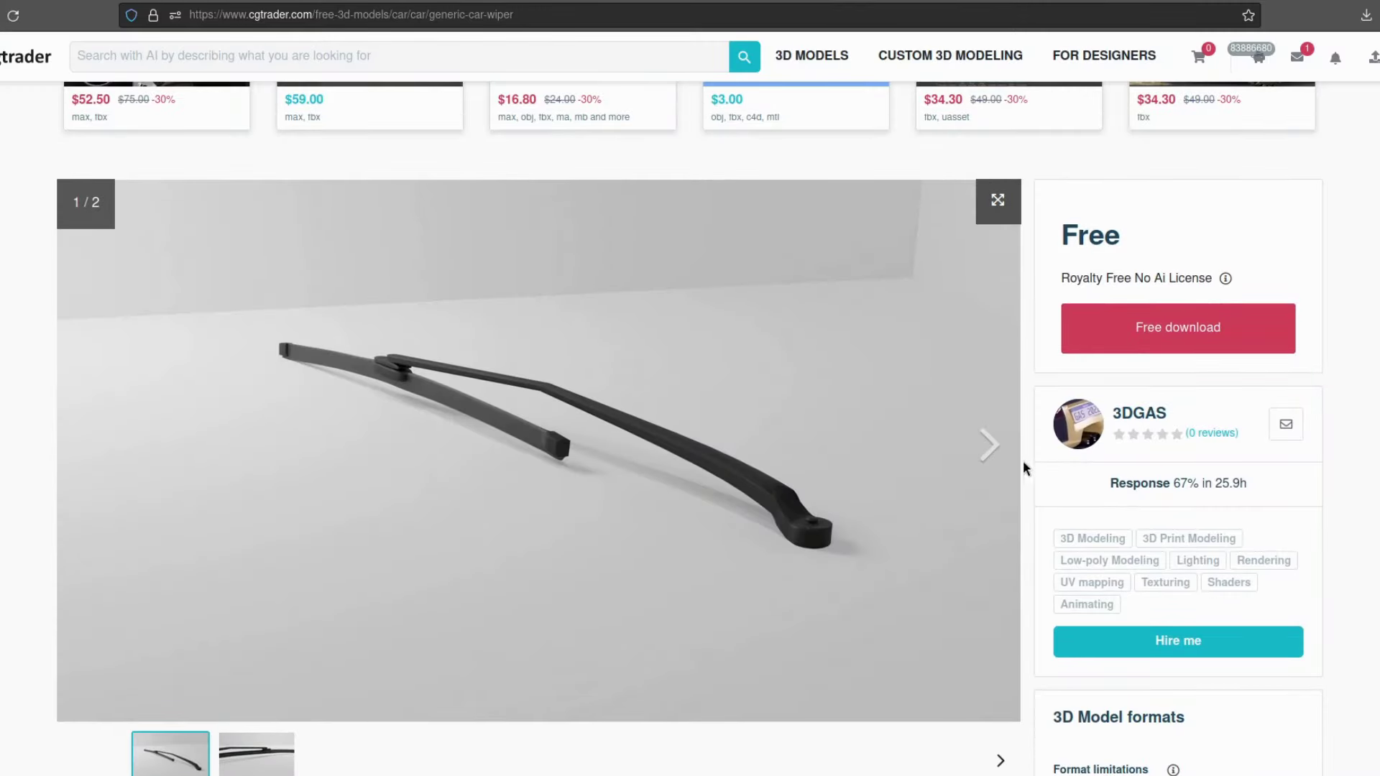
{"action": "left_click", "coordinate": [959, 446]}
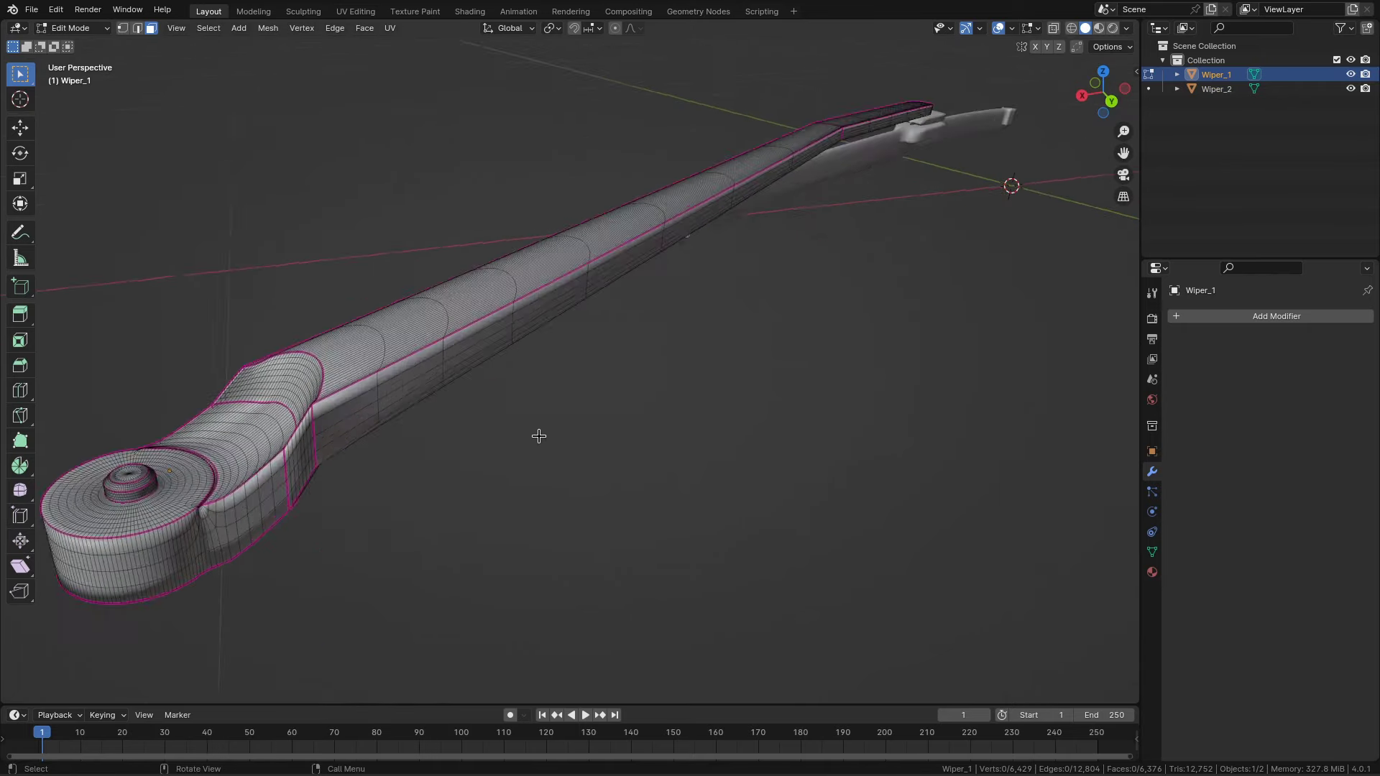
{"action": "middle_click_drag", "start_coordinate": [539, 449], "coordinate": [563, 456]}
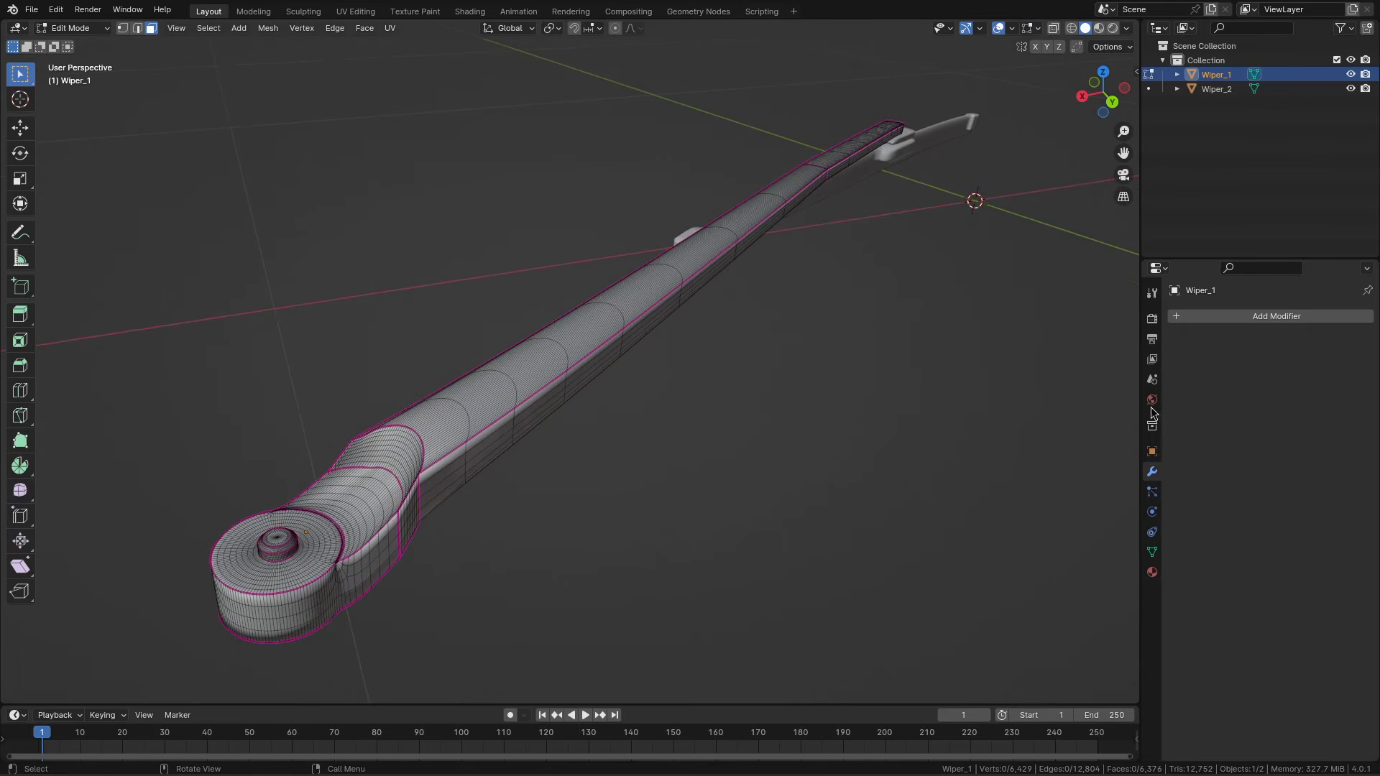
Step: Remesh the first wiper with QuadriFlow Remesh and shade it smooth
{"action": "key", "text": "Tab"}
{"action": "left_click", "coordinate": [1185, 316]}
{"action": "type", "text": "de"}
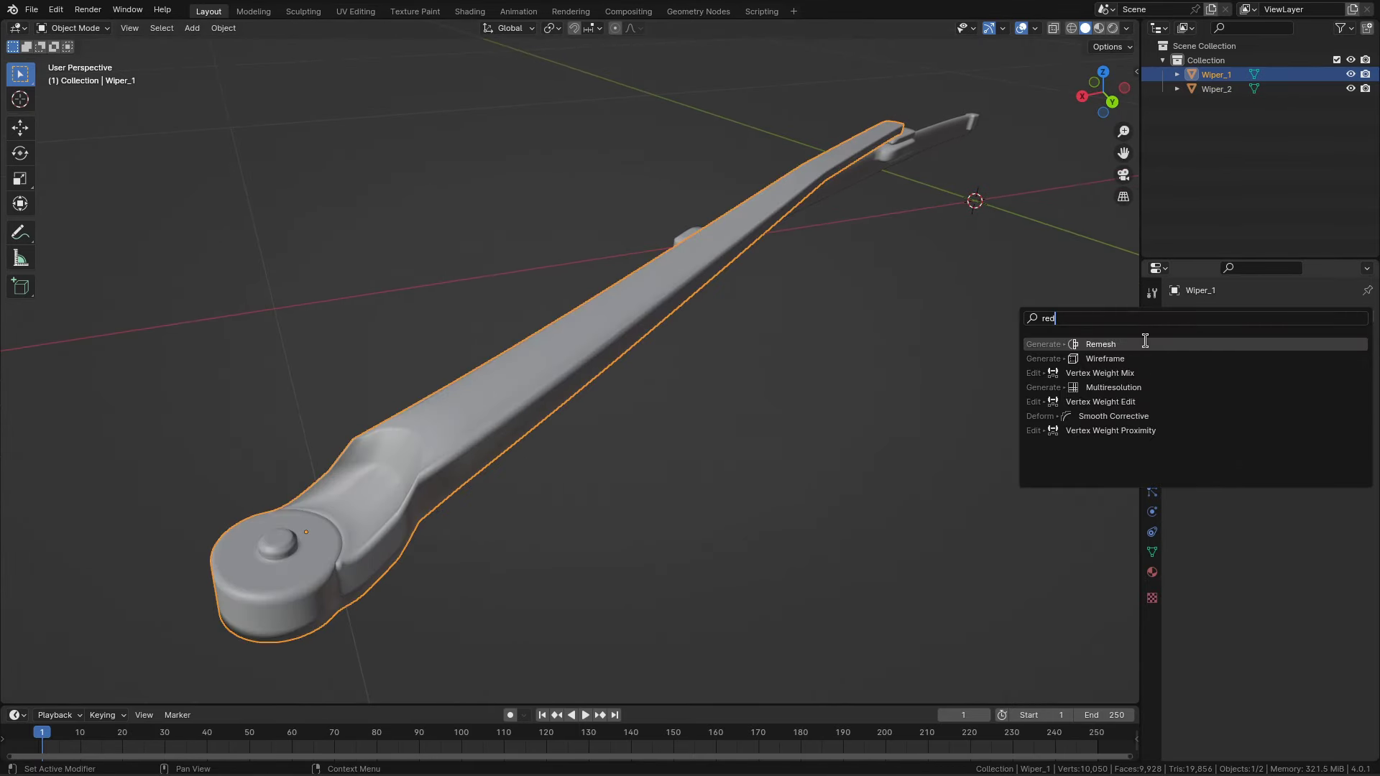
{"action": "left_click", "coordinate": [1152, 551]}
{"action": "left_click", "coordinate": [1222, 632]}
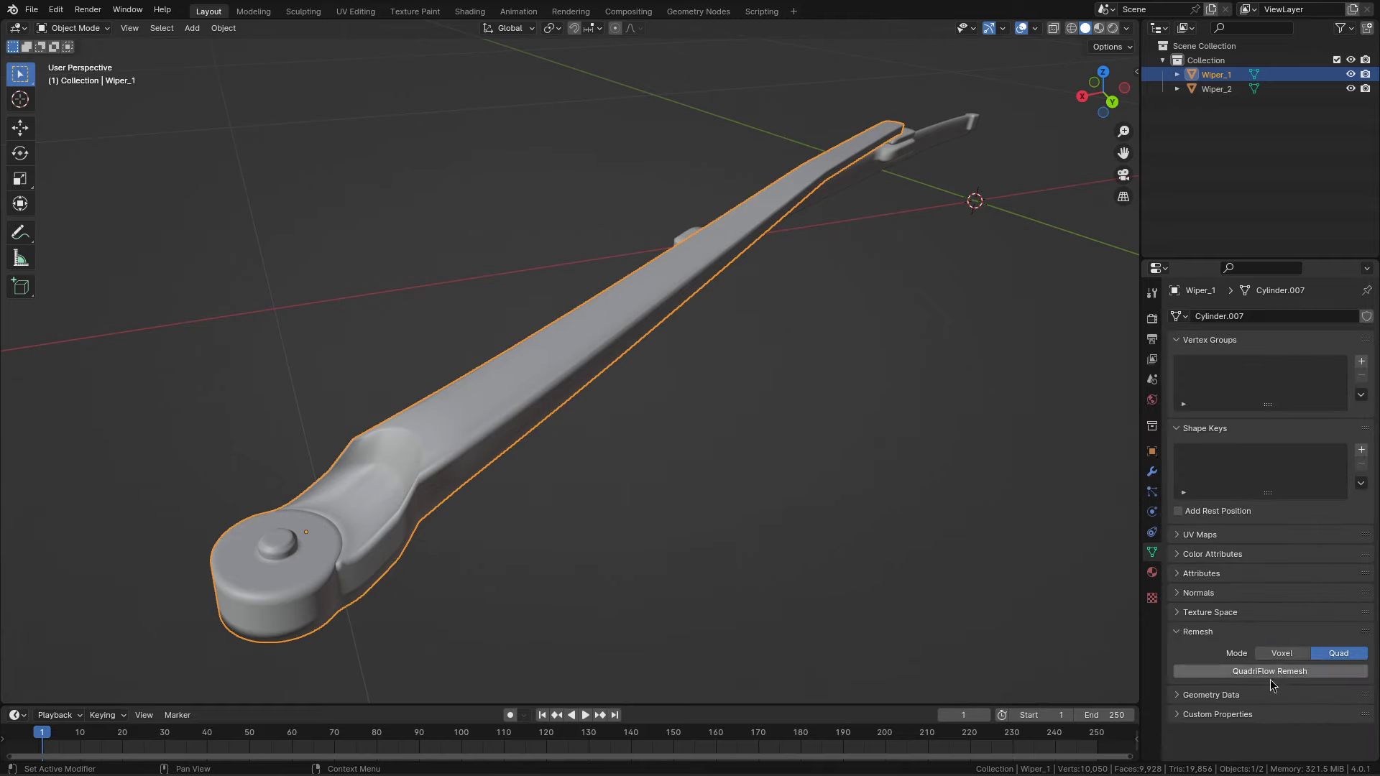
{"action": "left_click", "coordinate": [1276, 673]}
{"action": "left_click", "coordinate": [1260, 757]}
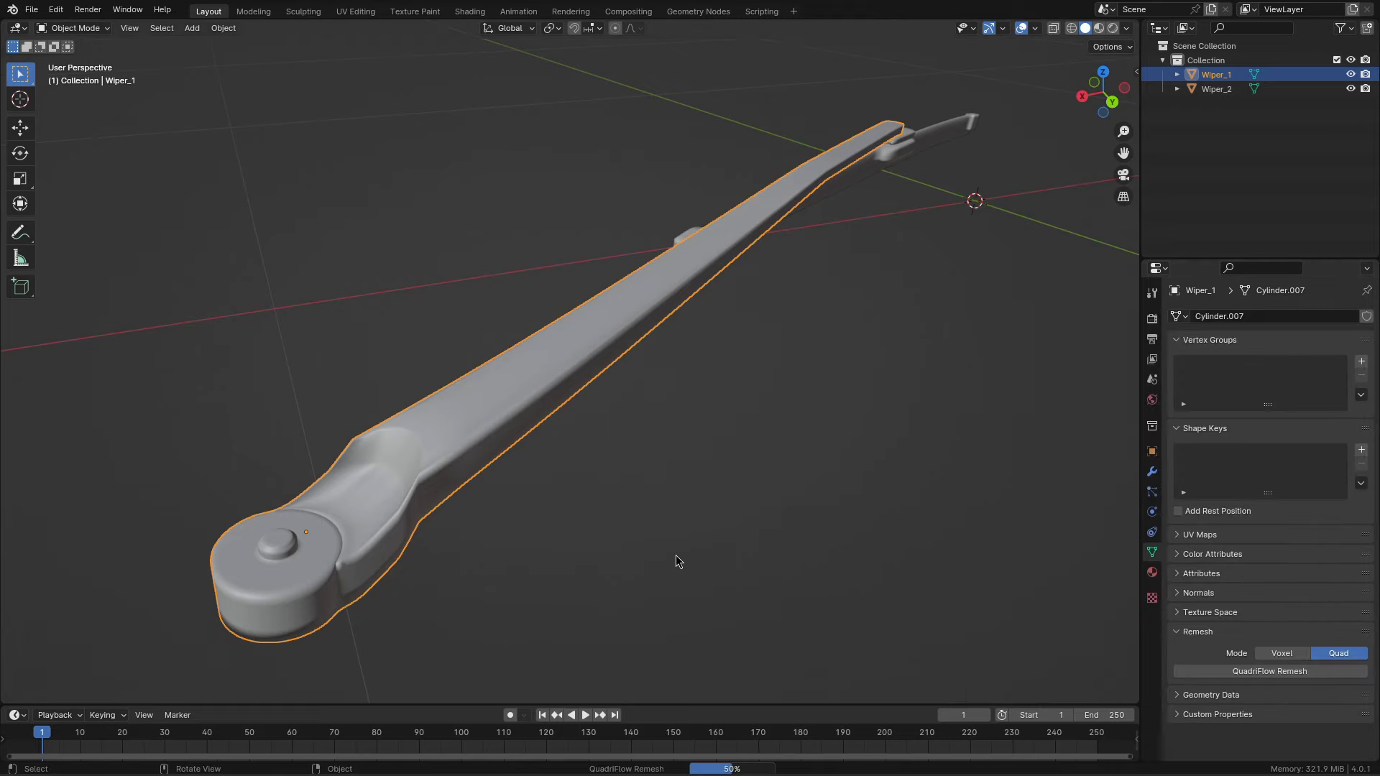
{"action": "right_click", "coordinate": [738, 474]}
{"action": "left_click", "coordinate": [781, 483]}
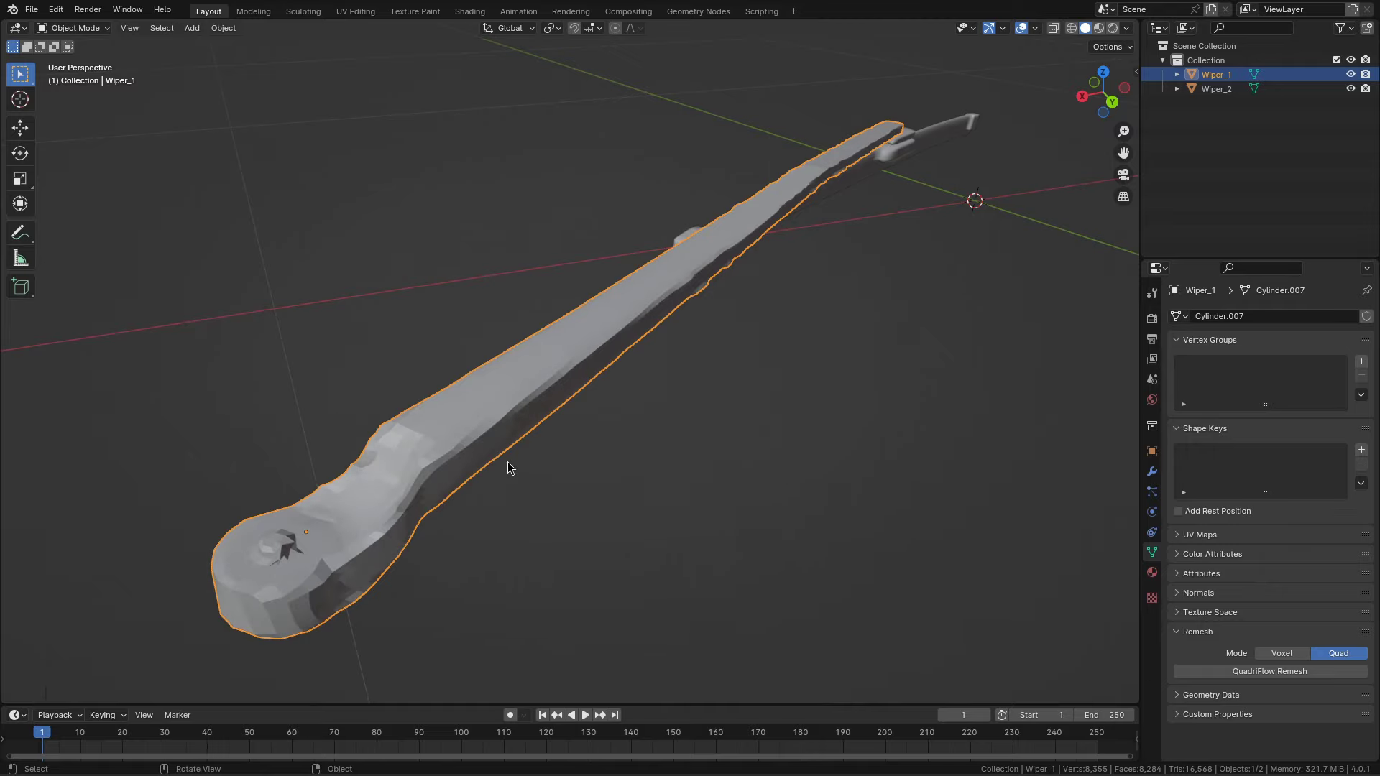
Step: Add a Decimate modifier to the wiper and lower its ratio
{"action": "left_click", "coordinate": [1152, 472]}
{"action": "left_click", "coordinate": [1229, 313]}
{"action": "type", "text": "dec"}
{"action": "left_click", "coordinate": [1162, 333]}
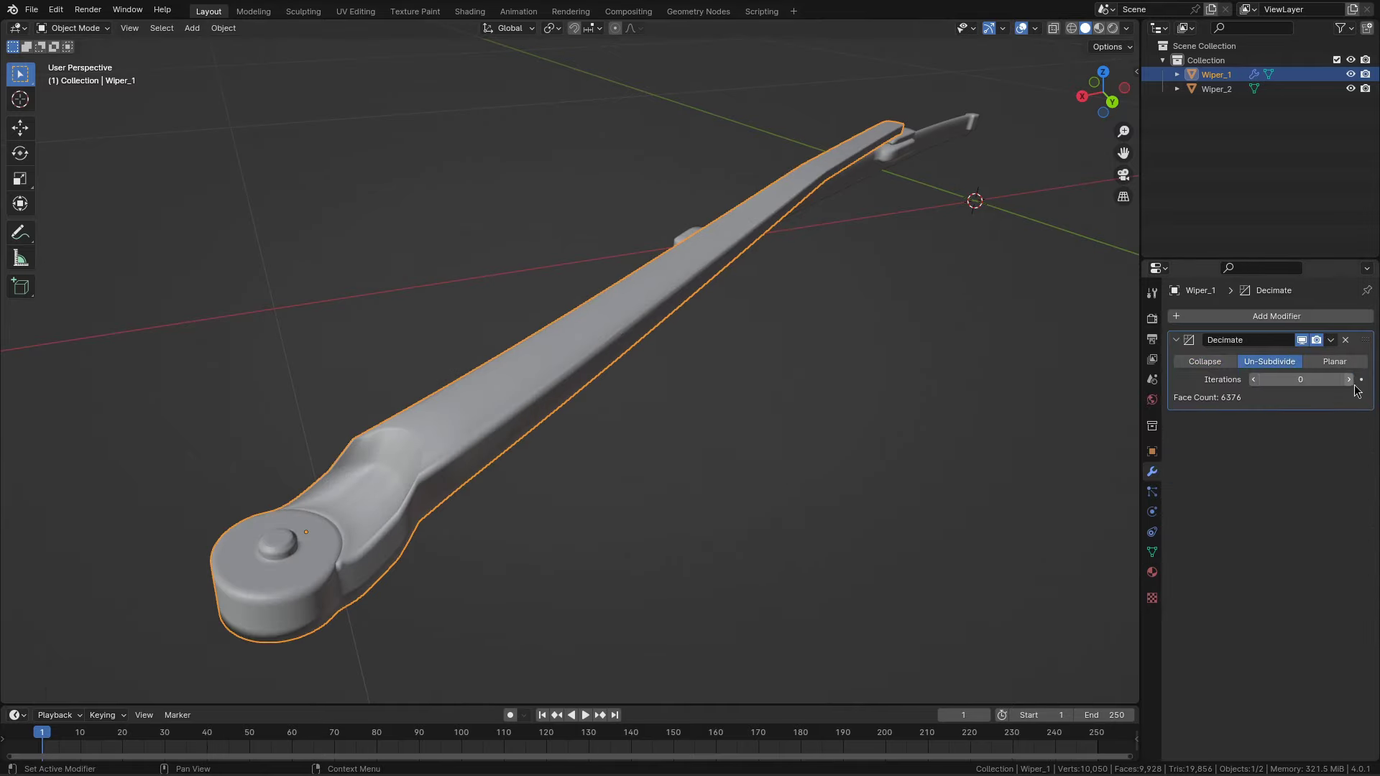
{"action": "key", "text": "z"}
{"action": "left_click_drag", "start_coordinate": [1301, 379], "coordinate": [1283, 378]}
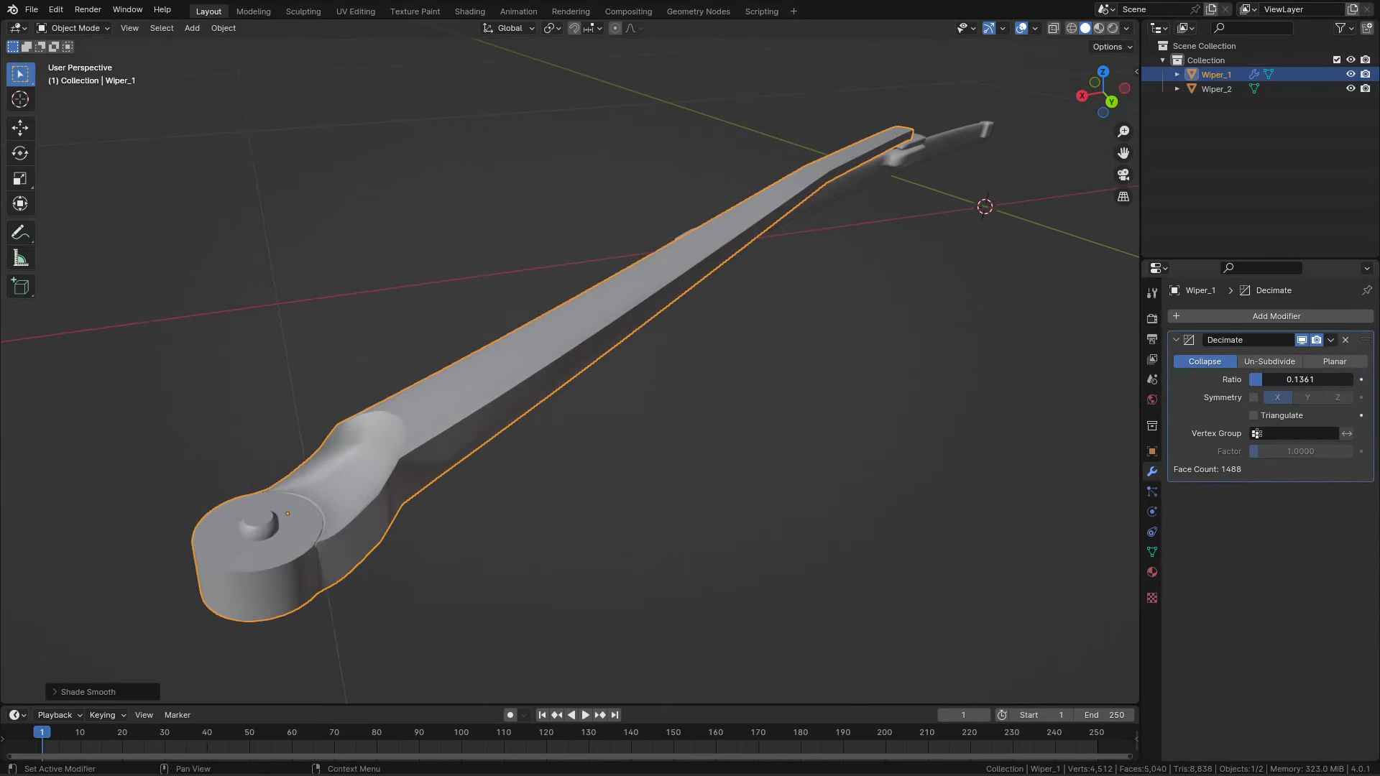
Step: Copy the first wiper's Decimate modifier onto the second wiper with Copy Attributes
{"action": "middle_click_drag", "start_coordinate": [950, 204], "coordinate": [1013, 316]}
{"action": "left_click", "coordinate": [732, 235], "text": "shift"}
{"action": "key", "text": "ctrl+c"}
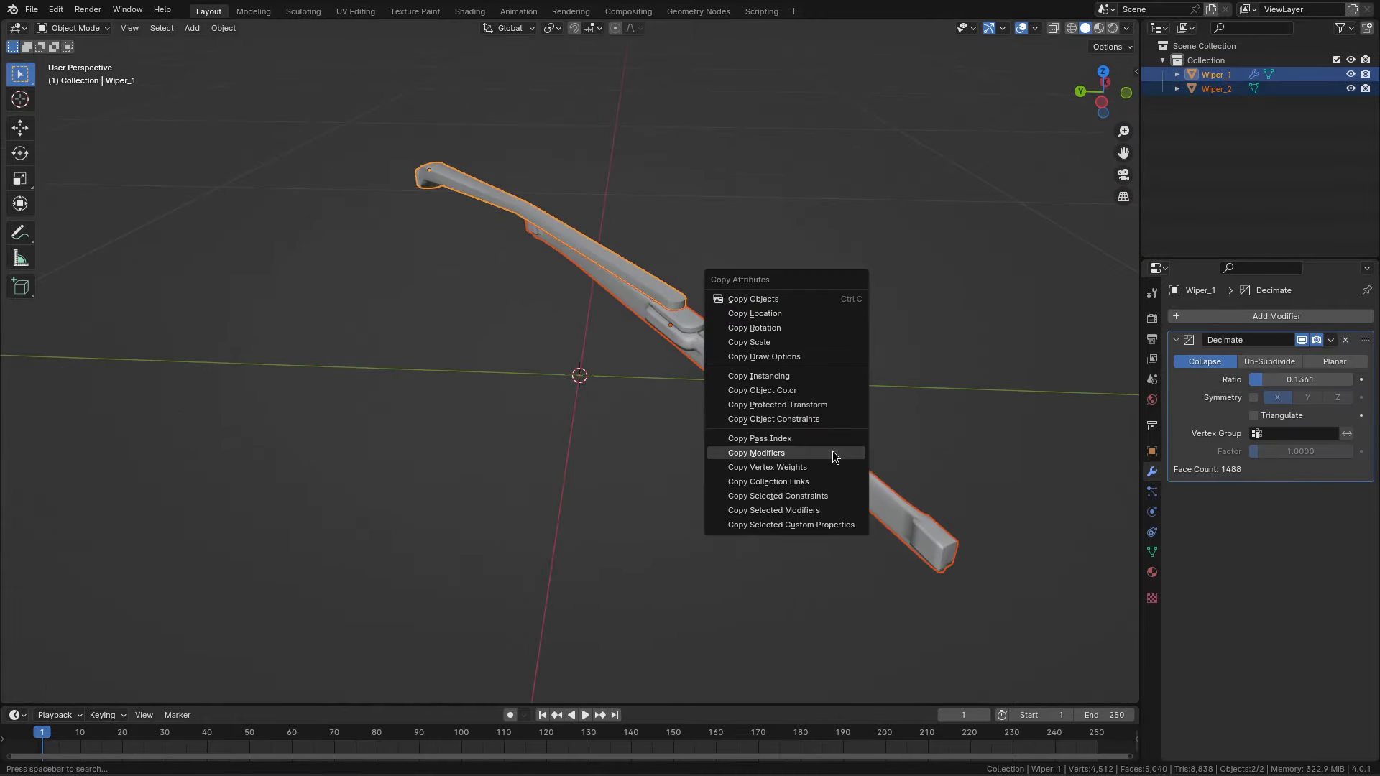
{"action": "left_click", "coordinate": [832, 451]}
{"action": "left_click", "coordinate": [739, 409]}
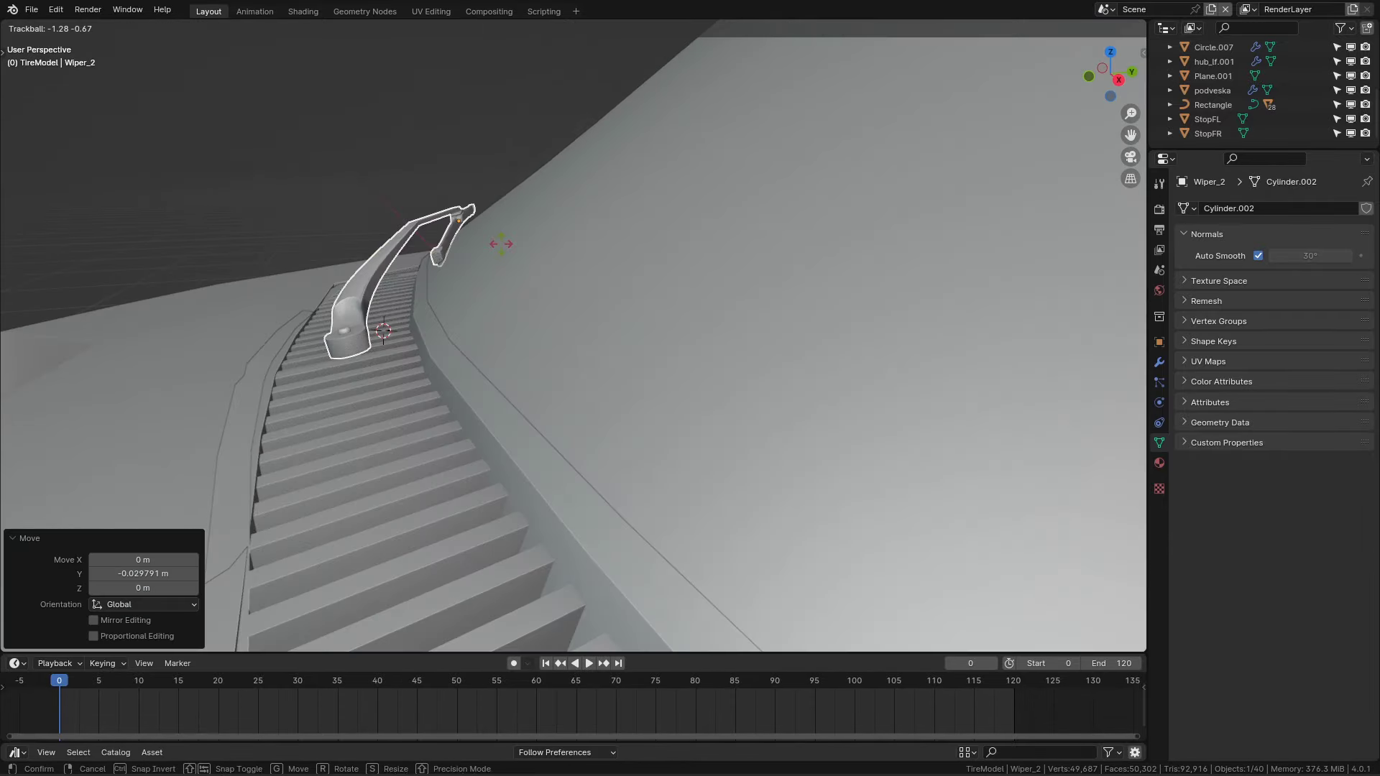
Step: Select Wiper_2's rounded end cap and scale it up to match the reference photo
{"action": "key", "text": "Tab"}
{"action": "key", "text": "ctrl+l"}
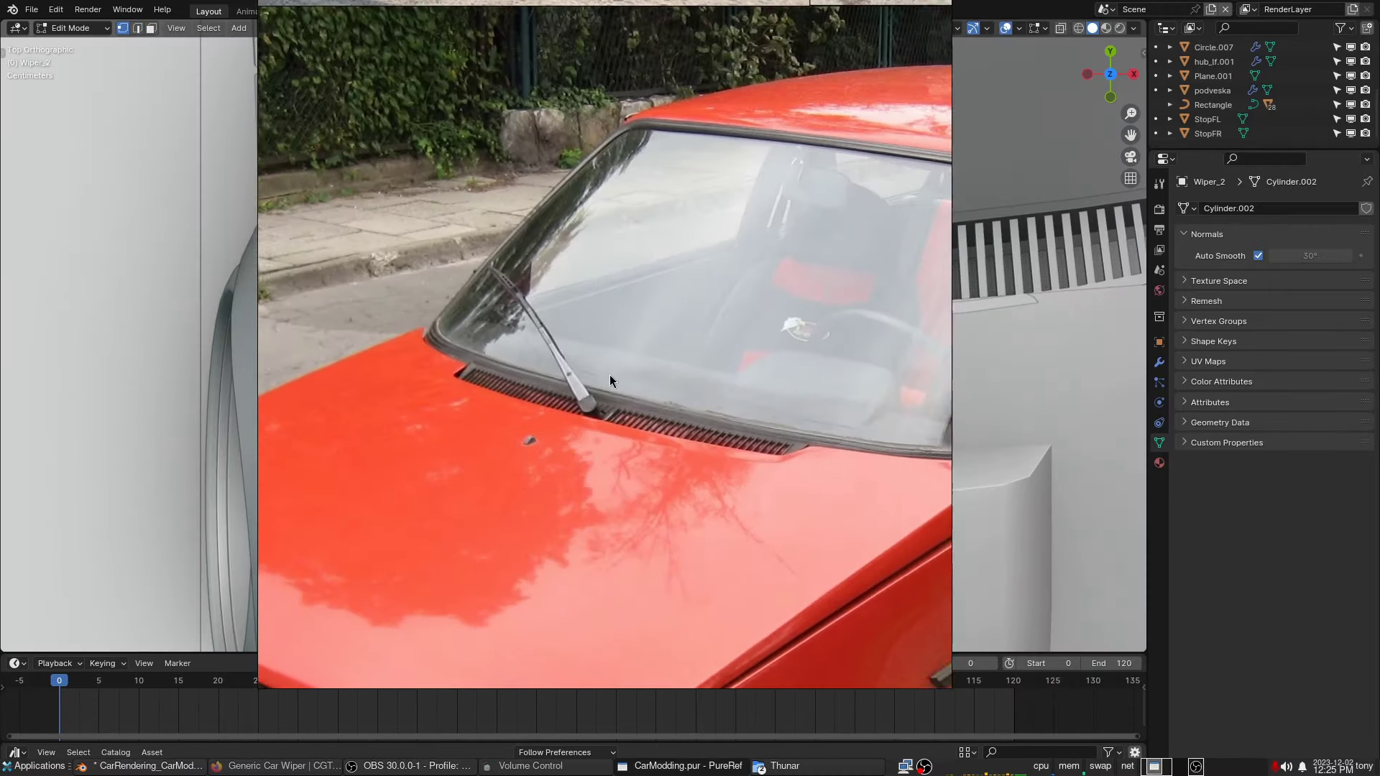
{"action": "scroll", "coordinate": [524, 381], "scroll_direction": "up", "scroll_amount": 2}
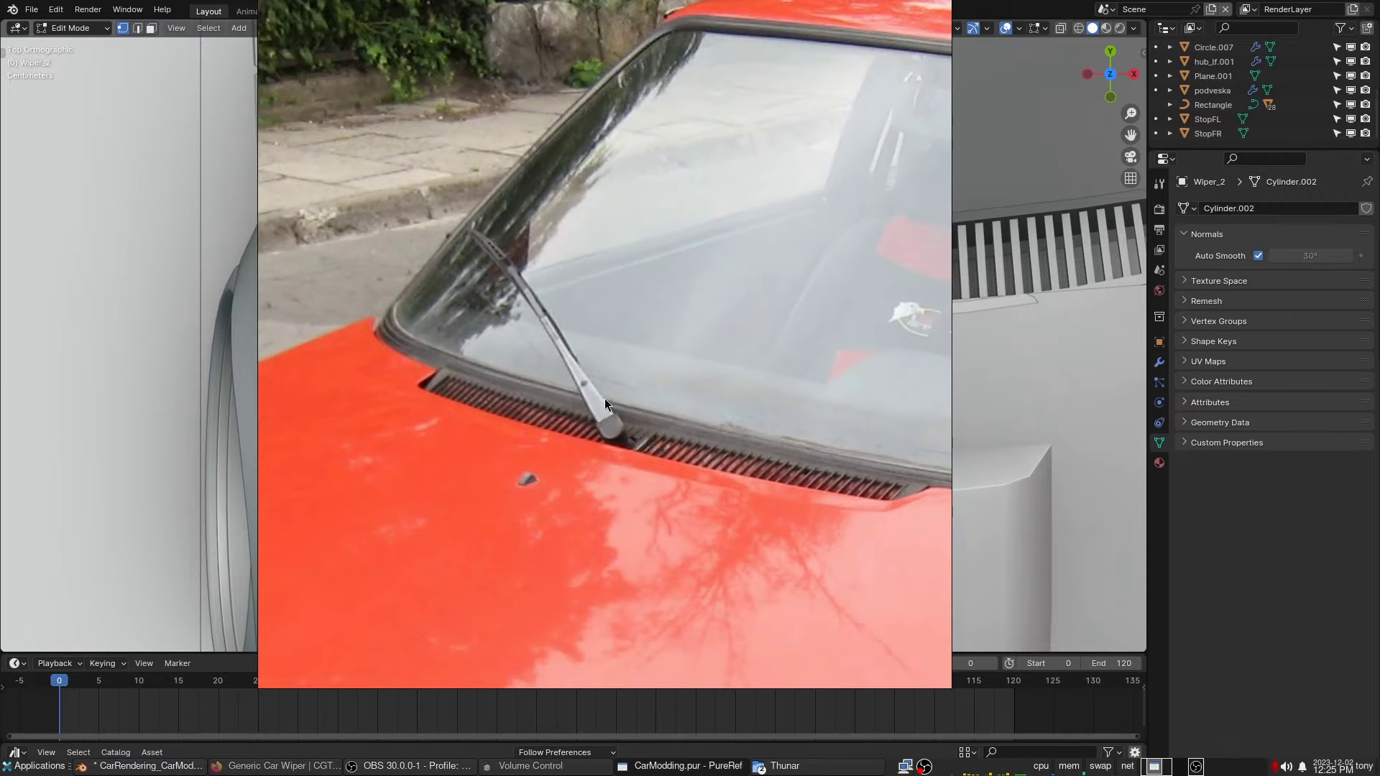
{"action": "left_click_drag", "start_coordinate": [605, 398], "coordinate": [924, 350]}
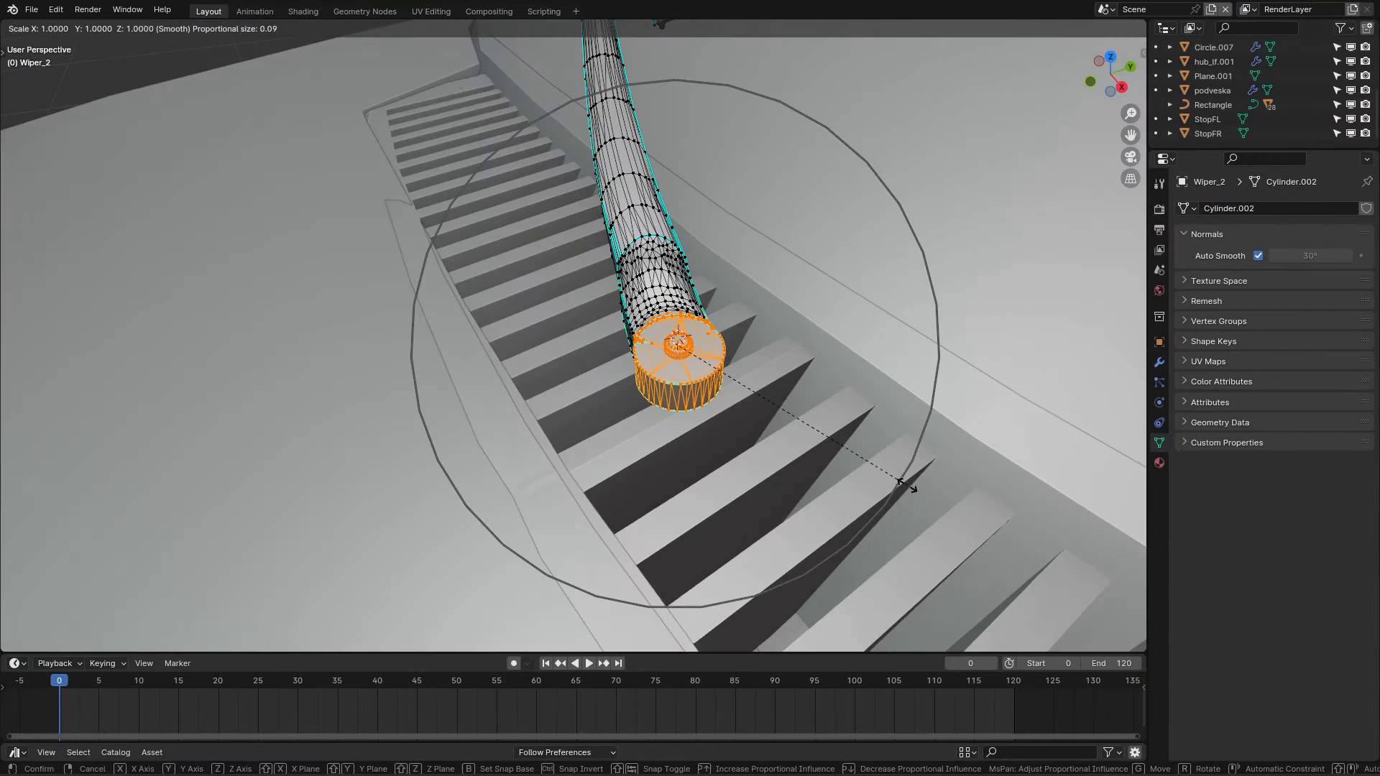
{"action": "left_click", "coordinate": [992, 485]}
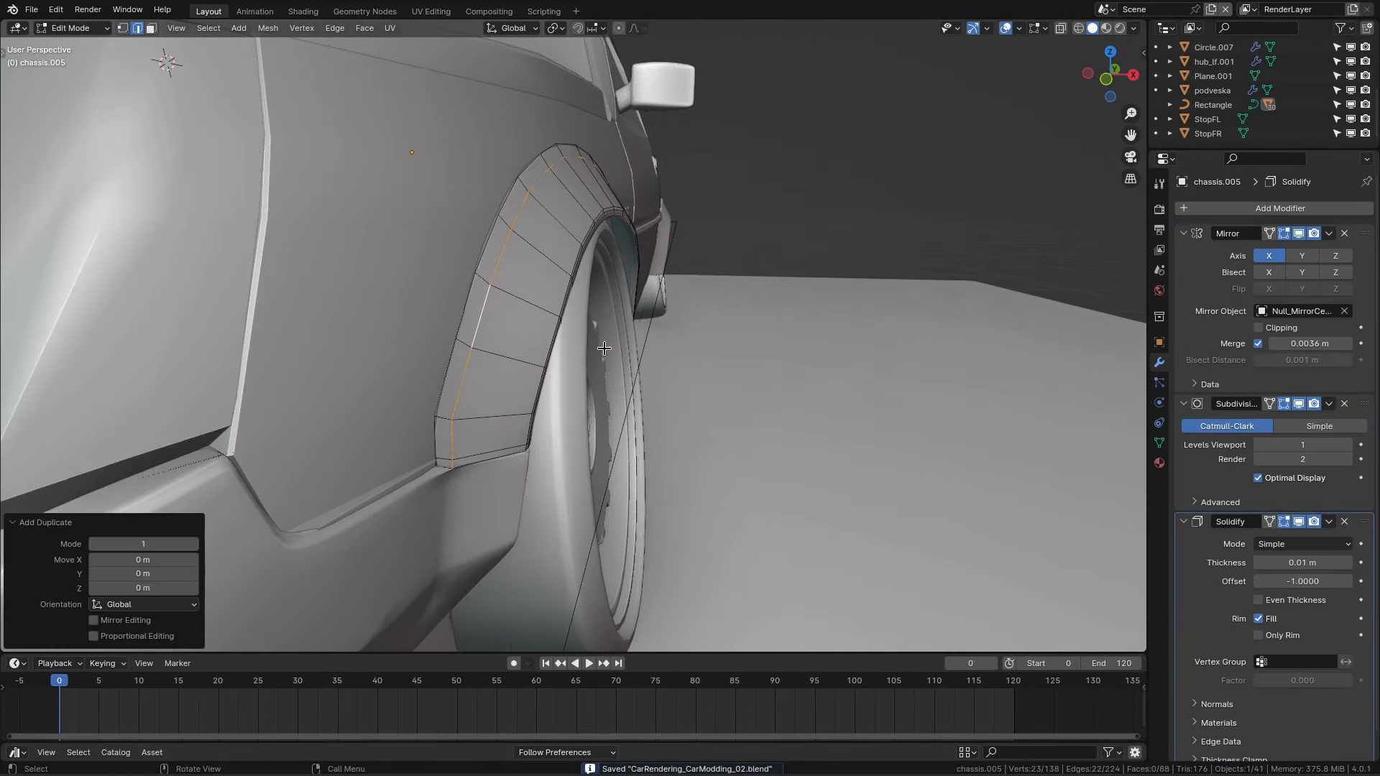
Step: Build a small bolt at the fender from a scaled, extruded cylinder and save the file
{"action": "mouse_move", "coordinate": [604, 348]}
{"action": "middle_mouse_down"}
{"action": "mouse_move", "coordinate": [726, 384]}
{"action": "mouse_move", "coordinate": [691, 386]}
{"action": "middle_mouse_up"}
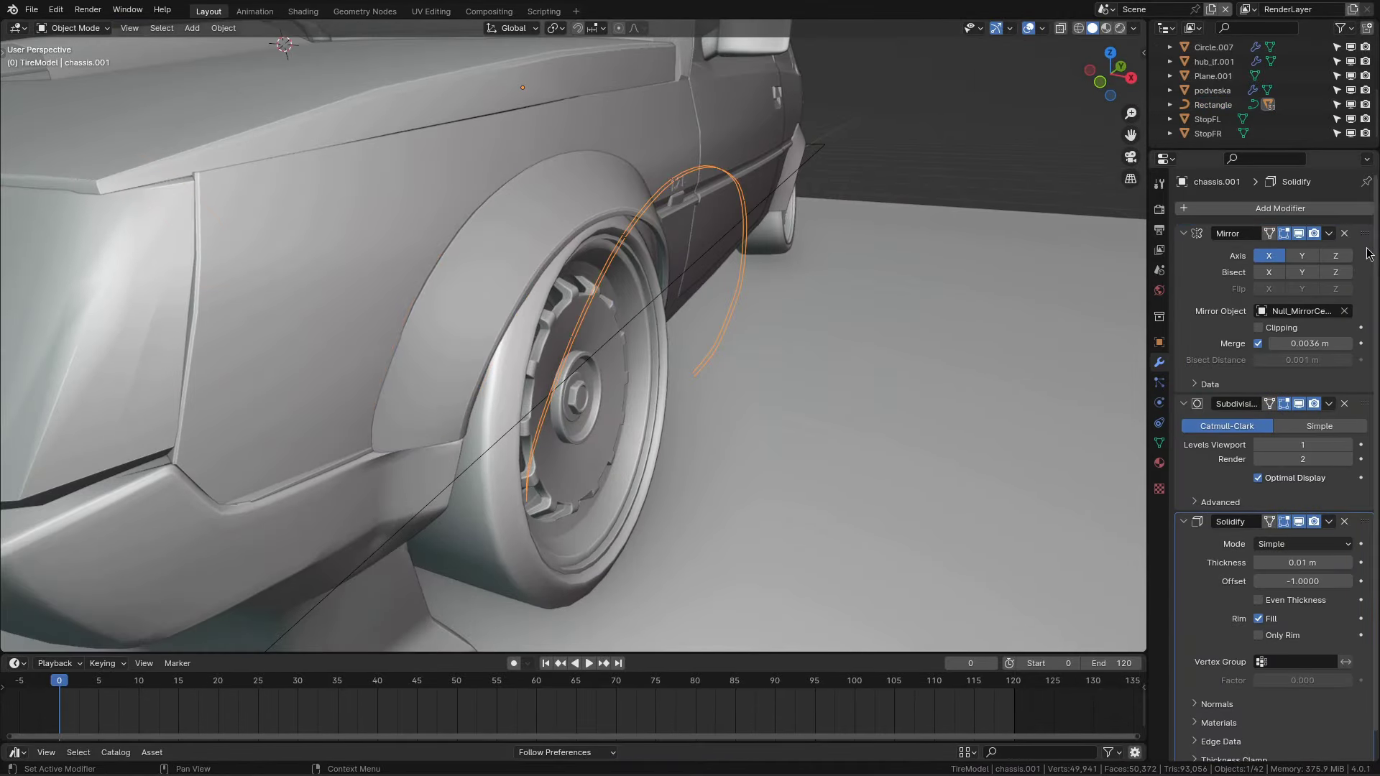
{"action": "key", "text": "shift+a"}
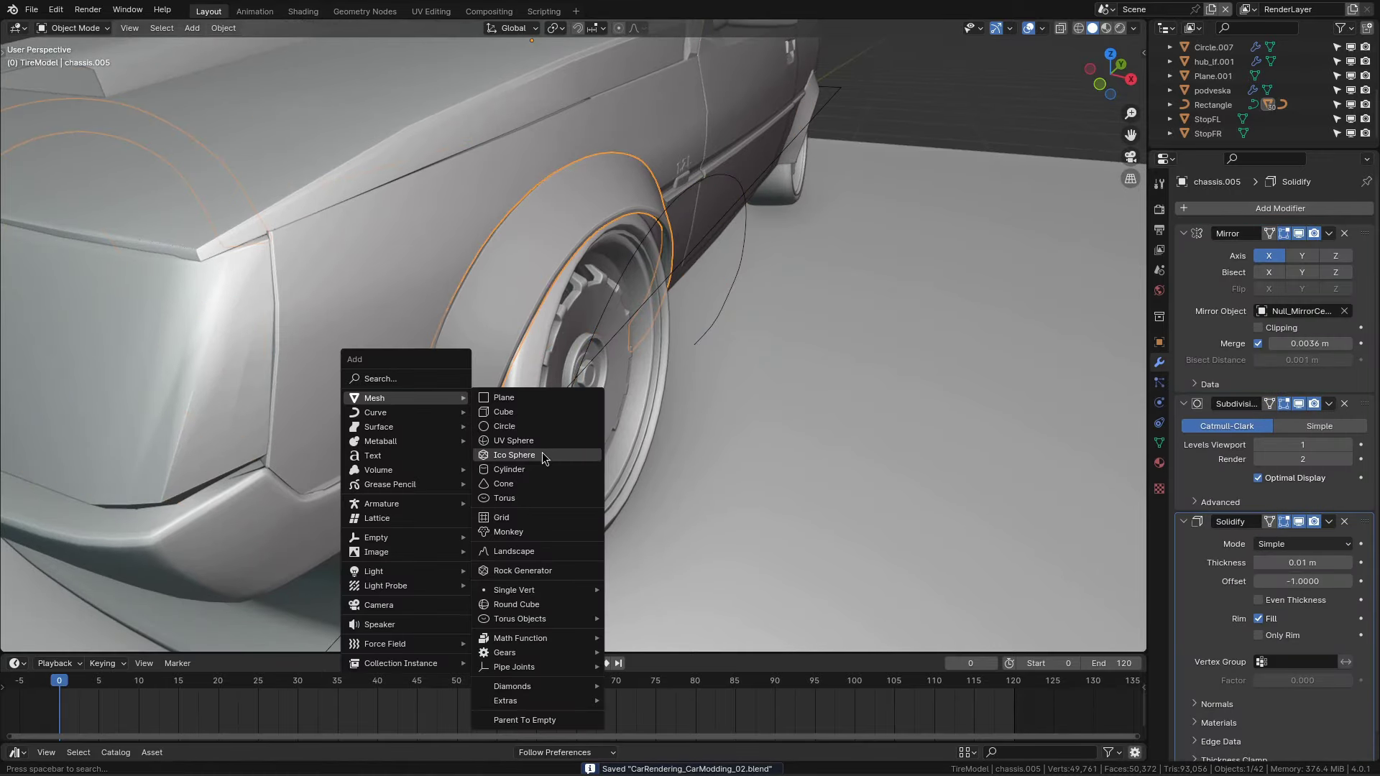
{"action": "left_click", "coordinate": [509, 469]}
{"action": "key", "text": "s"}
{"action": "left_click", "coordinate": [451, 395]}
{"action": "scroll", "coordinate": [452, 395], "scroll_direction": "up", "scroll_amount": 5}
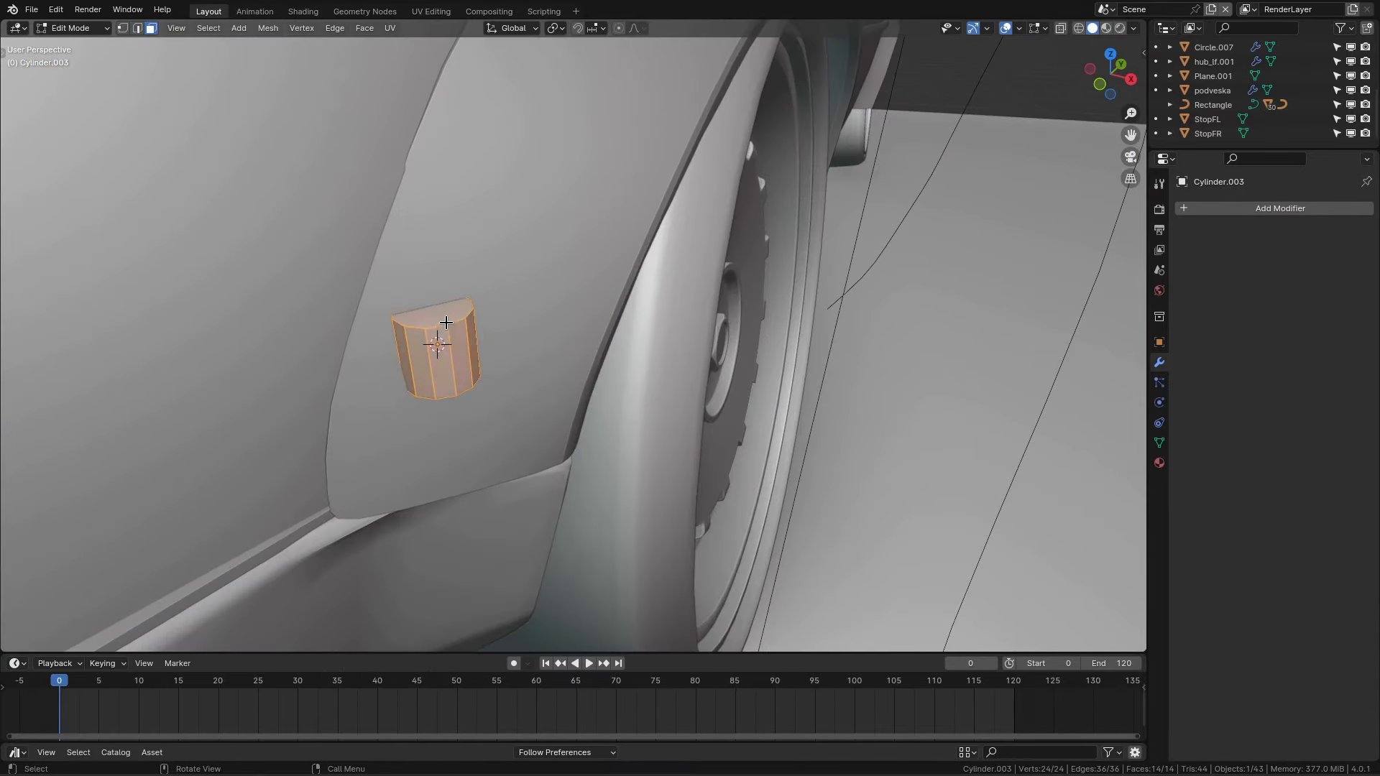
{"action": "key", "text": "Tab"}
{"action": "key", "text": "e"}
{"action": "left_click", "coordinate": [704, 384]}
{"action": "mouse_move", "coordinate": [705, 384]}
{"action": "middle_mouse_down"}
{"action": "mouse_move", "coordinate": [652, 265]}
{"action": "mouse_move", "coordinate": [562, 437]}
{"action": "middle_mouse_up"}
{"action": "key", "text": "2"}
{"action": "key", "text": "ctrl+s"}
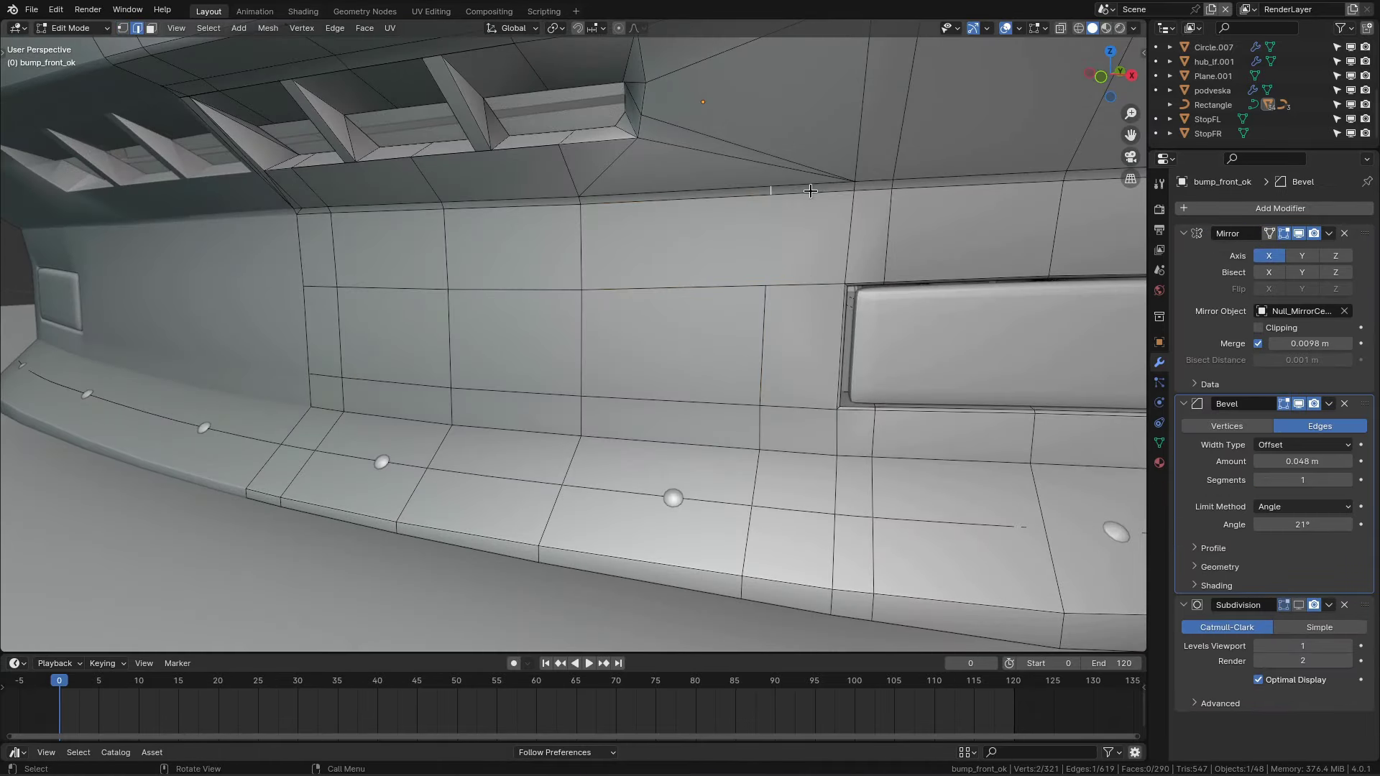
Step: Move the front bumper bolt points along X and delete unneeded faces
{"action": "middle_click_drag", "start_coordinate": [810, 190], "coordinate": [764, 305]}
{"action": "key", "text": "g"}
{"action": "key", "text": "x"}
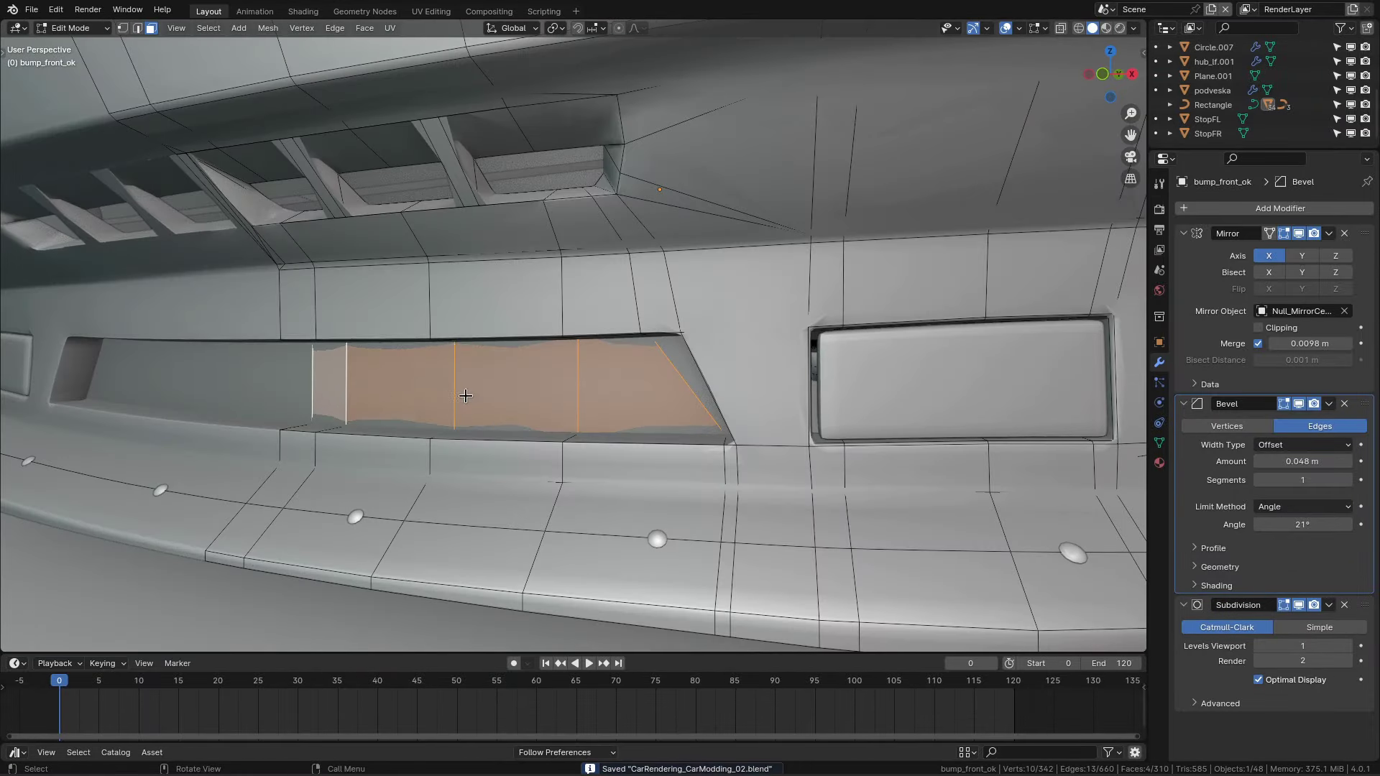
{"action": "key", "text": "x"}
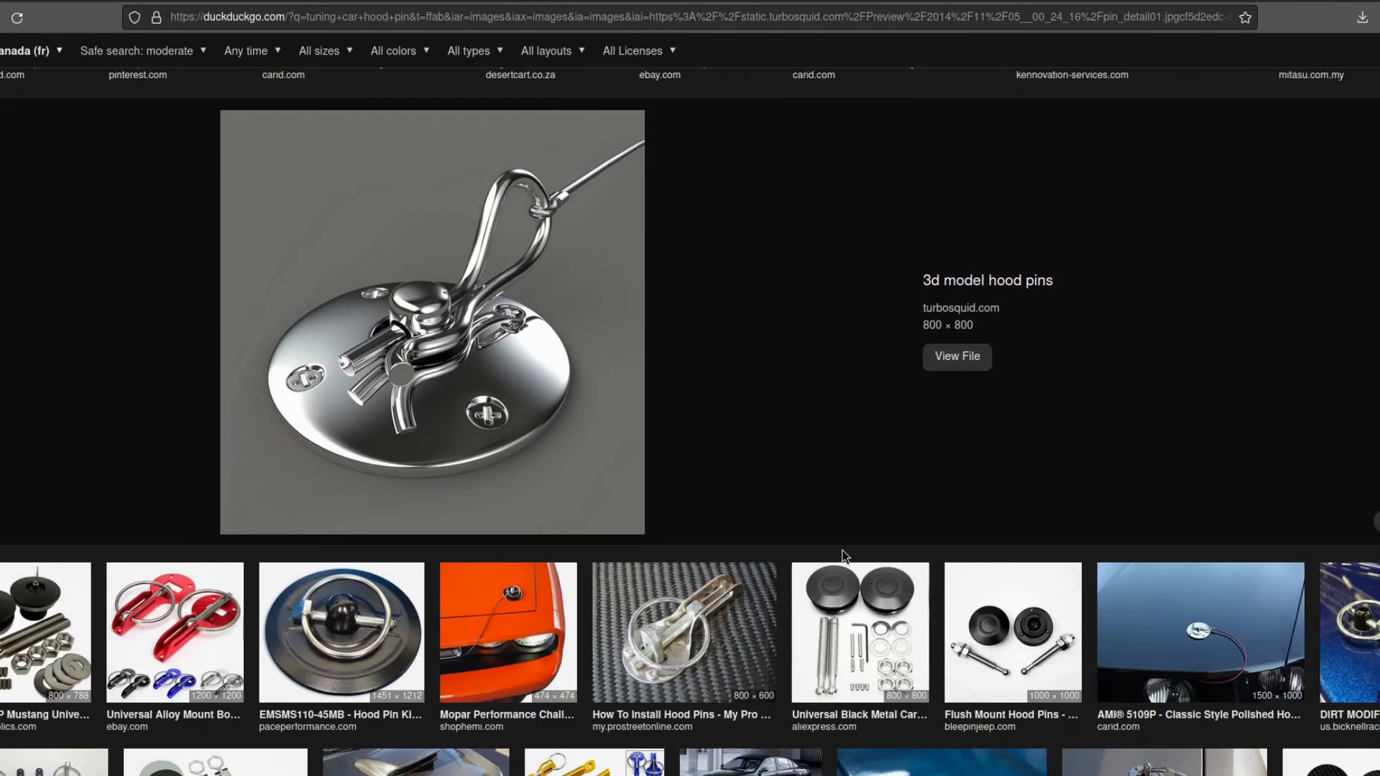
{"action": "scroll", "coordinate": [820, 417], "scroll_direction": "up", "scroll_amount": 2}
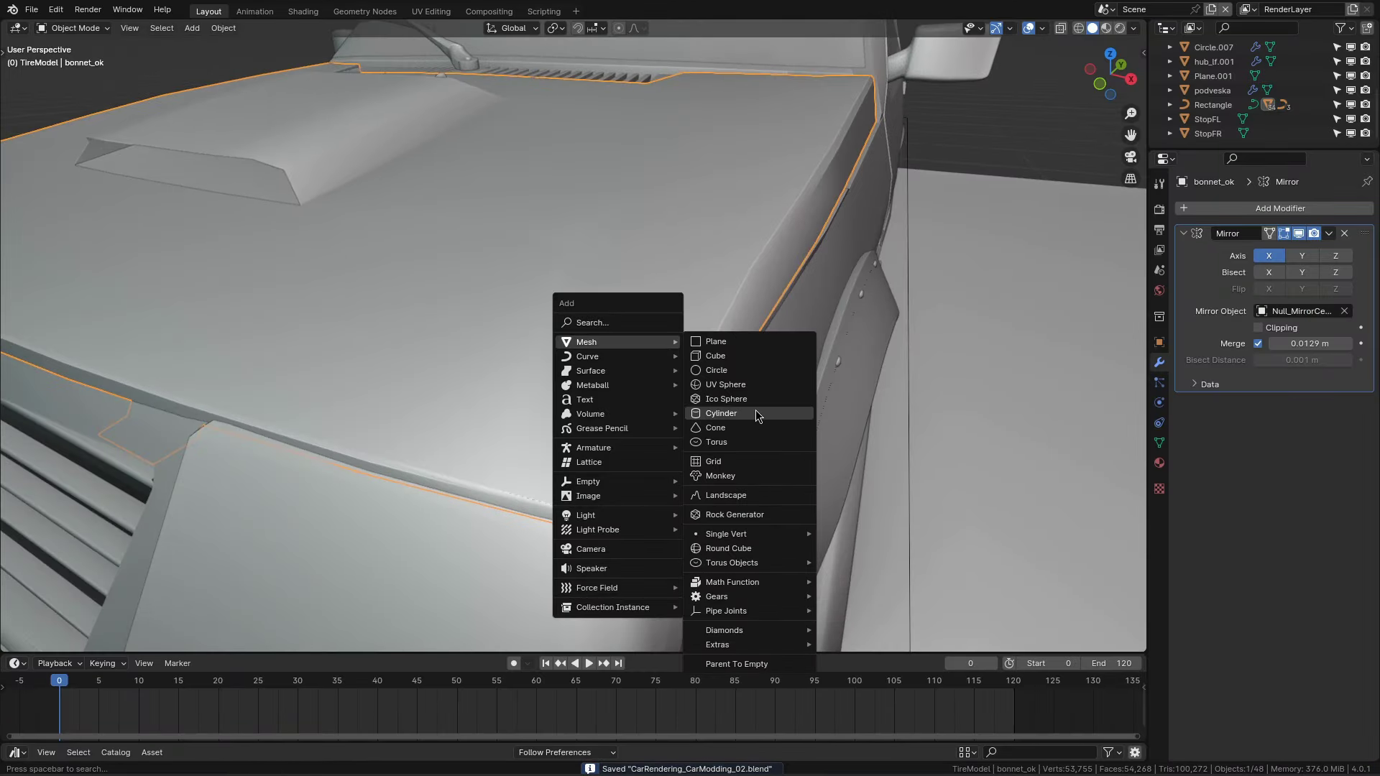
Step: Create the hood pin's round cylinder base and small torus ring, then check its modifiers
{"action": "left_click", "coordinate": [756, 408]}
{"action": "key", "text": "s"}
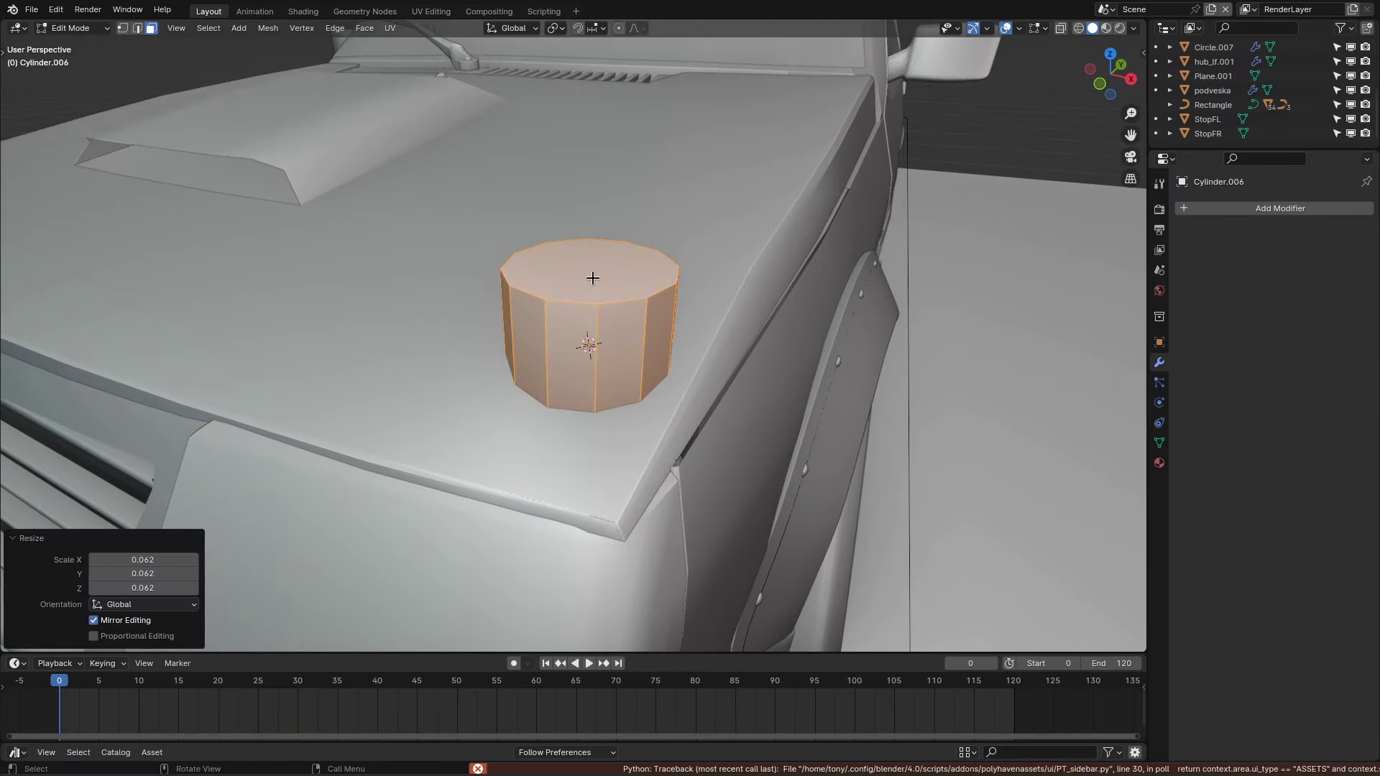
{"action": "key", "text": "Return"}
{"action": "key", "text": "1"}
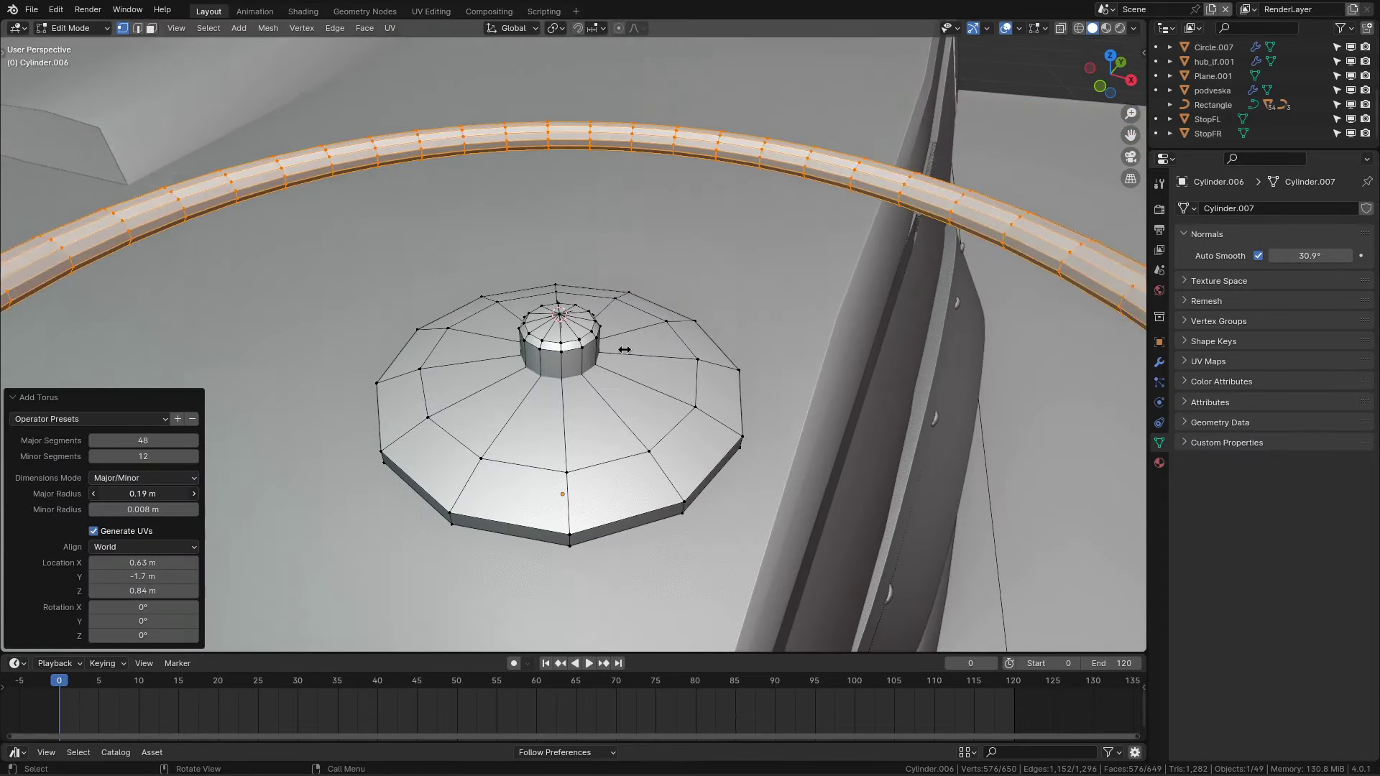
{"action": "left_click_drag", "start_coordinate": [623, 350], "coordinate": [834, 380]}
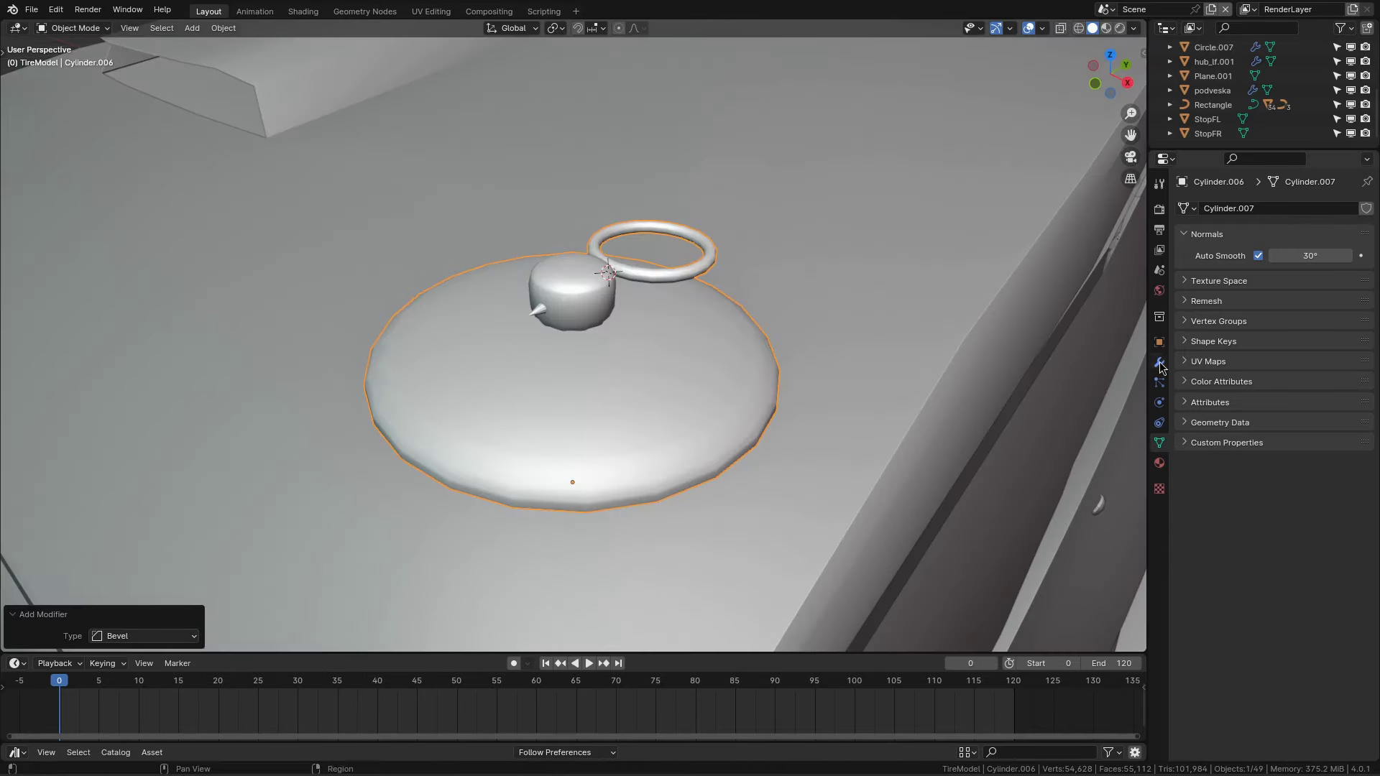
{"action": "left_click", "coordinate": [1159, 363]}
Step: Shape the hood pin's cable curve, adjusting its points and scaling the end at the ring
{"action": "right_click", "coordinate": [692, 342]}
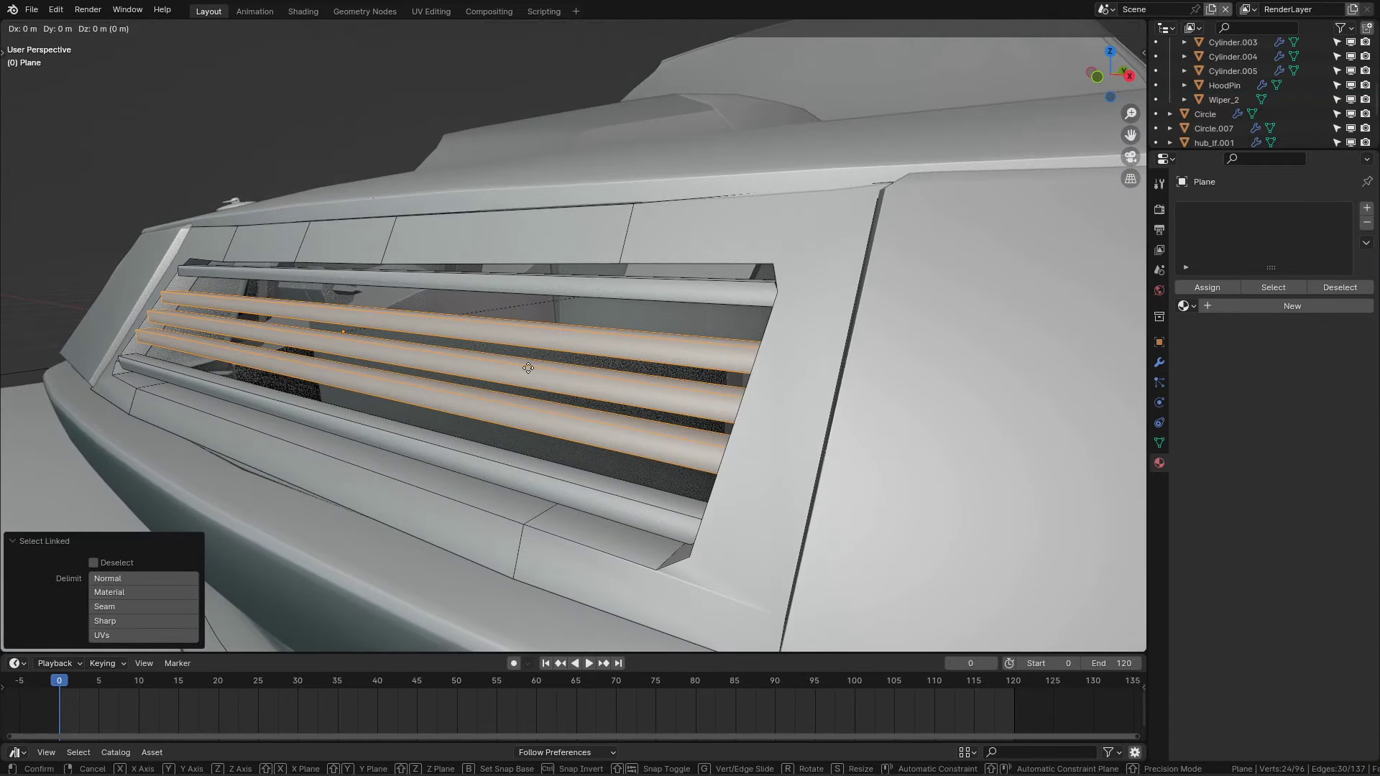
{"action": "key", "text": "Escape"}
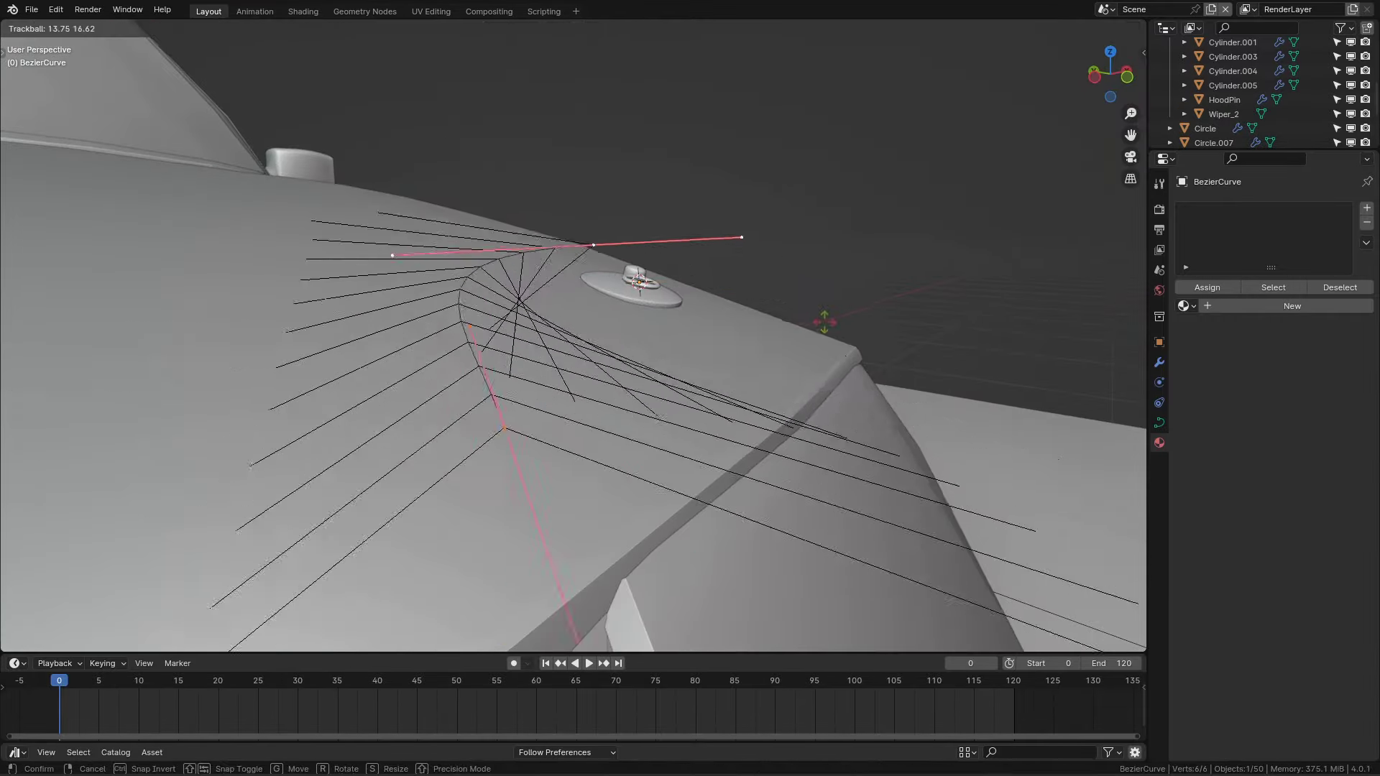
{"action": "left_click", "coordinate": [825, 321]}
{"action": "mouse_move", "coordinate": [825, 321]}
{"action": "middle_mouse_down"}
{"action": "mouse_move", "coordinate": [703, 259]}
{"action": "mouse_move", "coordinate": [524, 326]}
{"action": "middle_mouse_up"}
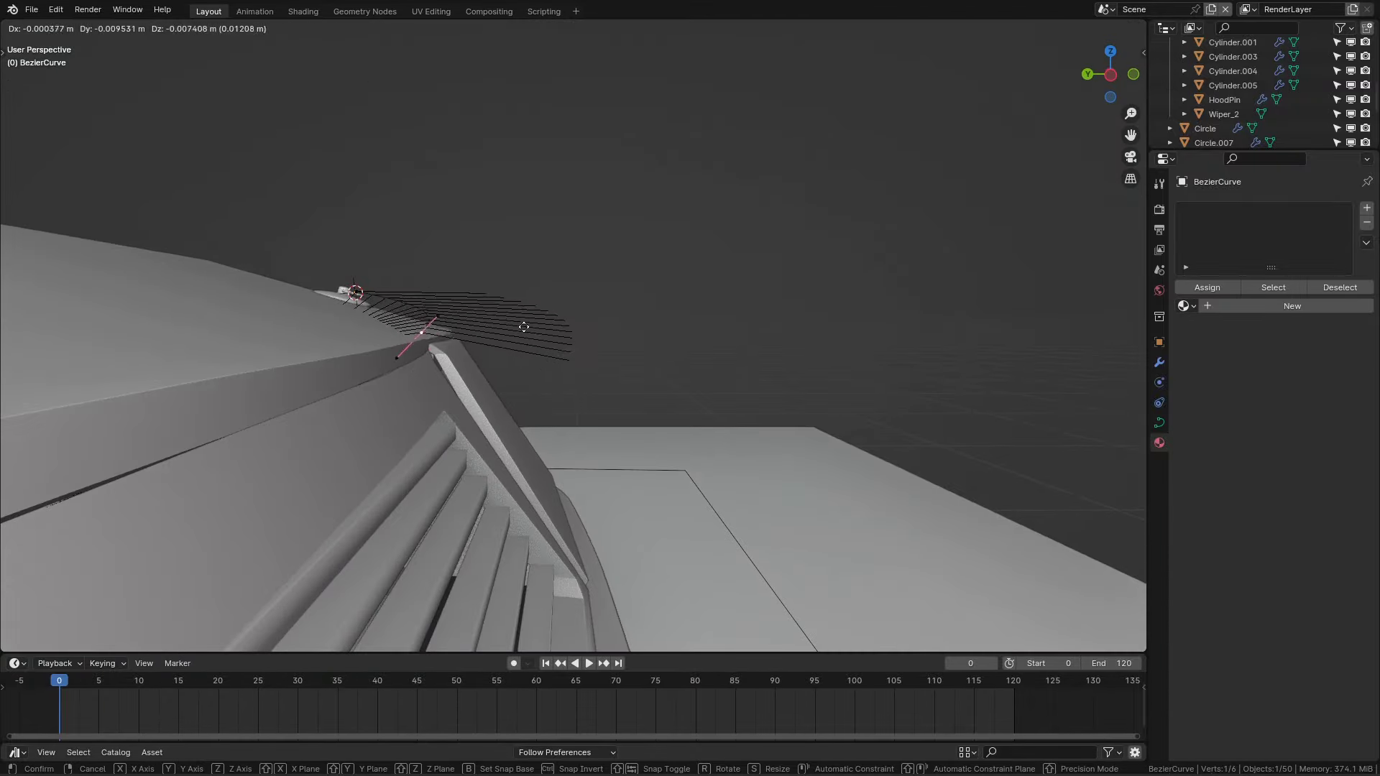
{"action": "key", "text": "g"}
{"action": "left_click", "coordinate": [764, 370]}
{"action": "middle_click_drag", "start_coordinate": [763, 369], "coordinate": [820, 350]}
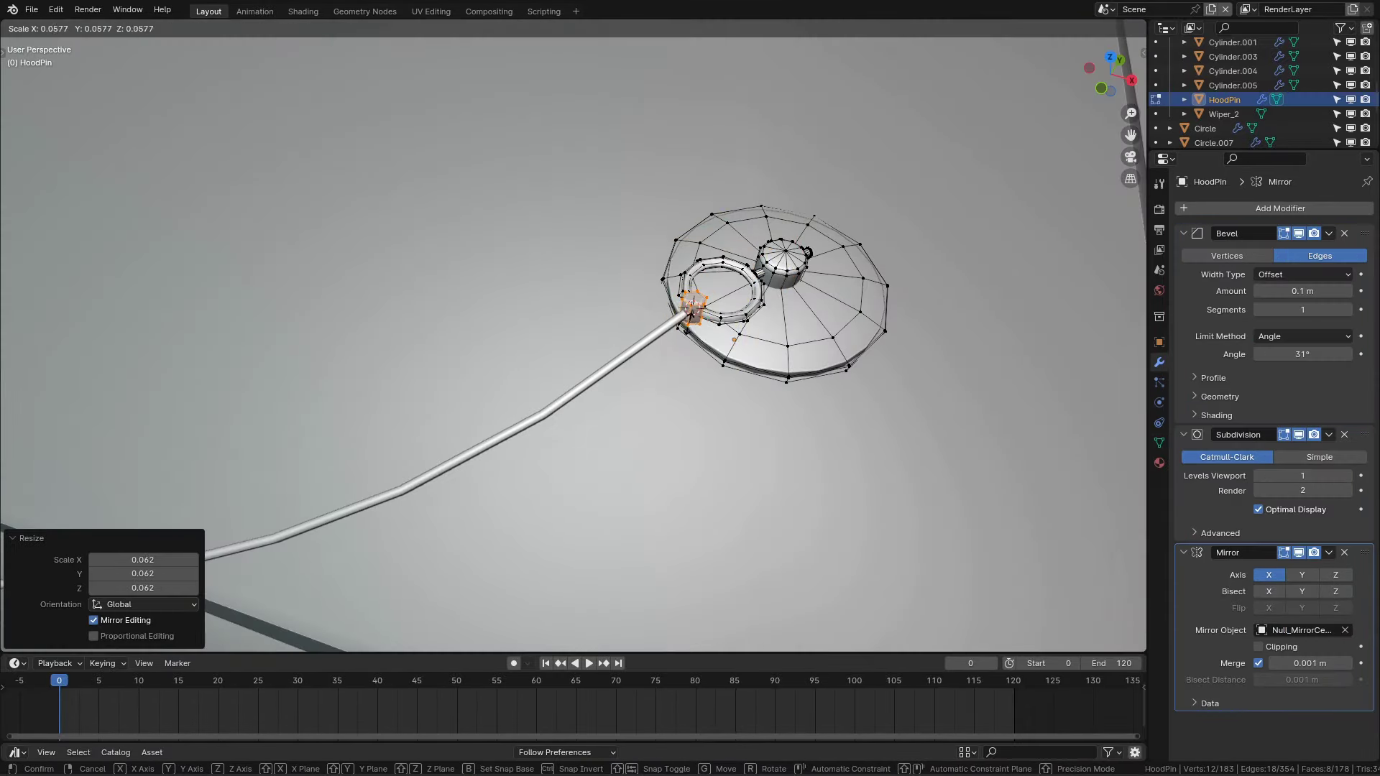
{"action": "key", "text": "s"}
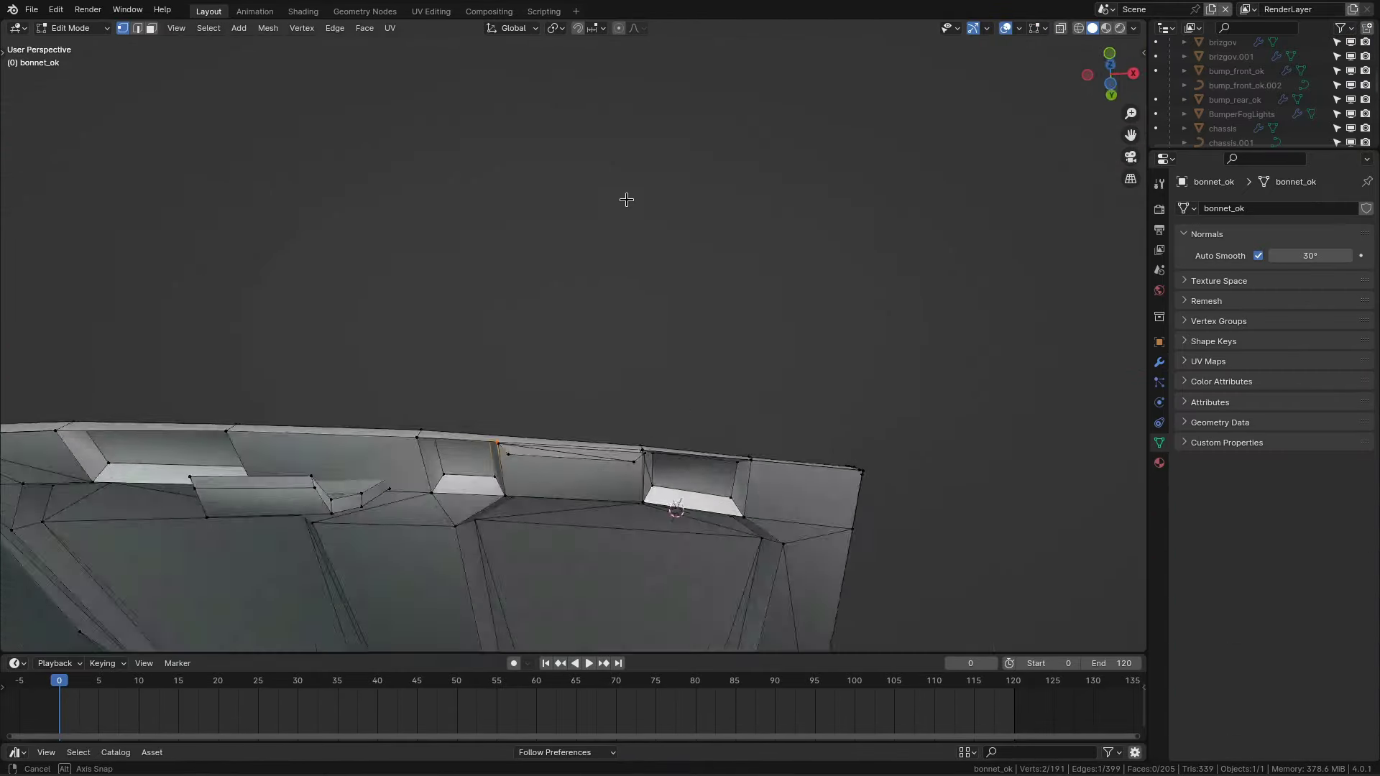
Step: Grow the face selection along the bonnet's edge
{"action": "key", "text": "ctrl+KP_Add"}
{"action": "key", "text": "ctrl+KP_Add"}
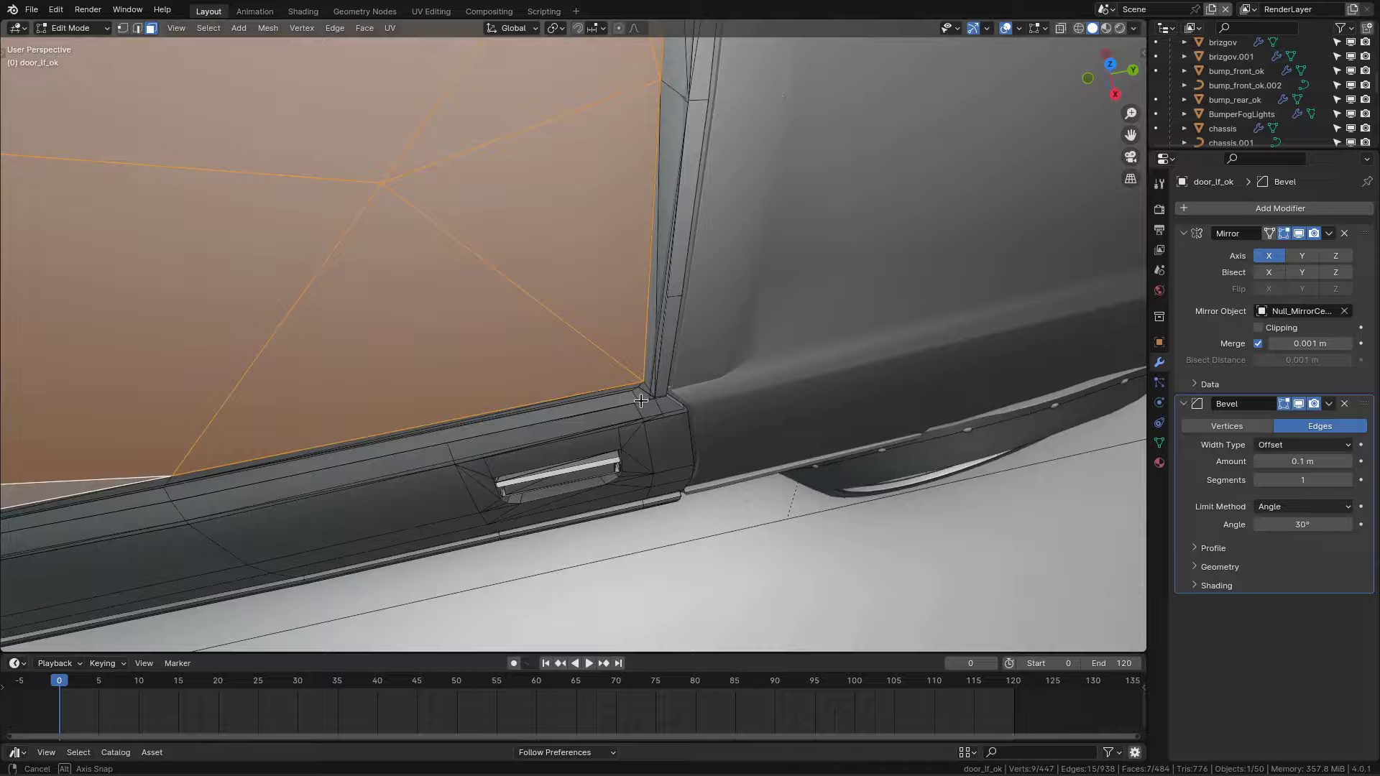
Step: Extend the door window selection and try filling the window opening, then undo it
{"action": "middle_click_drag", "start_coordinate": [680, 258], "coordinate": [751, 425]}
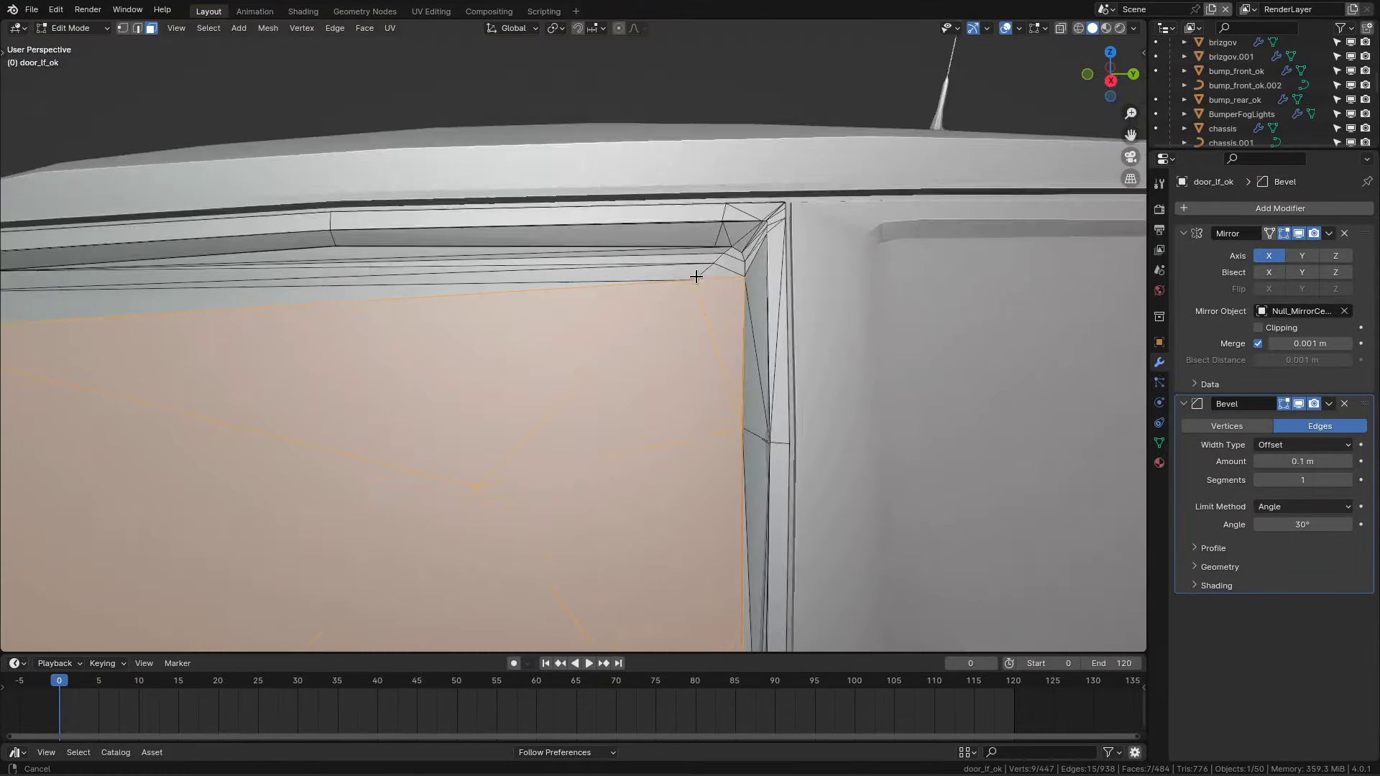
{"action": "left_click", "coordinate": [728, 252], "text": "shift"}
{"action": "scroll", "coordinate": [318, 254], "scroll_direction": "down", "scroll_amount": 5}
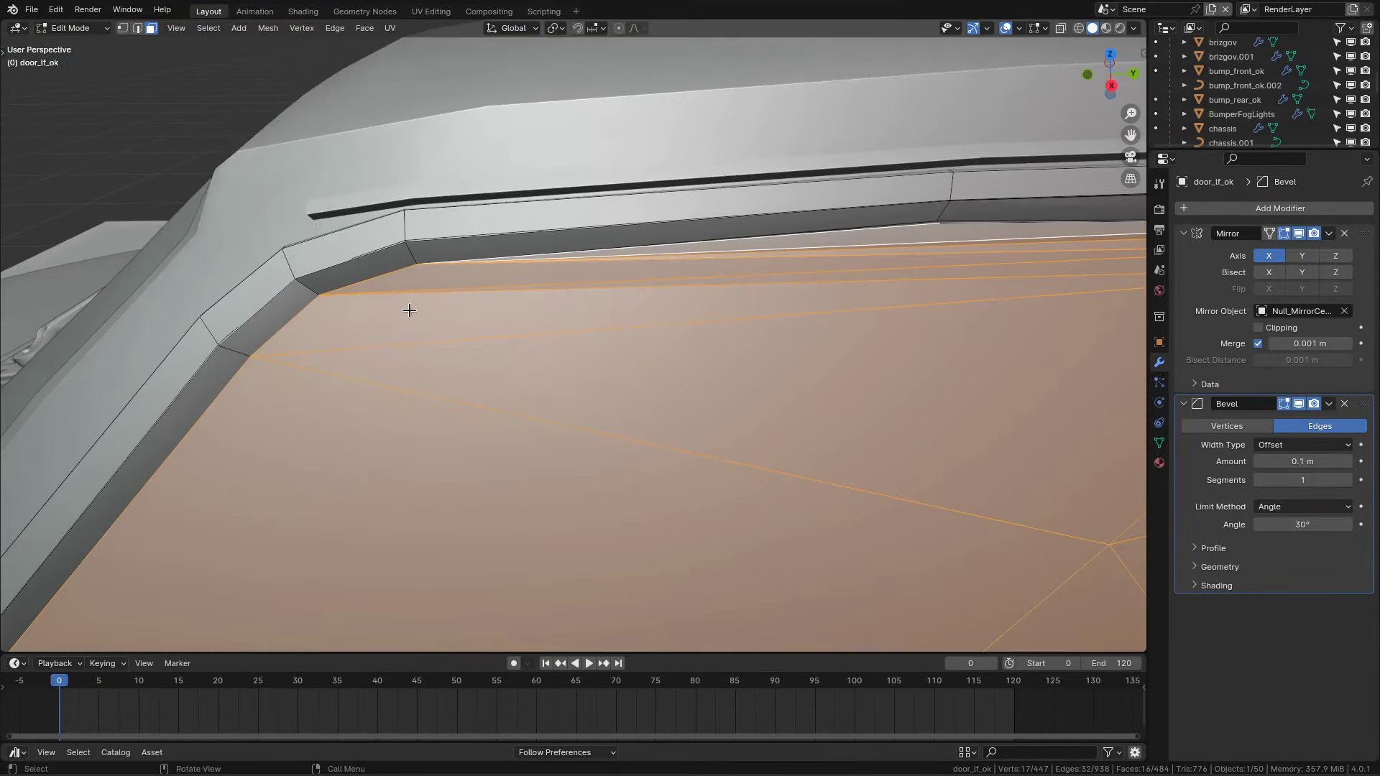
{"action": "key", "text": "g"}
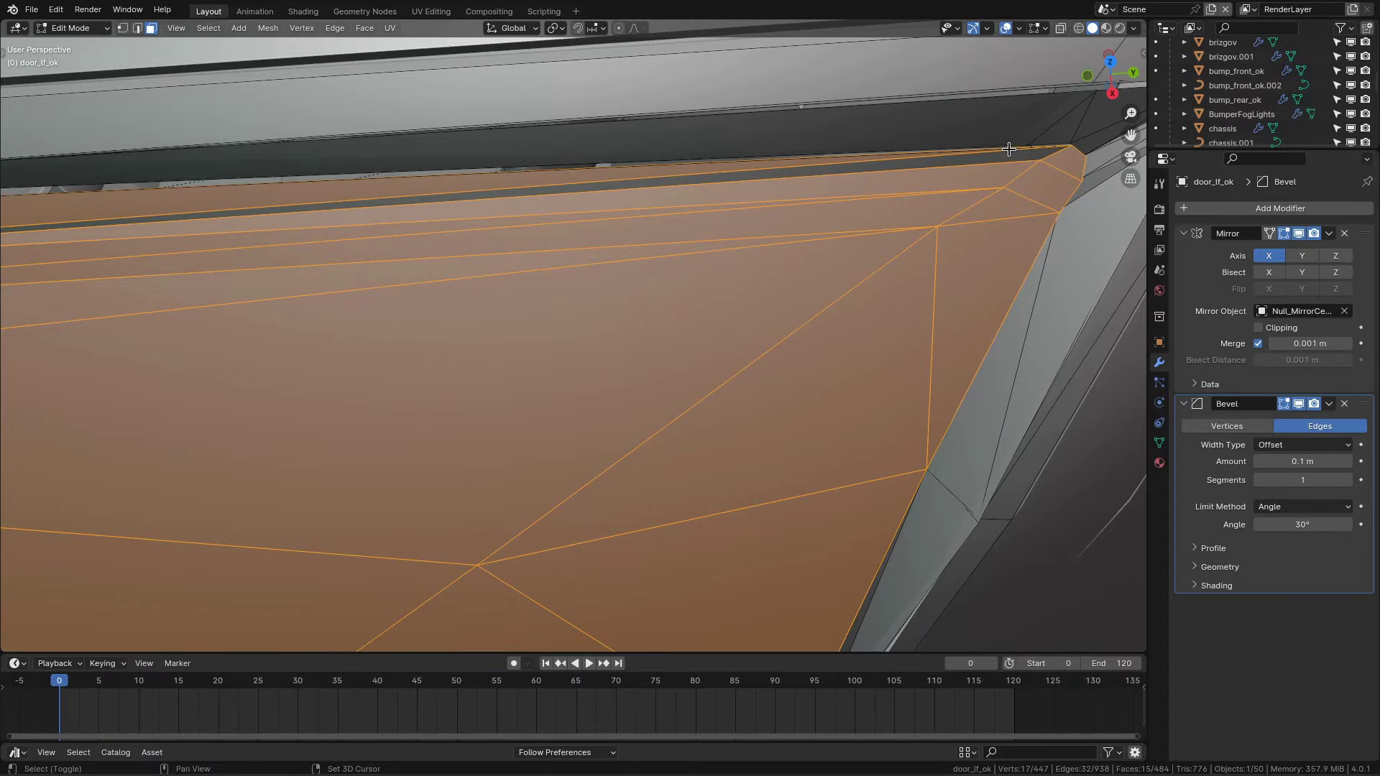
{"action": "scroll", "coordinate": [1008, 149], "scroll_direction": "down", "scroll_amount": 8}
{"action": "mouse_move", "coordinate": [1008, 149]}
{"action": "middle_mouse_down"}
{"action": "mouse_move", "coordinate": [888, 237]}
{"action": "mouse_move", "coordinate": [797, 173]}
{"action": "mouse_move", "coordinate": [882, 408]}
{"action": "middle_mouse_up"}
{"action": "key", "text": "KP_Divide"}
{"action": "key", "text": "f"}
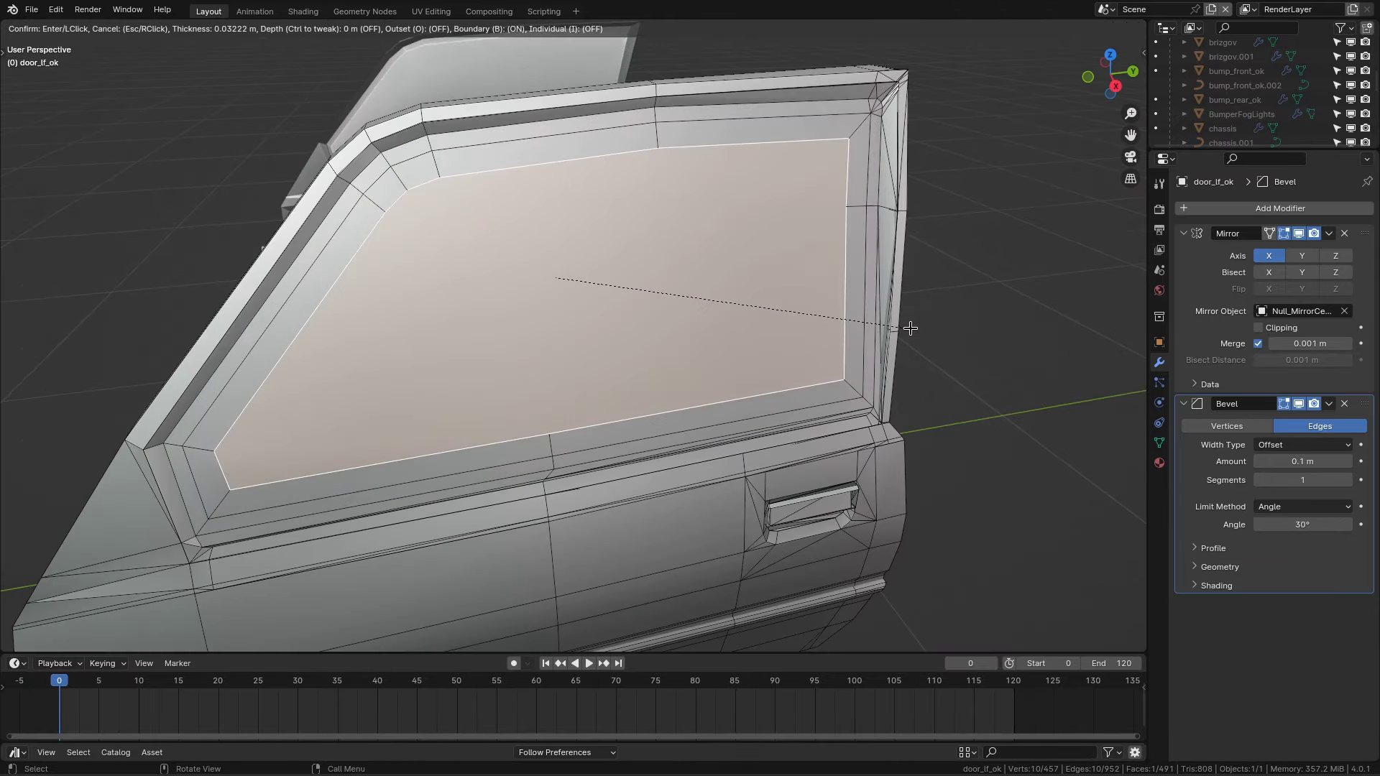
{"action": "key", "text": "Escape"}
{"action": "key", "text": "ctrl+z"}
{"action": "key", "text": "ctrl+z"}
Step: Add a knife cut and a new edge loop across the door
{"action": "middle_click_drag", "start_coordinate": [287, 477], "coordinate": [431, 321]}
{"action": "key", "text": "k"}
{"action": "left_click", "coordinate": [248, 458]}
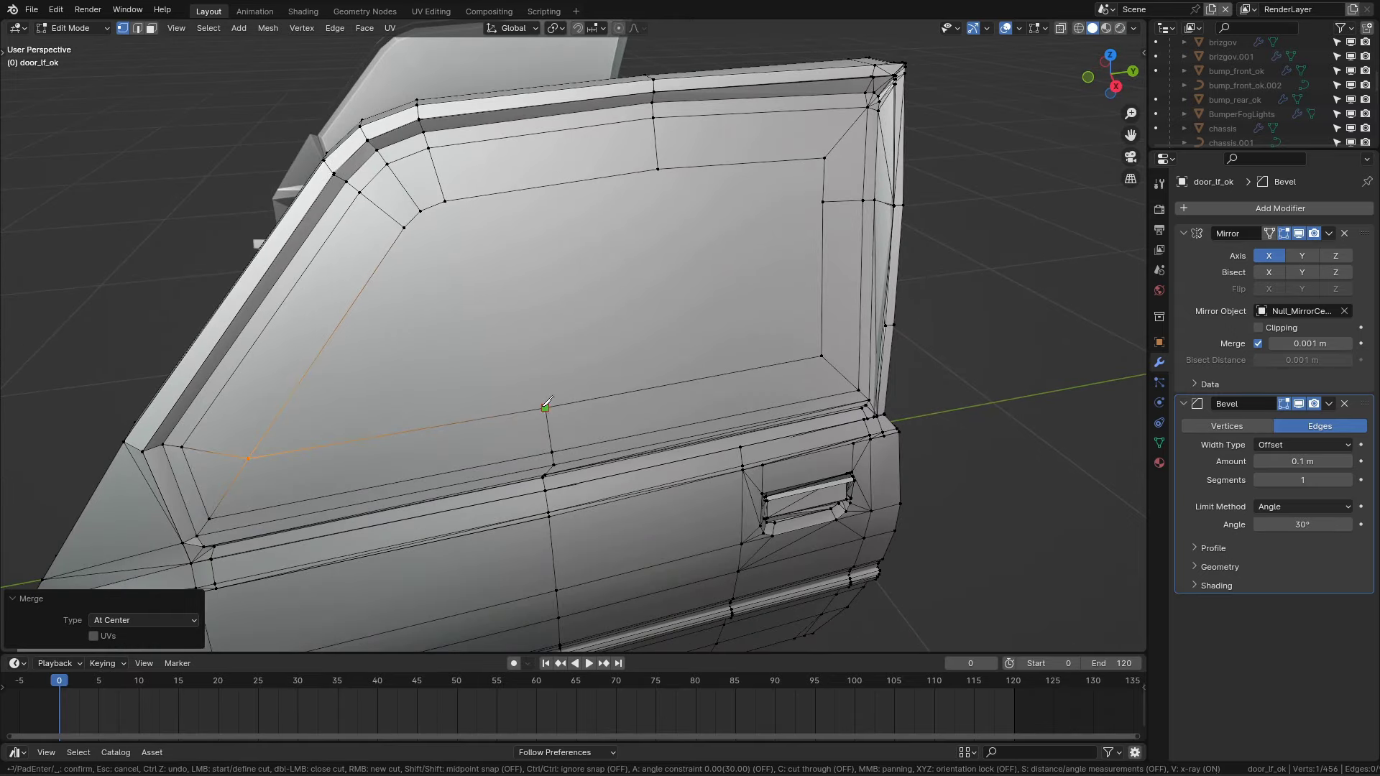
{"action": "key", "text": "Return"}
{"action": "key", "text": "ctrl+r"}
{"action": "mouse_move", "coordinate": [415, 222]}
{"action": "middle_mouse_down"}
{"action": "mouse_move", "coordinate": [692, 320]}
{"action": "mouse_move", "coordinate": [495, 236]}
{"action": "mouse_move", "coordinate": [522, 281]}
{"action": "middle_mouse_up"}
{"action": "left_click", "coordinate": [691, 288]}
{"action": "key", "text": "ctrl+r"}
{"action": "left_click", "coordinate": [592, 429]}
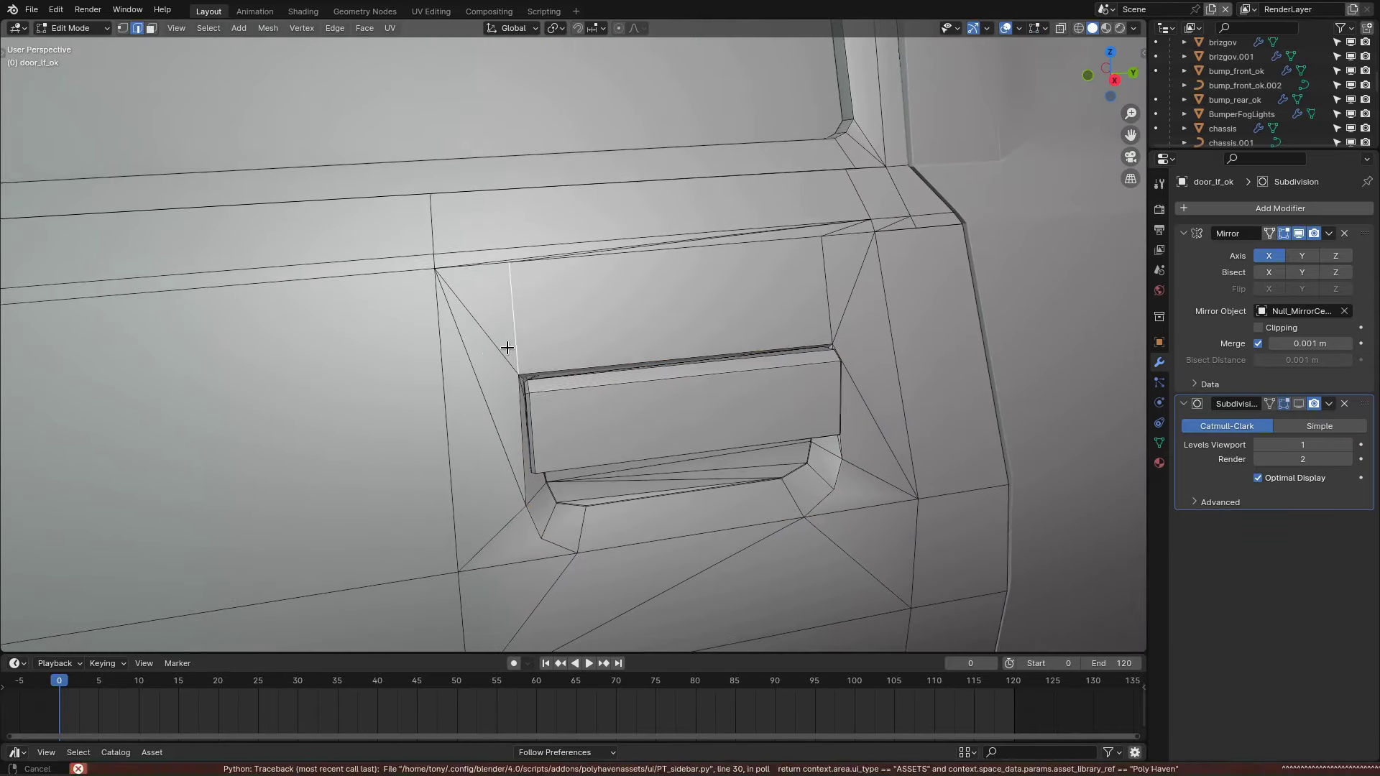
Step: Dissolve the unneeded edge beside the door handle
{"action": "middle_click_drag", "start_coordinate": [561, 509], "coordinate": [825, 259], "text": "shift"}
{"action": "scroll", "coordinate": [628, 422], "scroll_direction": "down", "scroll_amount": 2}
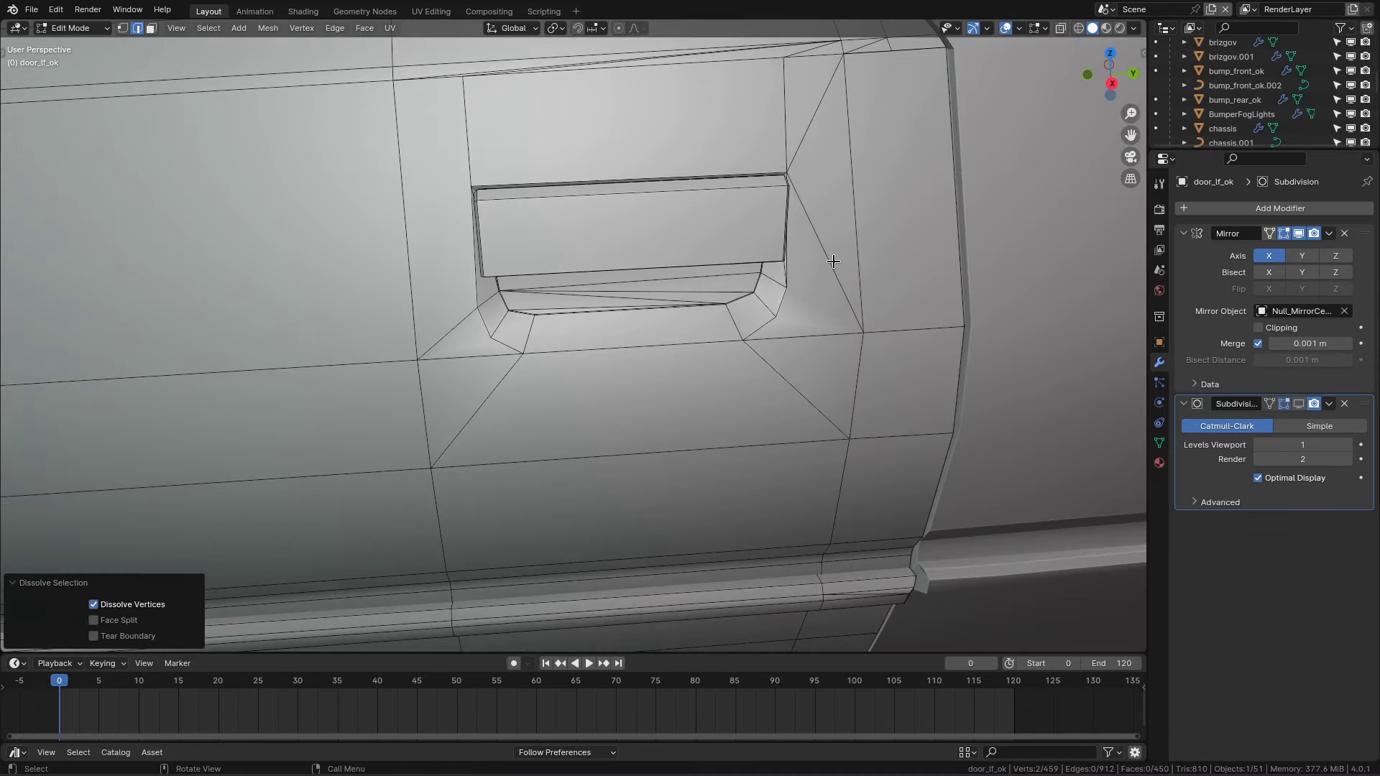
{"action": "left_click", "coordinate": [830, 141]}
{"action": "key", "text": "ctrl+x"}
{"action": "scroll", "coordinate": [890, 256], "scroll_direction": "up", "scroll_amount": 4}
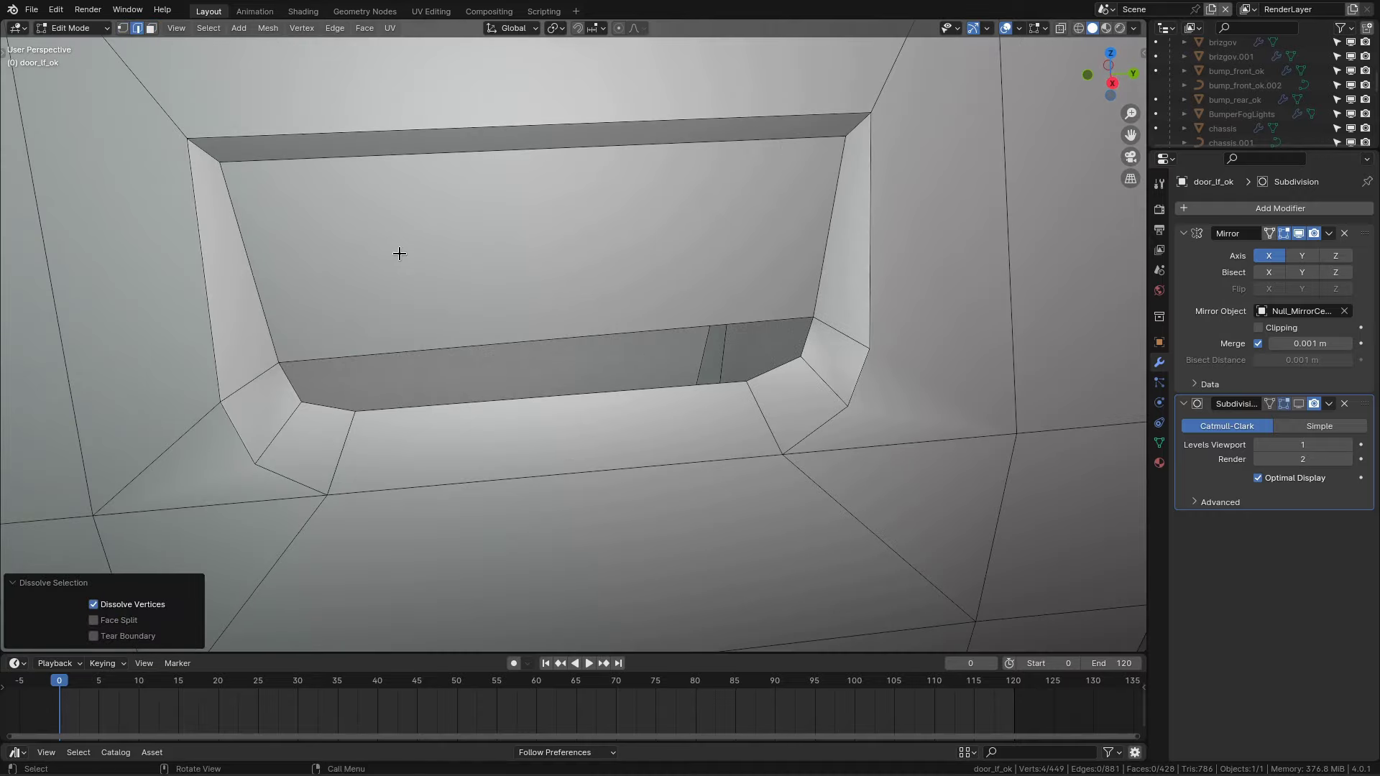
{"action": "scroll", "coordinate": [765, 365], "scroll_direction": "down", "scroll_amount": 2}
Step: Knife-cut new edges beneath the handle recess
{"action": "key", "text": "k"}
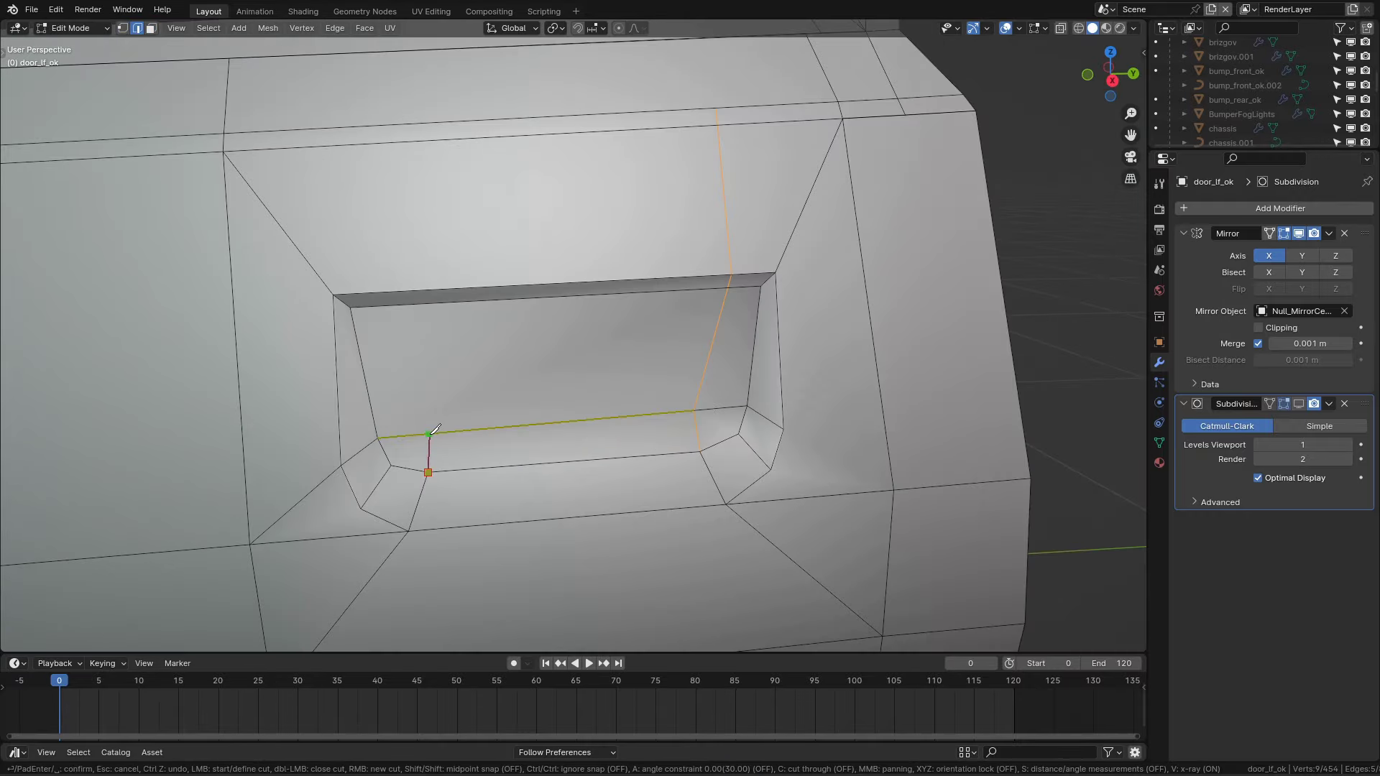
{"action": "key", "text": "Return"}
{"action": "key", "text": "k"}
{"action": "left_click", "coordinate": [455, 250]}
{"action": "left_click", "coordinate": [552, 303]}
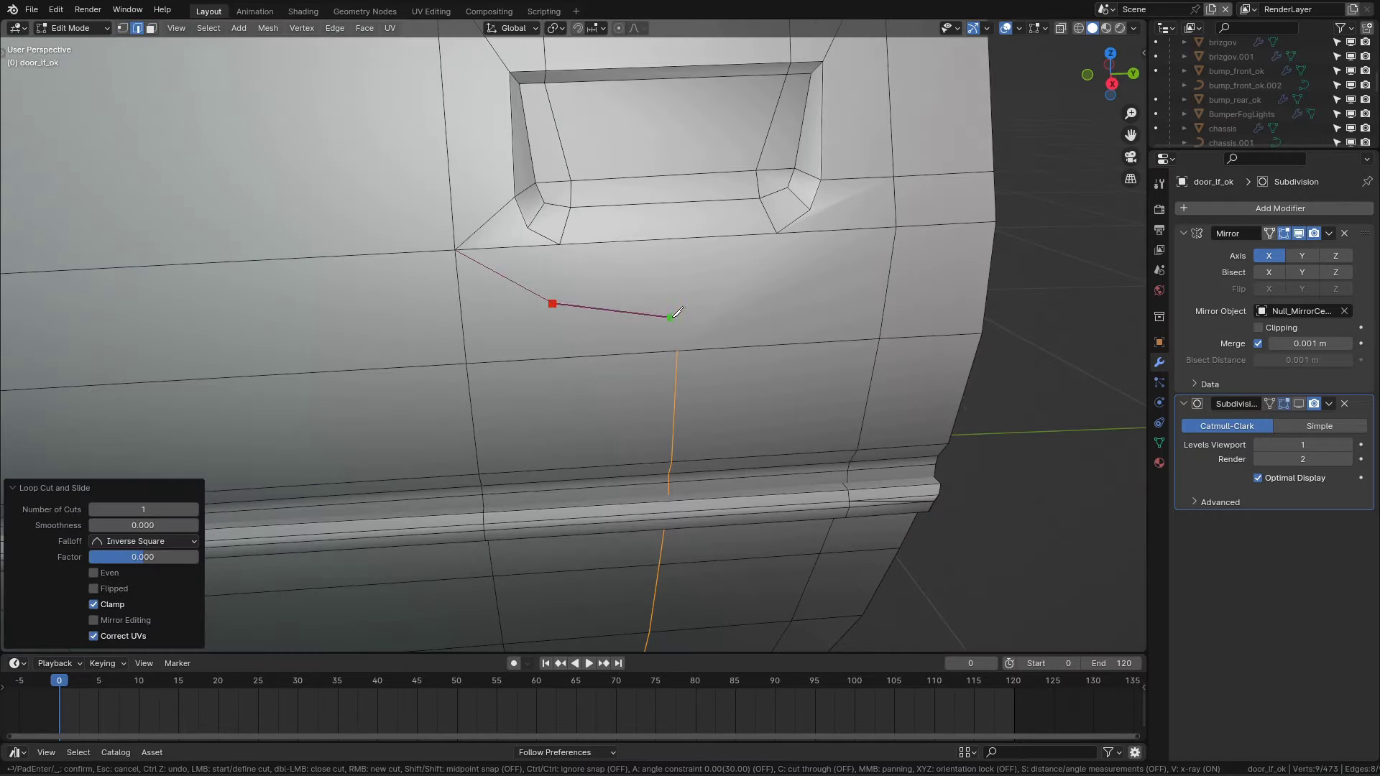
{"action": "left_click", "coordinate": [675, 303]}
{"action": "key", "text": "Return"}
{"action": "key", "text": "Return"}
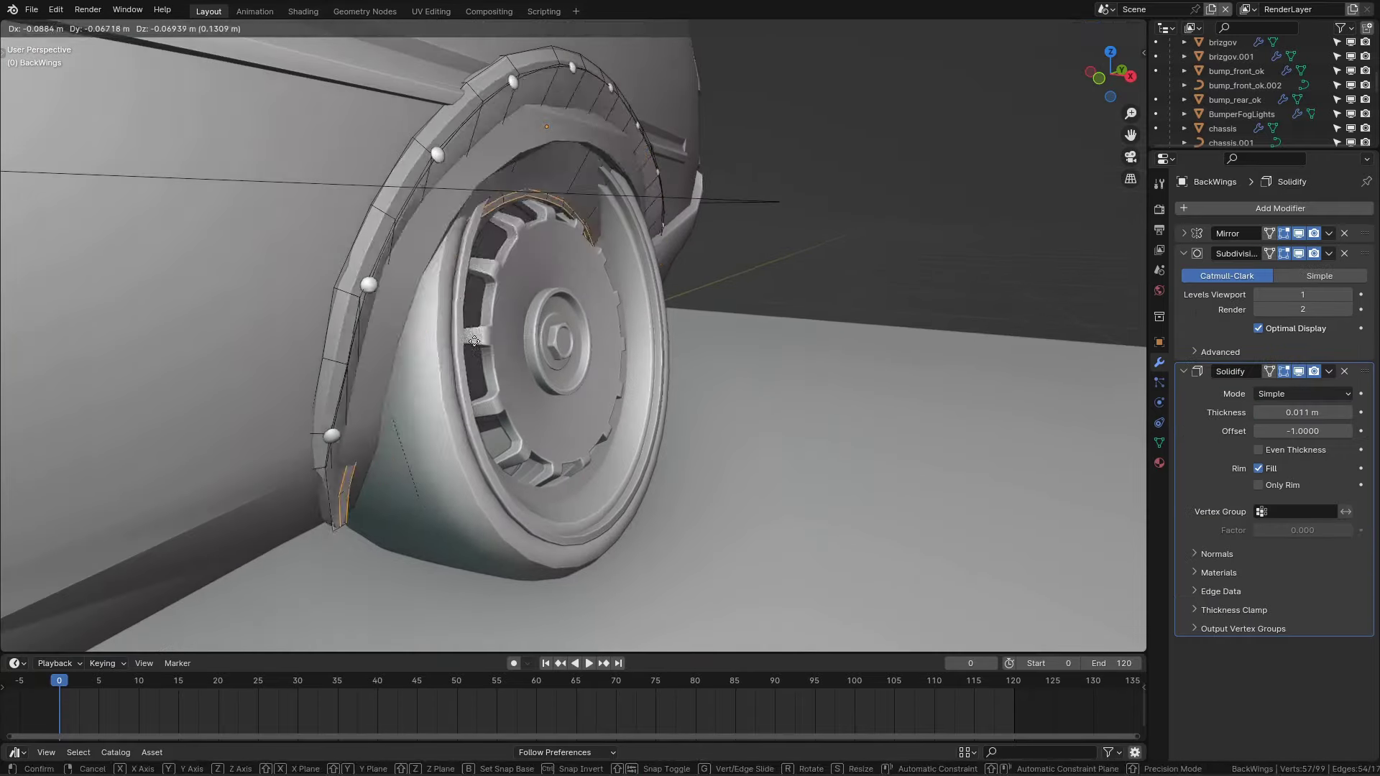
Step: Rotate the wheel-arch flare edges and move them along Y
{"action": "key", "text": "Return"}
{"action": "key", "text": "r"}
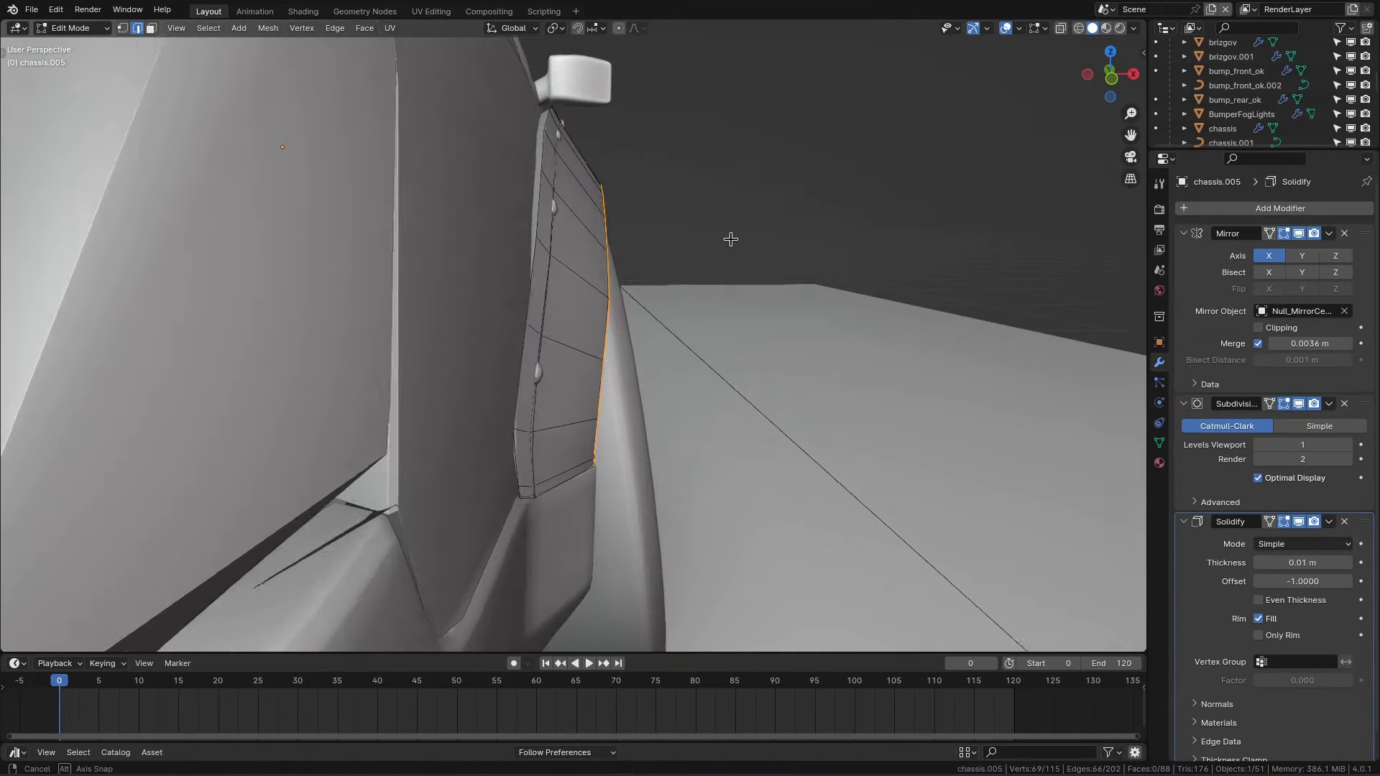
{"action": "middle_click_drag", "start_coordinate": [731, 238], "coordinate": [827, 273]}
{"action": "key", "text": "g"}
{"action": "key", "text": "x"}
{"action": "key", "text": "y"}
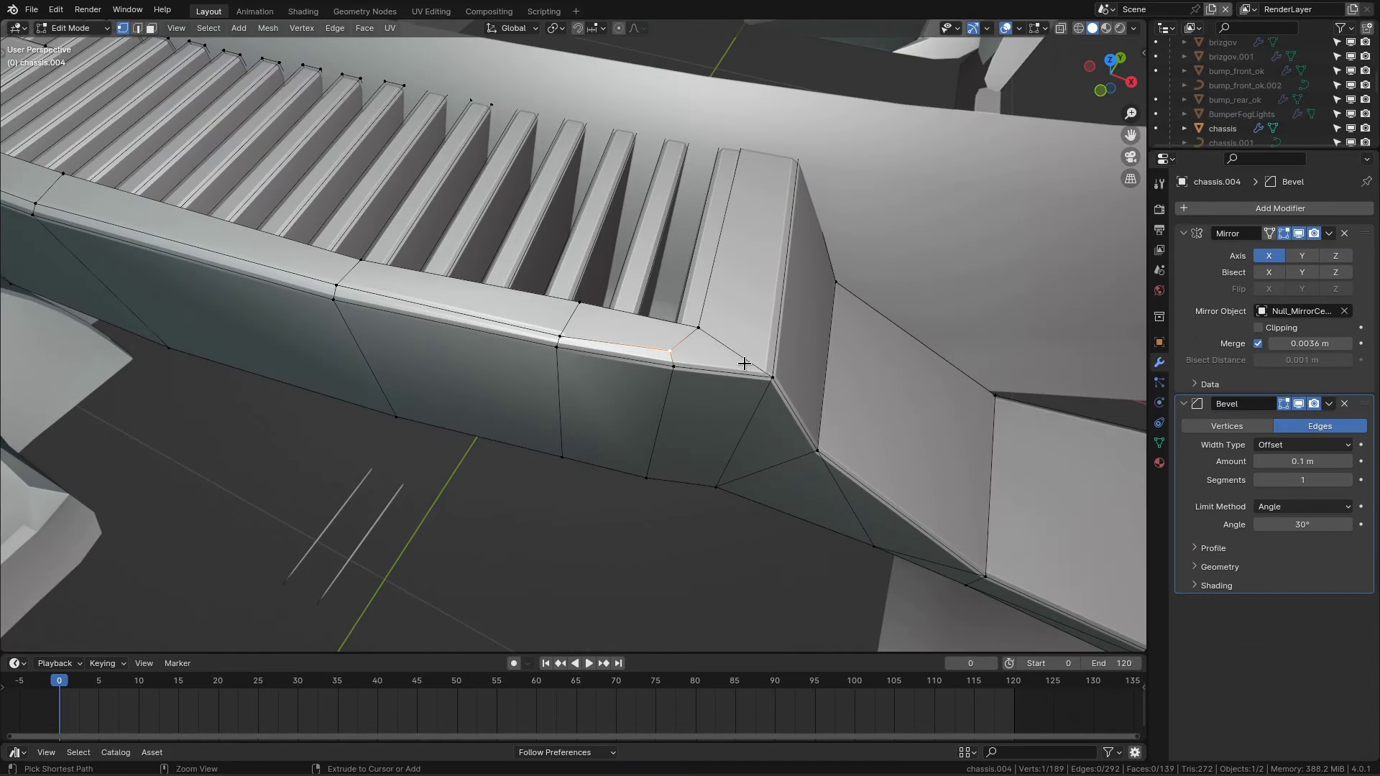
Step: Edge-slide and move panel edges with Z locked, then move new geometry along X
{"action": "key", "text": "g"}
{"action": "key", "text": "g"}
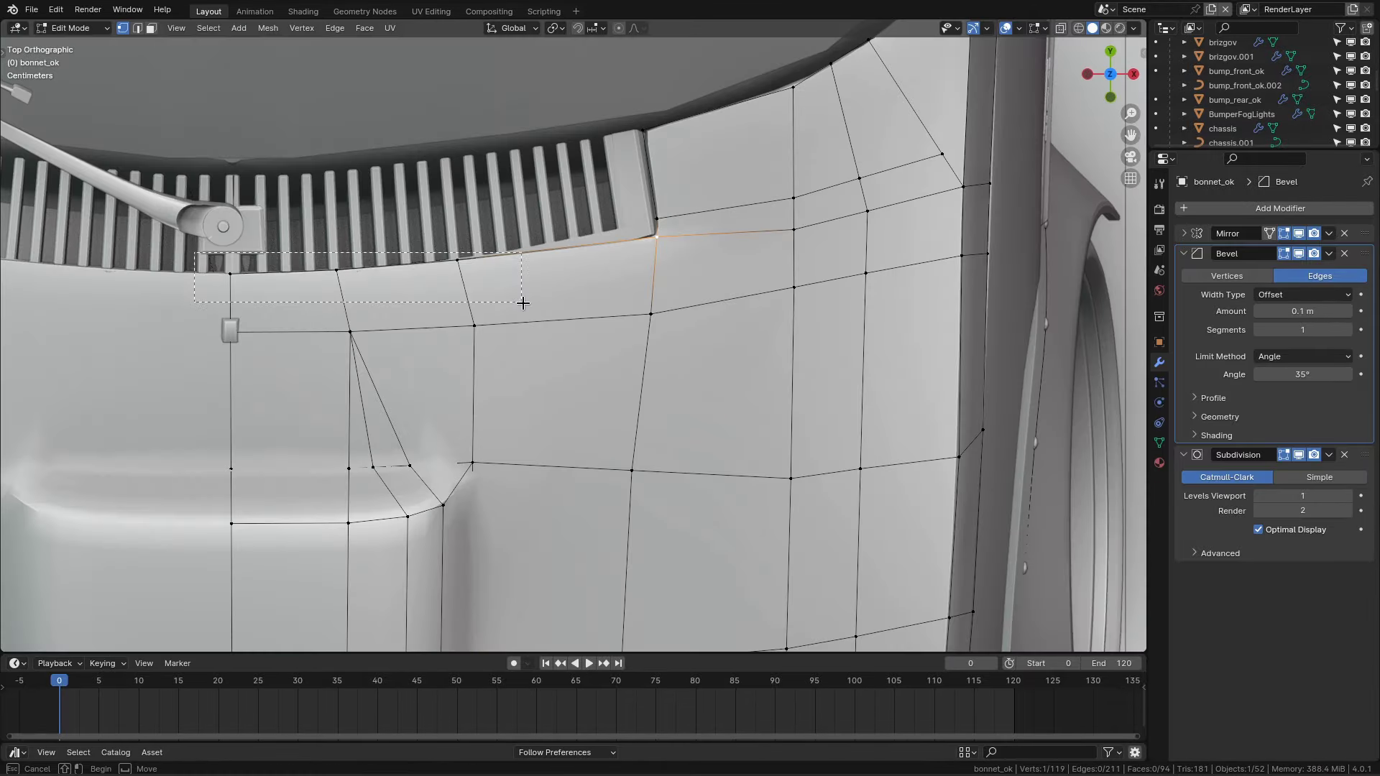
{"action": "key", "text": "g"}
{"action": "key", "text": "shift+z"}
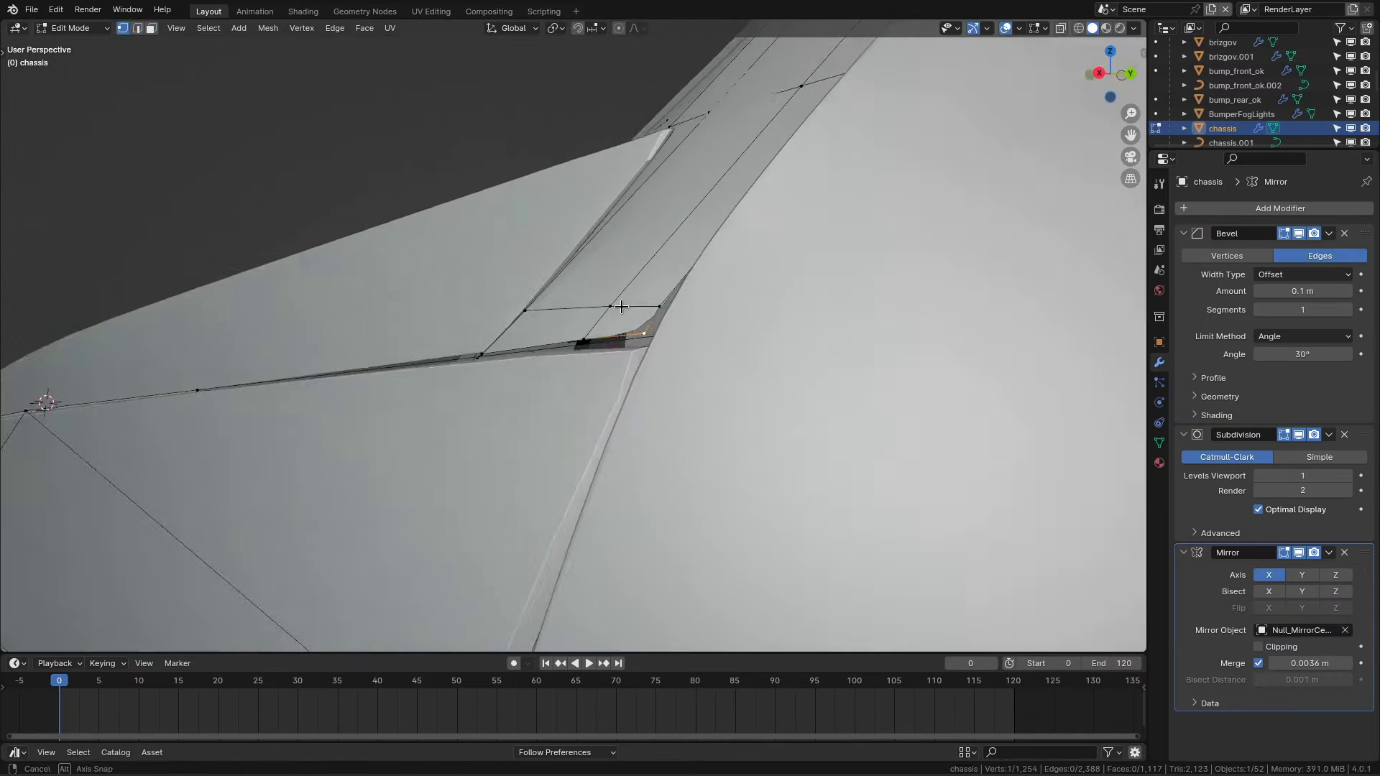
{"action": "right_click", "coordinate": [679, 386]}
{"action": "key", "text": "g"}
{"action": "key", "text": "x"}
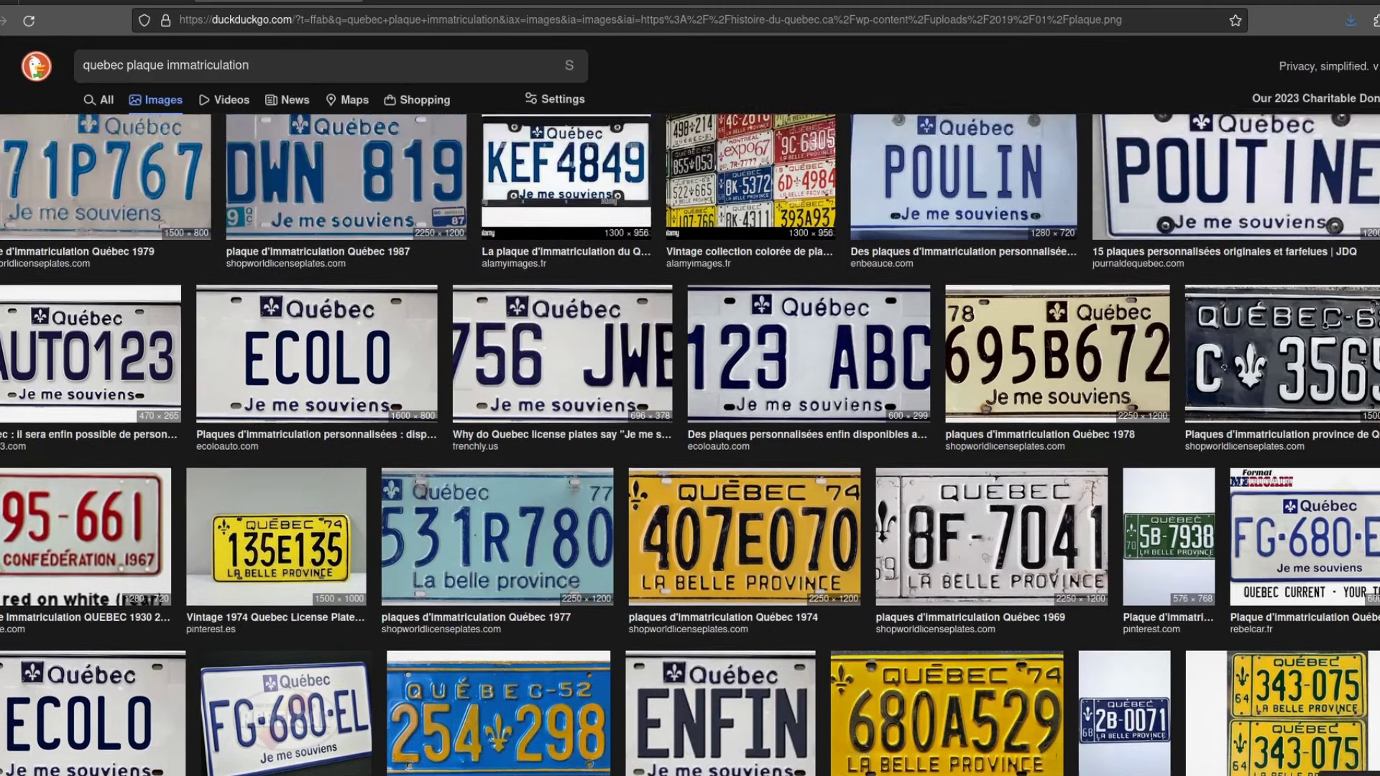
Step: Stand the licence plate upright with R X 90 and bevel its four corners
{"action": "left_click", "coordinate": [876, 338]}
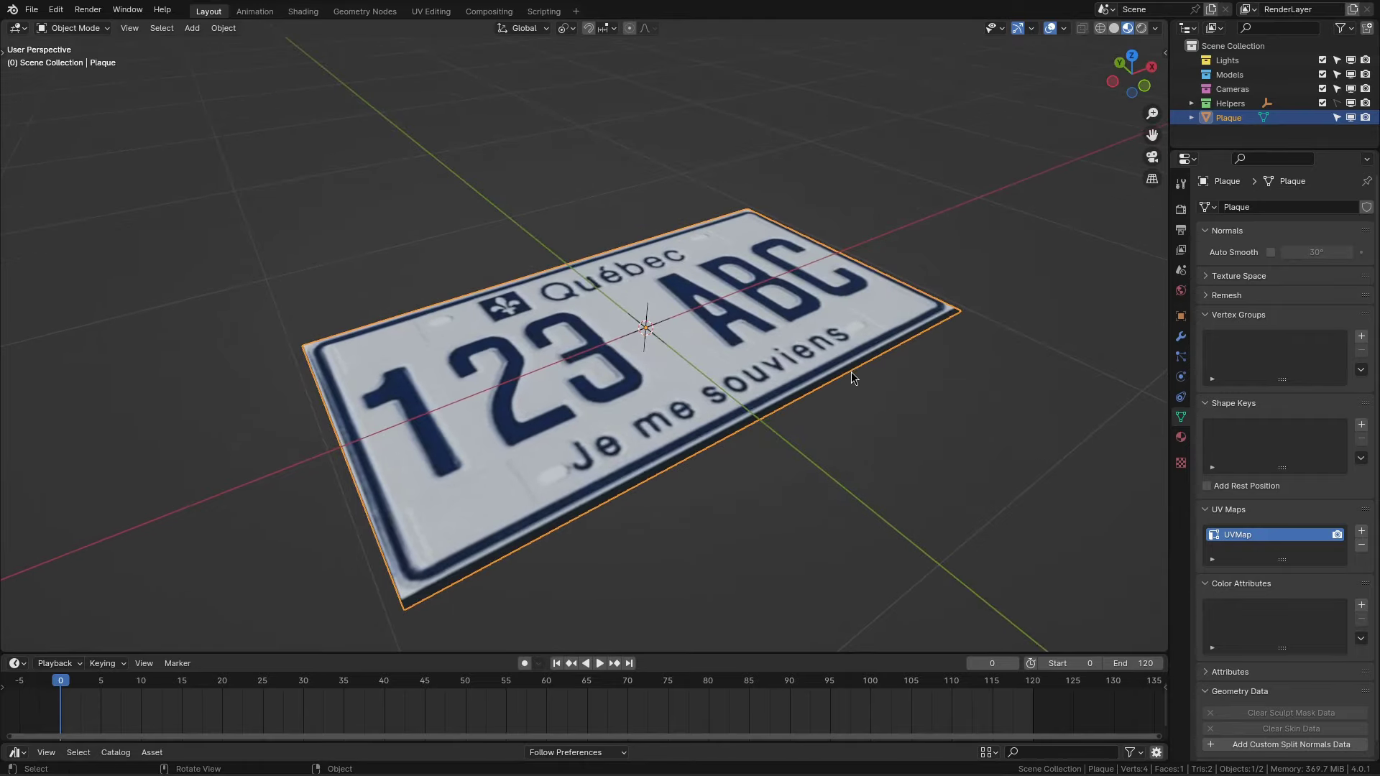
{"action": "type", "text": "rx90"}
{"action": "key", "text": "Return"}
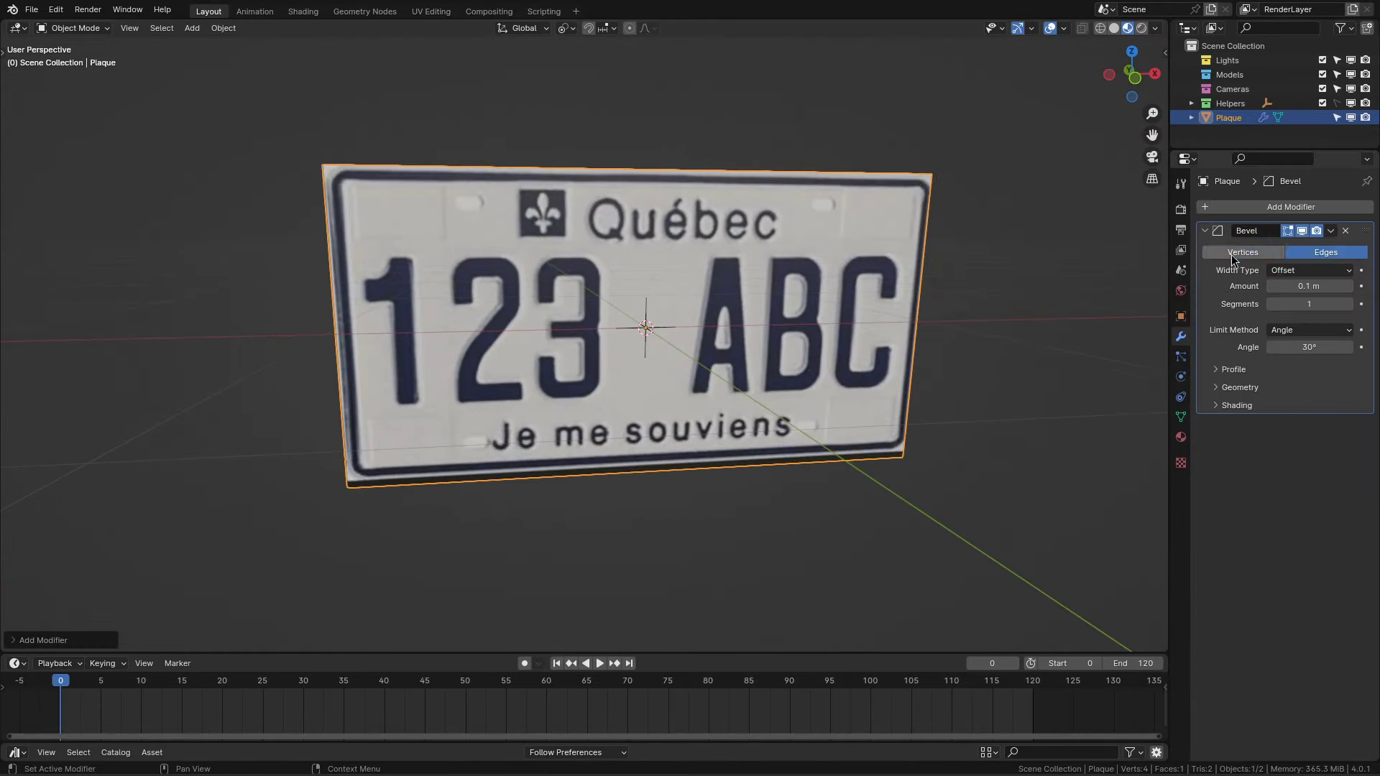
{"action": "left_click", "coordinate": [1232, 254]}
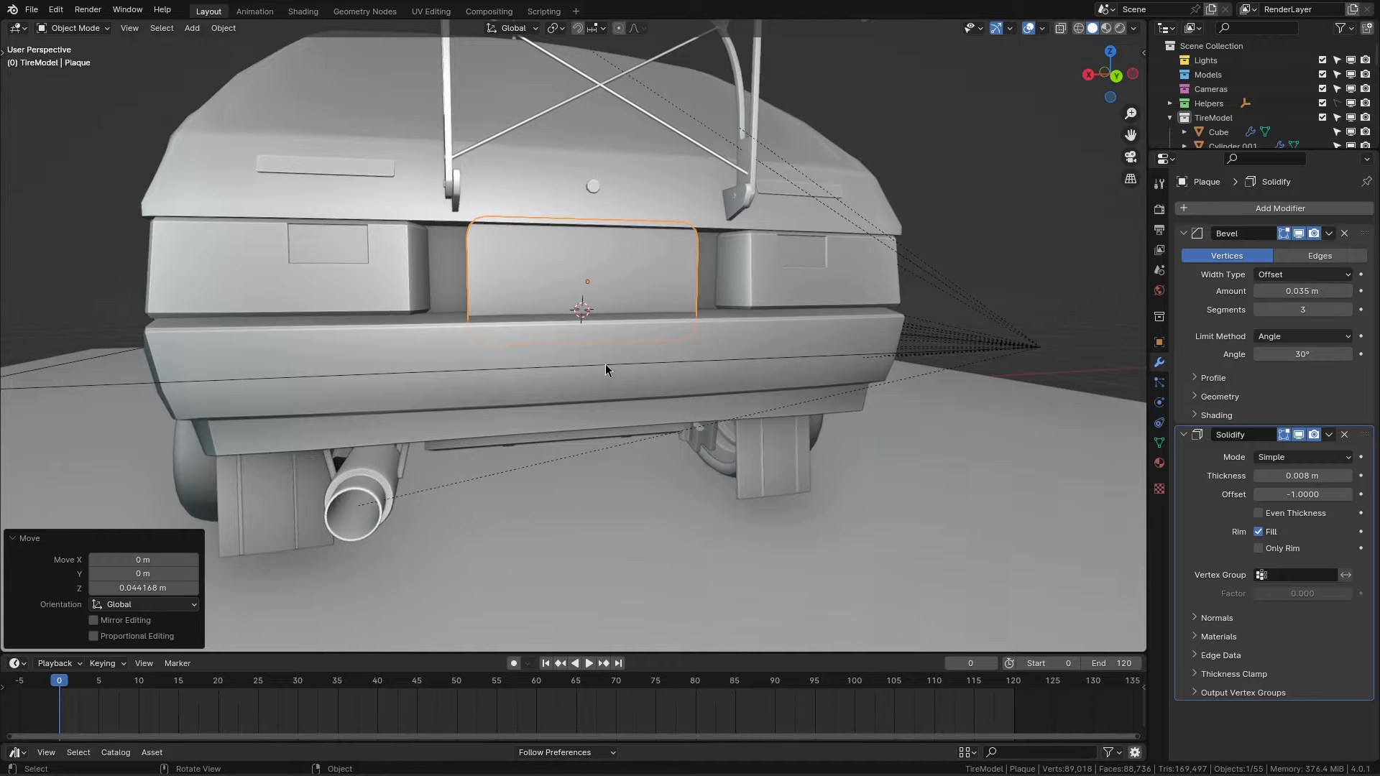
Step: Scale the plate and move it vertically into the rear recess
{"action": "scroll", "coordinate": [606, 364], "scroll_direction": "down", "scroll_amount": 5}
{"action": "scroll", "coordinate": [617, 438], "scroll_direction": "up", "scroll_amount": 2}
{"action": "key", "text": "s"}
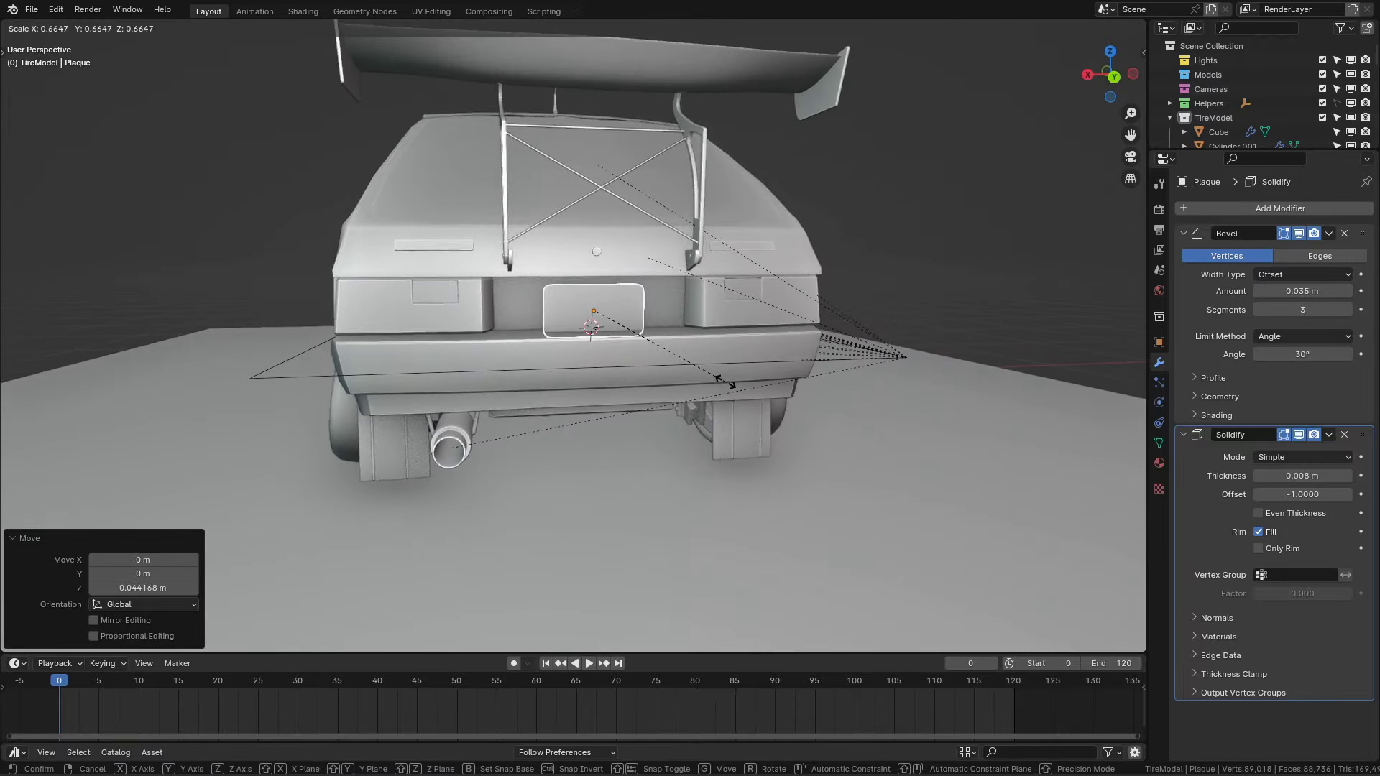
{"action": "scroll", "coordinate": [619, 386], "scroll_direction": "up", "scroll_amount": 2}
{"action": "middle_click_drag", "start_coordinate": [646, 311], "coordinate": [718, 334]}
{"action": "key", "text": "g"}
{"action": "key", "text": "z"}
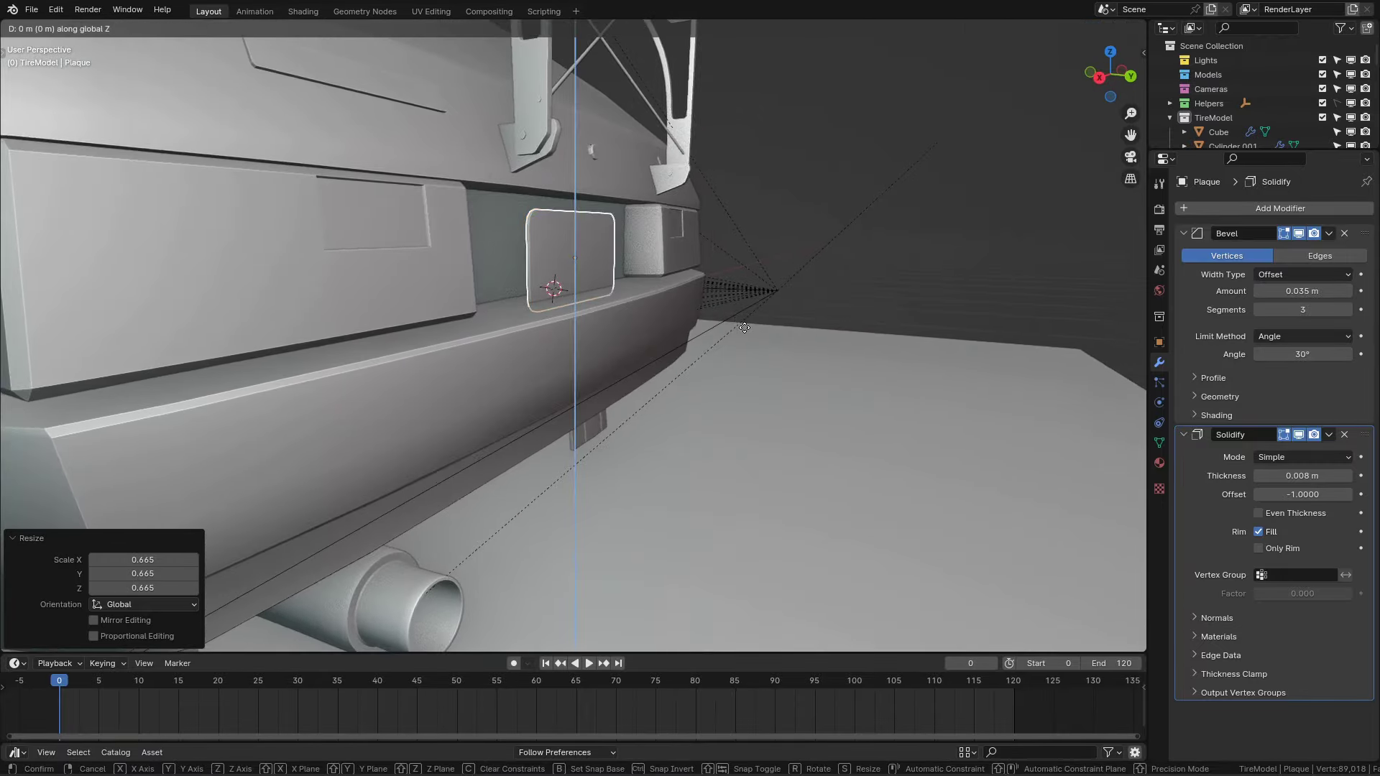
{"action": "key", "text": "g"}
{"action": "middle_click_drag", "start_coordinate": [744, 213], "coordinate": [769, 288]}
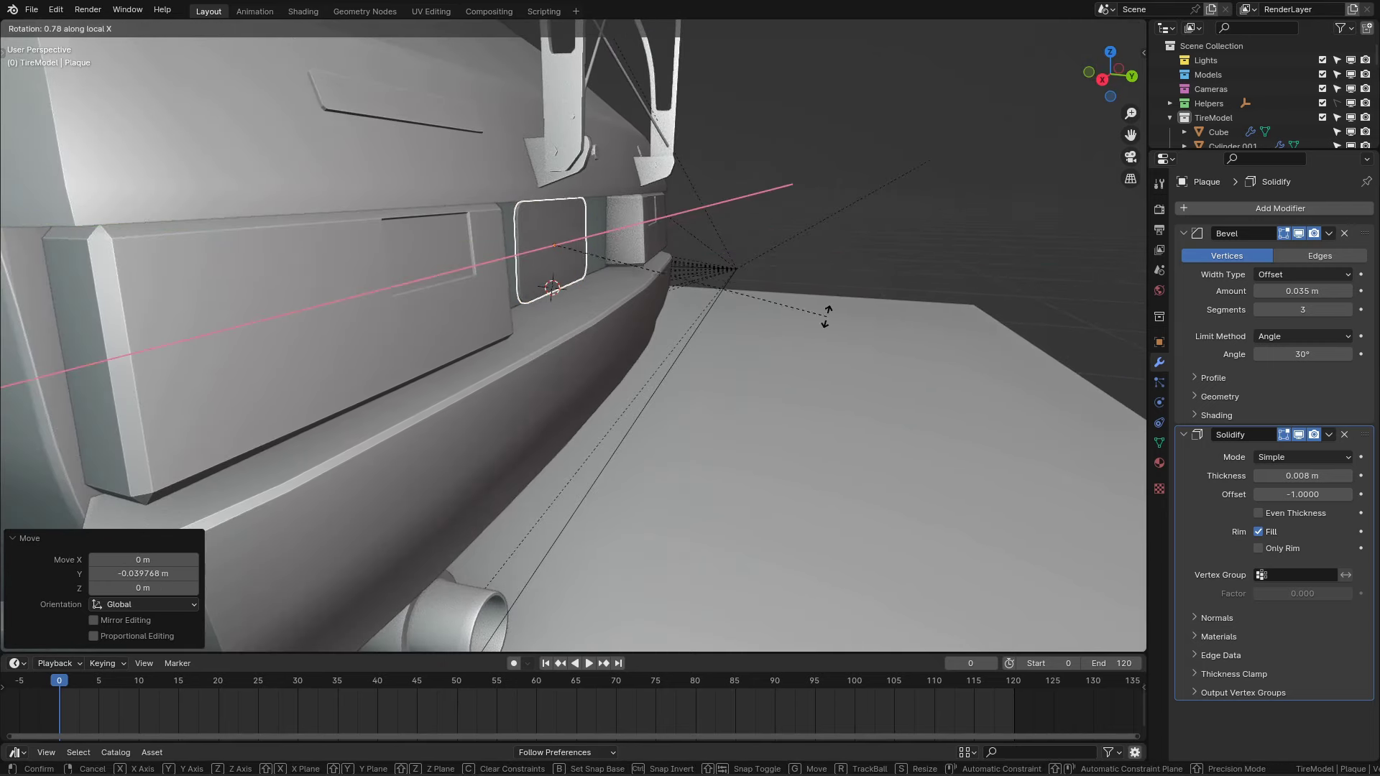
{"action": "left_click", "coordinate": [761, 256]}
Step: Extrude the boot's rear window faces inward, scale them and dissolve extra vertices
{"action": "mouse_move", "coordinate": [760, 256]}
{"action": "middle_mouse_down"}
{"action": "mouse_move", "coordinate": [733, 265]}
{"action": "mouse_move", "coordinate": [741, 343]}
{"action": "middle_mouse_up"}
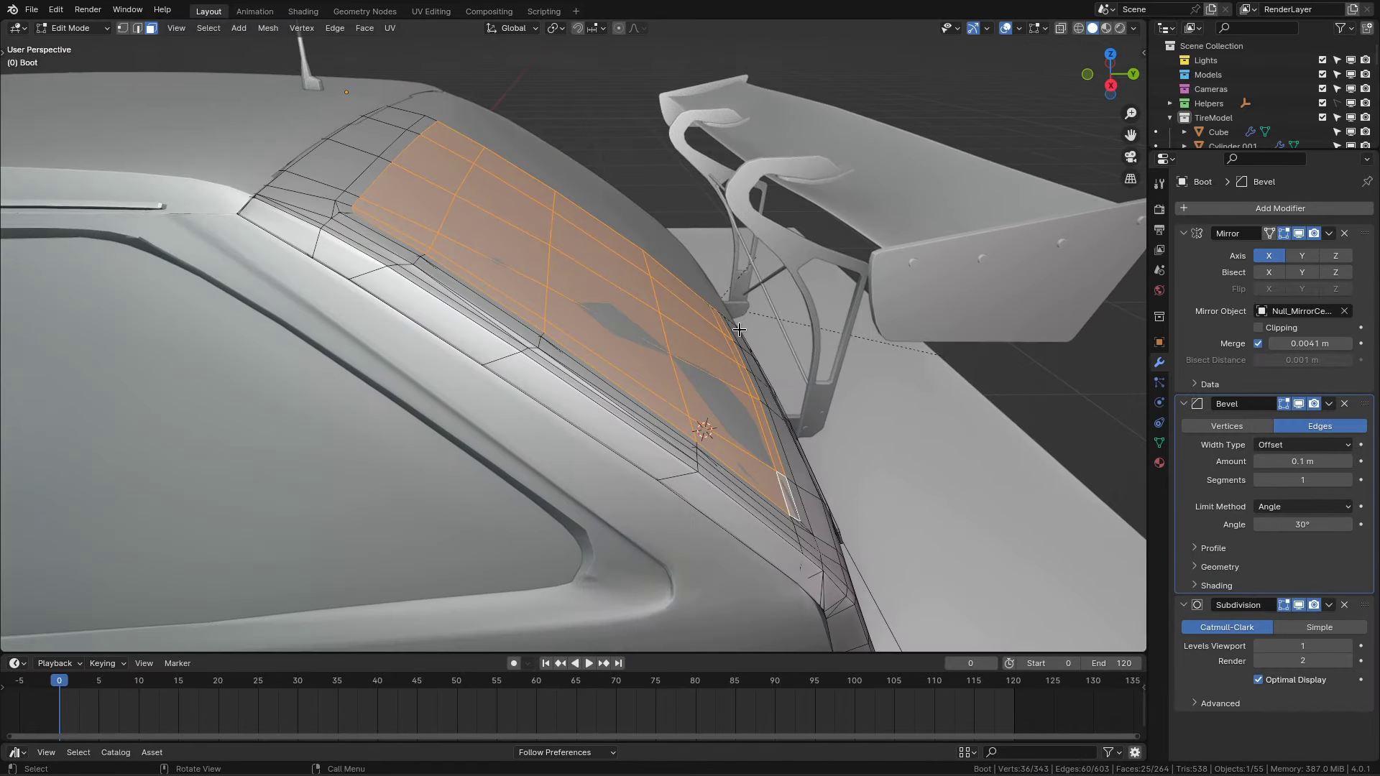
{"action": "key", "text": "g"}
{"action": "key", "text": "z"}
{"action": "key", "text": "z"}
{"action": "left_click", "coordinate": [771, 333]}
{"action": "key", "text": "s"}
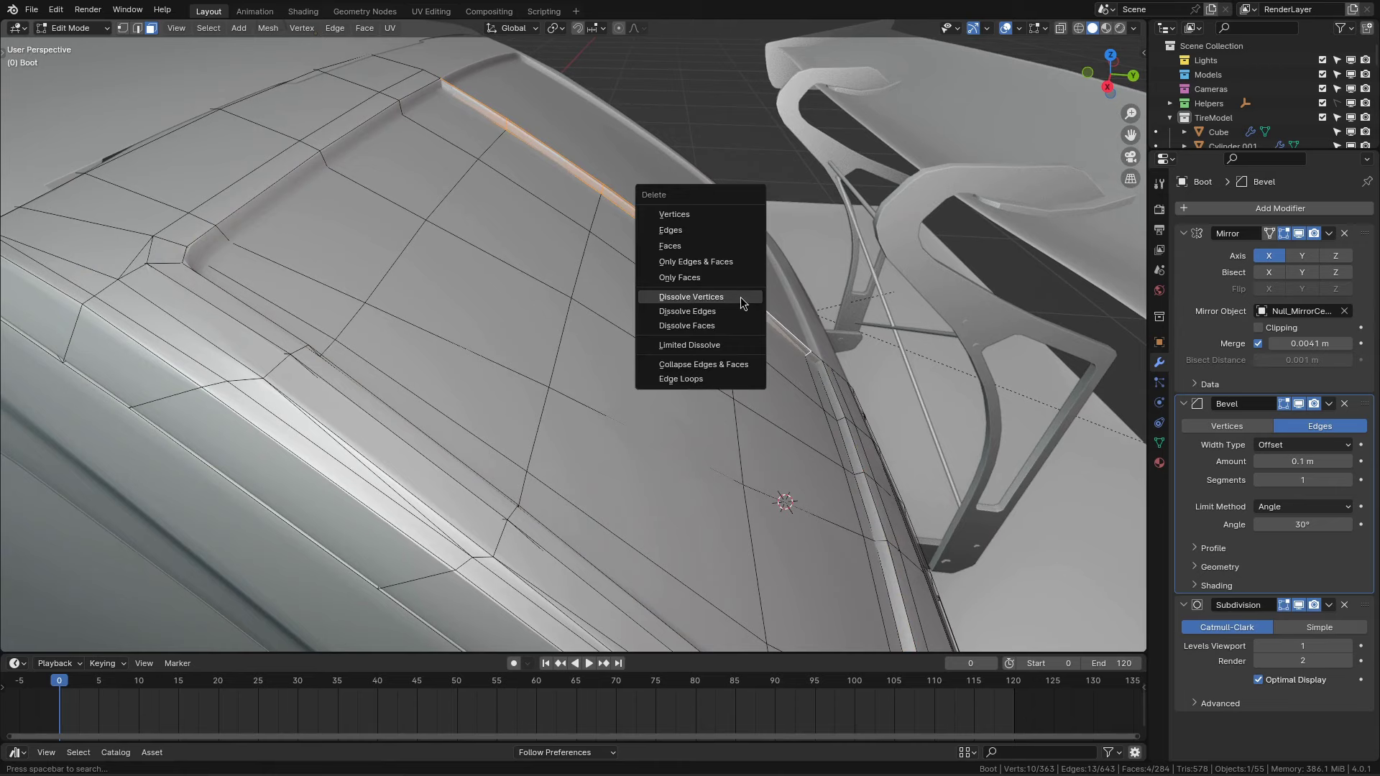
{"action": "left_click", "coordinate": [740, 296]}
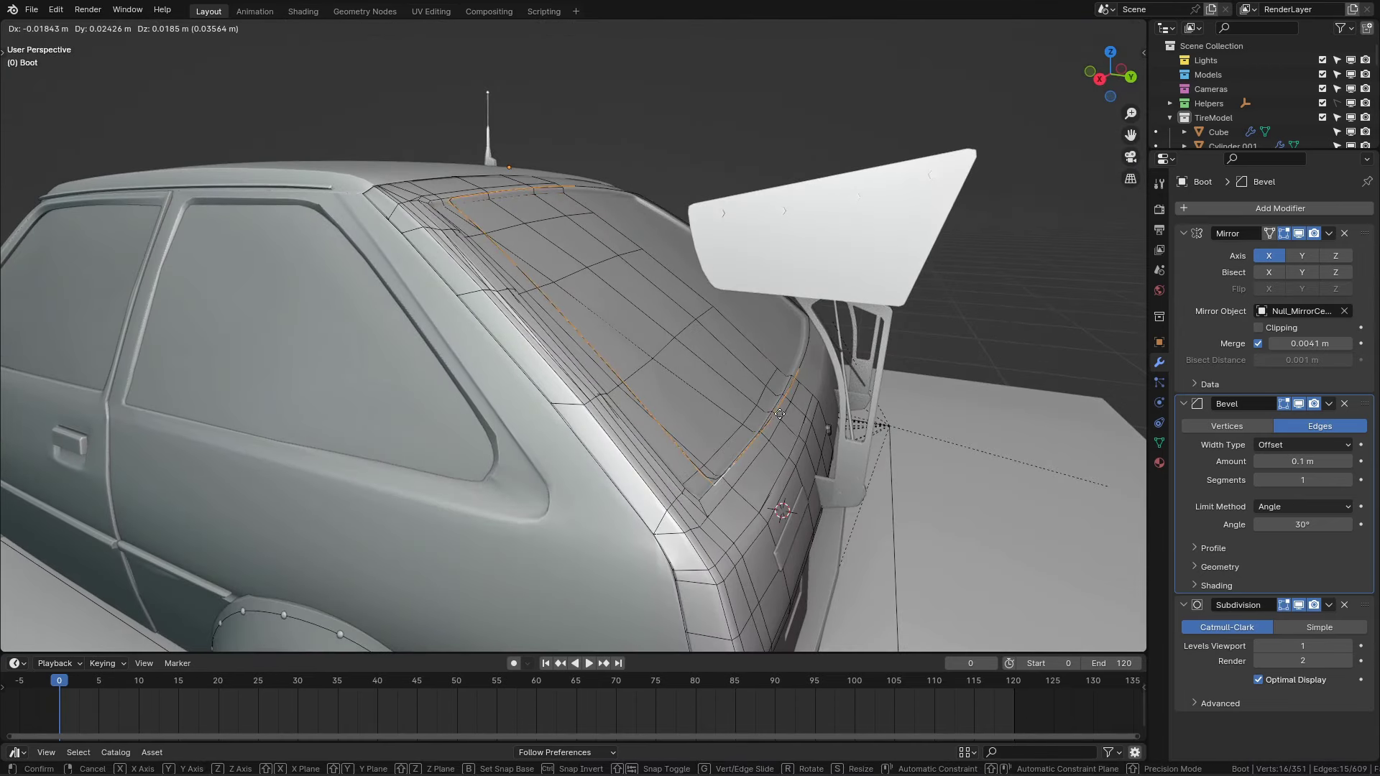
{"action": "right_click", "coordinate": [779, 414]}
{"action": "key", "text": "KP_1"}
{"action": "key", "text": "KP_3"}
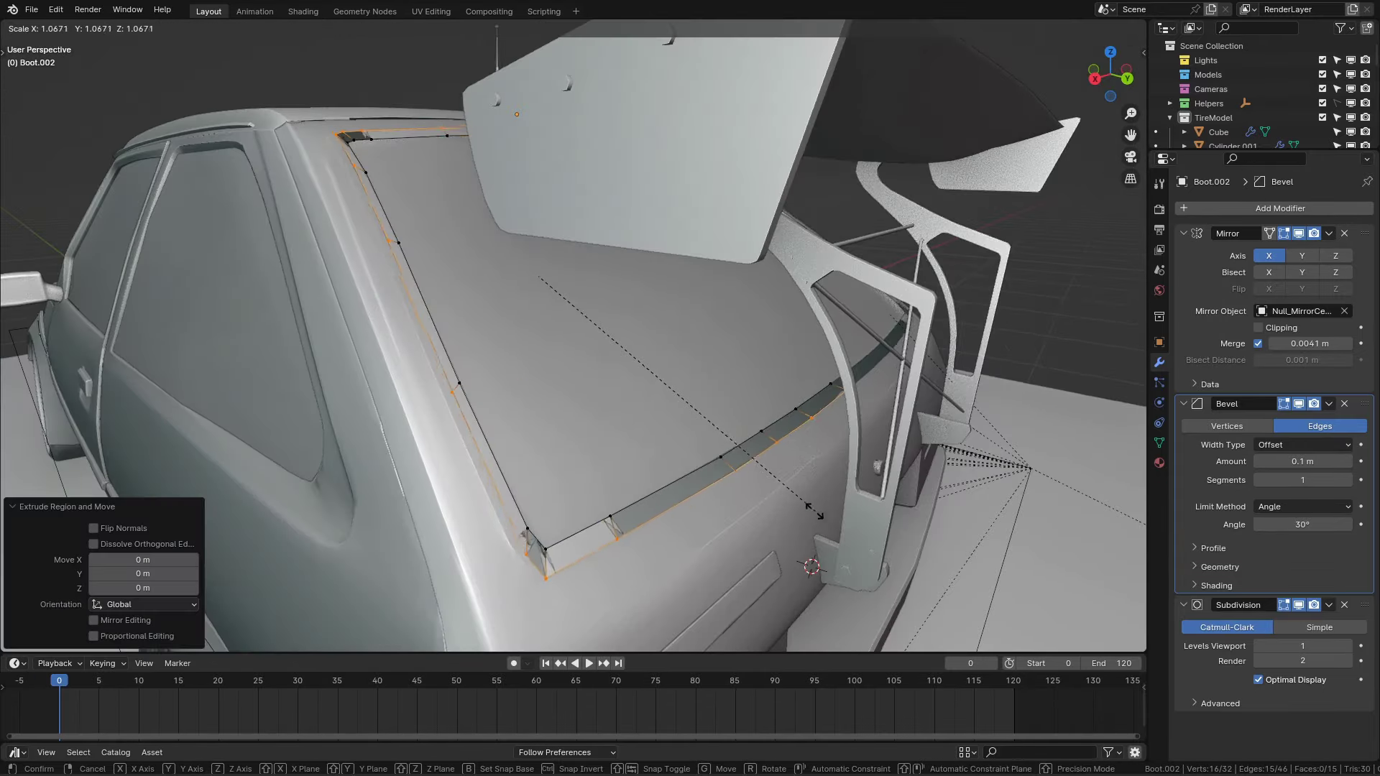
Step: Recalculate the tailgate normals, bevel the rim loop and thicken it with Shrink/Fatten
{"action": "left_click", "coordinate": [768, 491]}
{"action": "key", "text": "alt+n"}
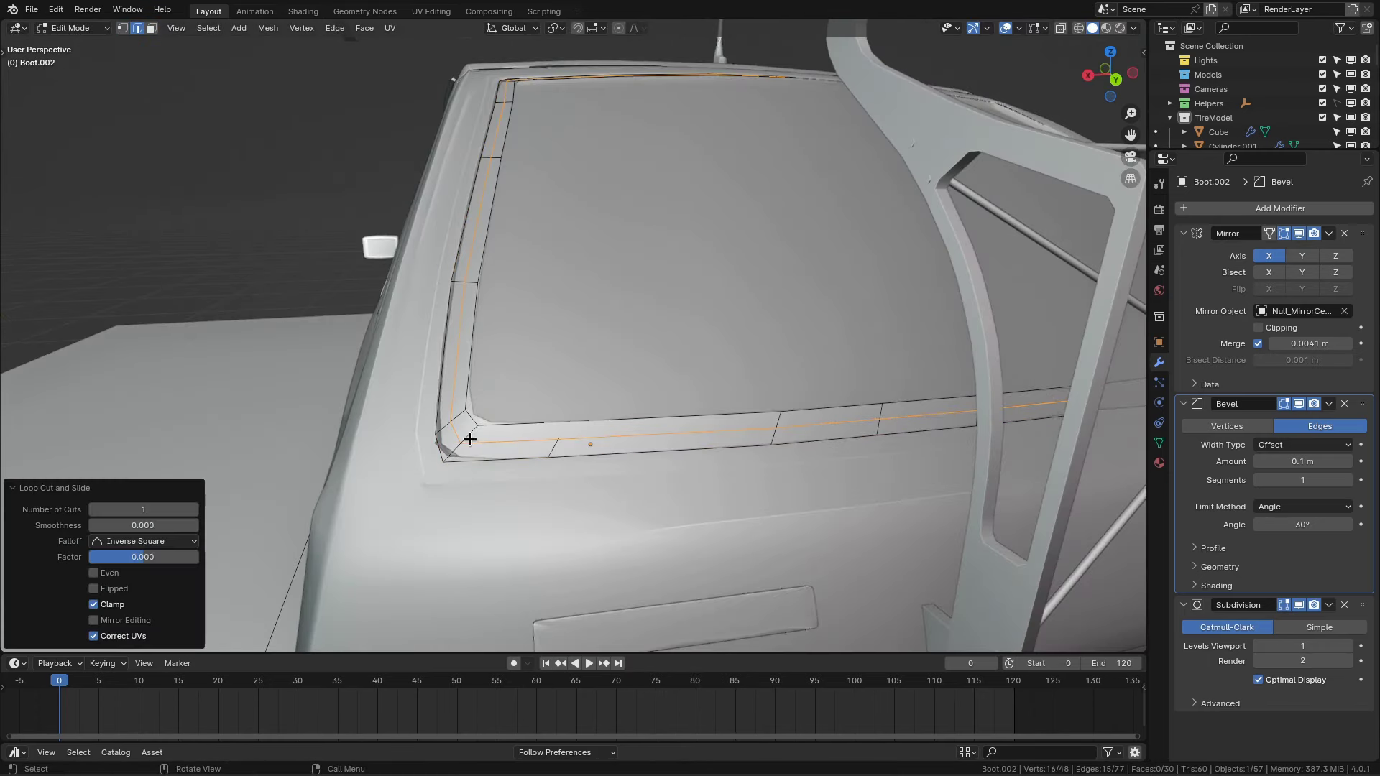
{"action": "left_click", "coordinate": [772, 460]}
{"action": "key", "text": "alt+s"}
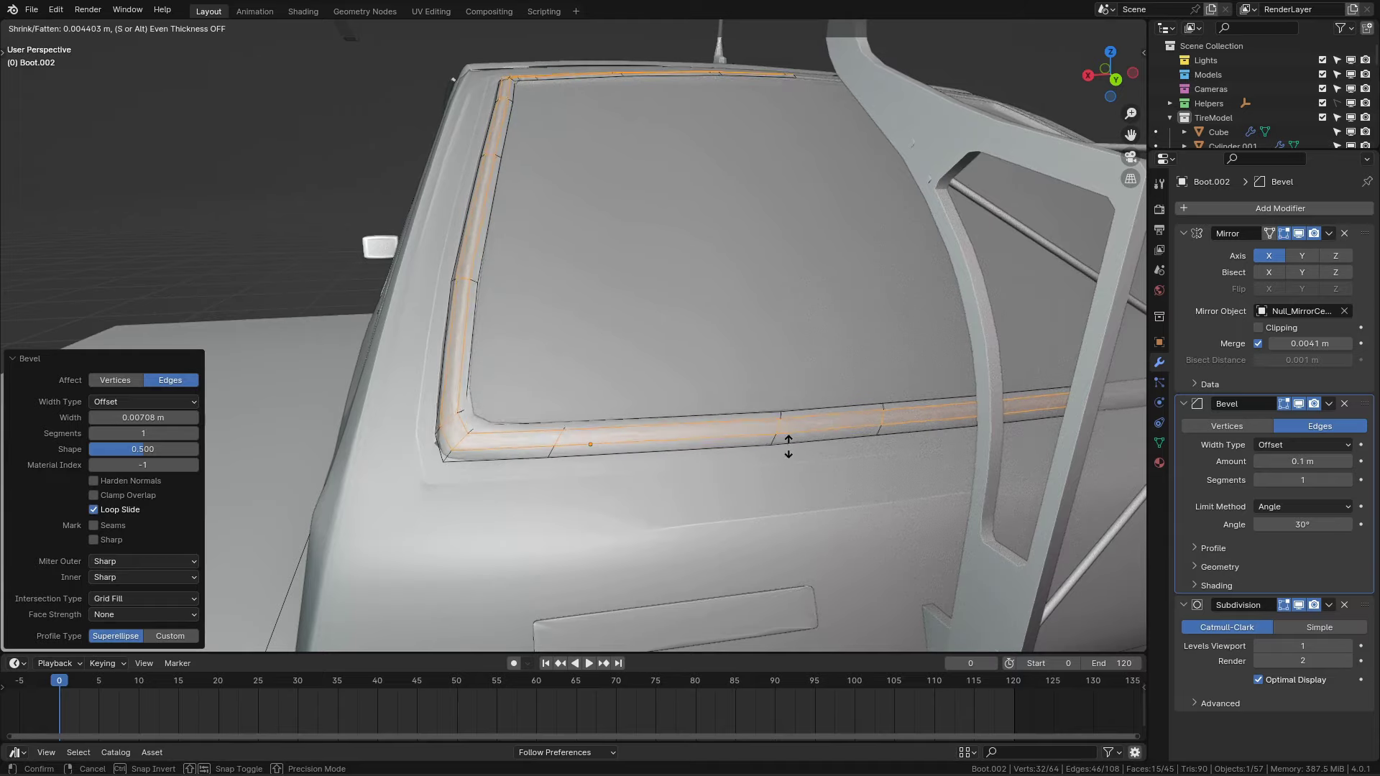
{"action": "left_click", "coordinate": [793, 467]}
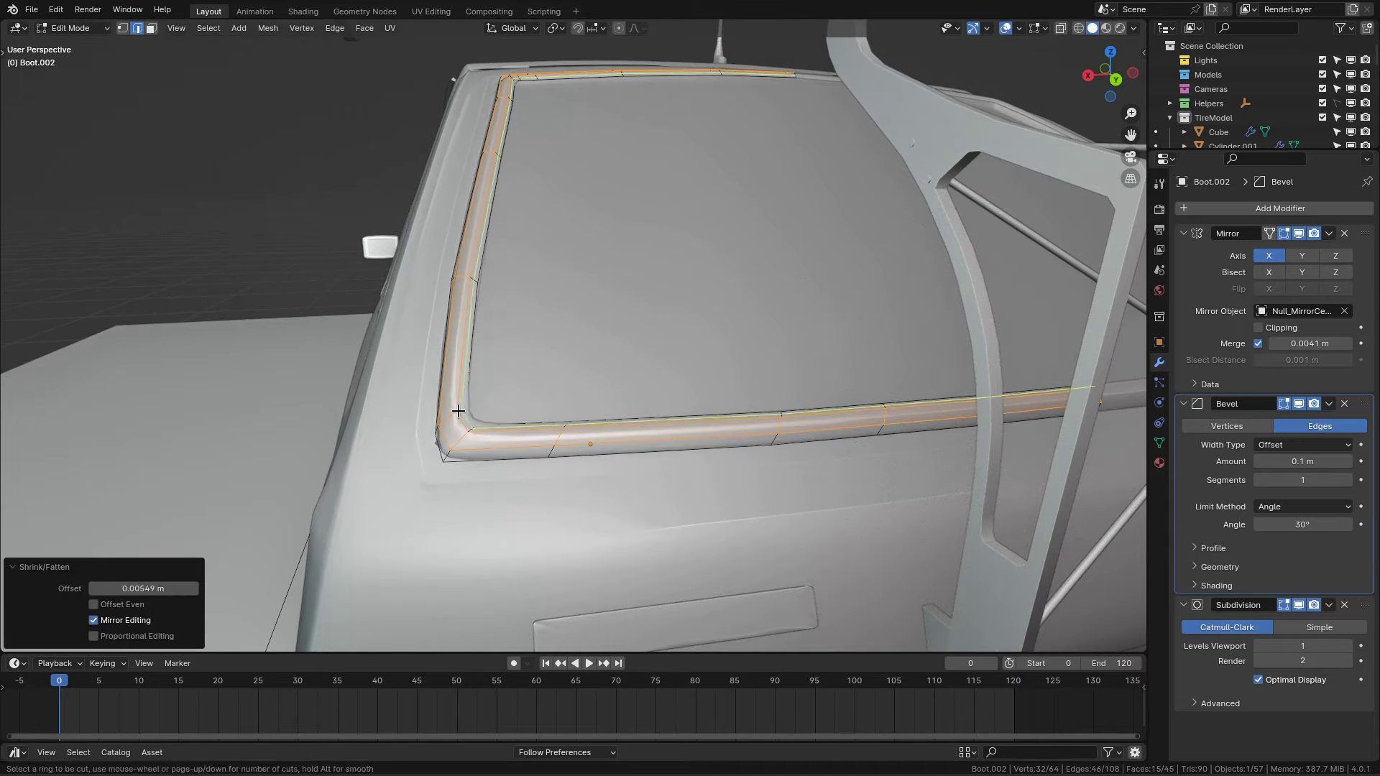
{"action": "key", "text": "alt+s"}
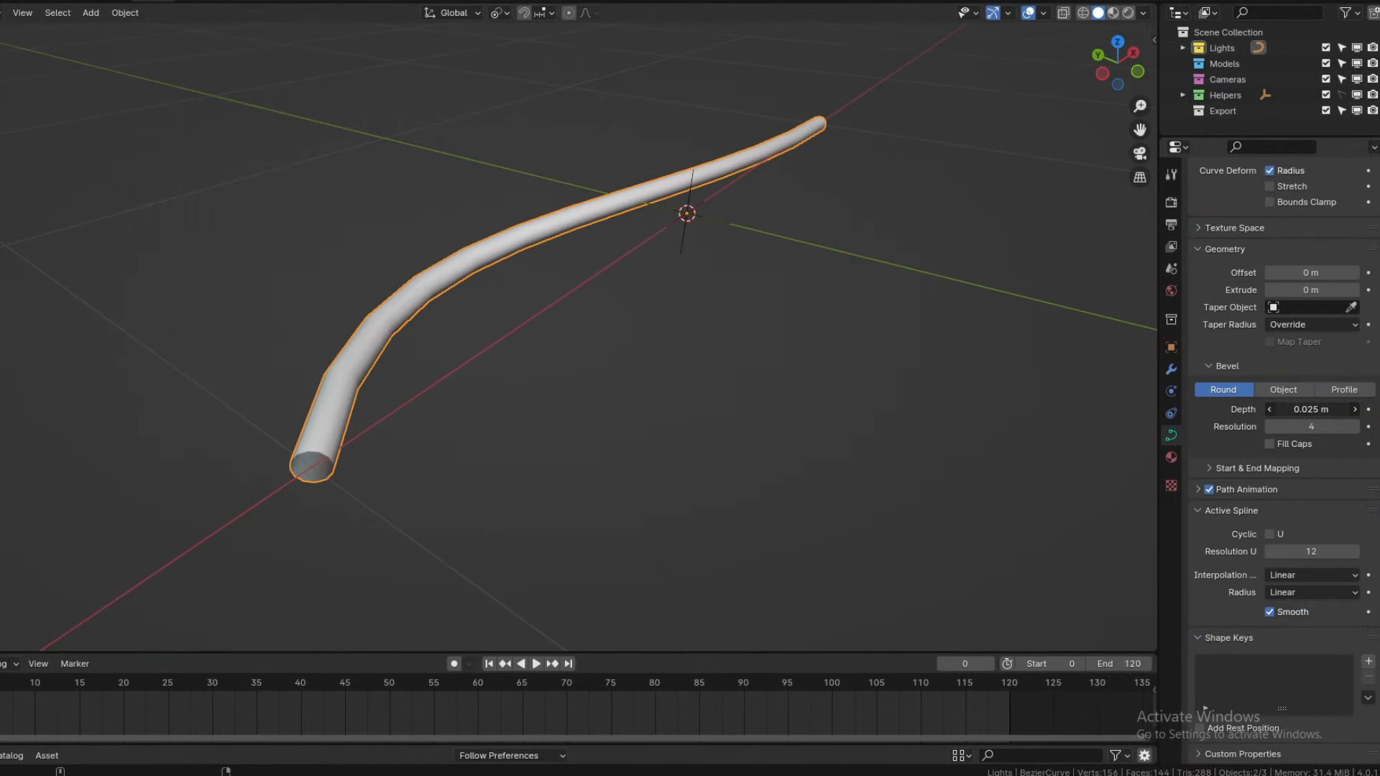
Step: Switch the tube's bevel from Round to Profile, add a profile point, and adjust resolutions
{"action": "left_click", "coordinate": [1335, 390]}
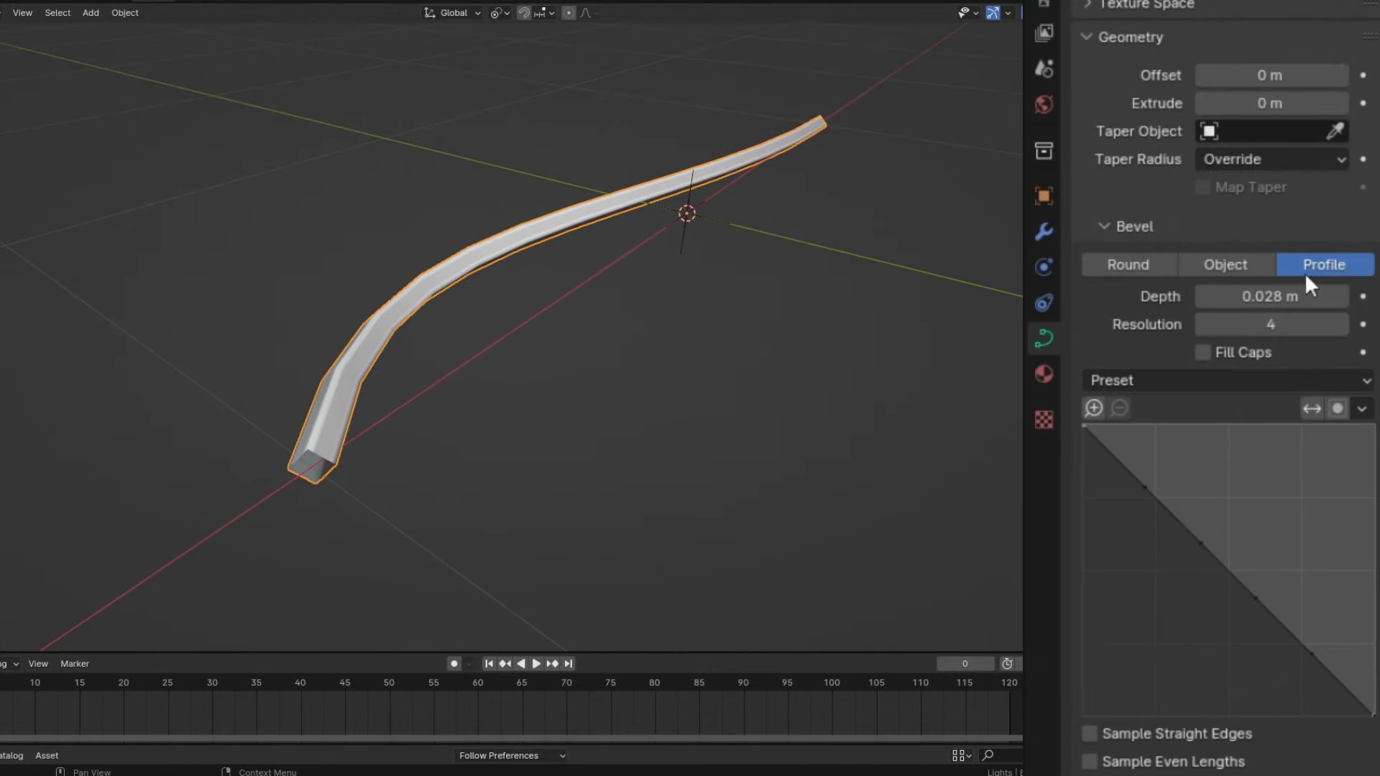
{"action": "scroll", "coordinate": [1288, 462], "scroll_direction": "down", "scroll_amount": 5}
{"action": "left_click_drag", "start_coordinate": [1168, 322], "coordinate": [1199, 240]}
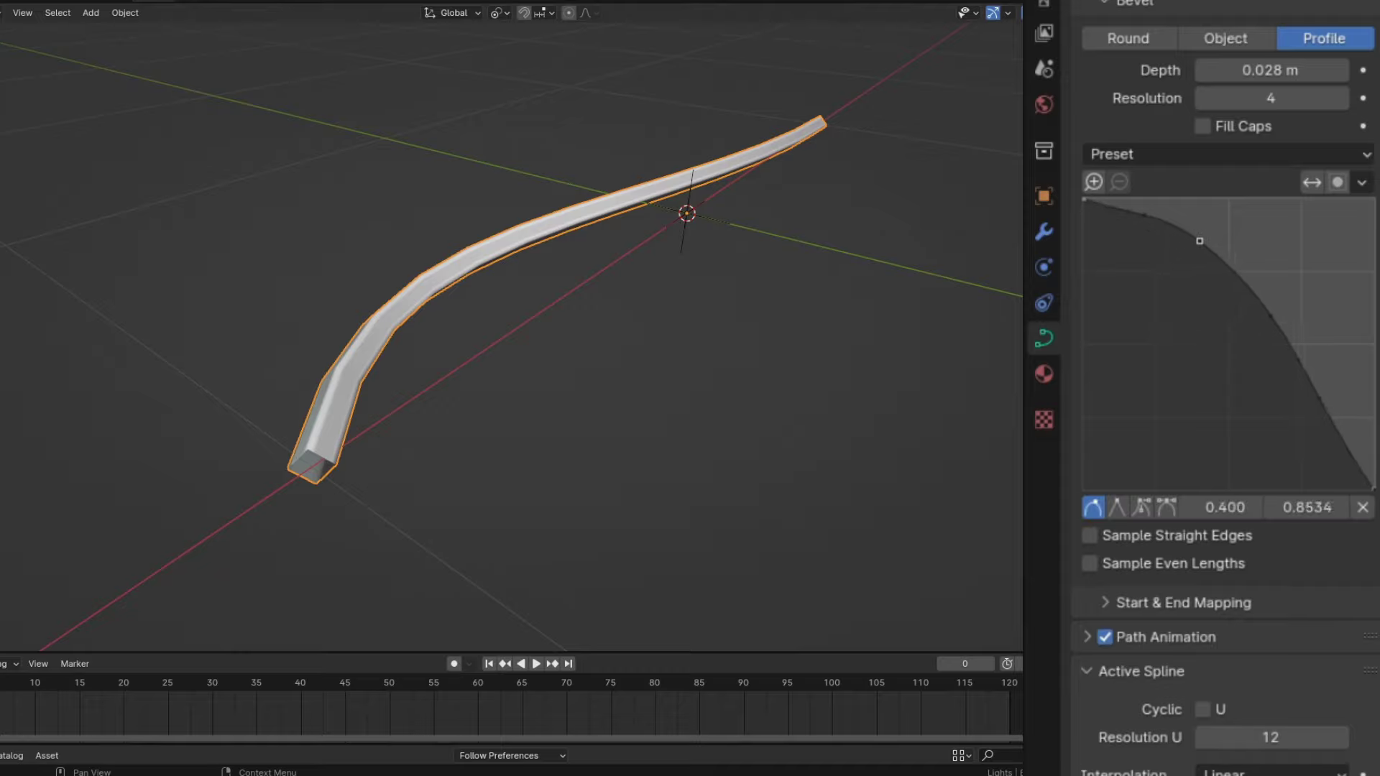
{"action": "left_click", "coordinate": [1341, 98]}
{"action": "scroll", "coordinate": [1287, 287], "scroll_direction": "up", "scroll_amount": 15}
{"action": "middle_click_drag", "start_coordinate": [791, 359], "coordinate": [718, 374]}
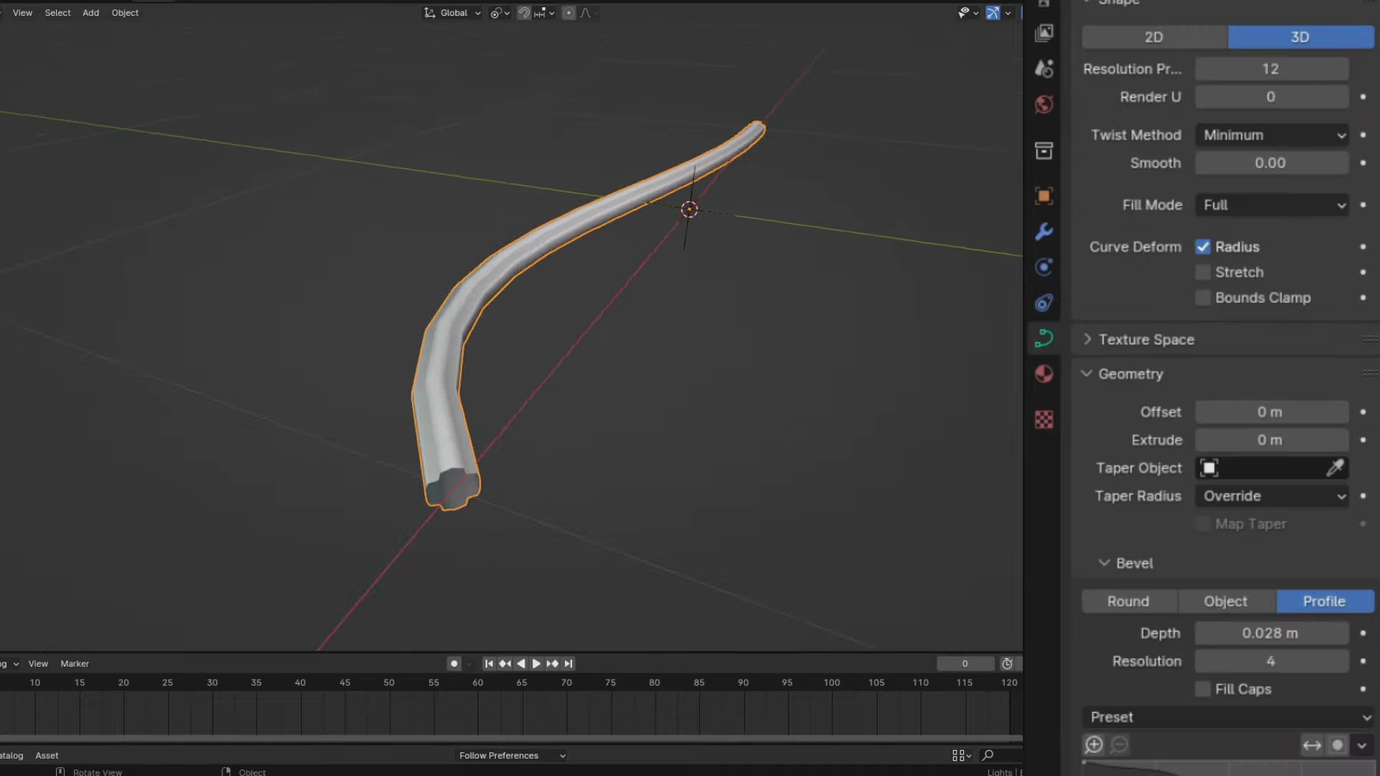
{"action": "left_click_drag", "start_coordinate": [1314, 79], "coordinate": [1236, 79]}
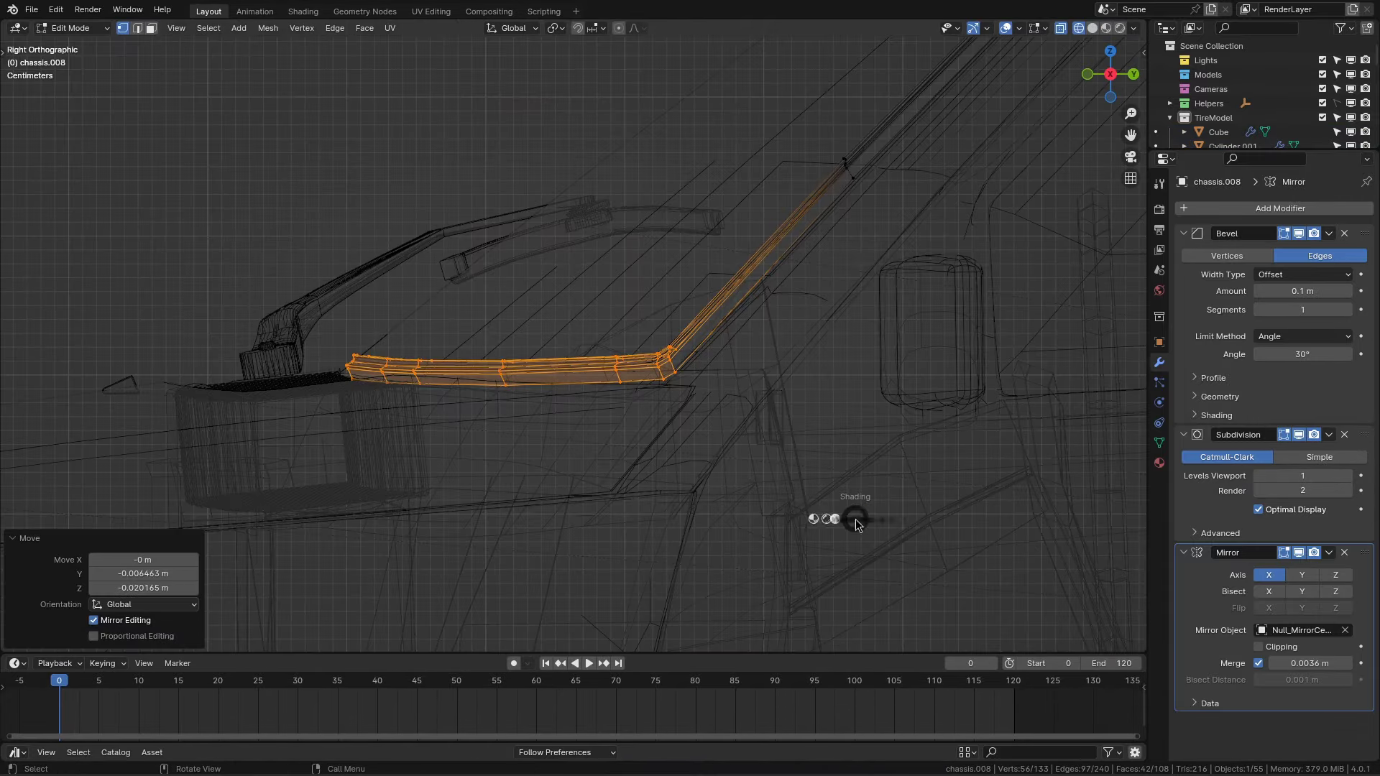
Step: Smooth the headlight housing with level-1 subdivision and add an extra edge loop
{"action": "left_click", "coordinate": [855, 524]}
{"action": "key", "text": "r"}
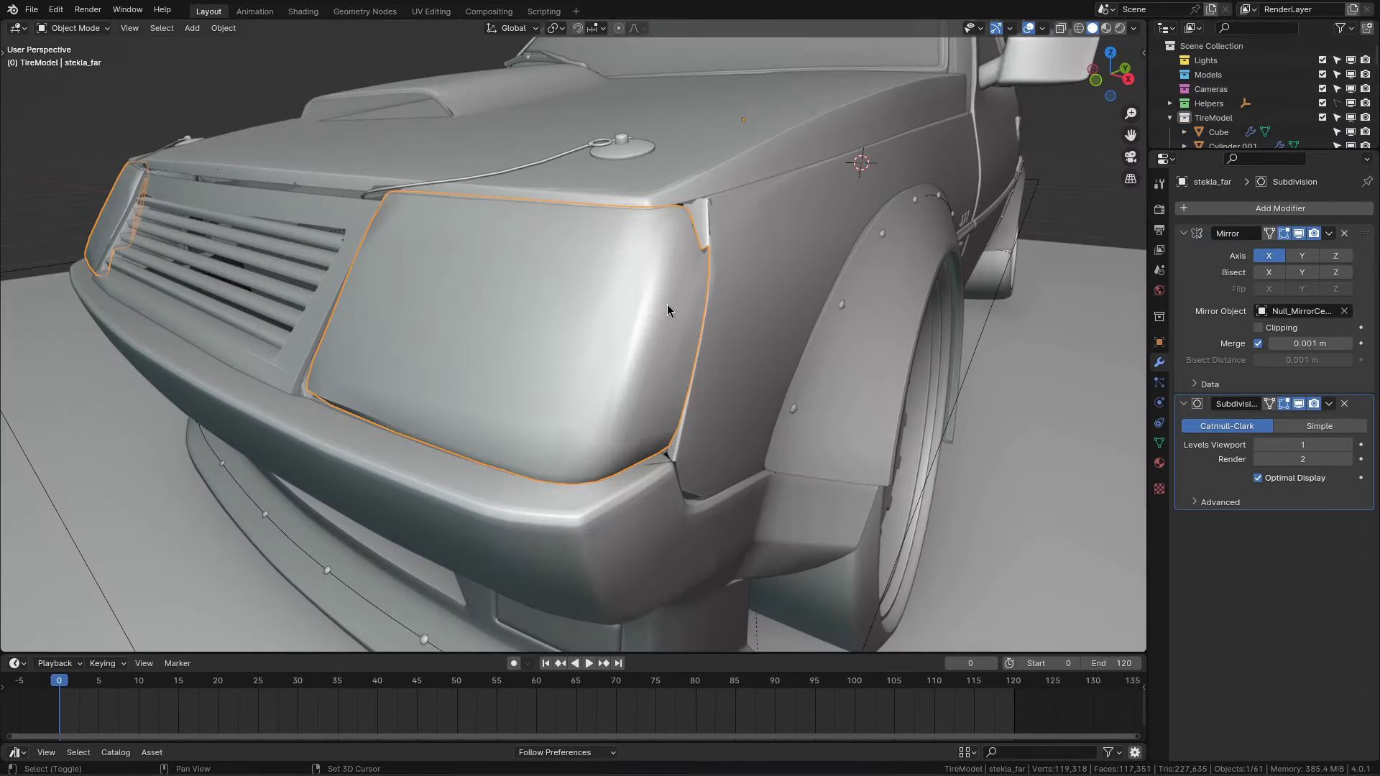
{"action": "key", "text": "ctrl+1"}
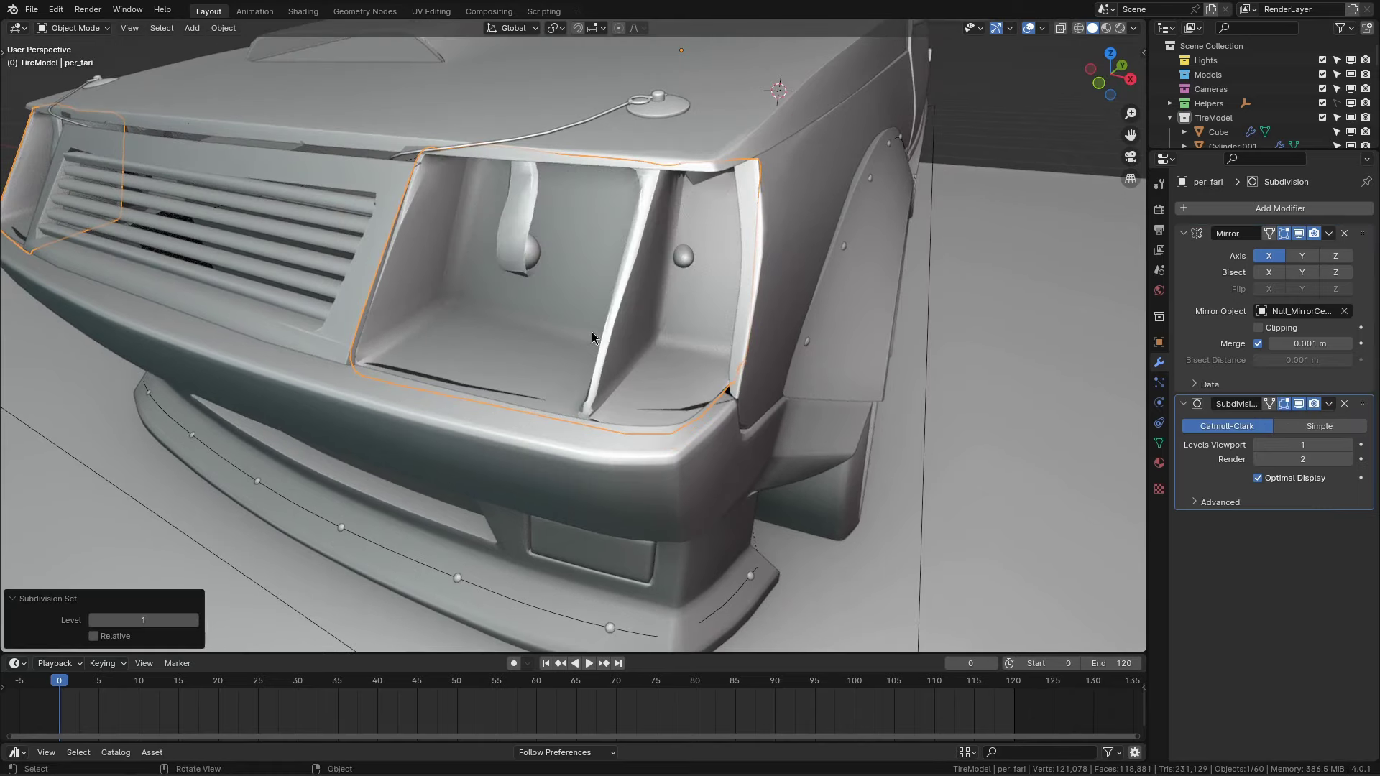
{"action": "key", "text": "KP_Divide"}
{"action": "key", "text": "Tab"}
{"action": "key", "text": "a"}
{"action": "key", "text": "F3"}
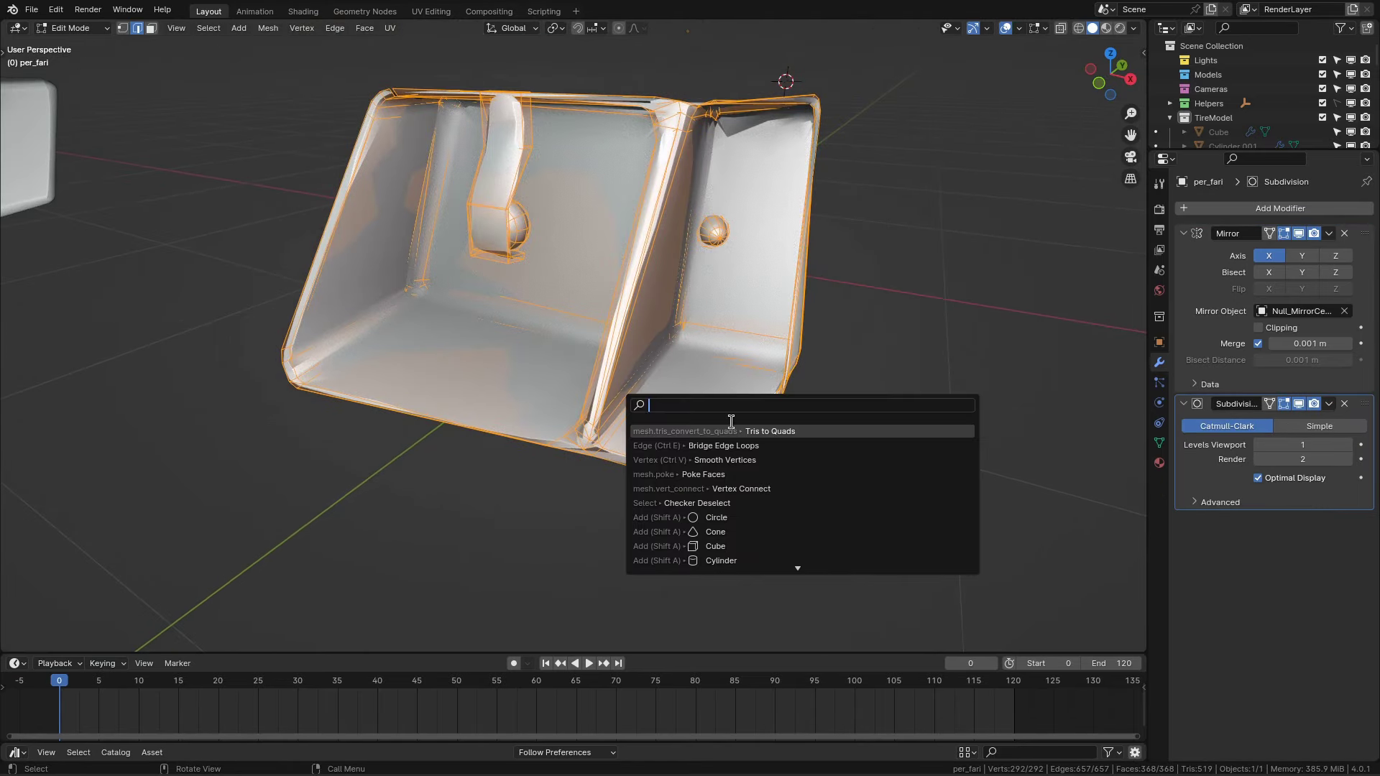
{"action": "key", "text": "Return"}
{"action": "key", "text": "alt+a"}
{"action": "key", "text": "ctrl+r"}
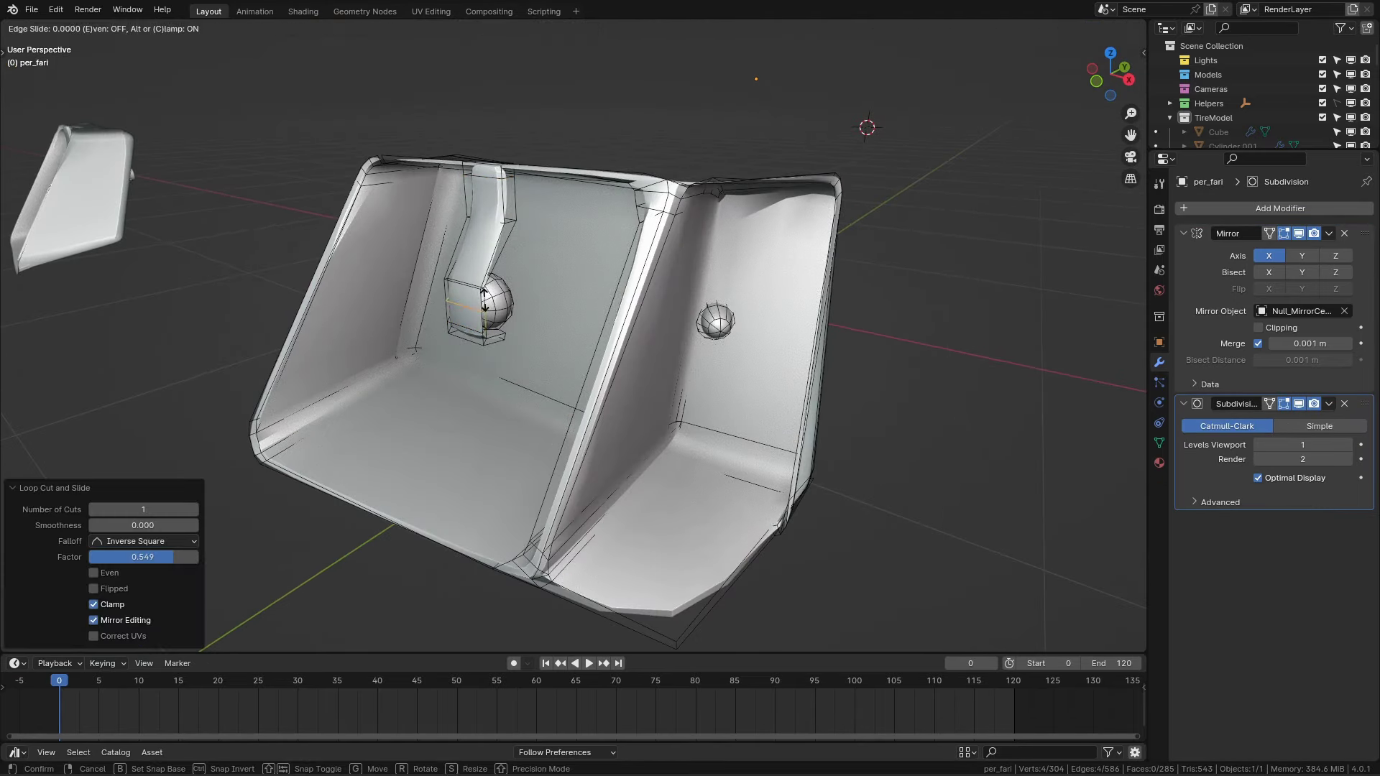
{"action": "left_click", "coordinate": [485, 298]}
{"action": "key", "text": "Tab"}
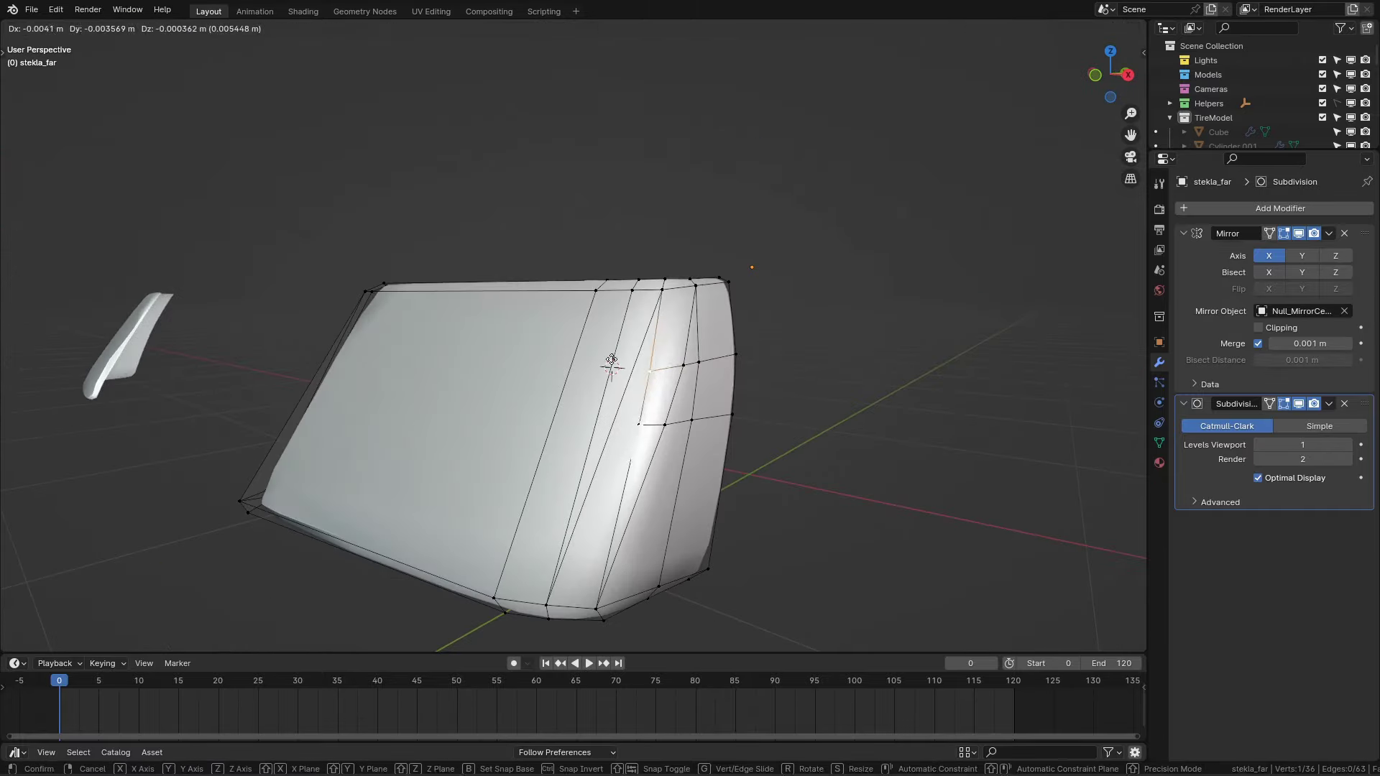
Step: Reposition the headlight glass vertices and move an extruded edge loop along the Y axis
{"action": "left_click", "coordinate": [611, 361]}
{"action": "mouse_move", "coordinate": [612, 361]}
{"action": "middle_mouse_down"}
{"action": "mouse_move", "coordinate": [586, 472]}
{"action": "mouse_move", "coordinate": [564, 299]}
{"action": "middle_mouse_up"}
{"action": "scroll", "coordinate": [662, 293], "scroll_direction": "up", "scroll_amount": 2}
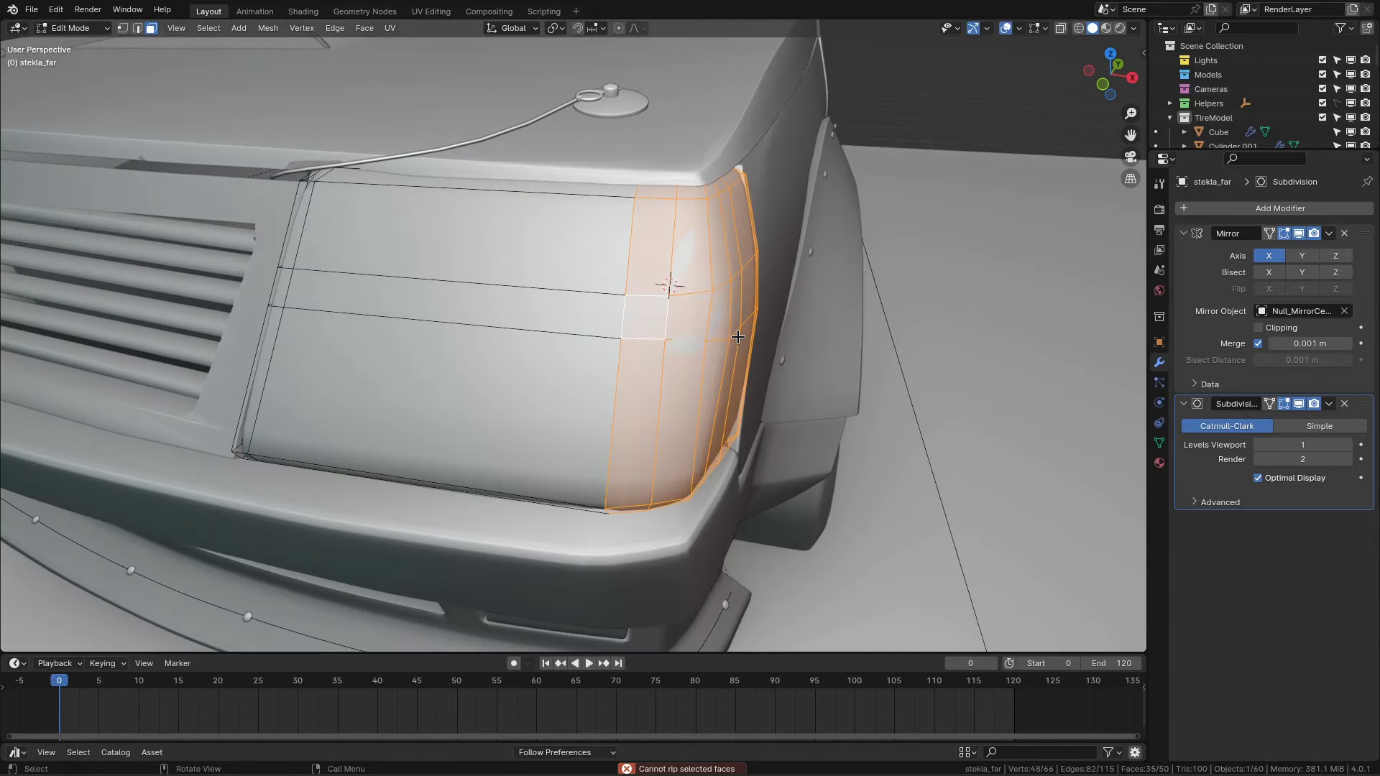
{"action": "key", "text": "F3"}
{"action": "key", "text": "Escape"}
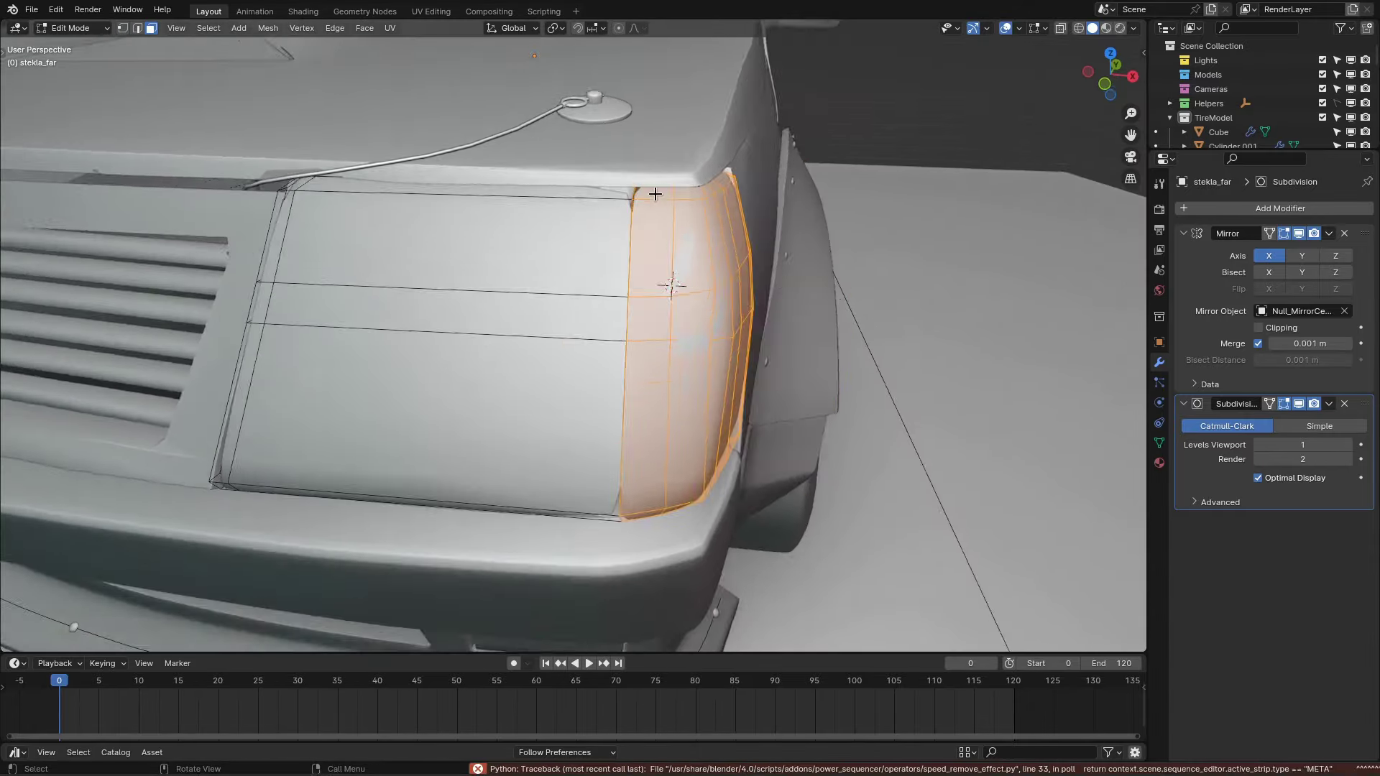
{"action": "middle_click_drag", "start_coordinate": [654, 194], "coordinate": [632, 223]}
{"action": "key", "text": "2"}
{"action": "left_click", "coordinate": [632, 223], "text": "alt"}
{"action": "right_click", "coordinate": [620, 299]}
{"action": "middle_click_drag", "start_coordinate": [619, 299], "coordinate": [653, 327]}
{"action": "key", "text": "g"}
{"action": "key", "text": "y"}
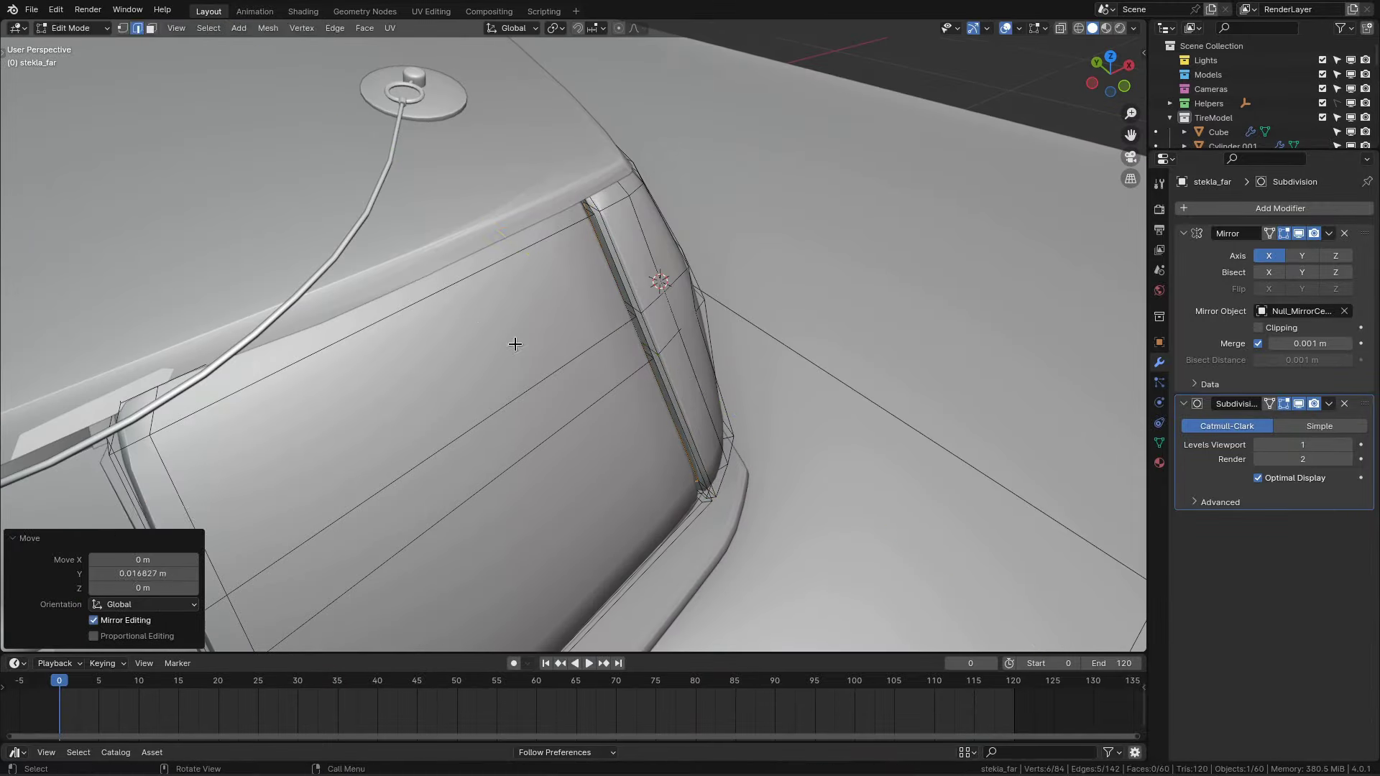
Step: Give the headlight glass level-1 subdivision, add rim loops and extrude its faces
{"action": "key", "text": "Tab"}
{"action": "key", "text": "ctrl+1"}
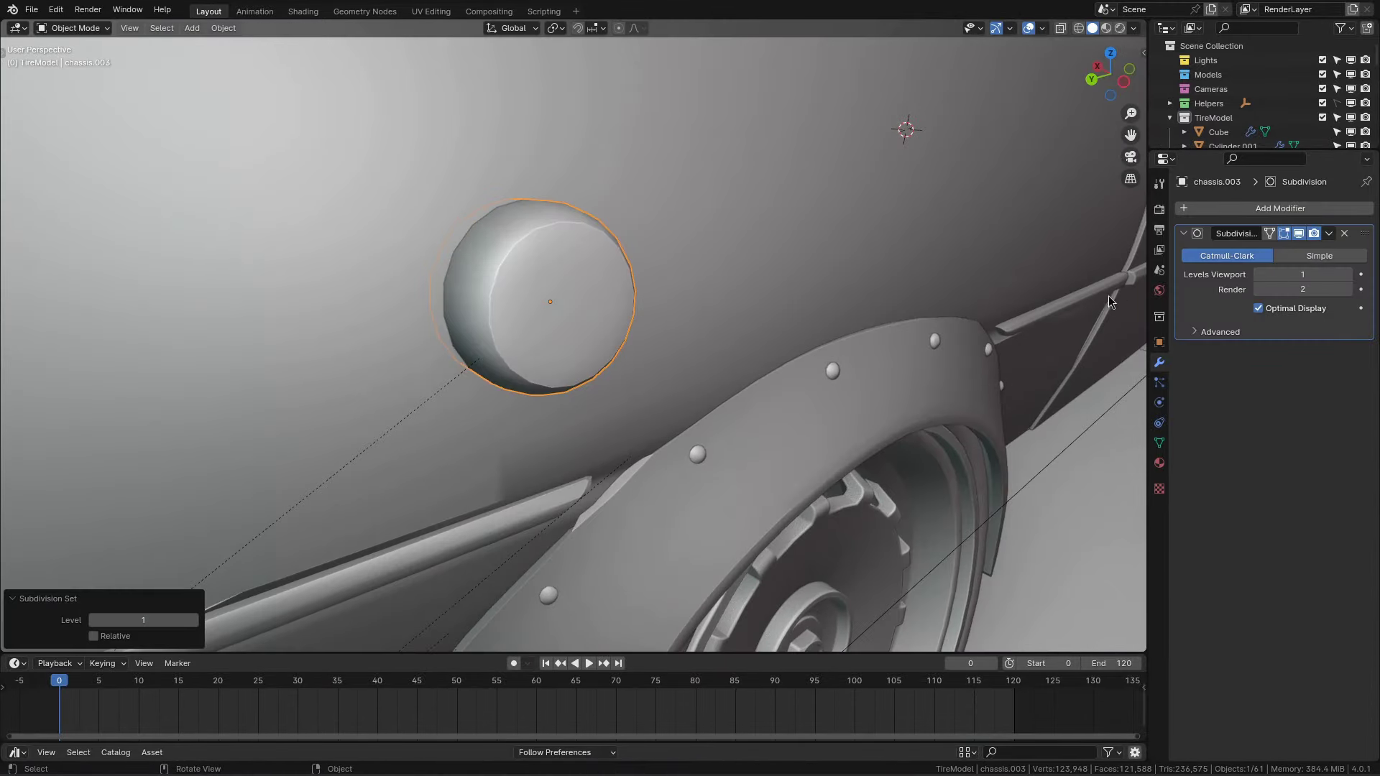
{"action": "key", "text": "Tab"}
{"action": "key", "text": "2"}
{"action": "left_click", "coordinate": [656, 307], "text": "alt"}
{"action": "mouse_move", "coordinate": [531, 284]}
{"action": "middle_mouse_down"}
{"action": "mouse_move", "coordinate": [655, 307]}
{"action": "mouse_move", "coordinate": [502, 280]}
{"action": "mouse_move", "coordinate": [536, 259]}
{"action": "middle_mouse_up"}
{"action": "key", "text": "ctrl+z"}
{"action": "key", "text": "3"}
{"action": "middle_click_drag", "start_coordinate": [588, 302], "coordinate": [700, 328]}
{"action": "key", "text": "e"}
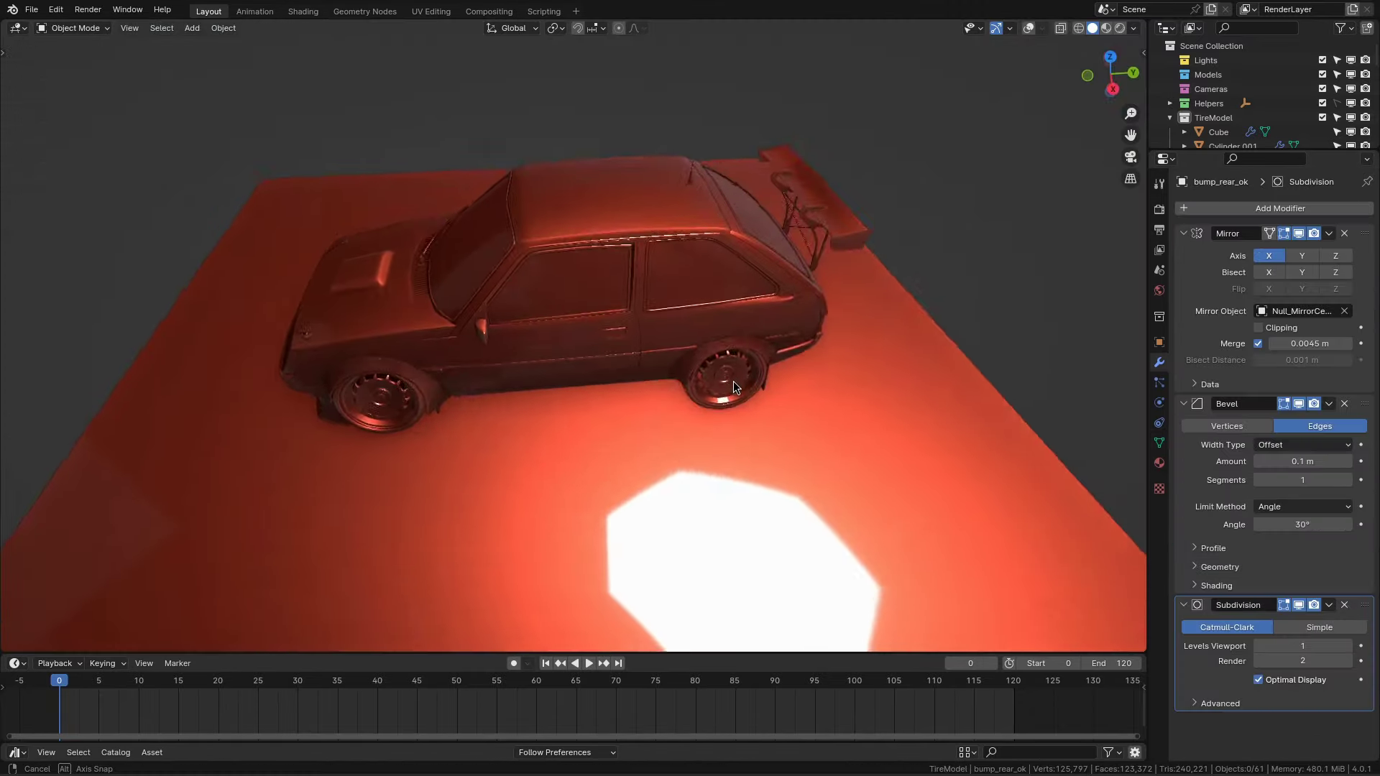
Step: In rendered view, raise the area light above the car along Z and scale it up
{"action": "mouse_move", "coordinate": [788, 337]}
{"action": "middle_mouse_down"}
{"action": "mouse_move", "coordinate": [690, 321]}
{"action": "mouse_move", "coordinate": [856, 413]}
{"action": "mouse_move", "coordinate": [715, 426]}
{"action": "middle_mouse_up"}
{"action": "left_click", "coordinate": [856, 413]}
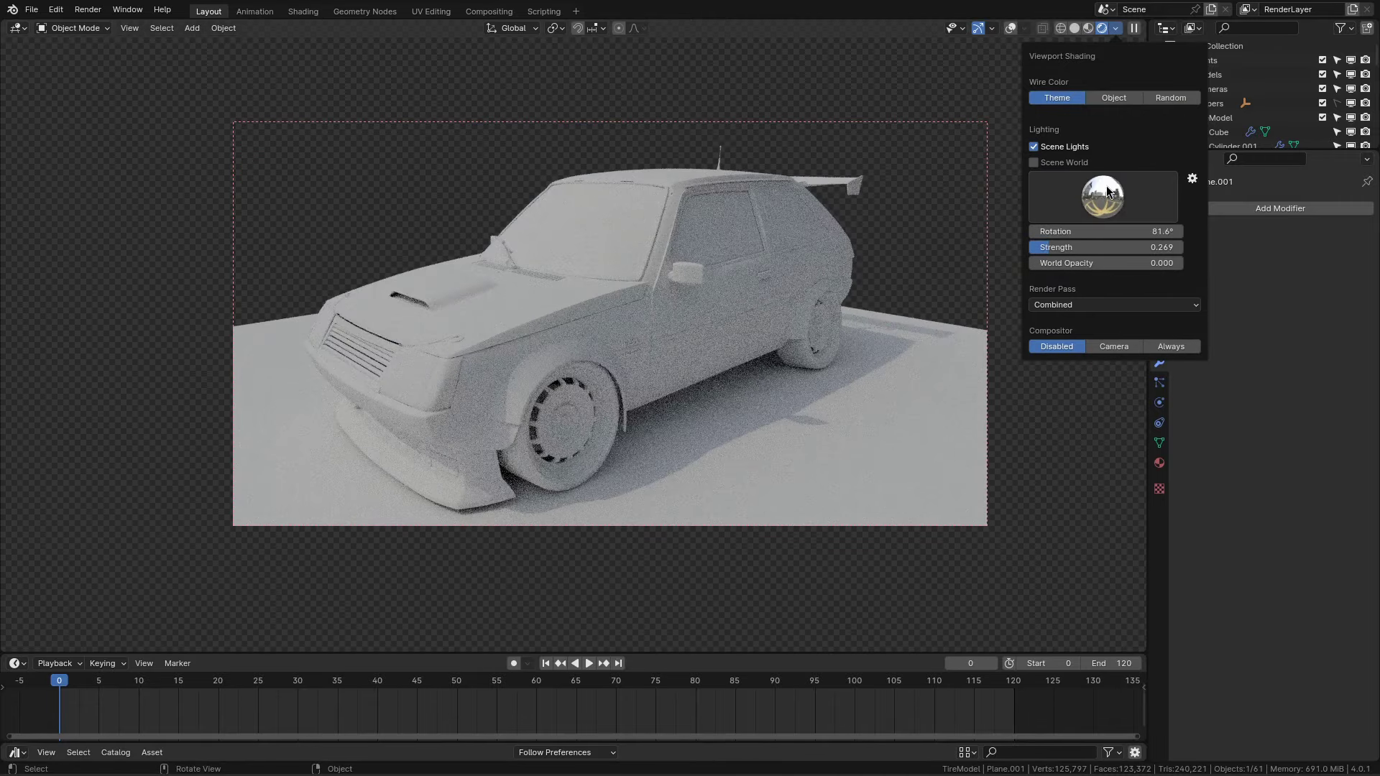
{"action": "left_click", "coordinate": [1106, 187]}
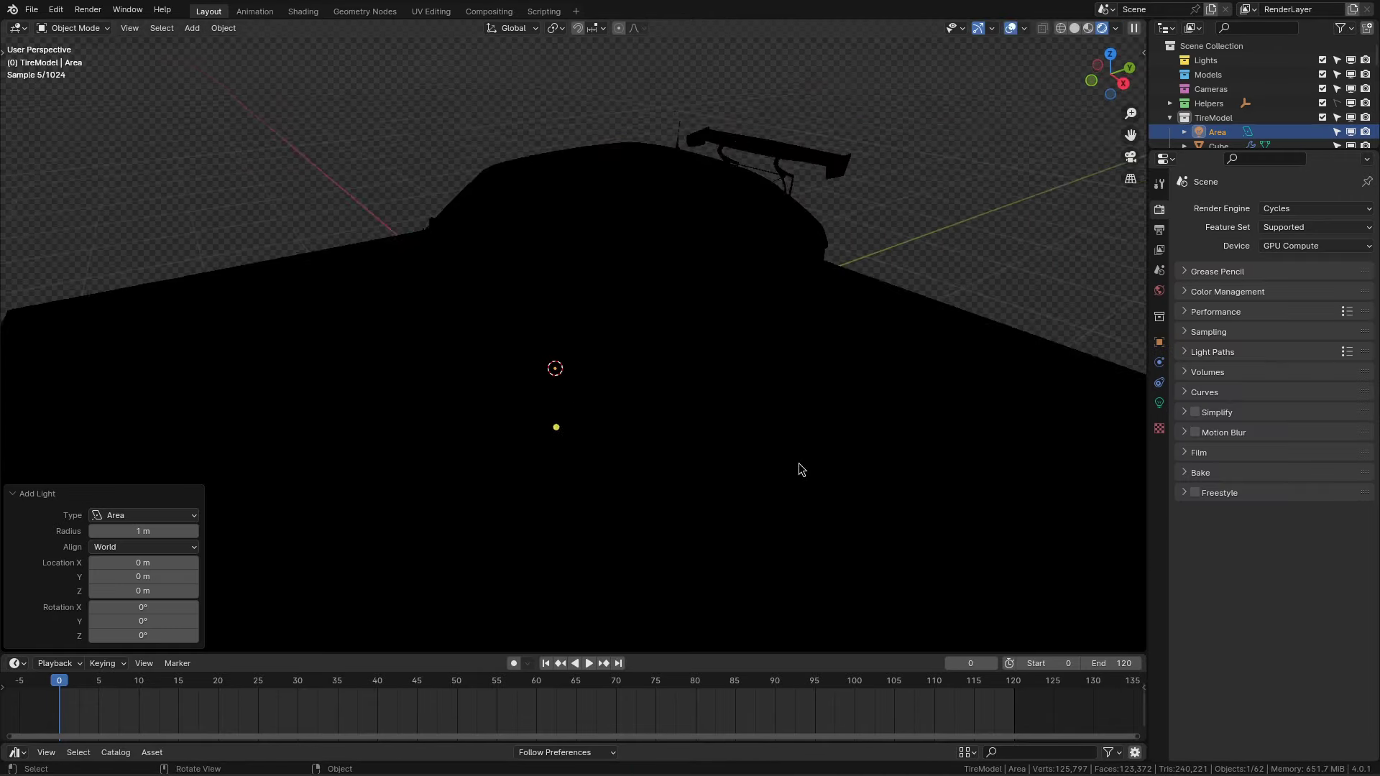
{"action": "key", "text": "g"}
{"action": "key", "text": "z"}
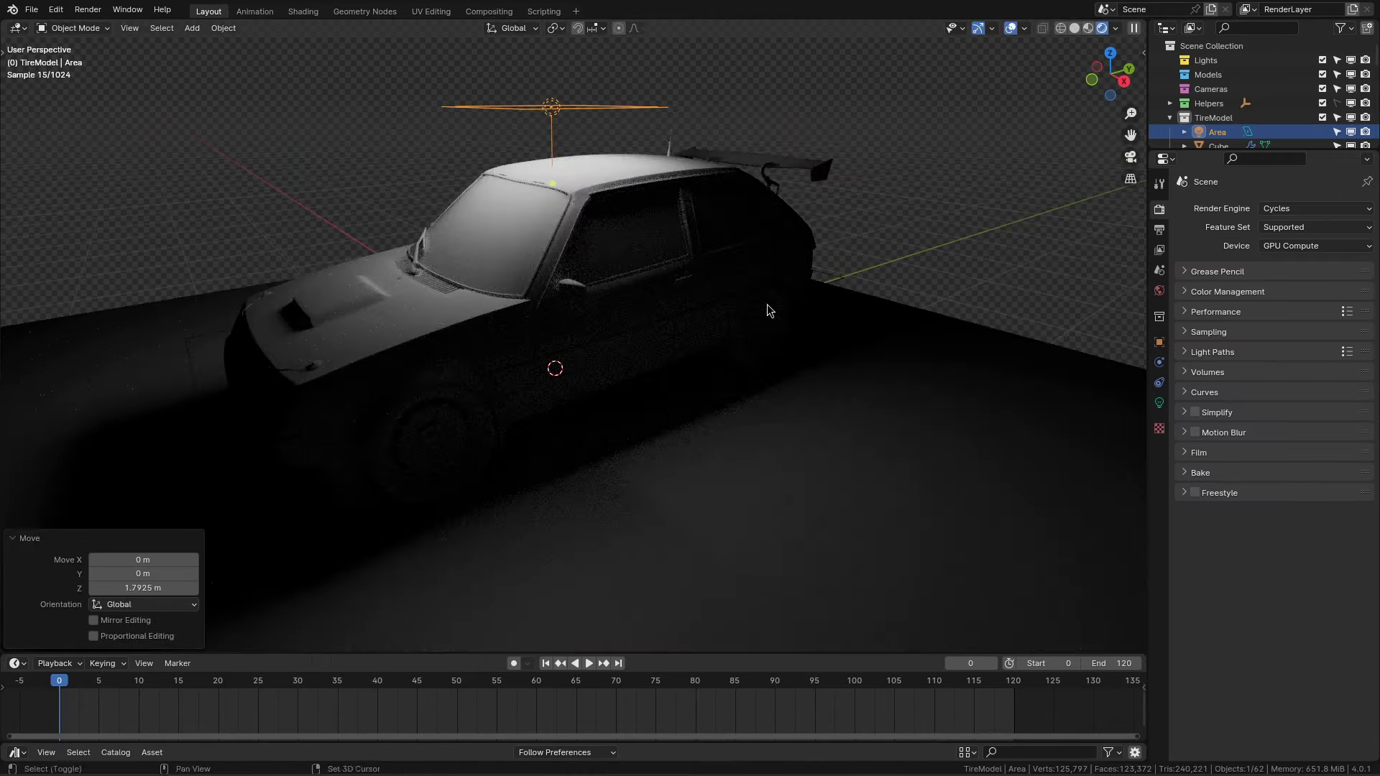
{"action": "key", "text": "s"}
{"action": "left_click", "coordinate": [707, 338]}
{"action": "key", "text": "g"}
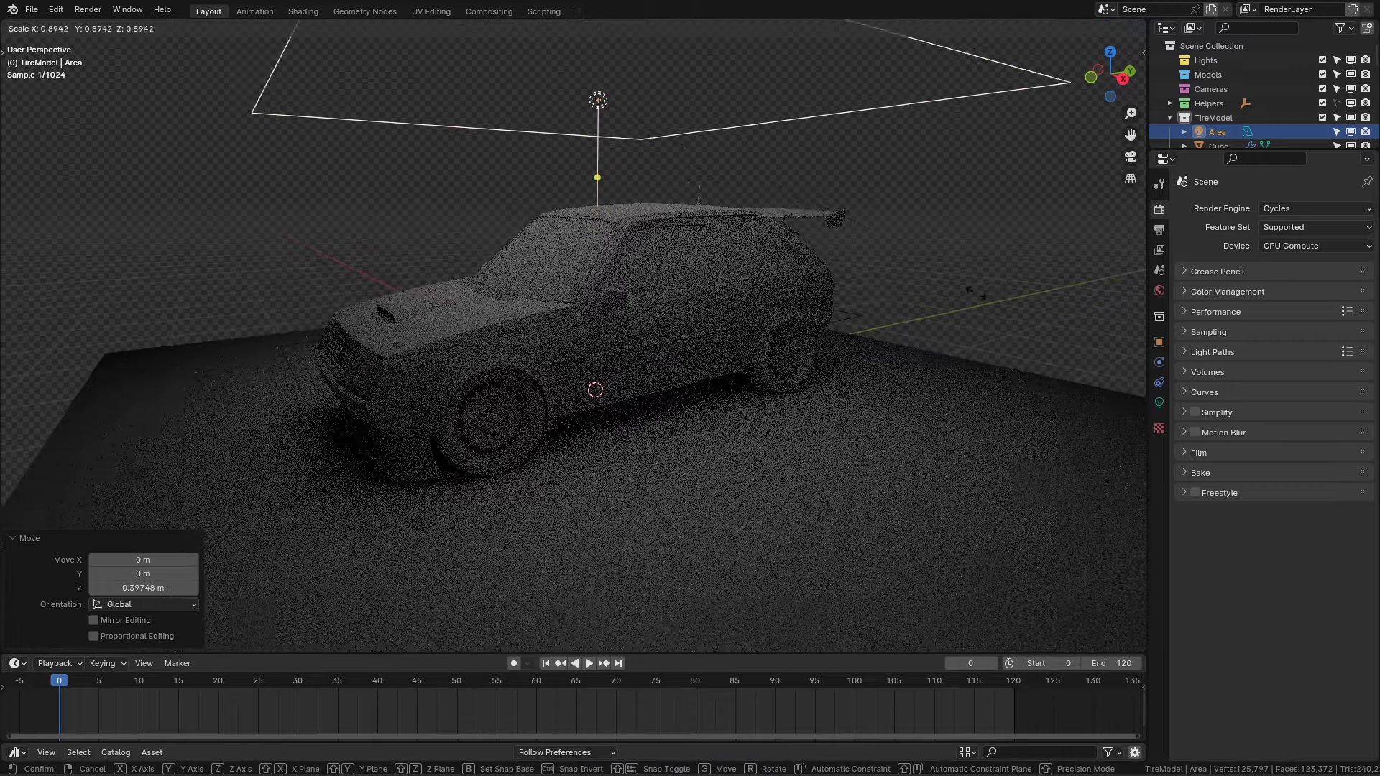
{"action": "key", "text": "Return"}
Step: Save CarRendering_CarModding_04.blend and resize the area light again
{"action": "right_click", "coordinate": [790, 287]}
{"action": "key", "text": "Escape"}
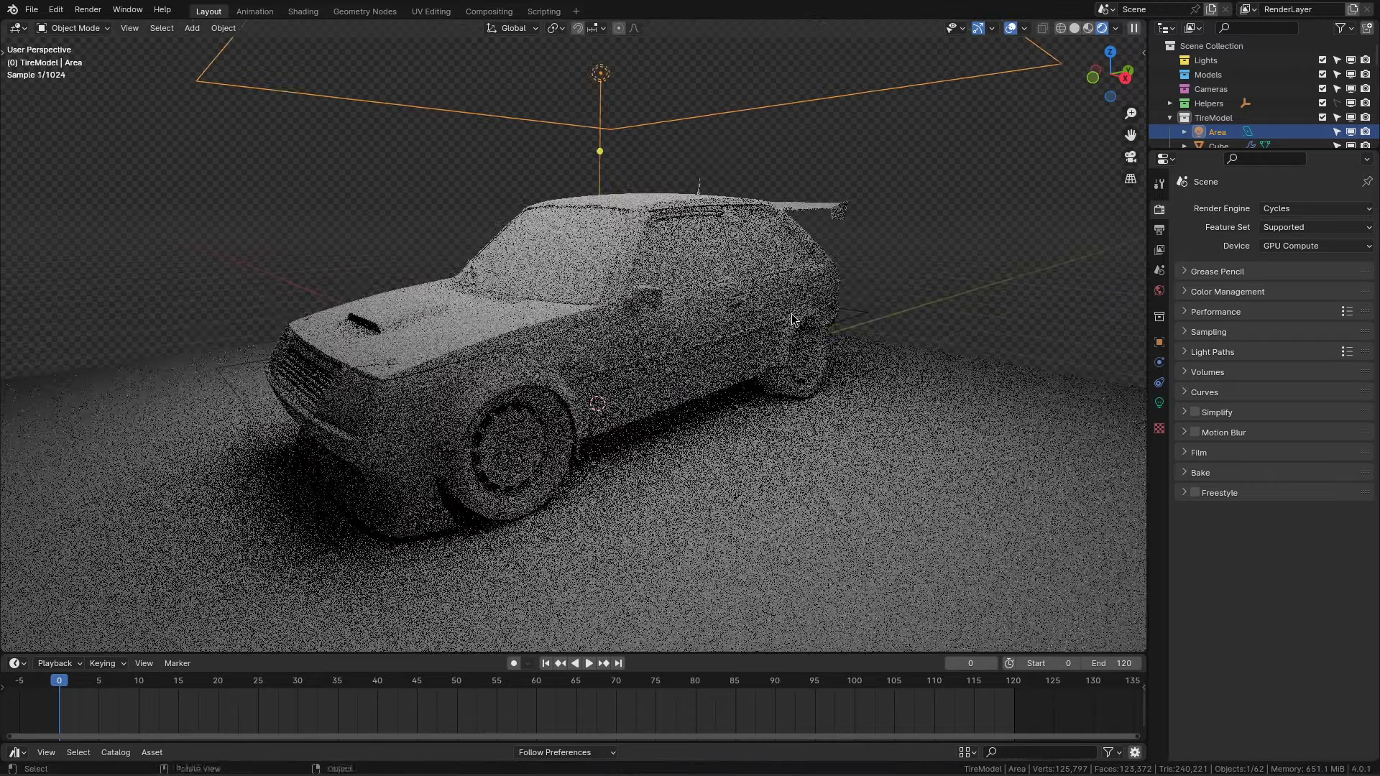
{"action": "key", "text": "ctrl+s"}
{"action": "right_click", "coordinate": [861, 295]}
{"action": "mouse_move", "coordinate": [869, 316]}
{"action": "middle_mouse_down"}
{"action": "mouse_move", "coordinate": [1006, 363]}
{"action": "mouse_move", "coordinate": [884, 409]}
{"action": "middle_mouse_up"}
{"action": "key", "text": "s"}
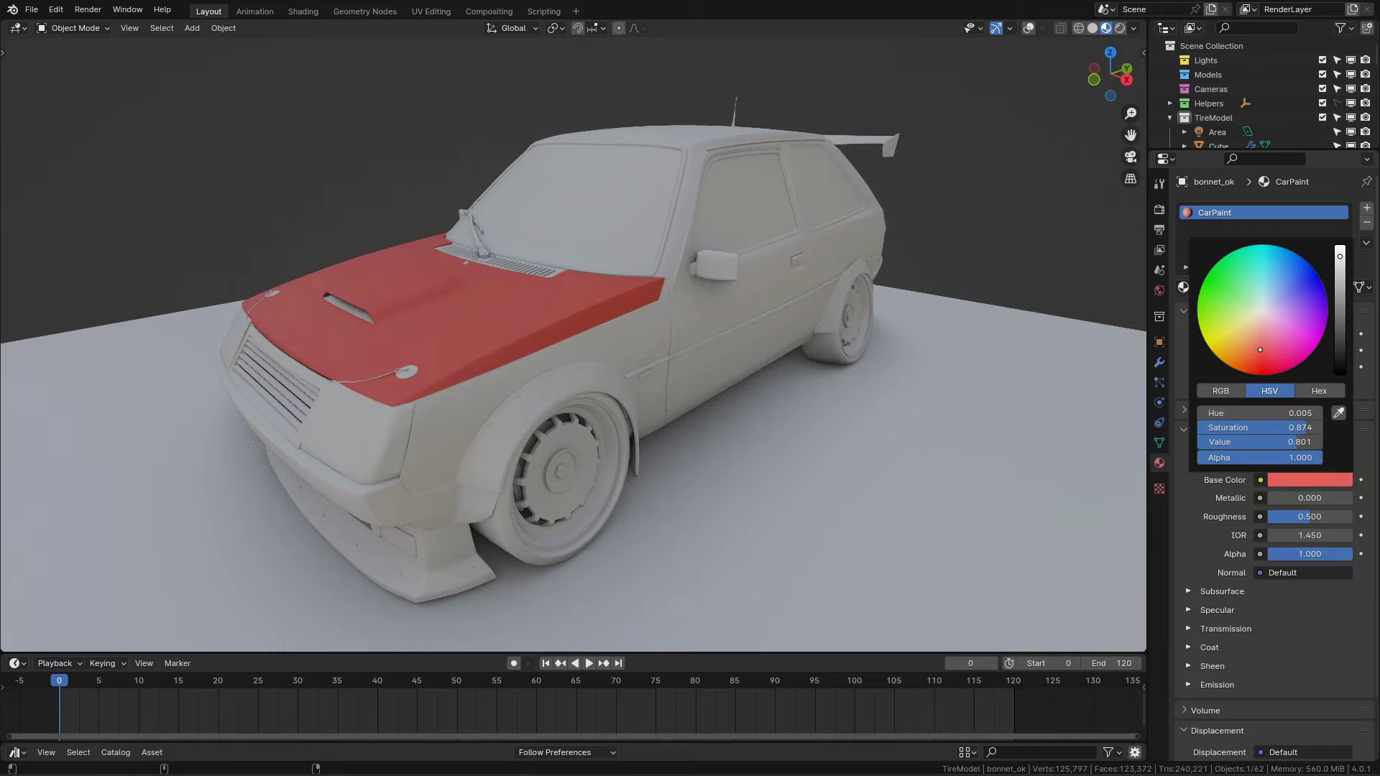
Step: Apply CarPaint to the chassis and give the front bumper a dark grey material named 'GreyPlastic'
{"action": "left_click", "coordinate": [662, 330]}
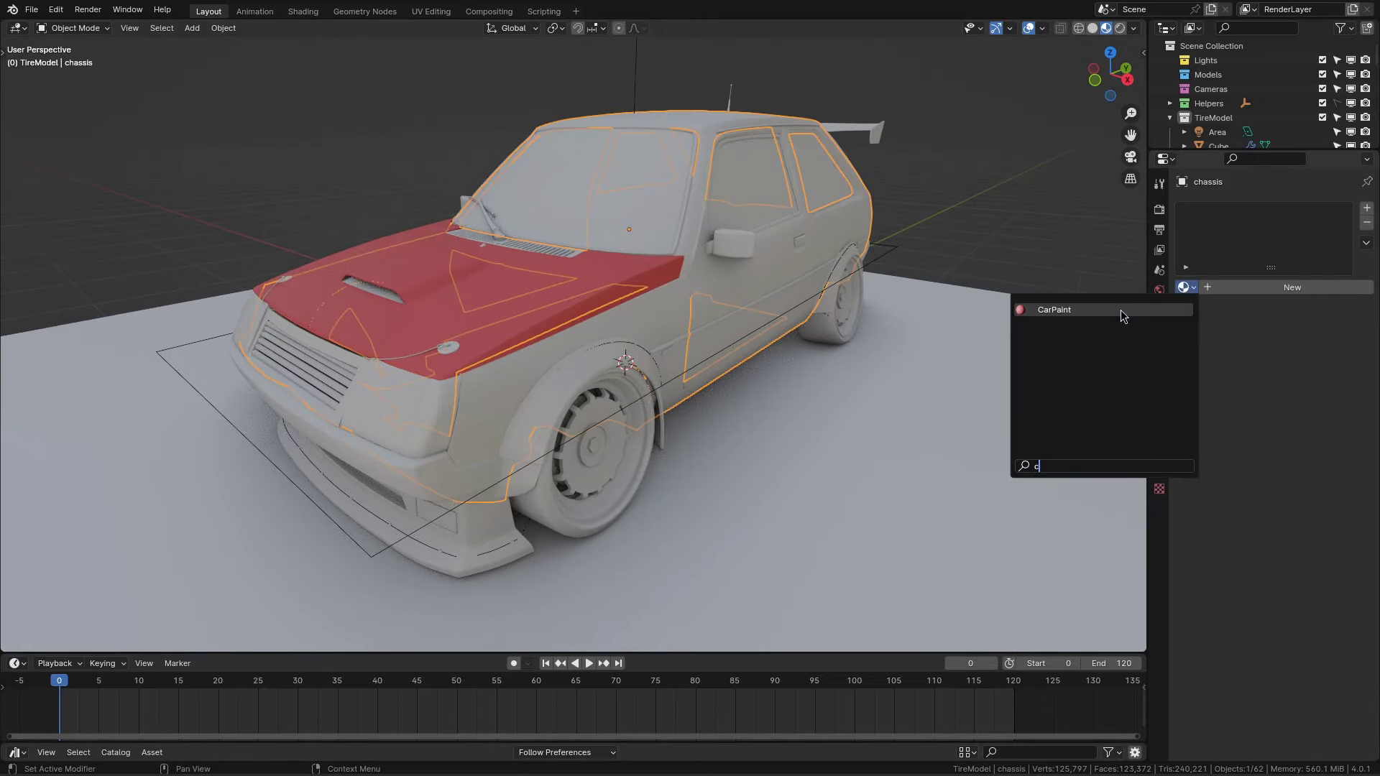
{"action": "left_click", "coordinate": [1120, 309]}
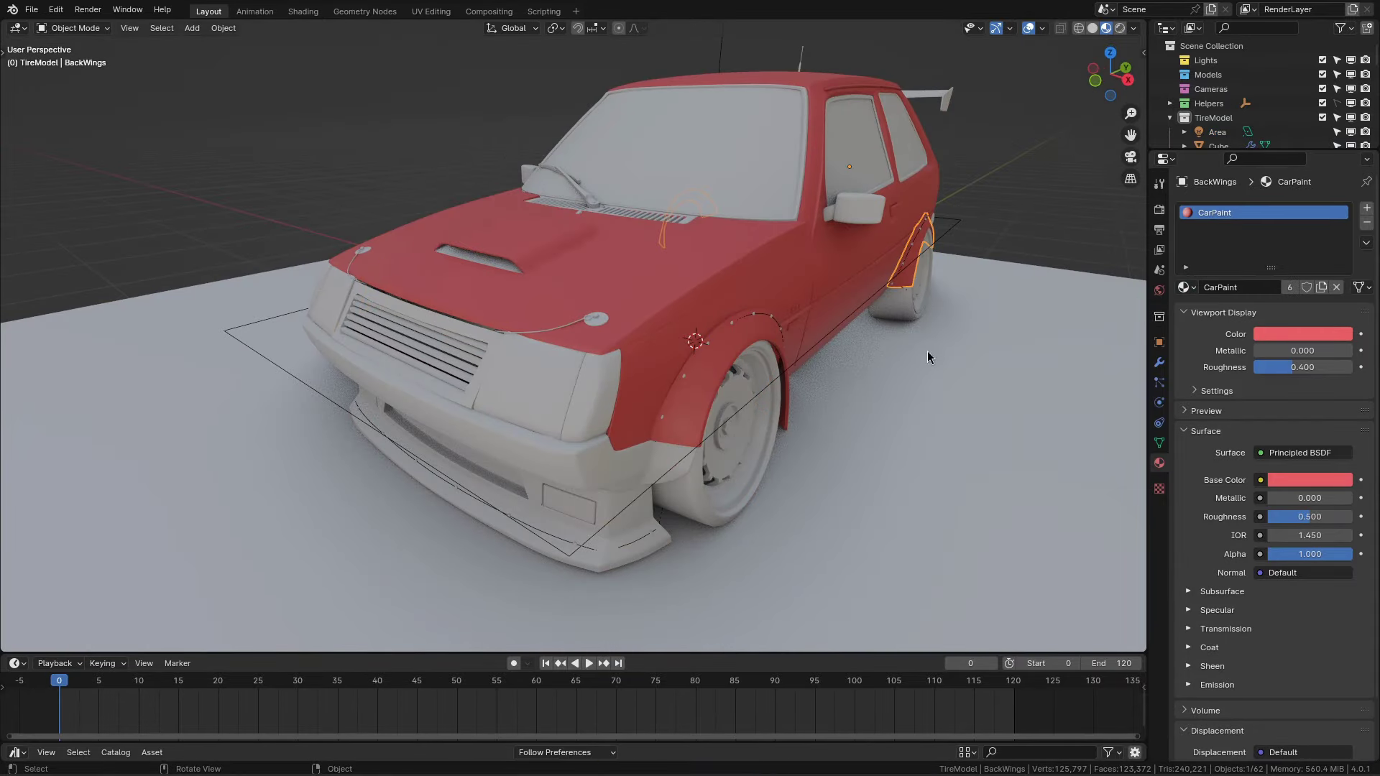
{"action": "double_click", "coordinate": [1241, 287]}
{"action": "type", "text": "GreyPlastic"}
{"action": "left_click", "coordinate": [1309, 480]}
{"action": "left_click_drag", "start_coordinate": [1265, 442], "coordinate": [1222, 442]}
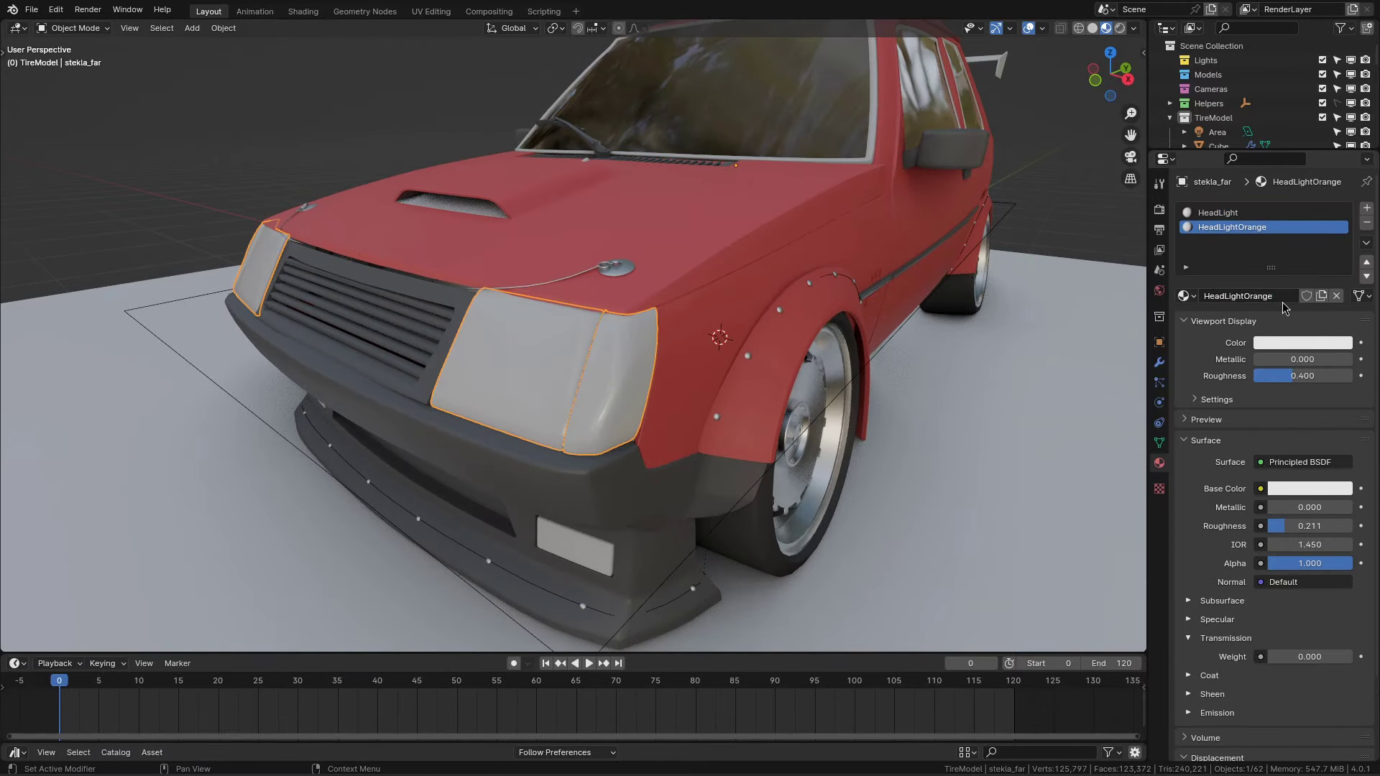
Step: Set the HeadLightOrange section's colour and save the file
{"action": "left_click", "coordinate": [1320, 488]}
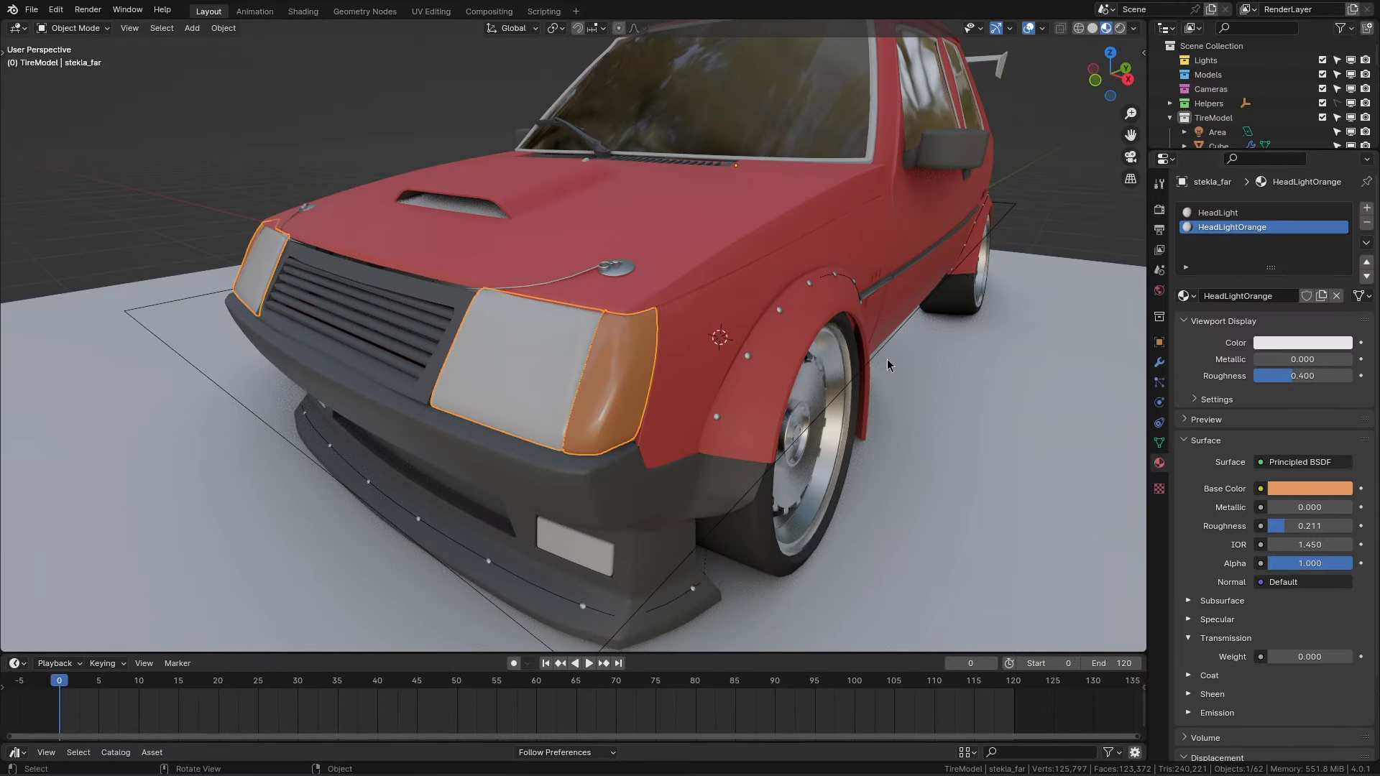
{"action": "mouse_move", "coordinate": [972, 354]}
{"action": "middle_mouse_down"}
{"action": "mouse_move", "coordinate": [812, 324]}
{"action": "mouse_move", "coordinate": [676, 425]}
{"action": "middle_mouse_up"}
{"action": "key", "text": "ctrl+s"}
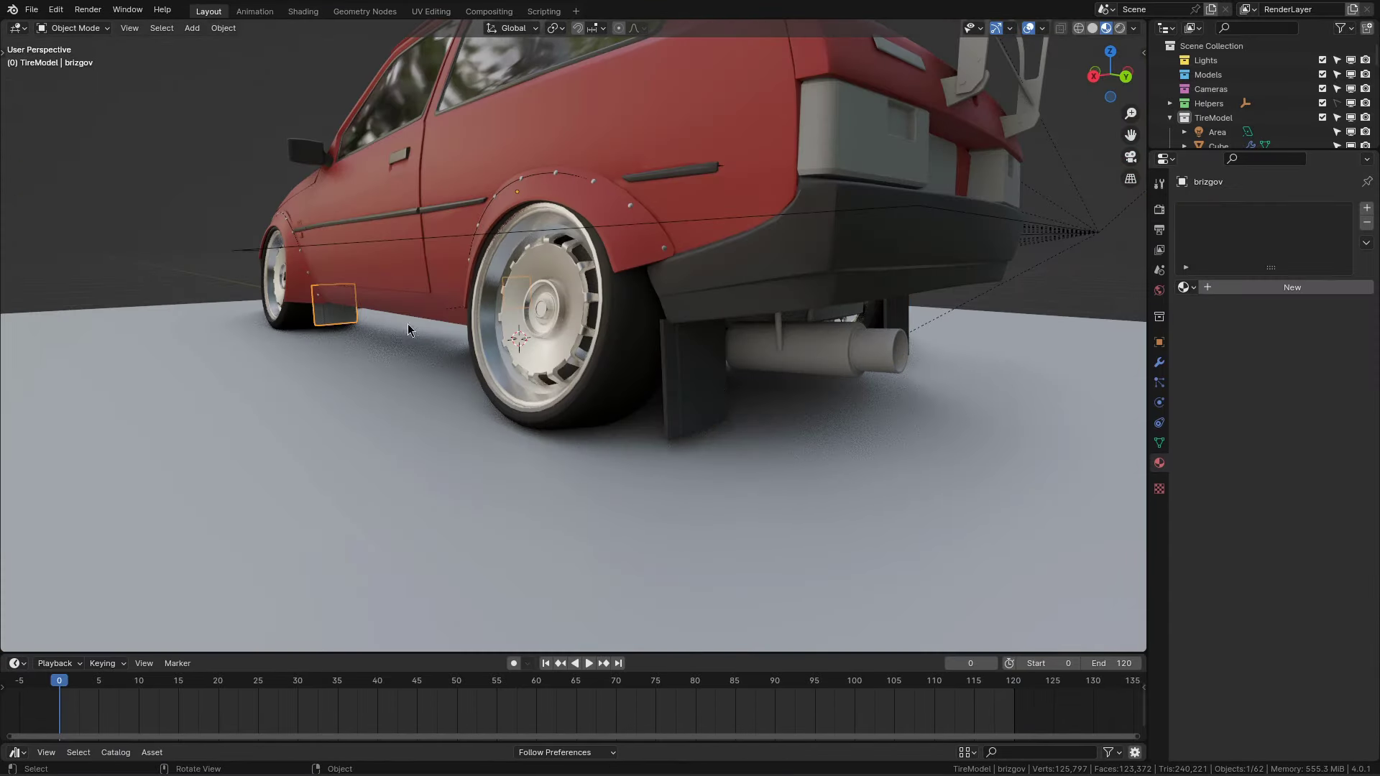
{"action": "left_click", "coordinate": [827, 339]}
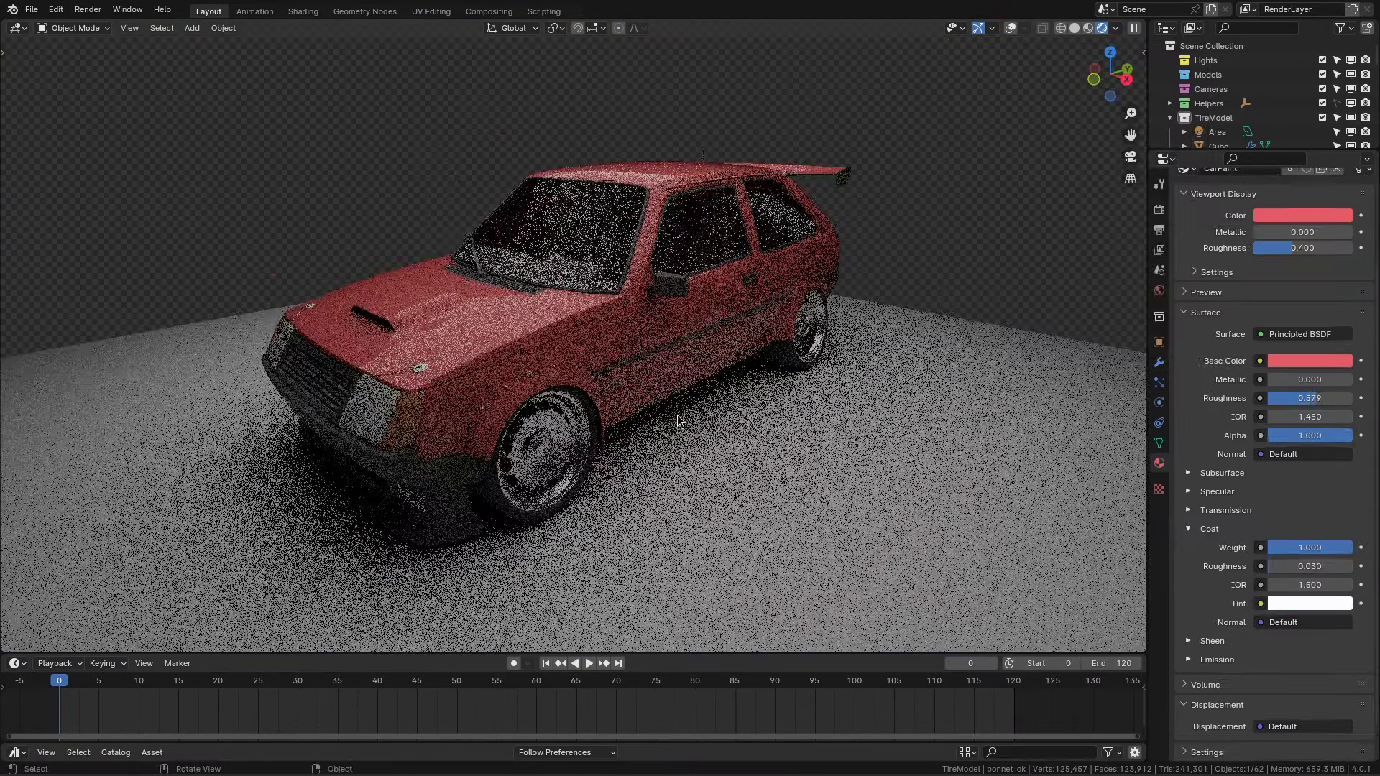
Step: Test blue and light grey CarPaint colours, then save again
{"action": "left_click", "coordinate": [1281, 163]}
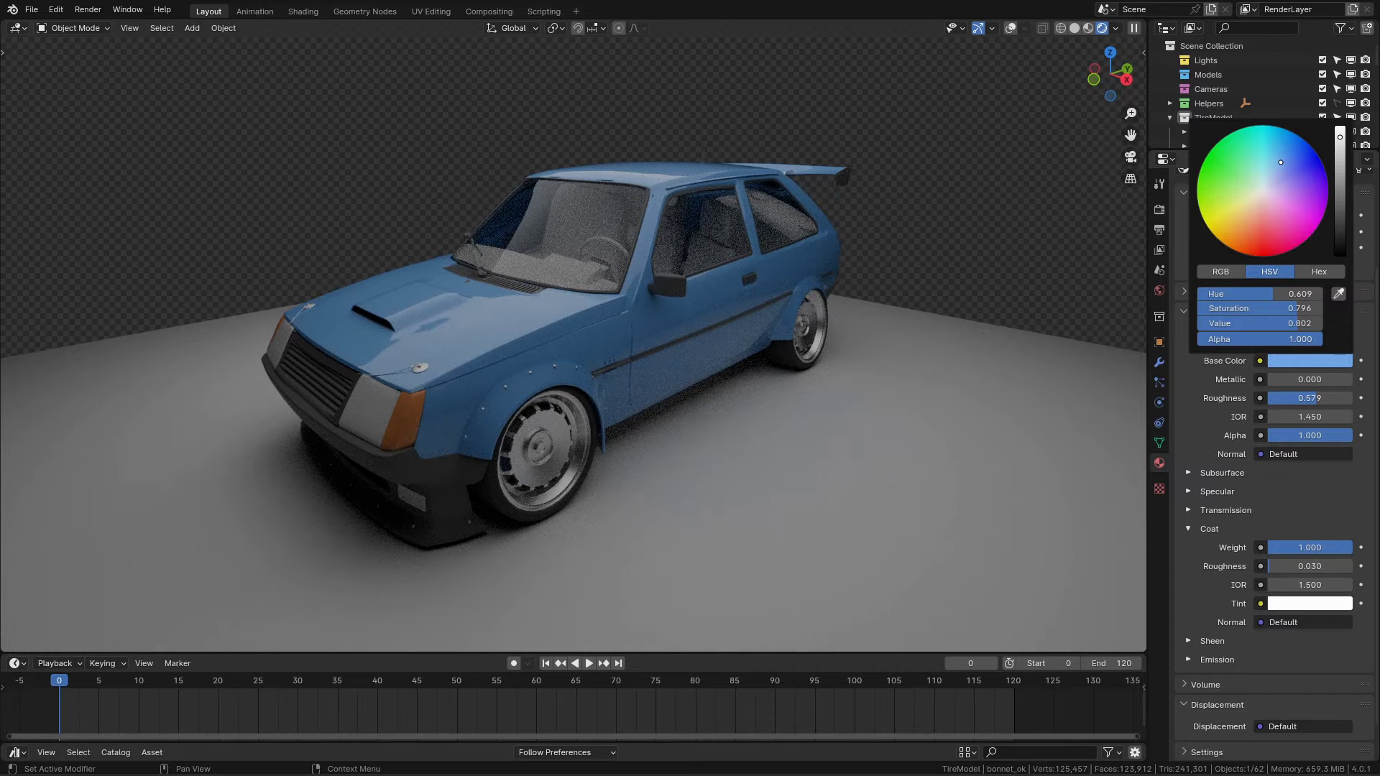
{"action": "left_click_drag", "start_coordinate": [1281, 162], "coordinate": [1263, 193]}
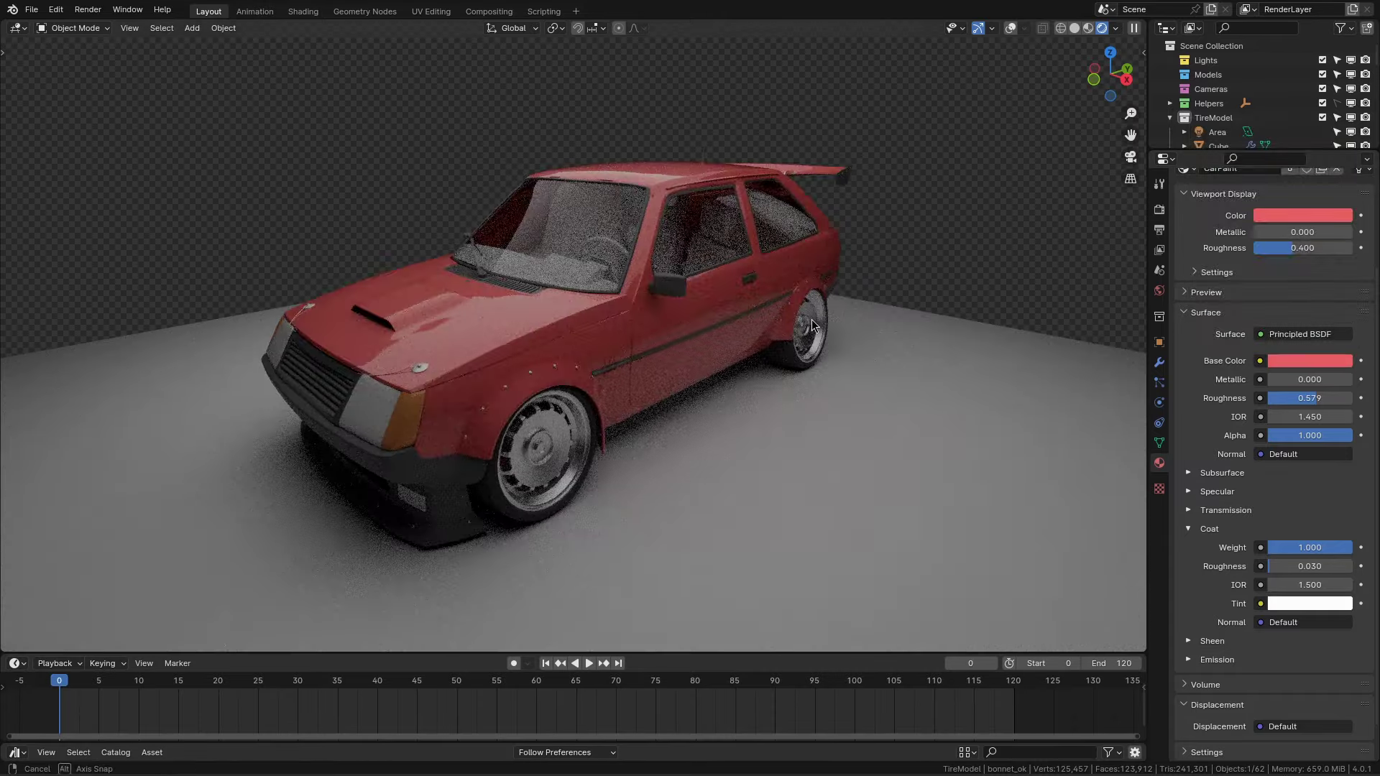
{"action": "left_click", "coordinate": [804, 333]}
{"action": "key", "text": "ctrl+s"}
{"action": "scroll", "coordinate": [719, 230], "scroll_direction": "up", "scroll_amount": 5}
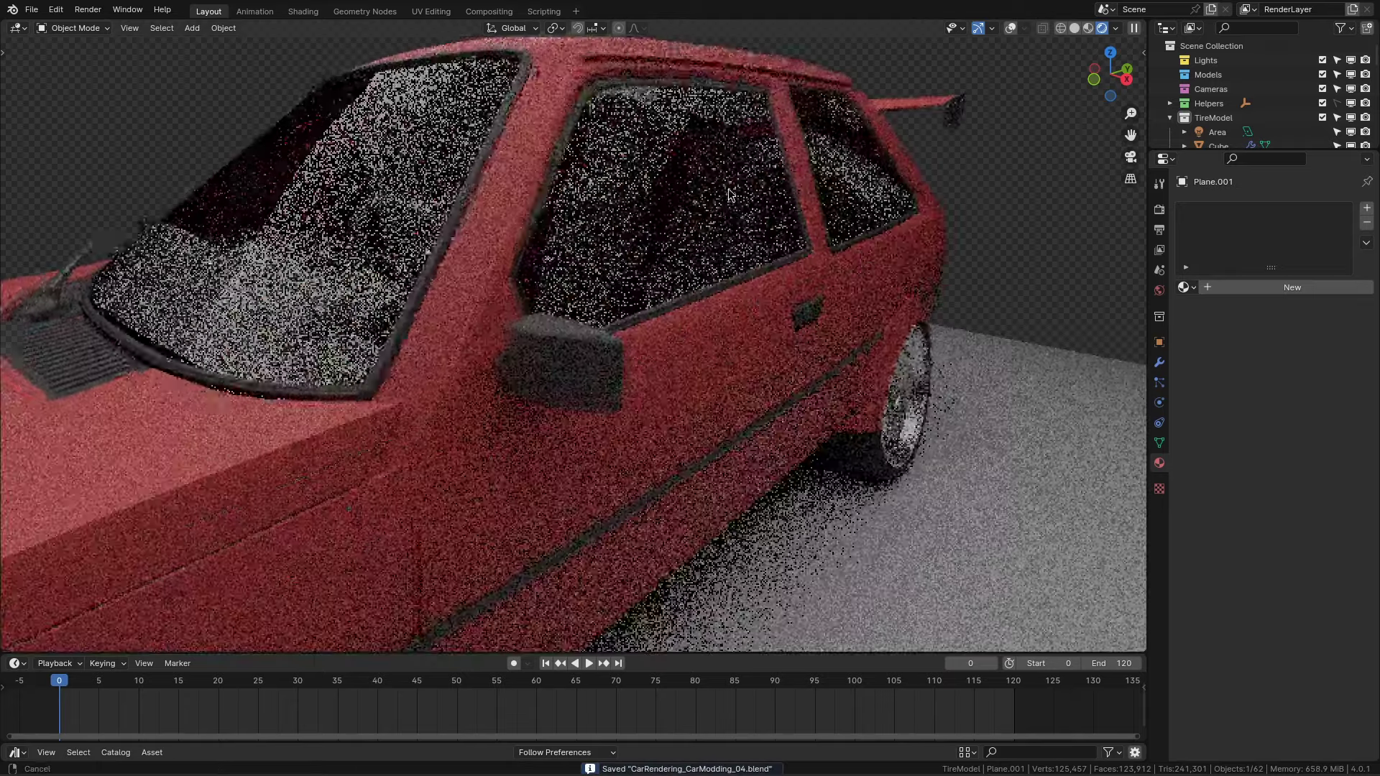